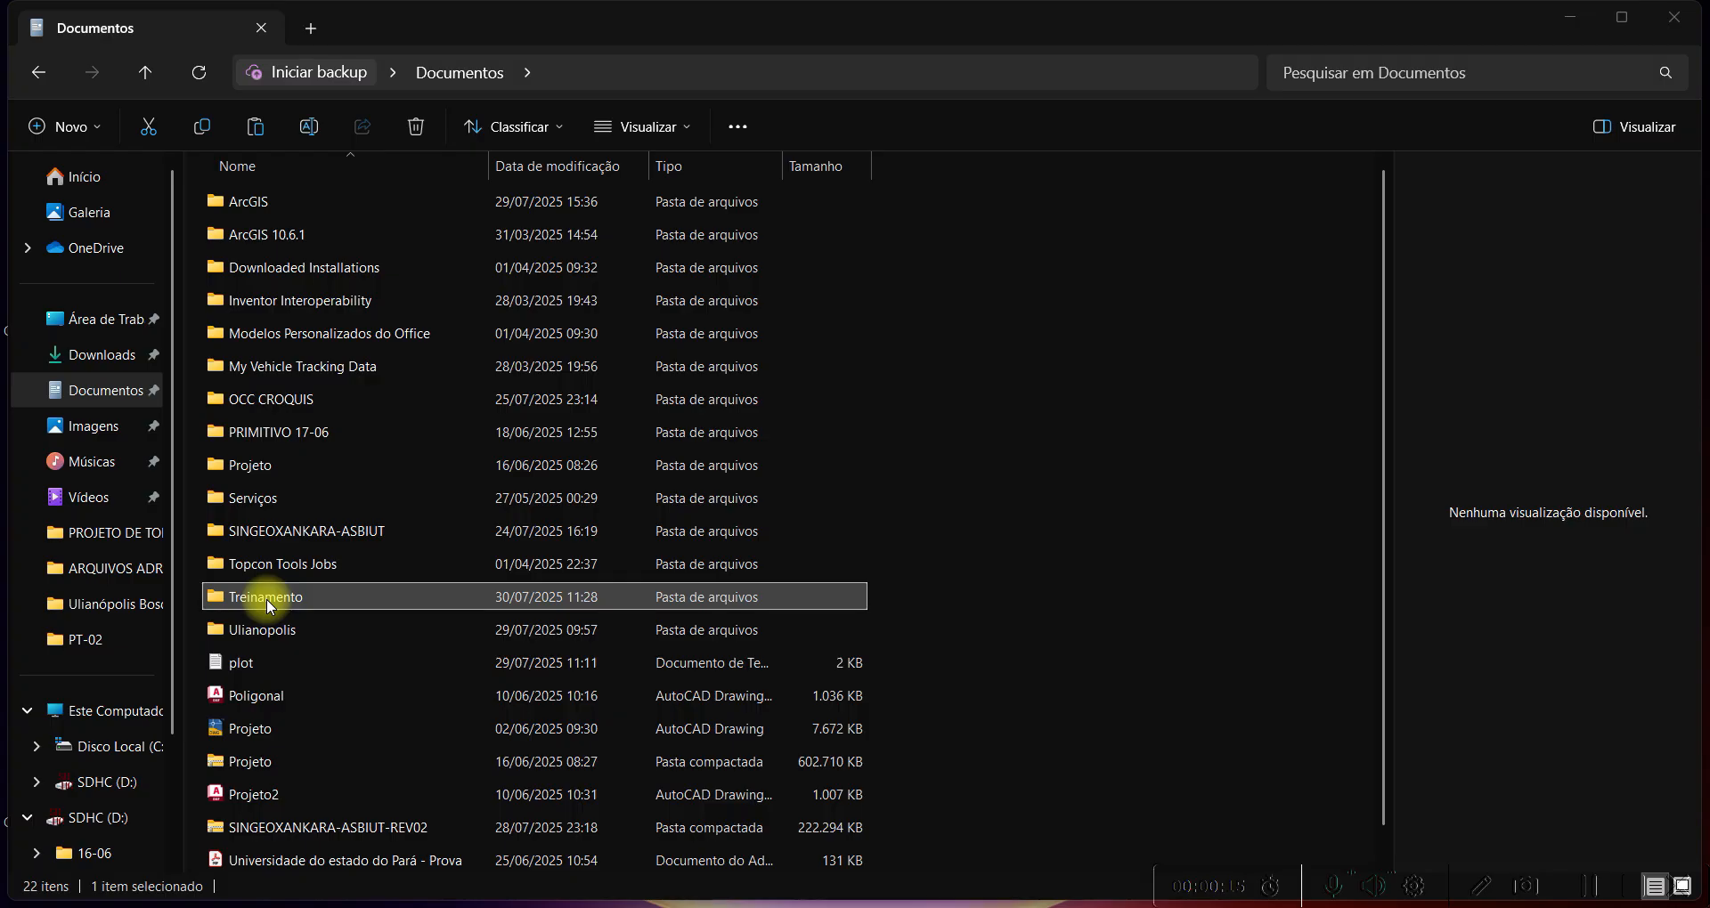
Open the Treinamento folder in Documentos and look through the DJI drone photos it contains.
double_click(266, 599)
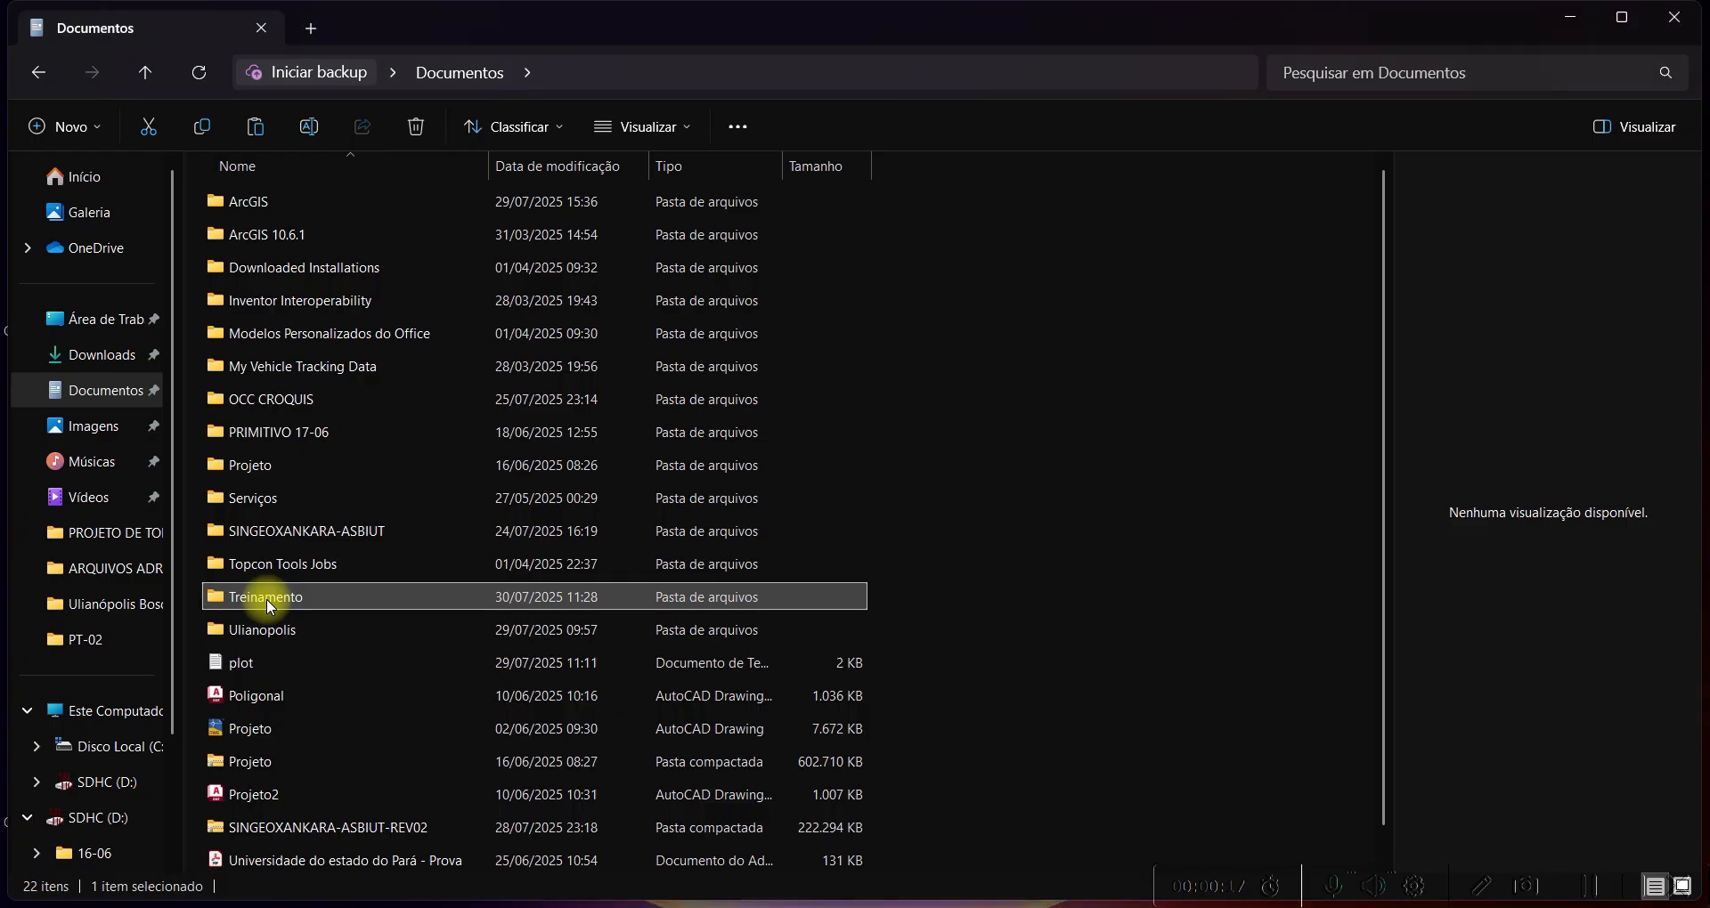
scroll(614, 436, down, 5)
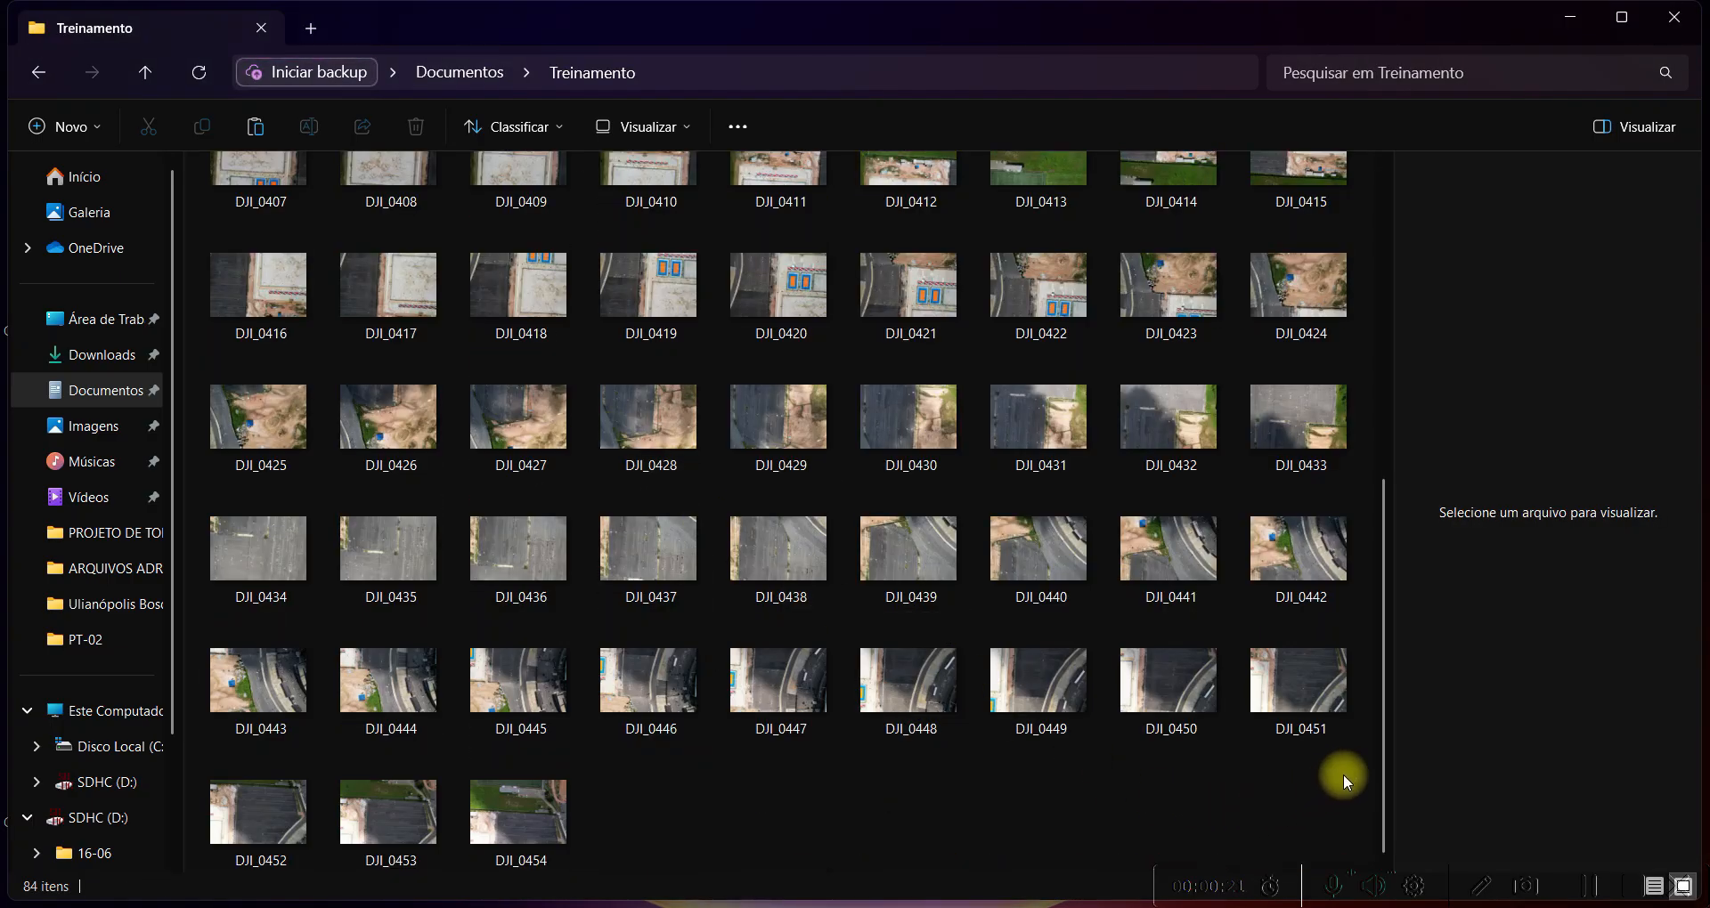
drag(1334, 805, 255, 179)
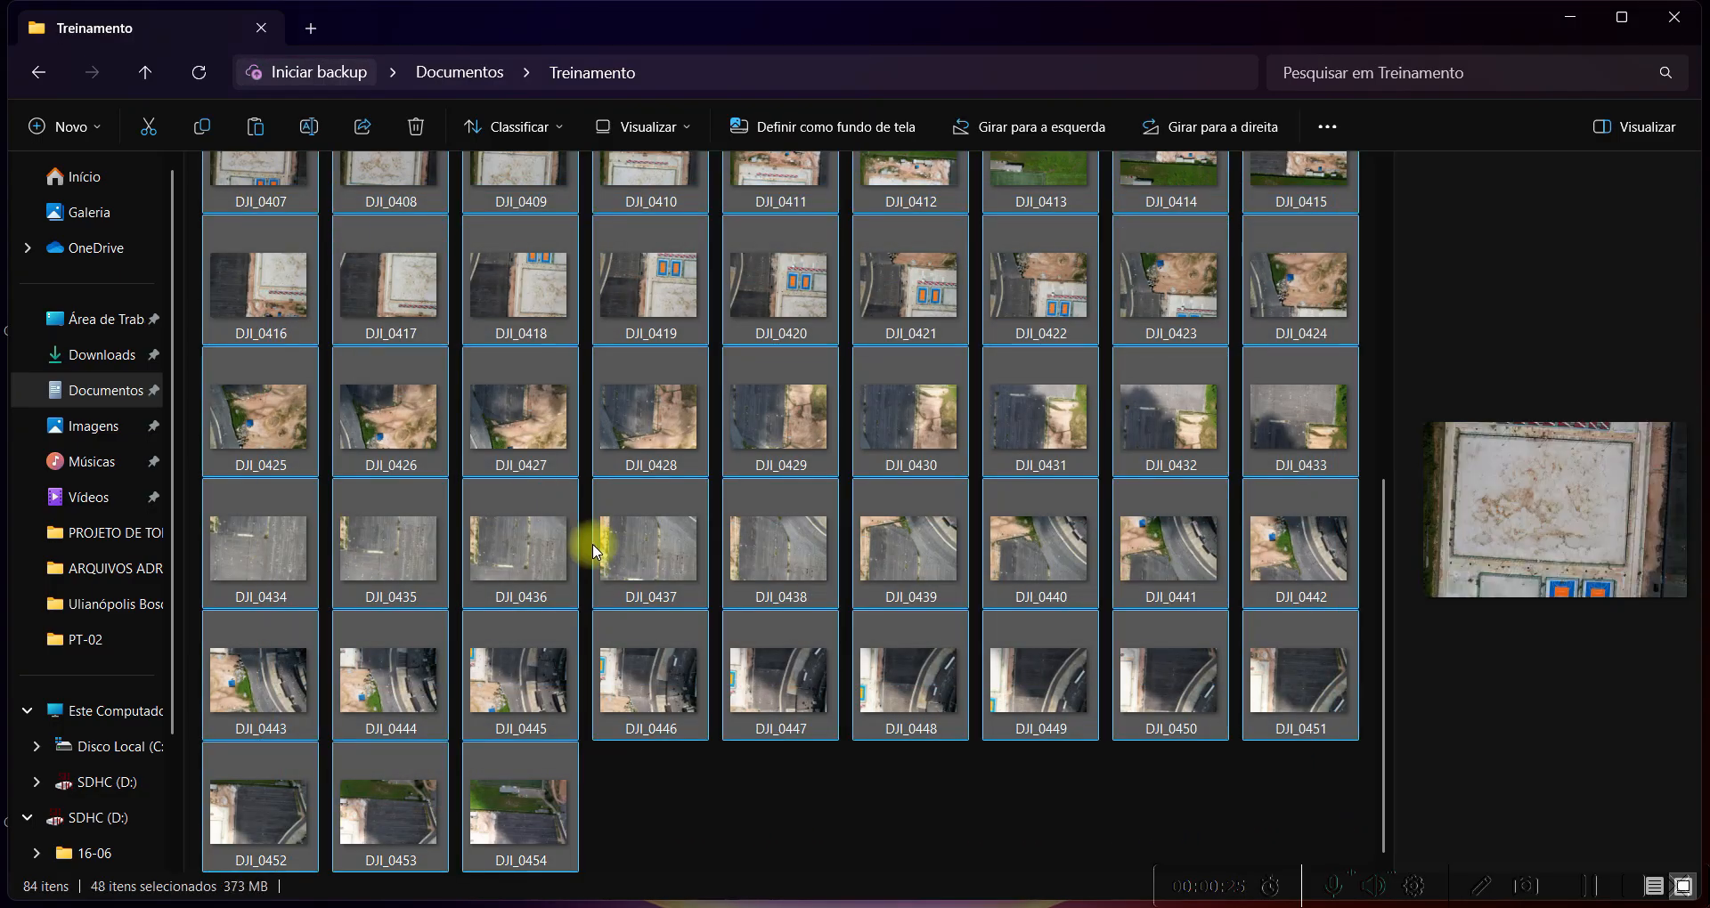
scroll(597, 550, up, 5)
scroll(597, 542, down, 5)
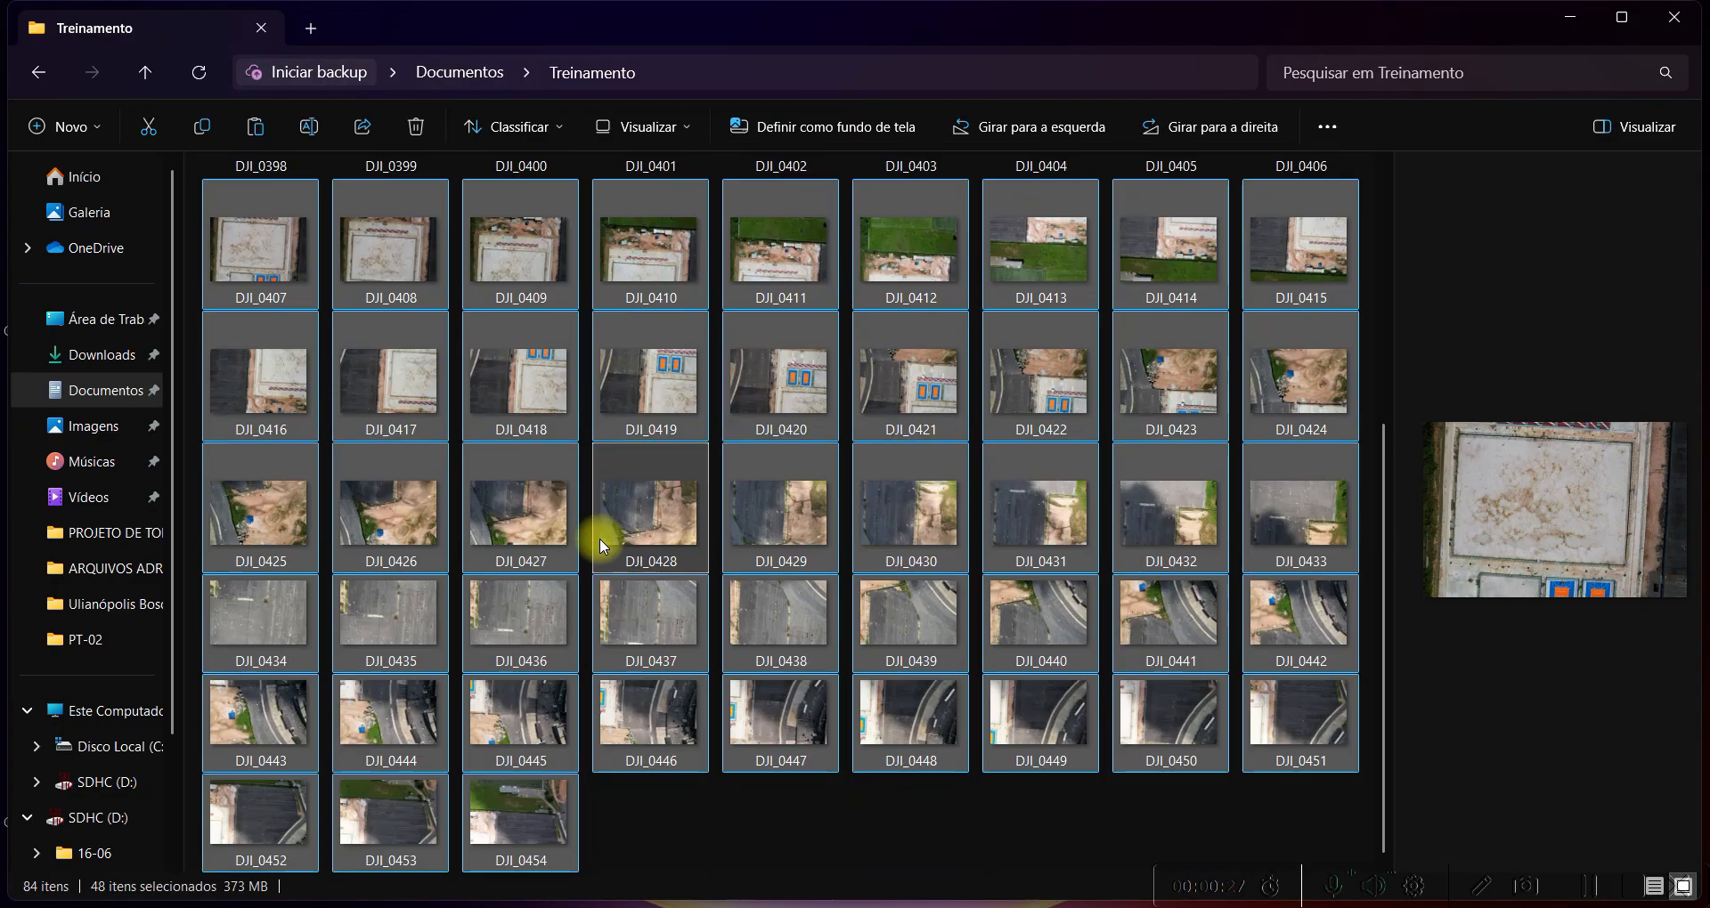
click(965, 820)
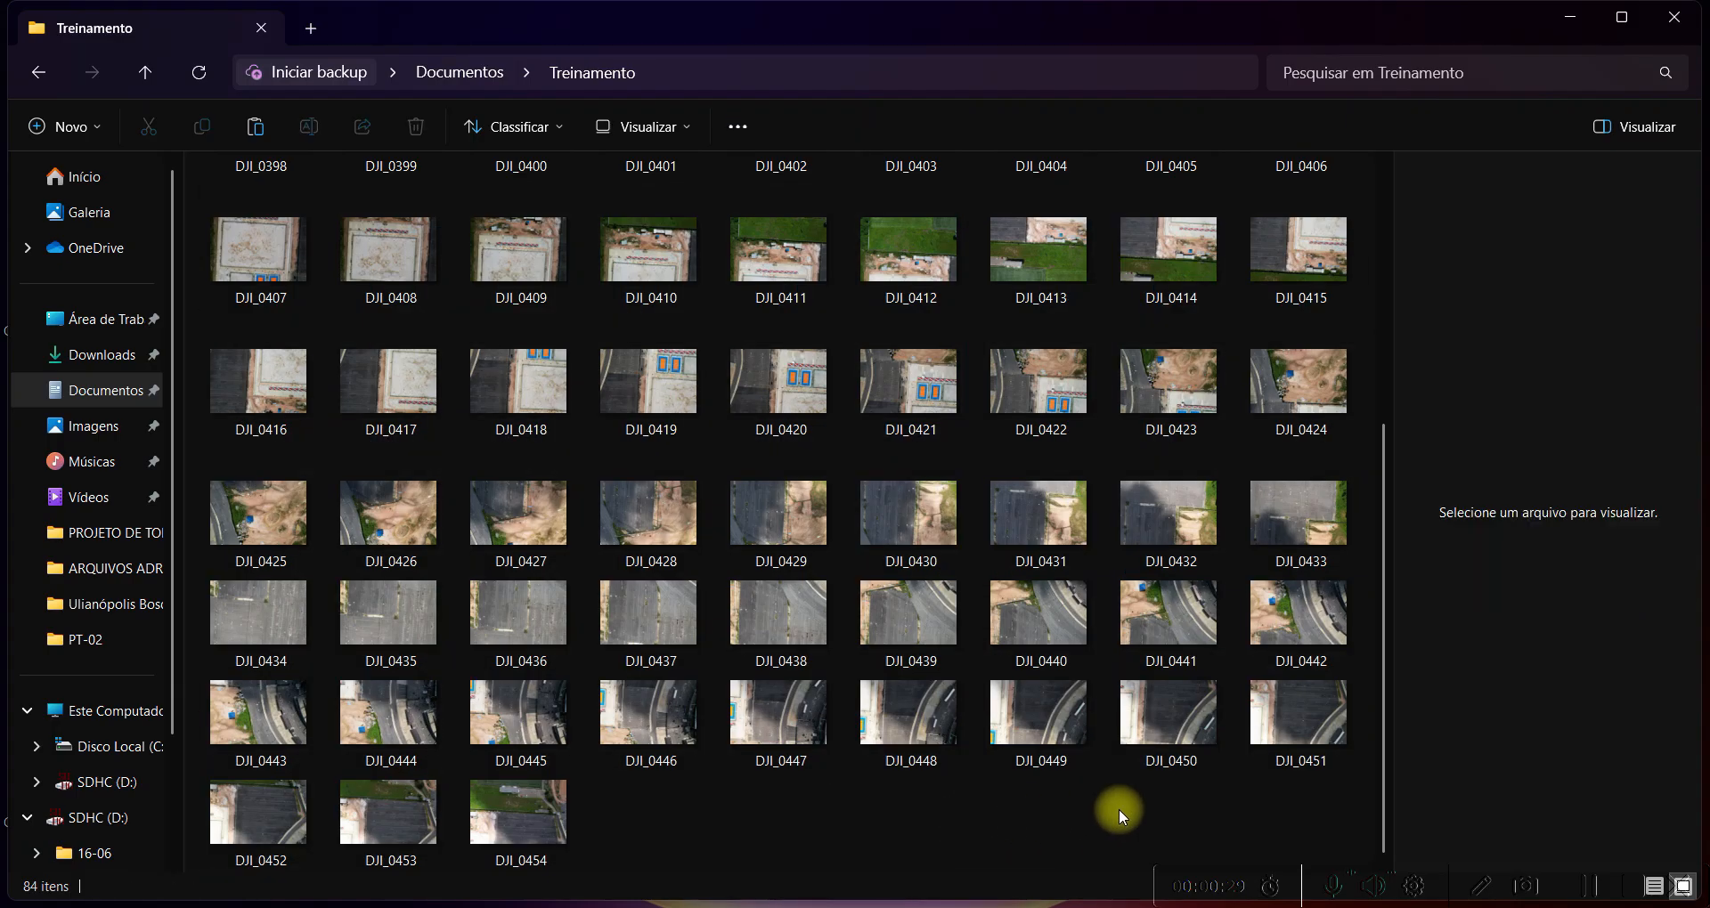
scroll(755, 496, up, 5)
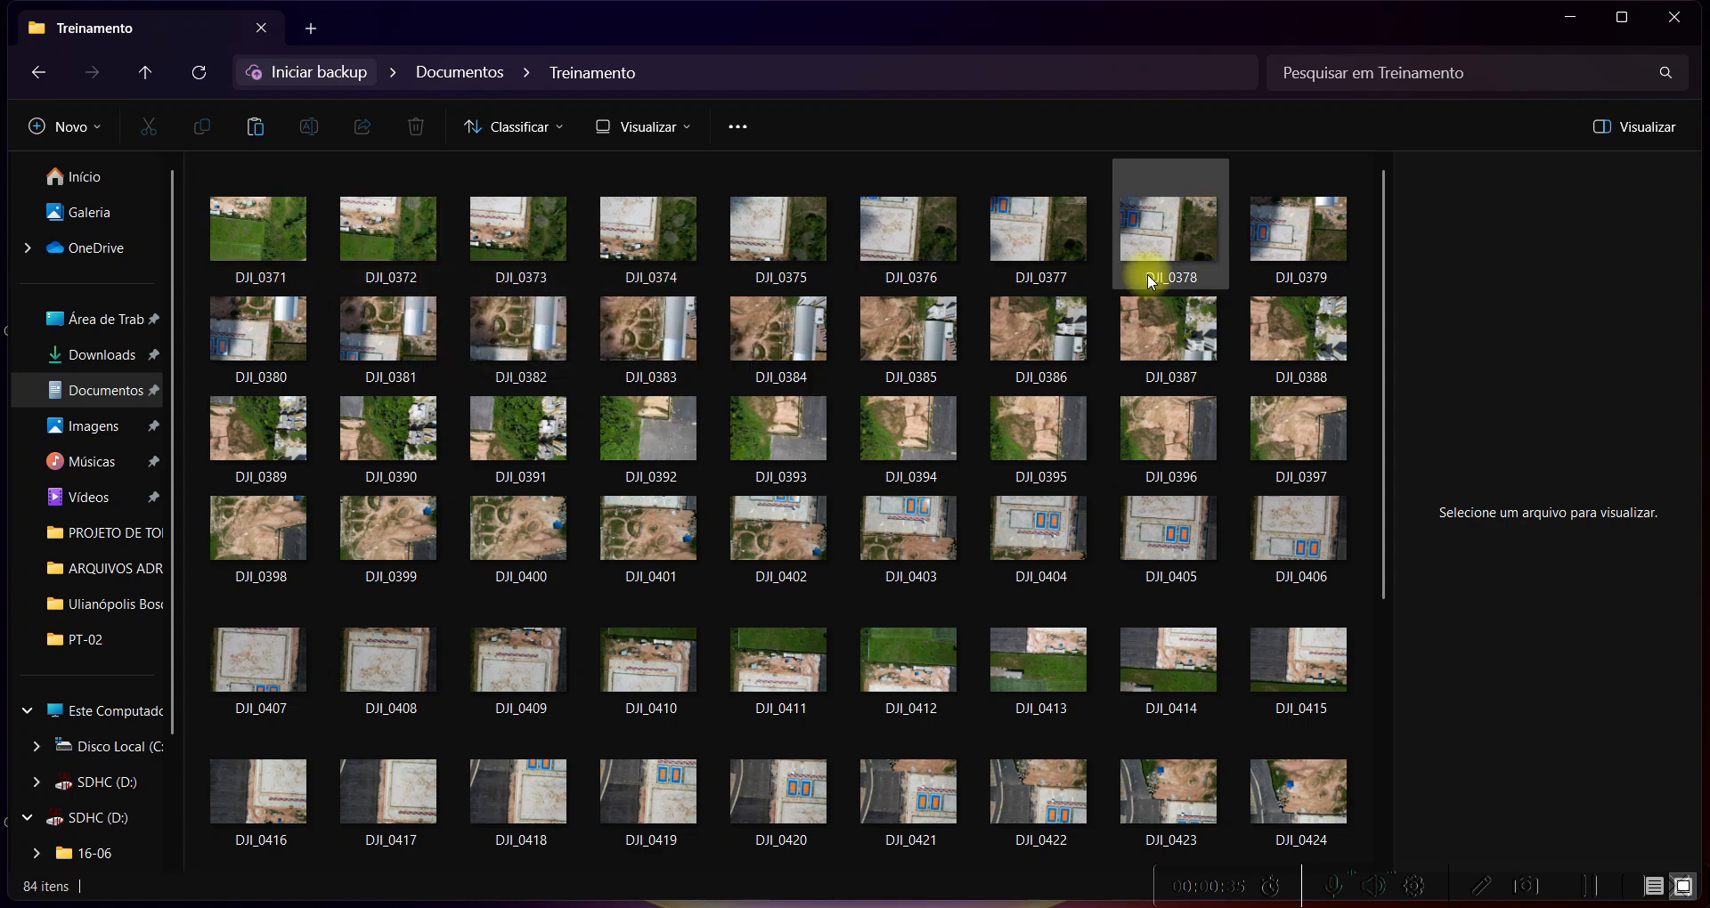
scroll(1158, 311, down, 5)
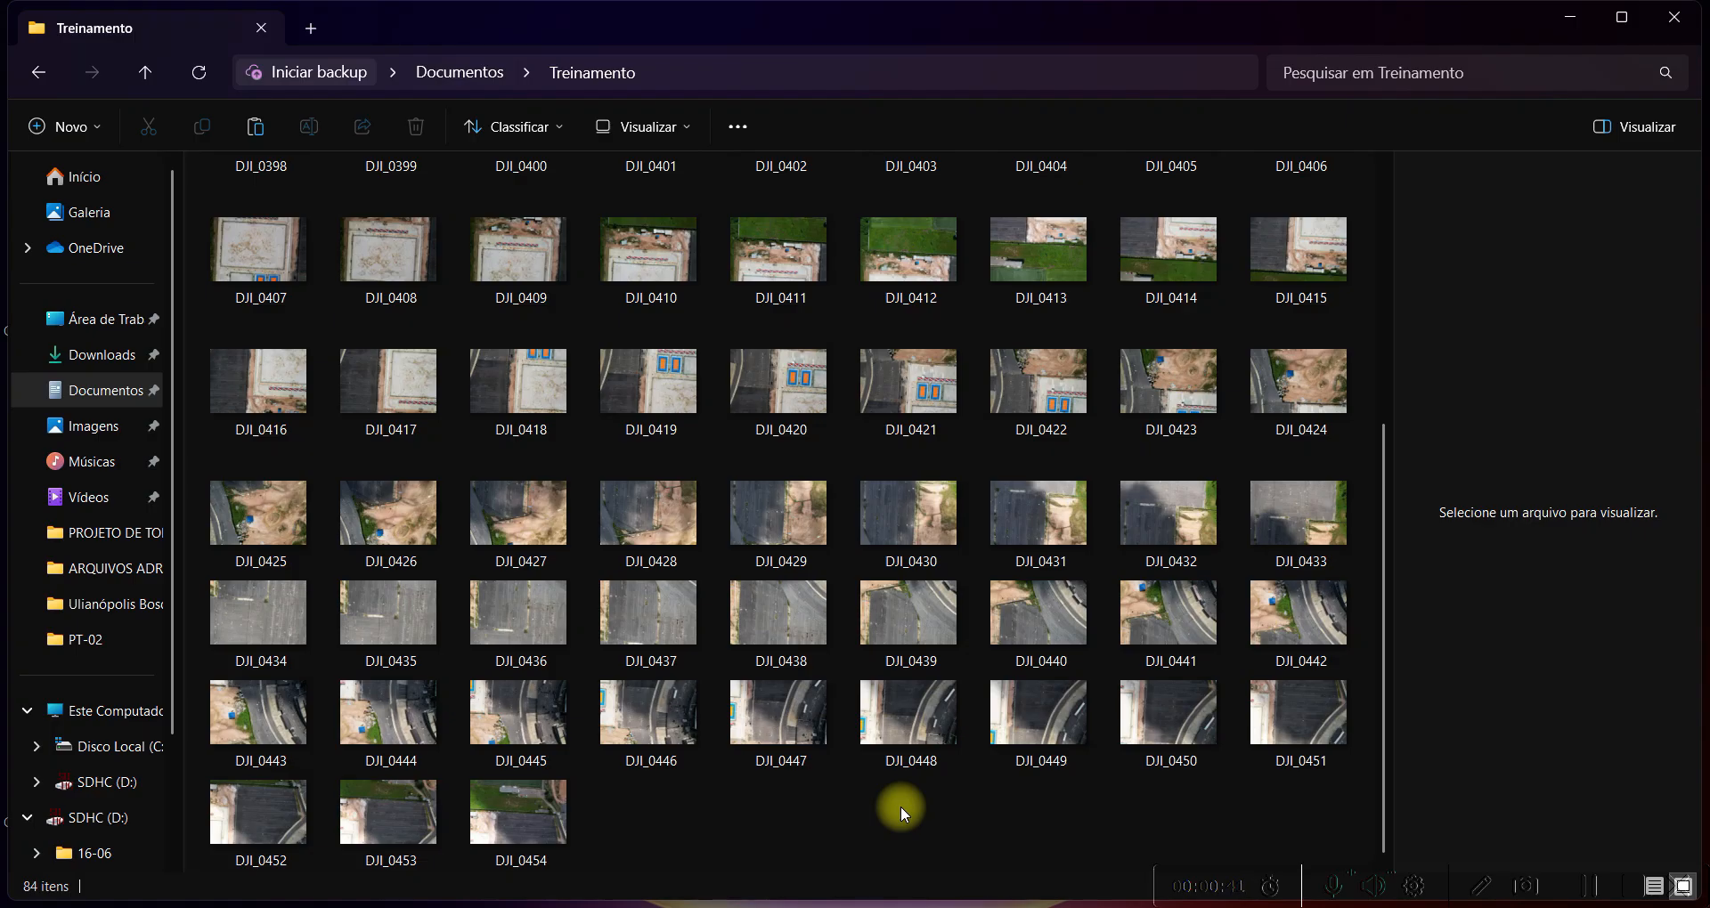
Minimise the file window, move the photoscan shortcut to a free desktop area, launch Agisoft PhotoScan and dismiss the update notice.
click(1570, 17)
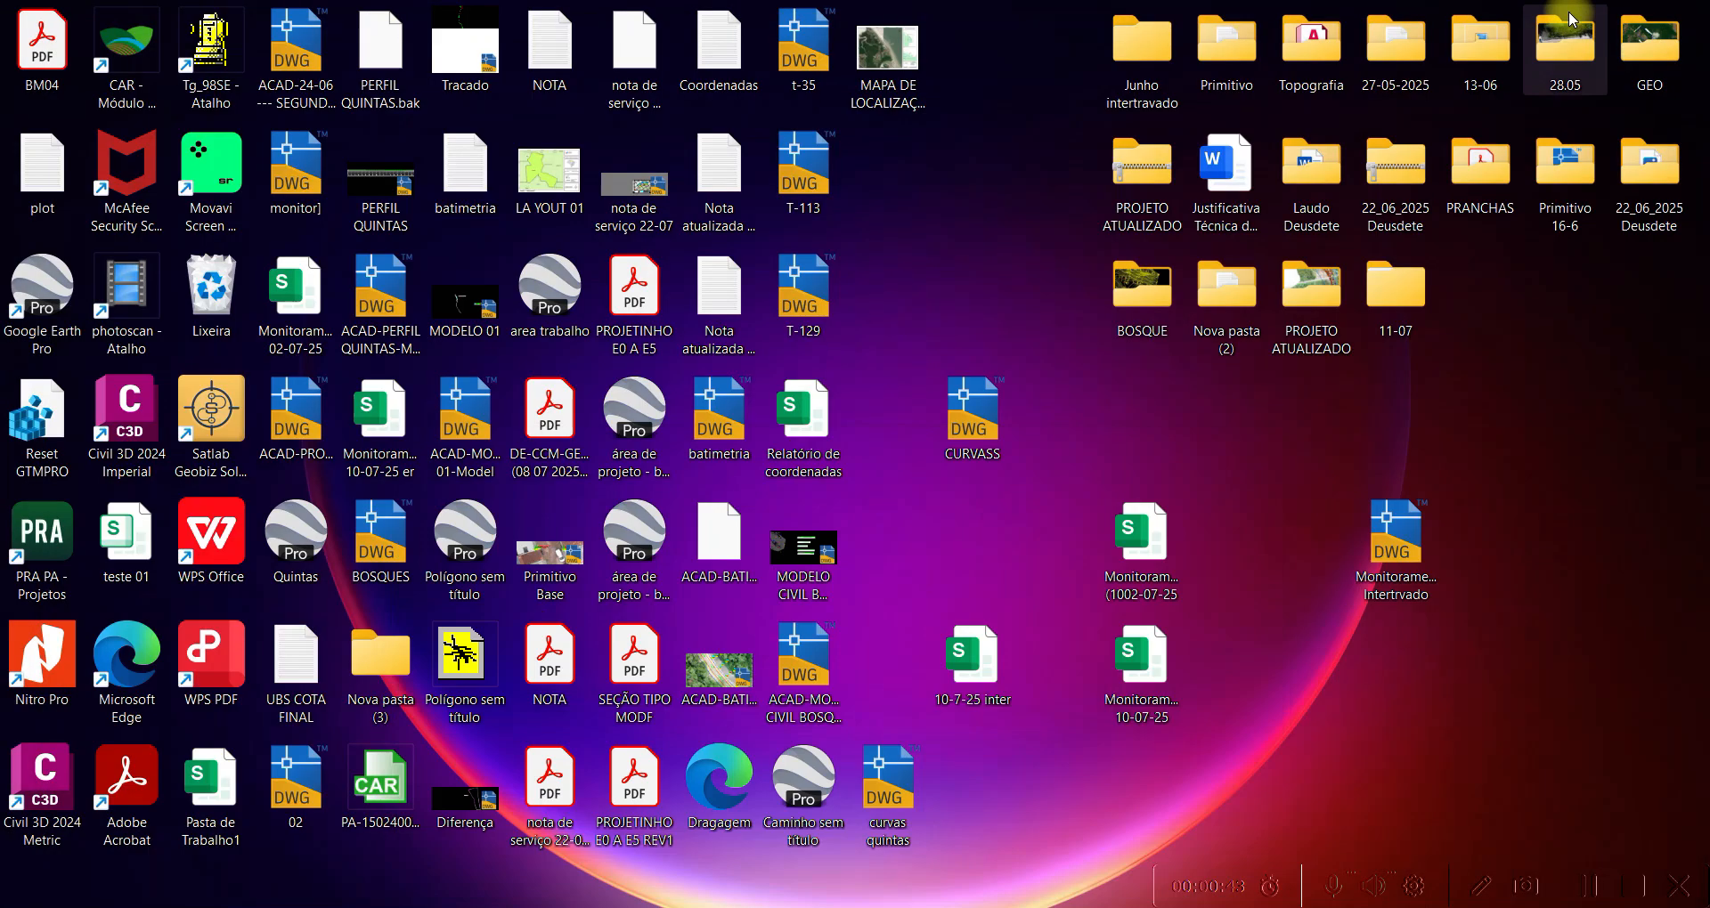
drag(125, 290, 1564, 424)
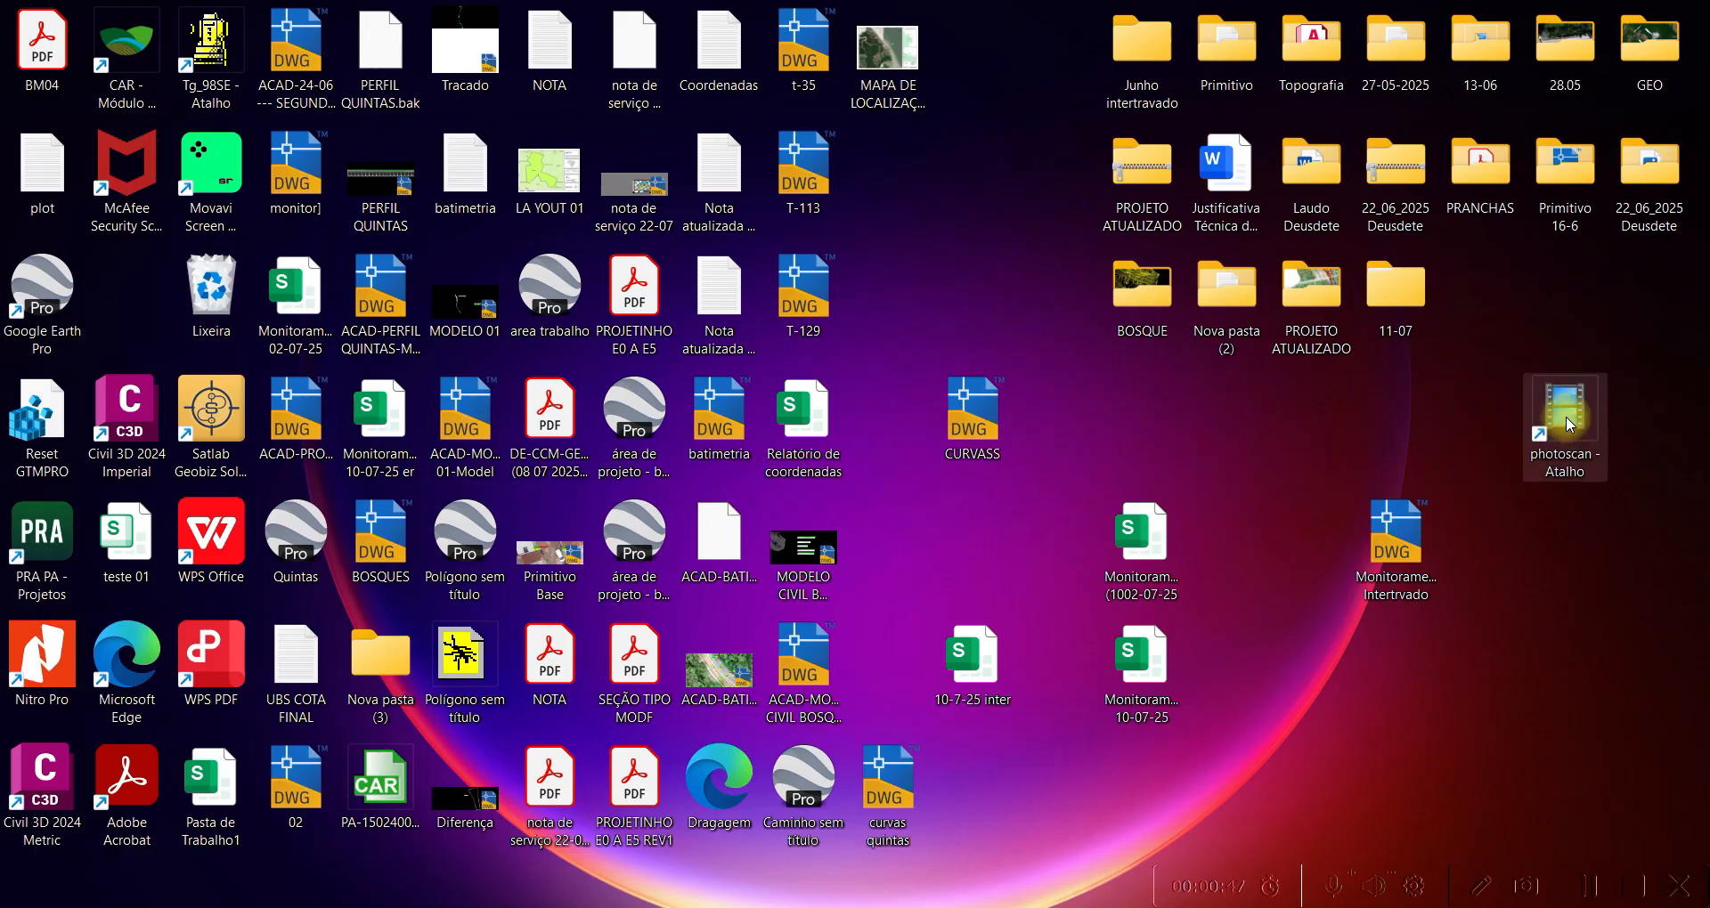
double_click(1569, 424)
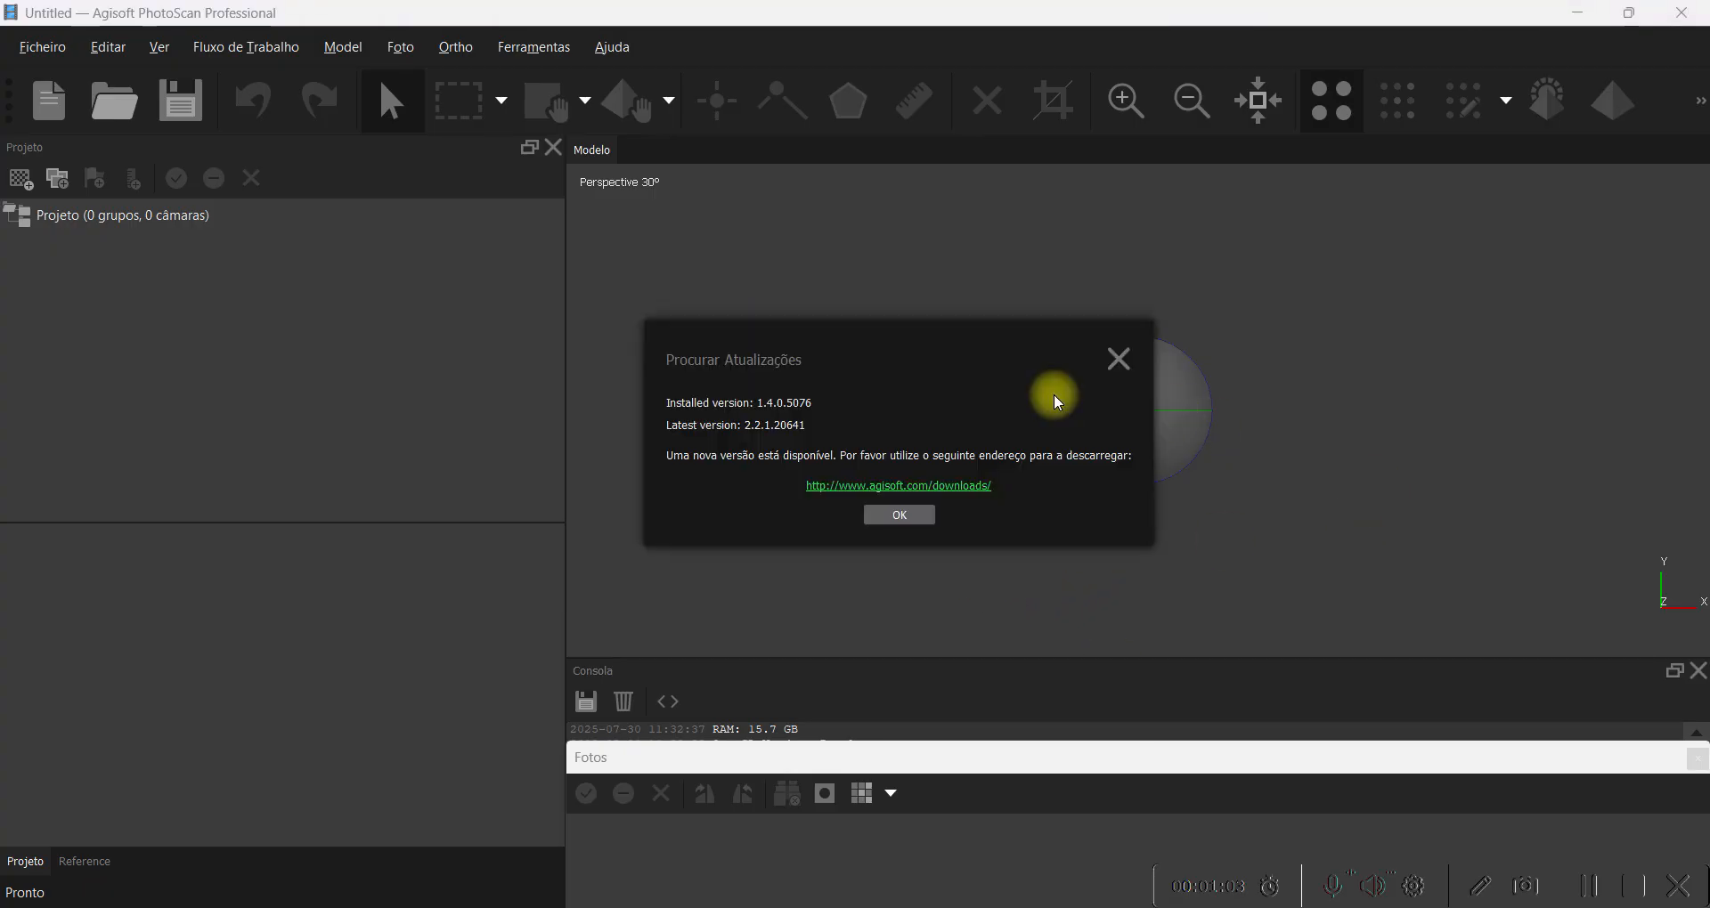
click(1119, 361)
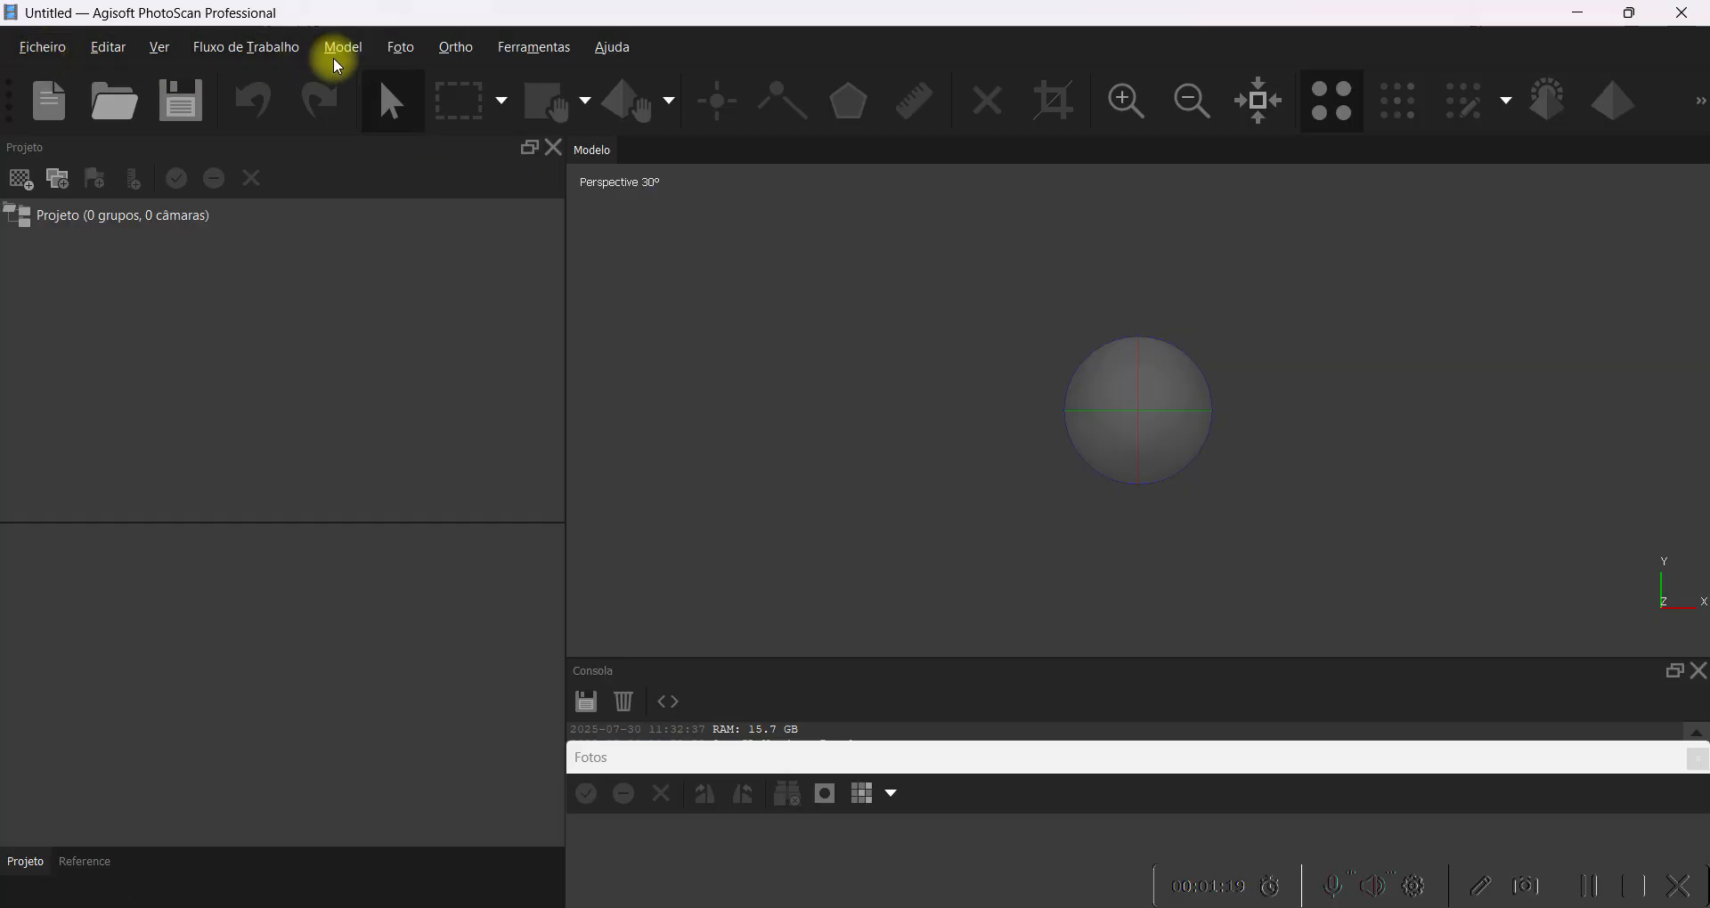
Review the interface language options and the GPU device settings in the preferences, keeping Portuguese as the language.
click(534, 51)
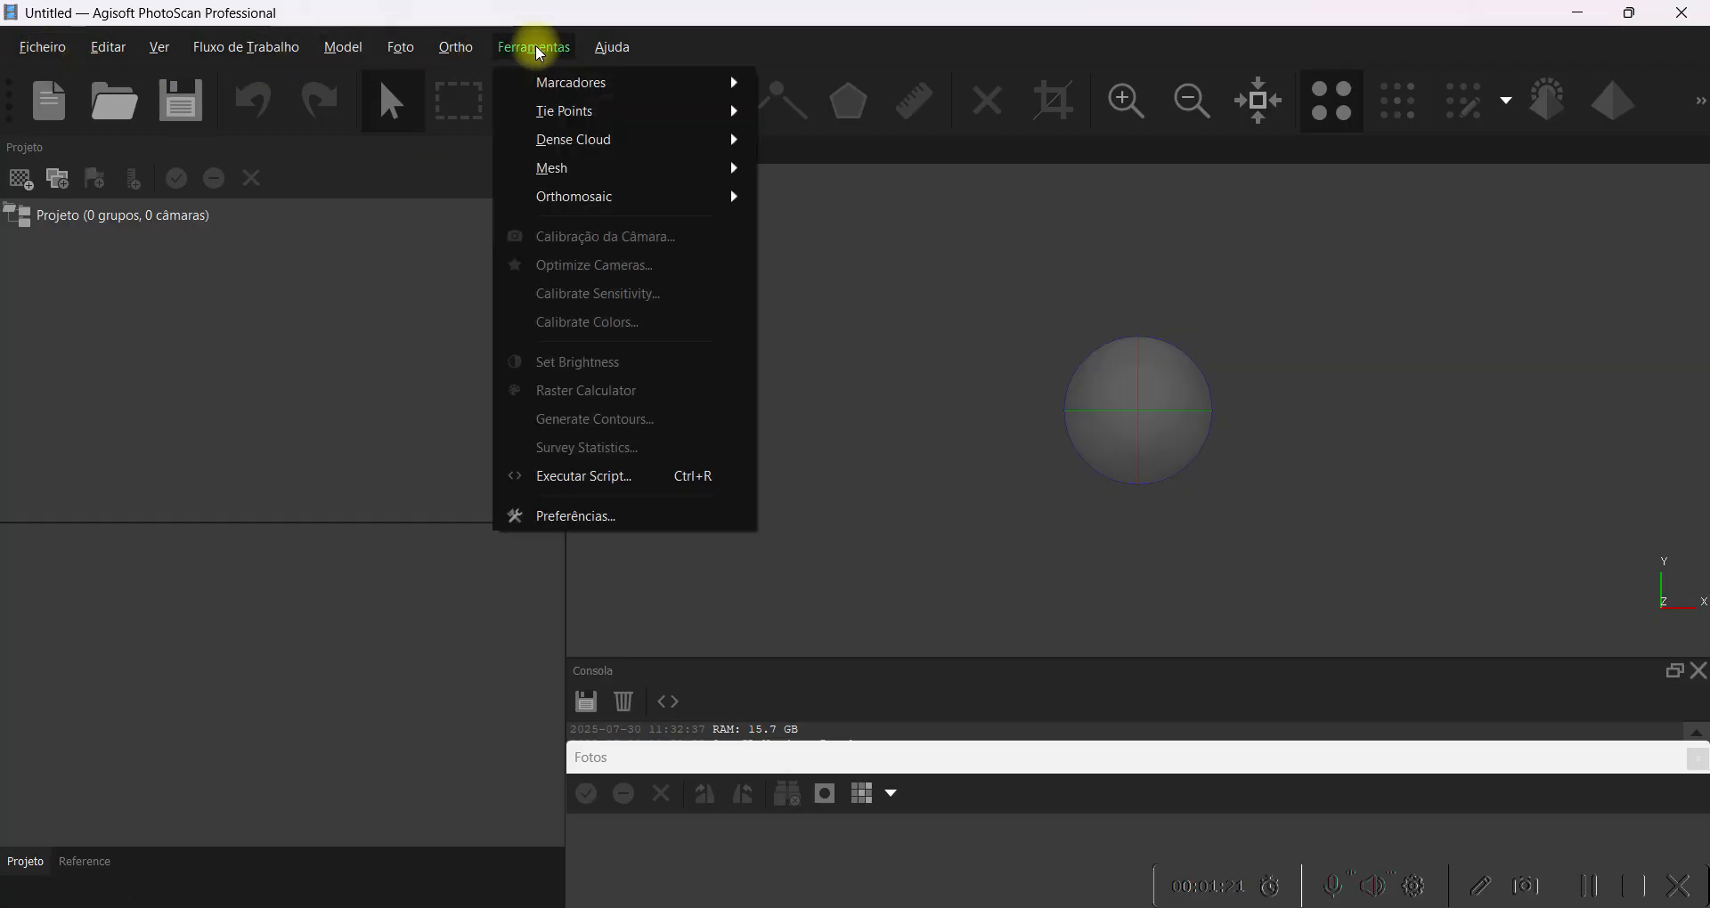
click(627, 514)
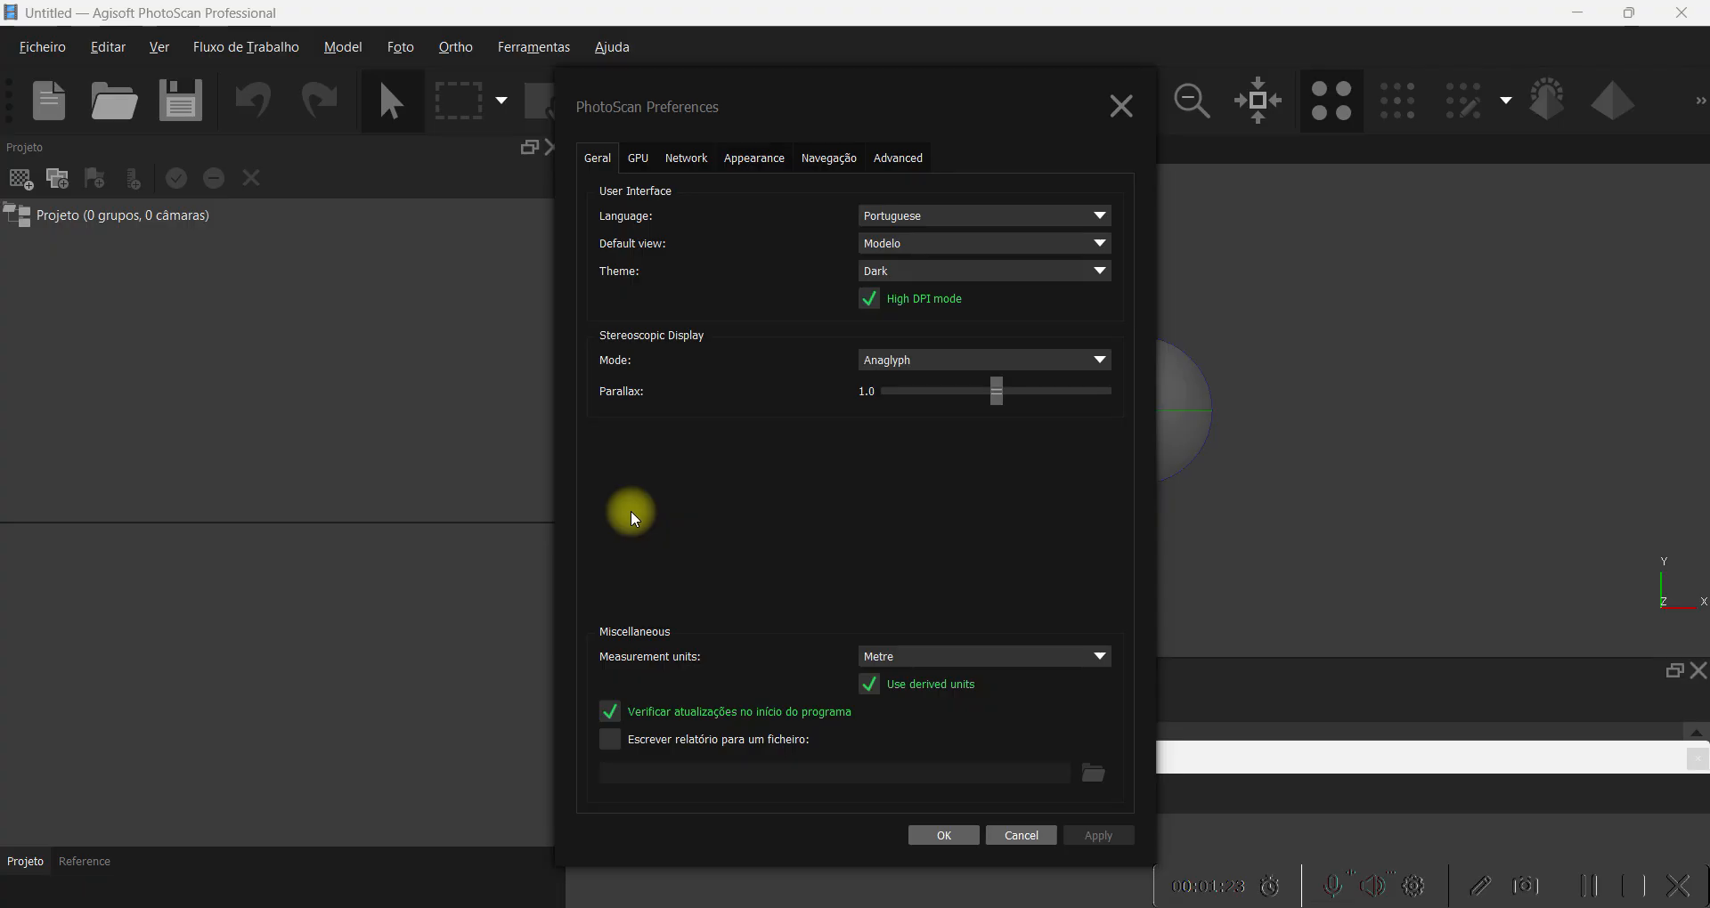
click(946, 216)
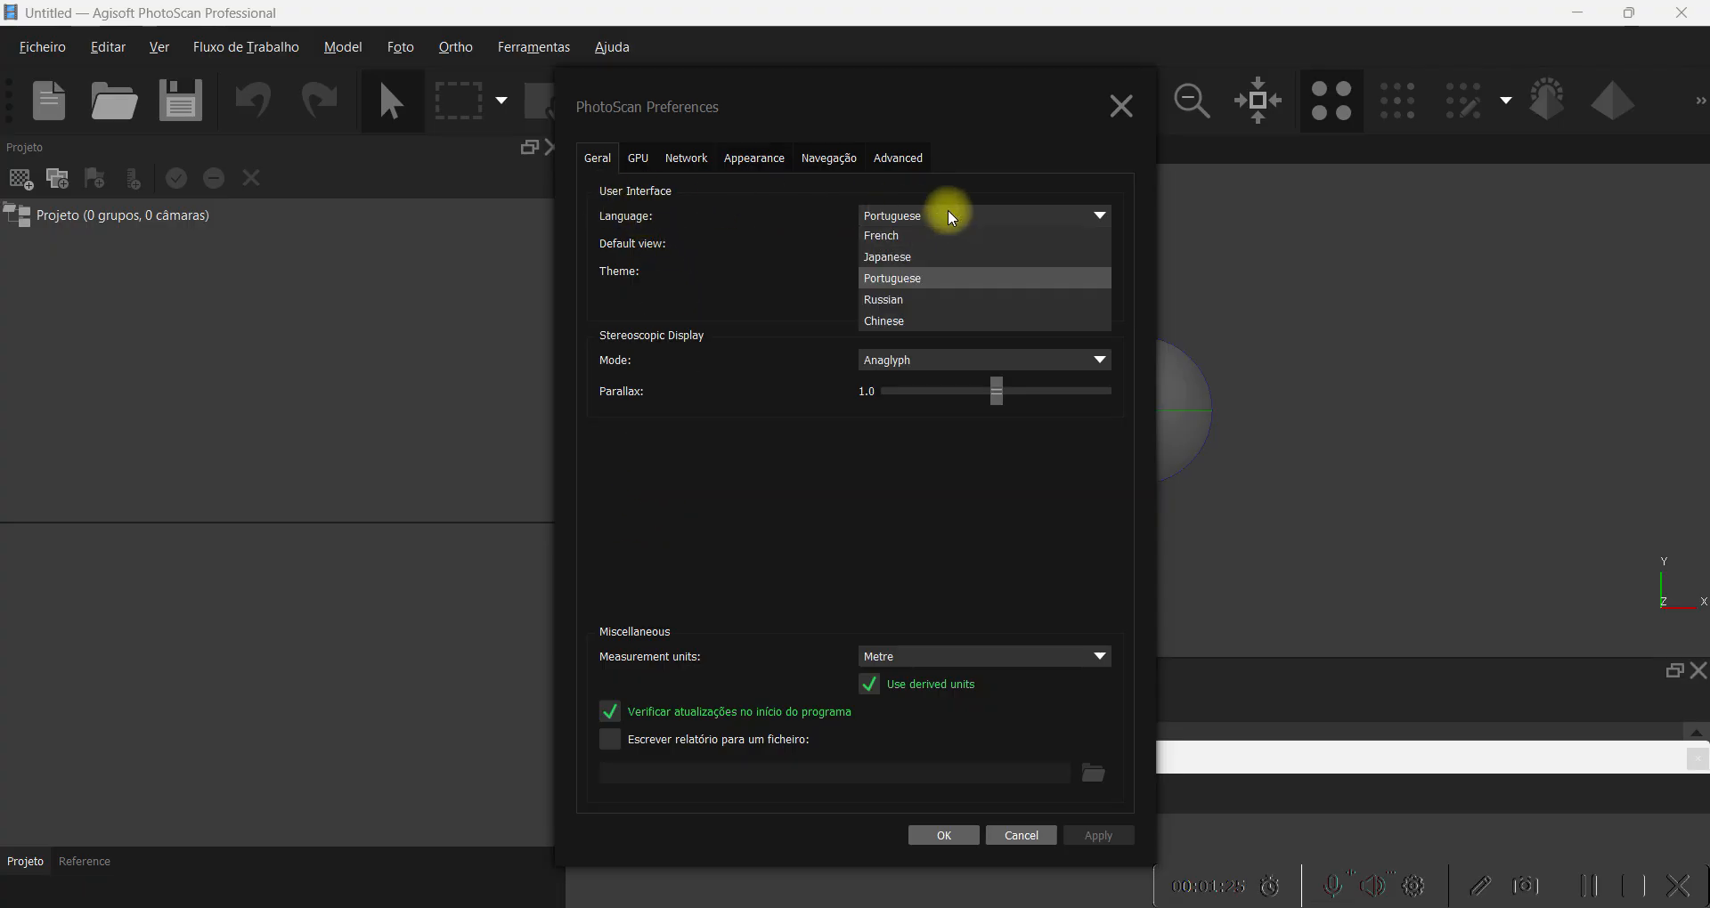
click(920, 350)
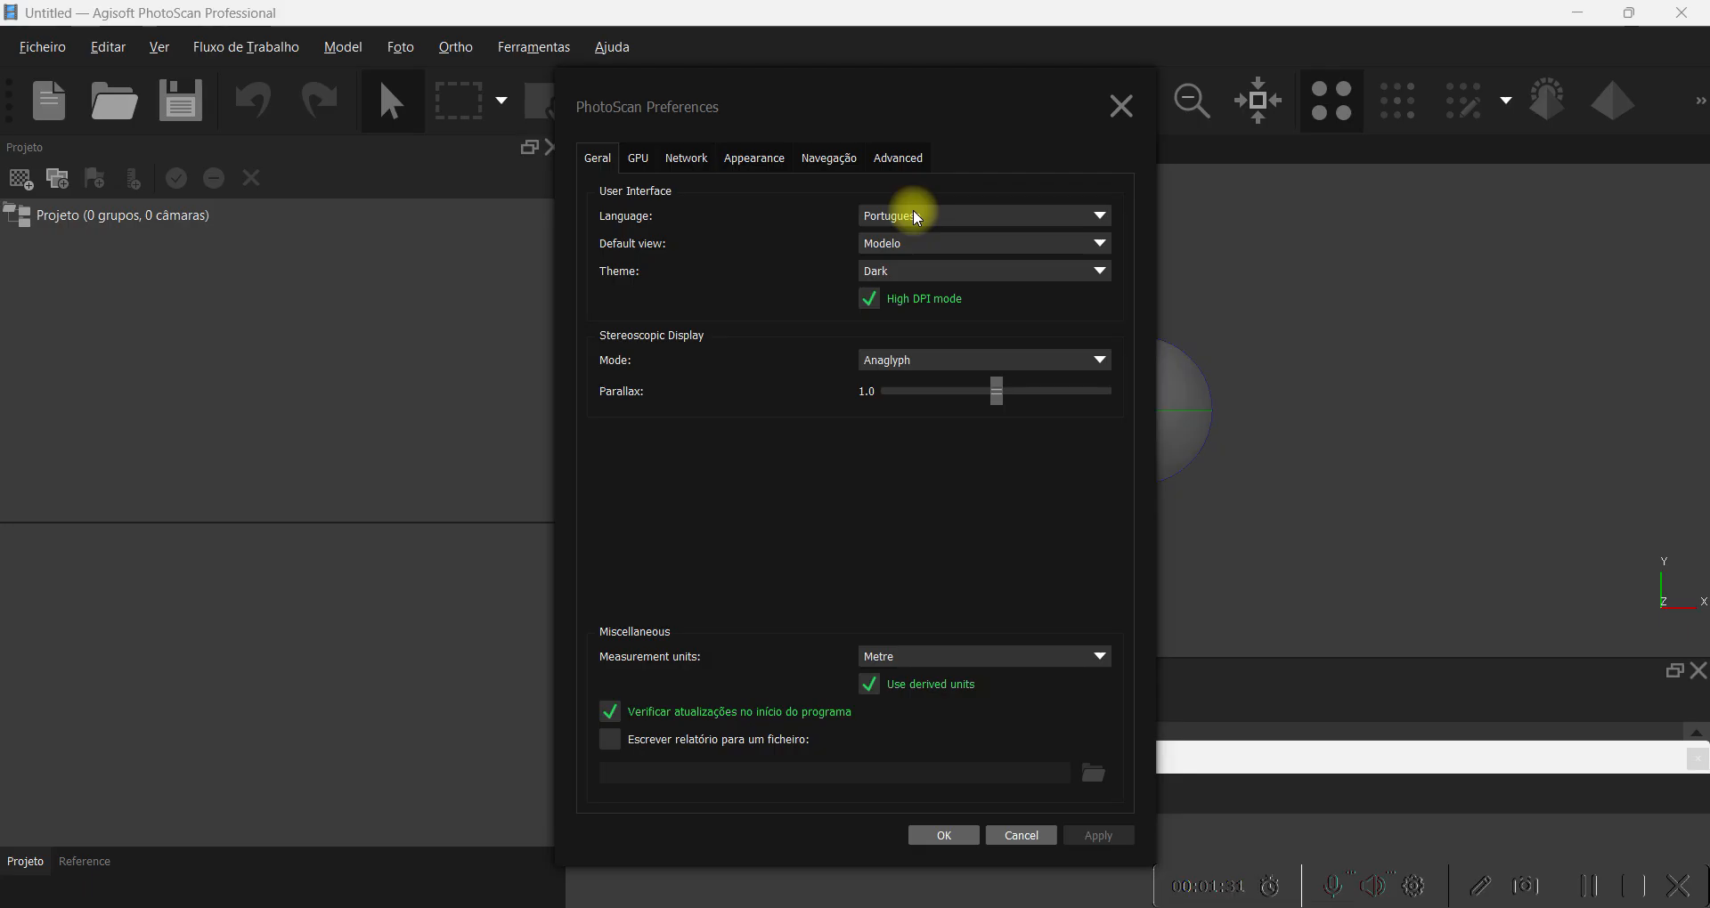
click(639, 166)
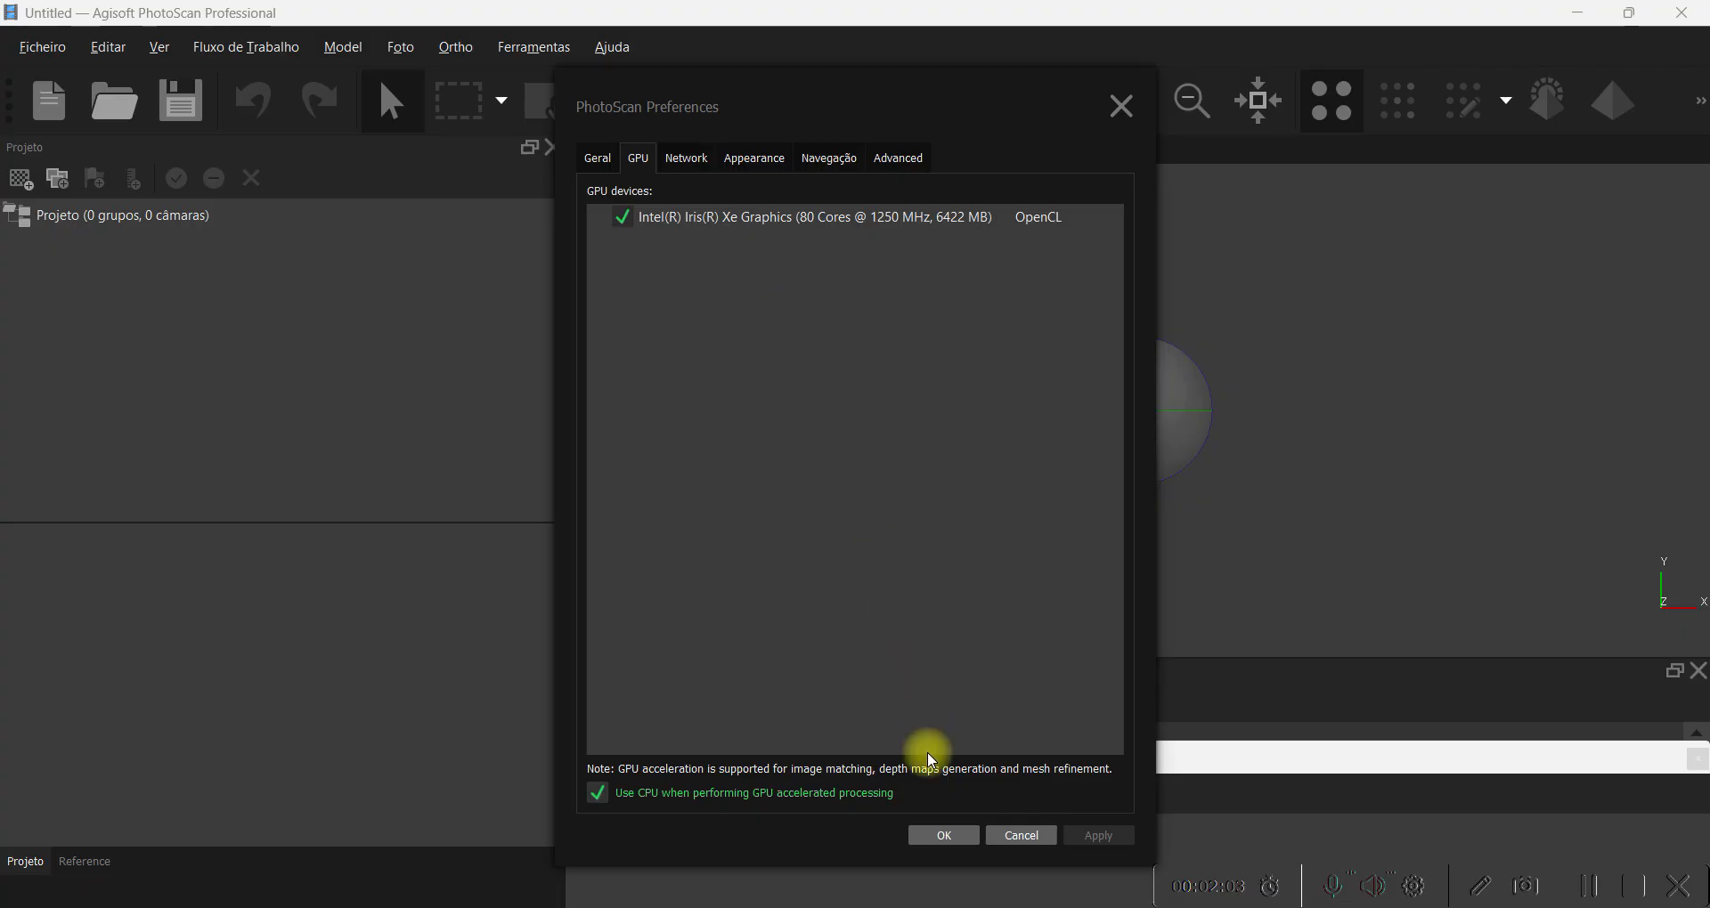
click(946, 837)
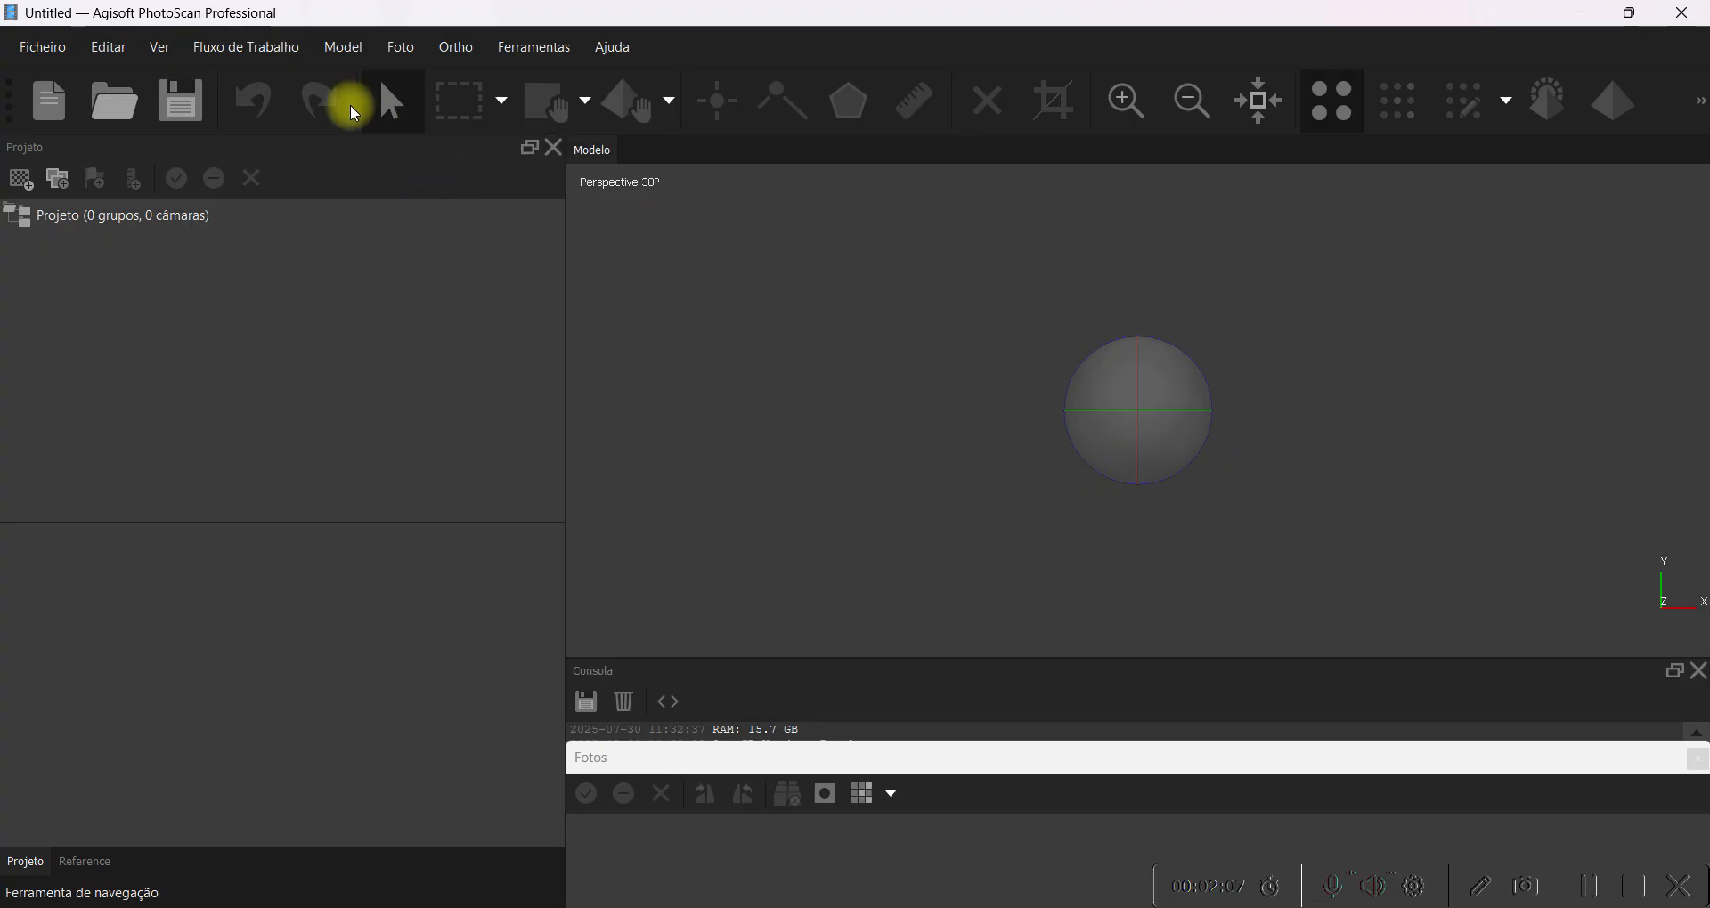
Start adding photos to the project and browse to the Documentos > Treinamento folder.
click(272, 51)
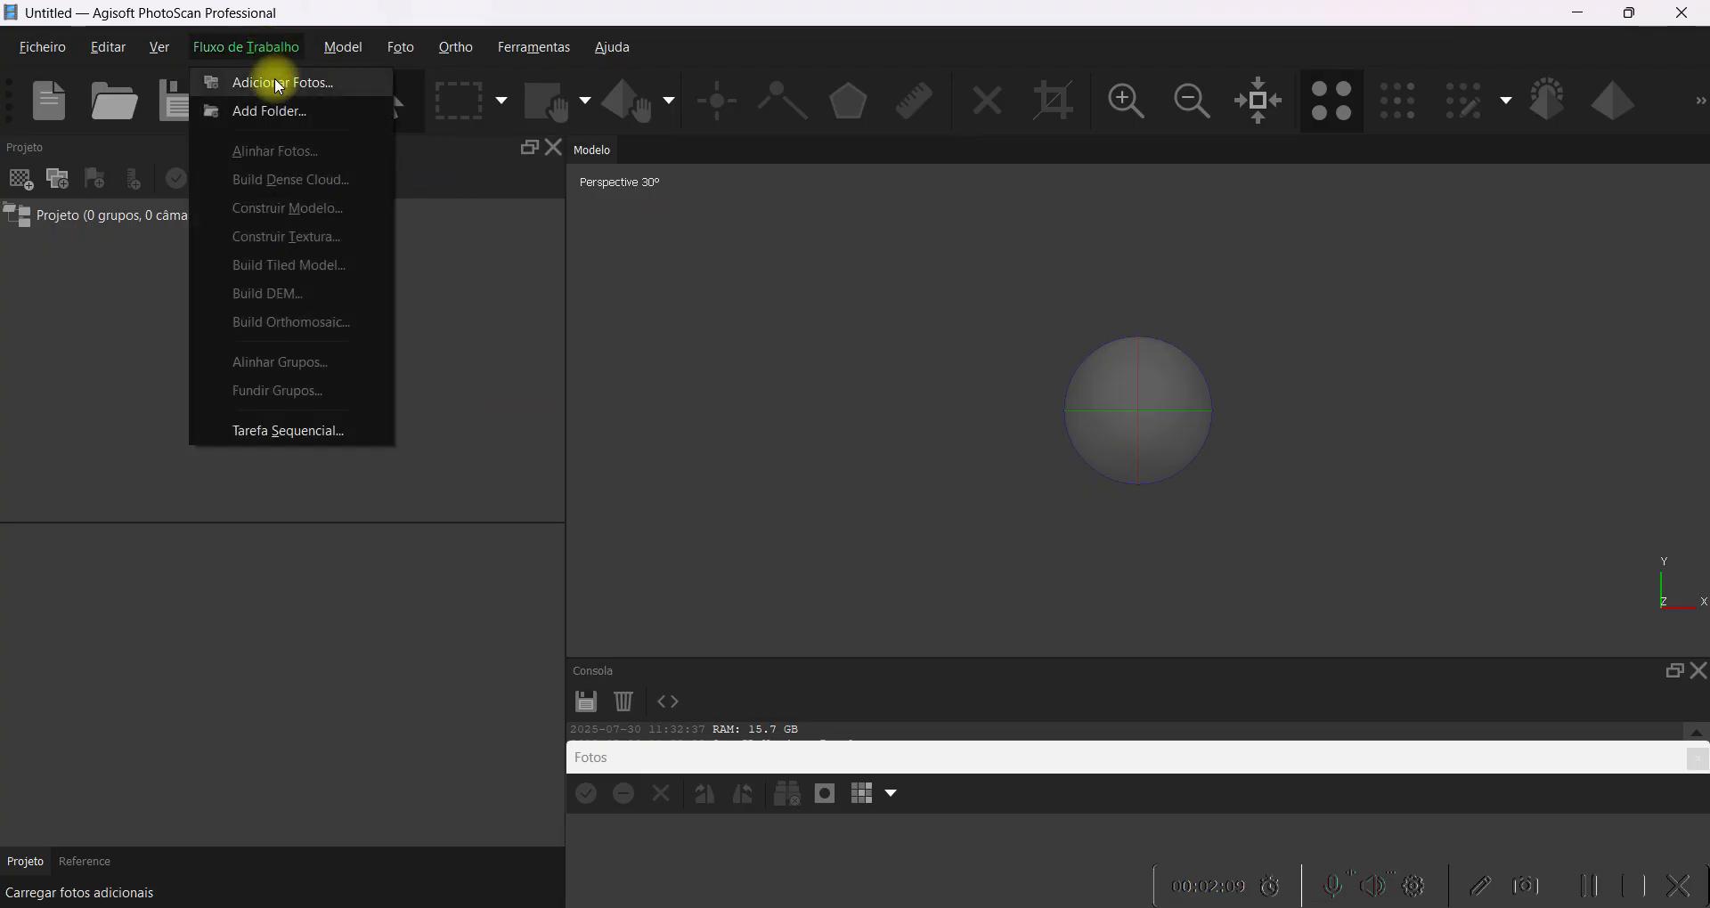
click(275, 83)
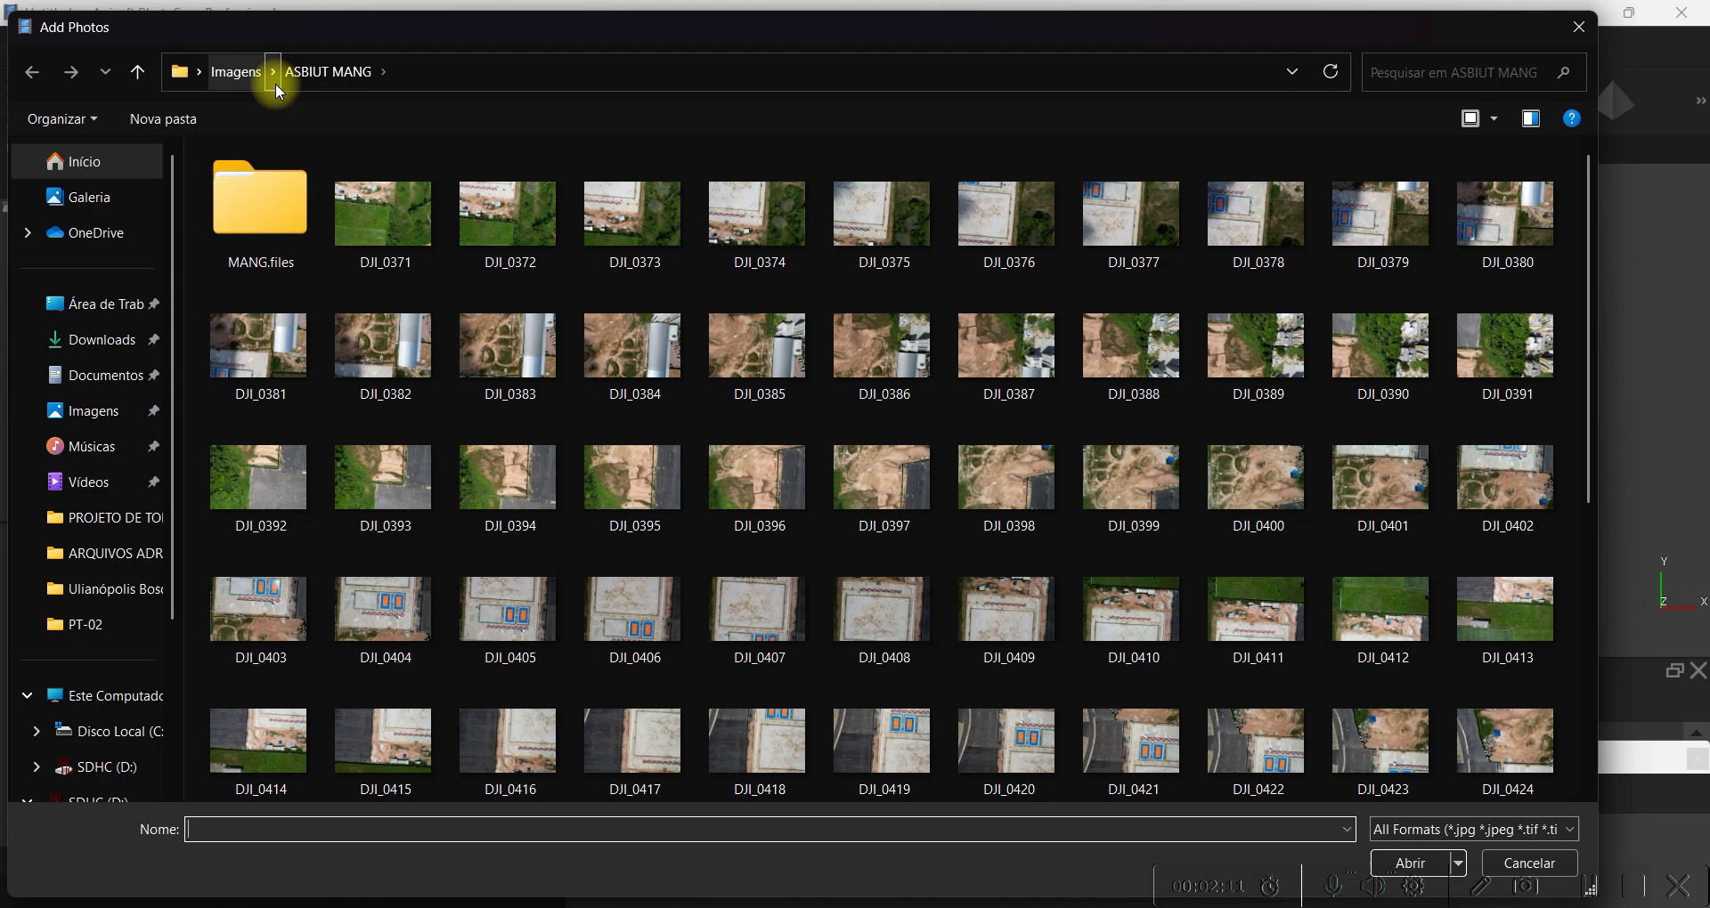
click(131, 378)
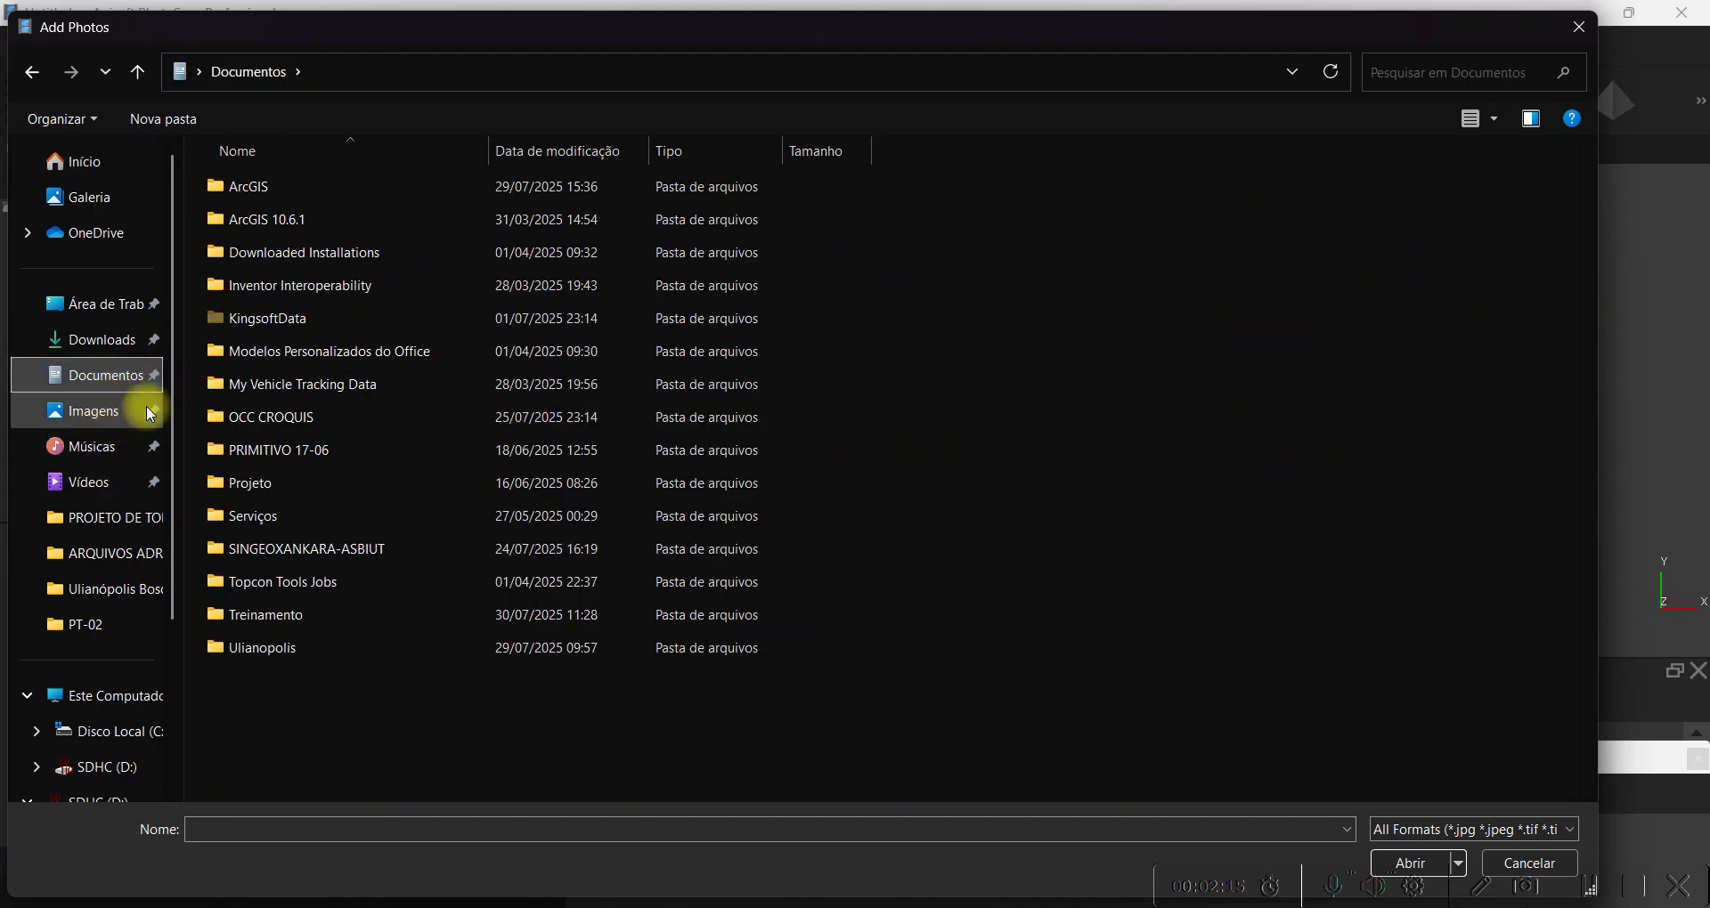
double_click(260, 615)
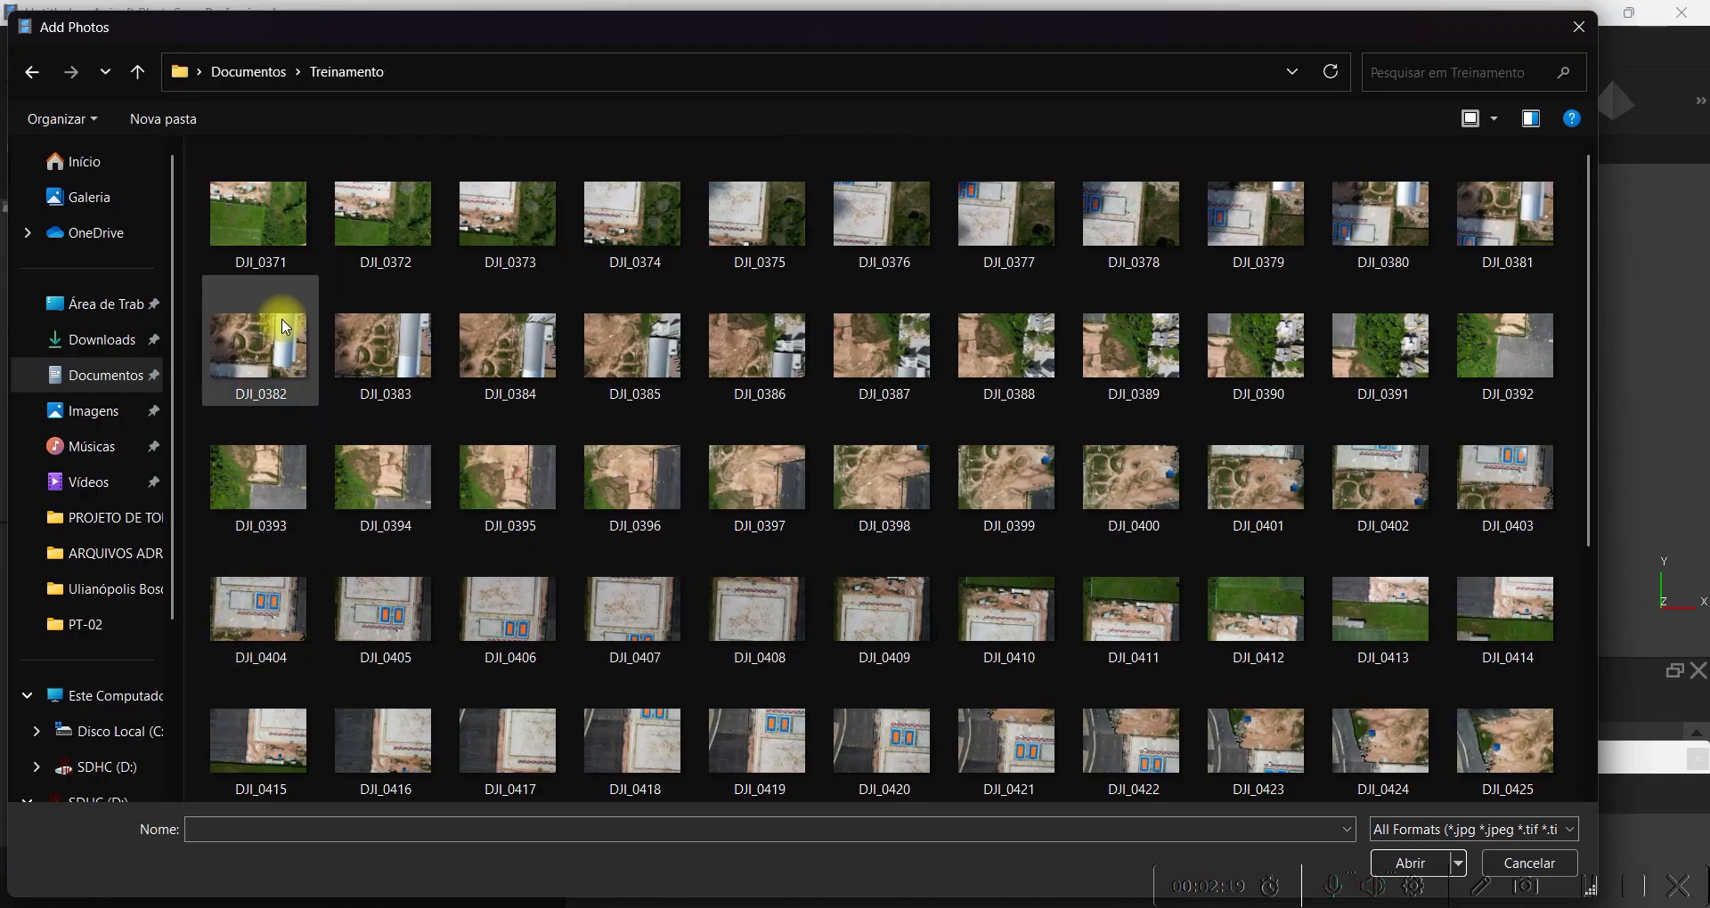
Select all the photos from DJI_0371 to DJI_0454 and add them to the project.
click(278, 234)
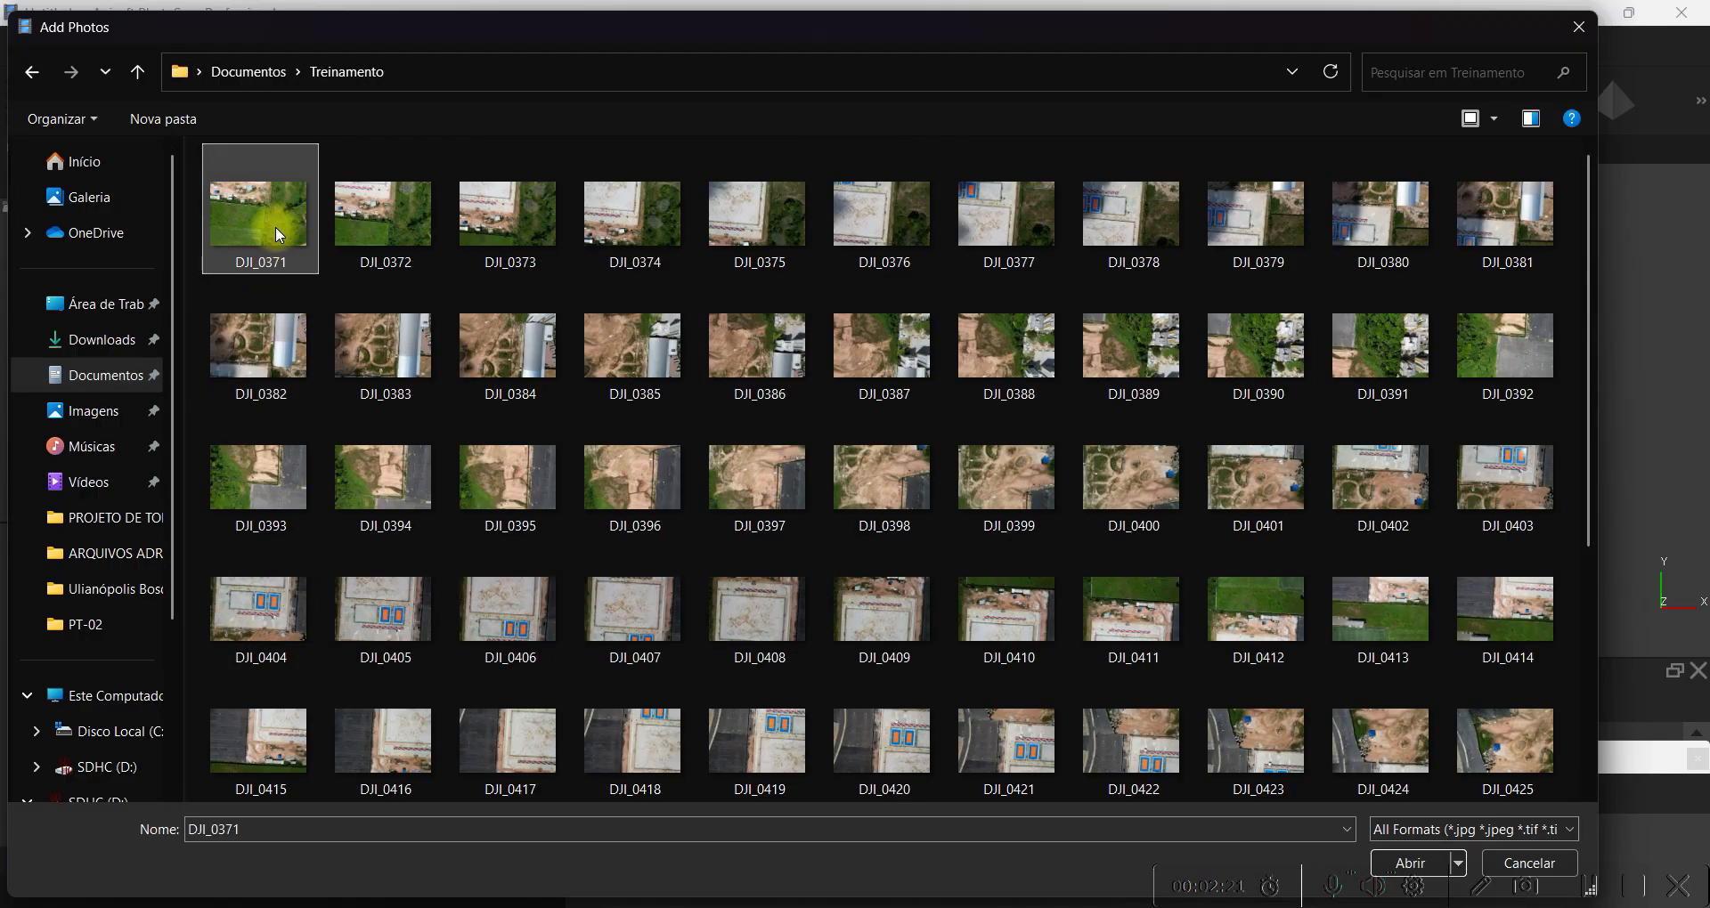
key(ctrl+a)
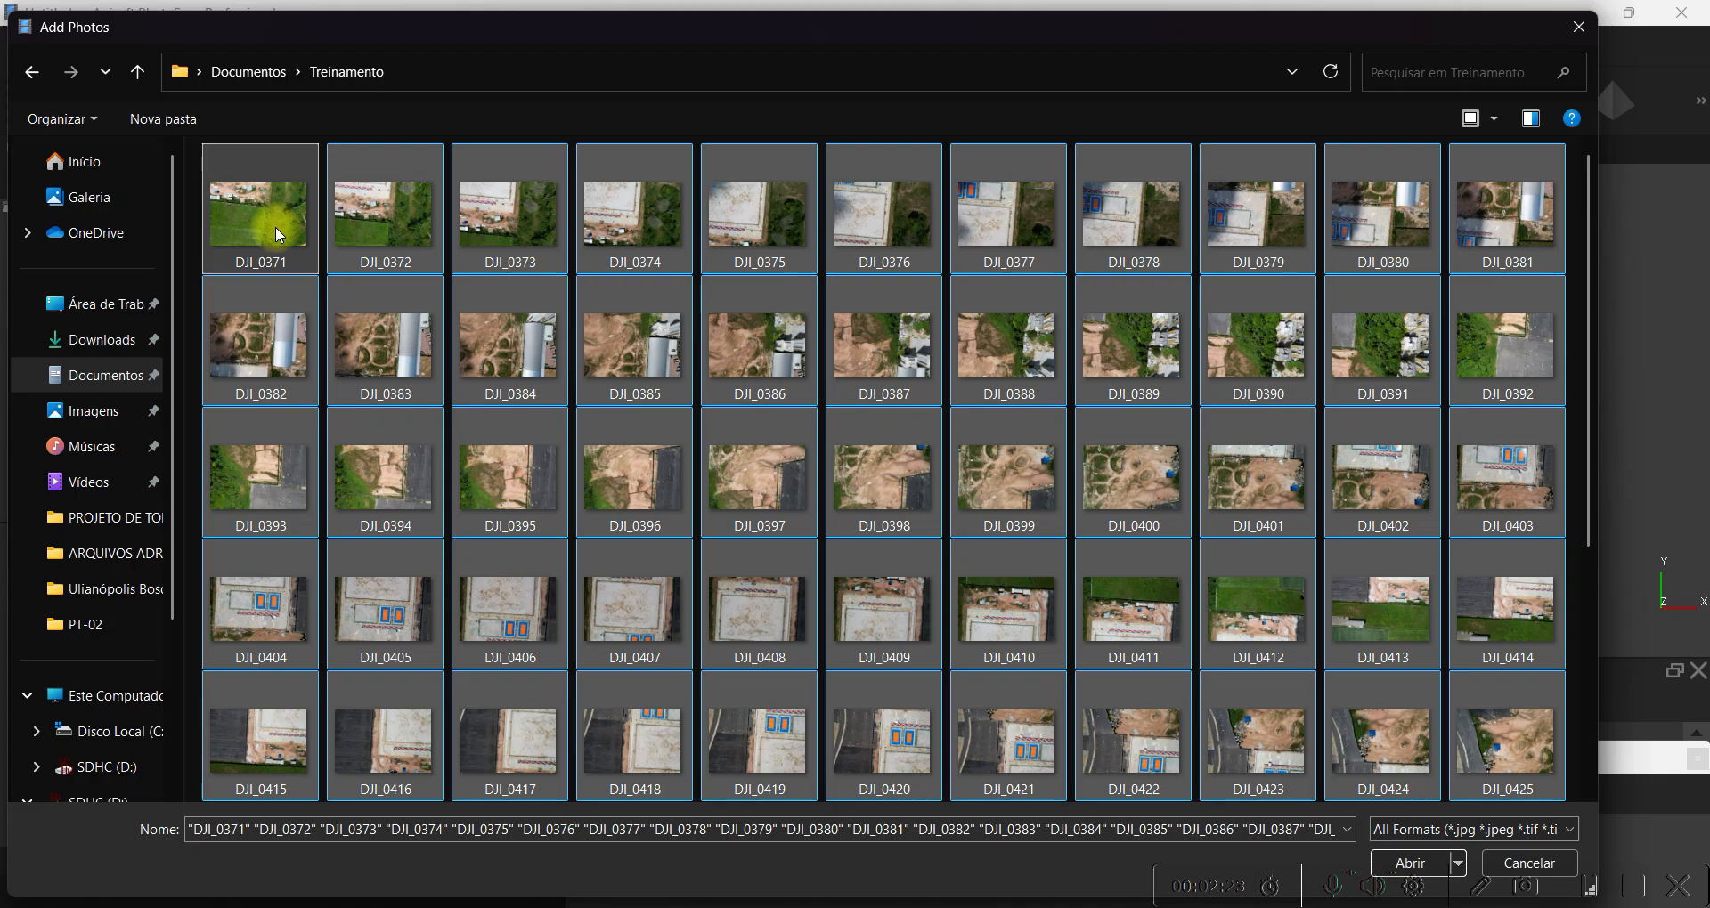
scroll(531, 336, down, 4)
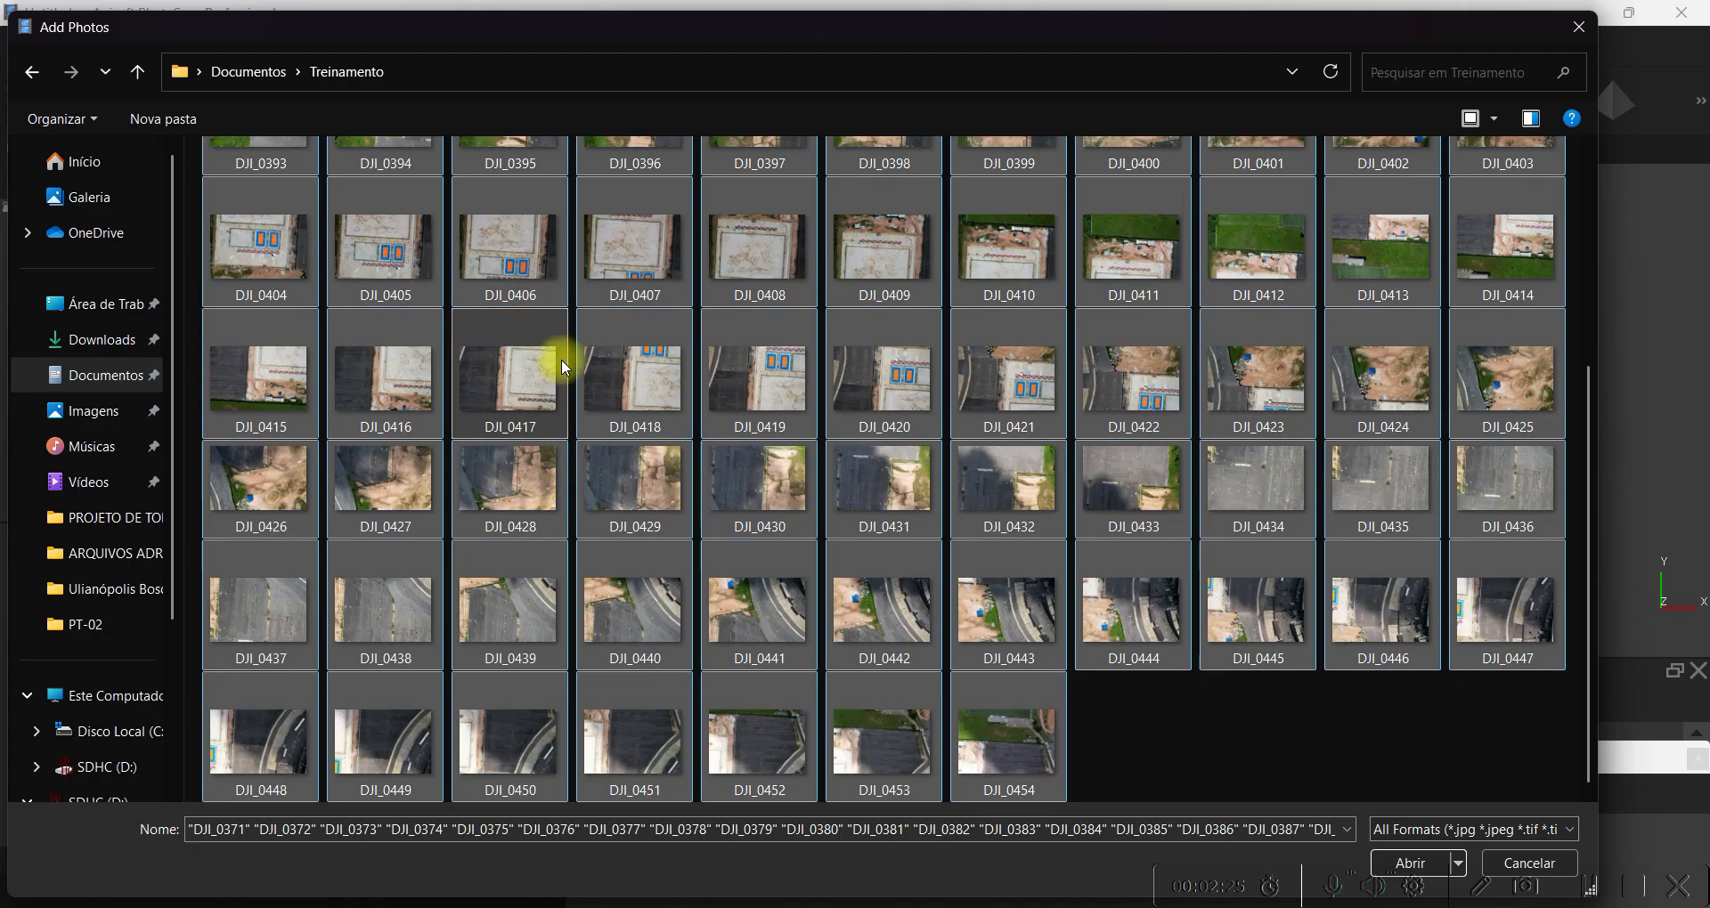
scroll(1155, 686, up, 4)
scroll(724, 573, down, 3)
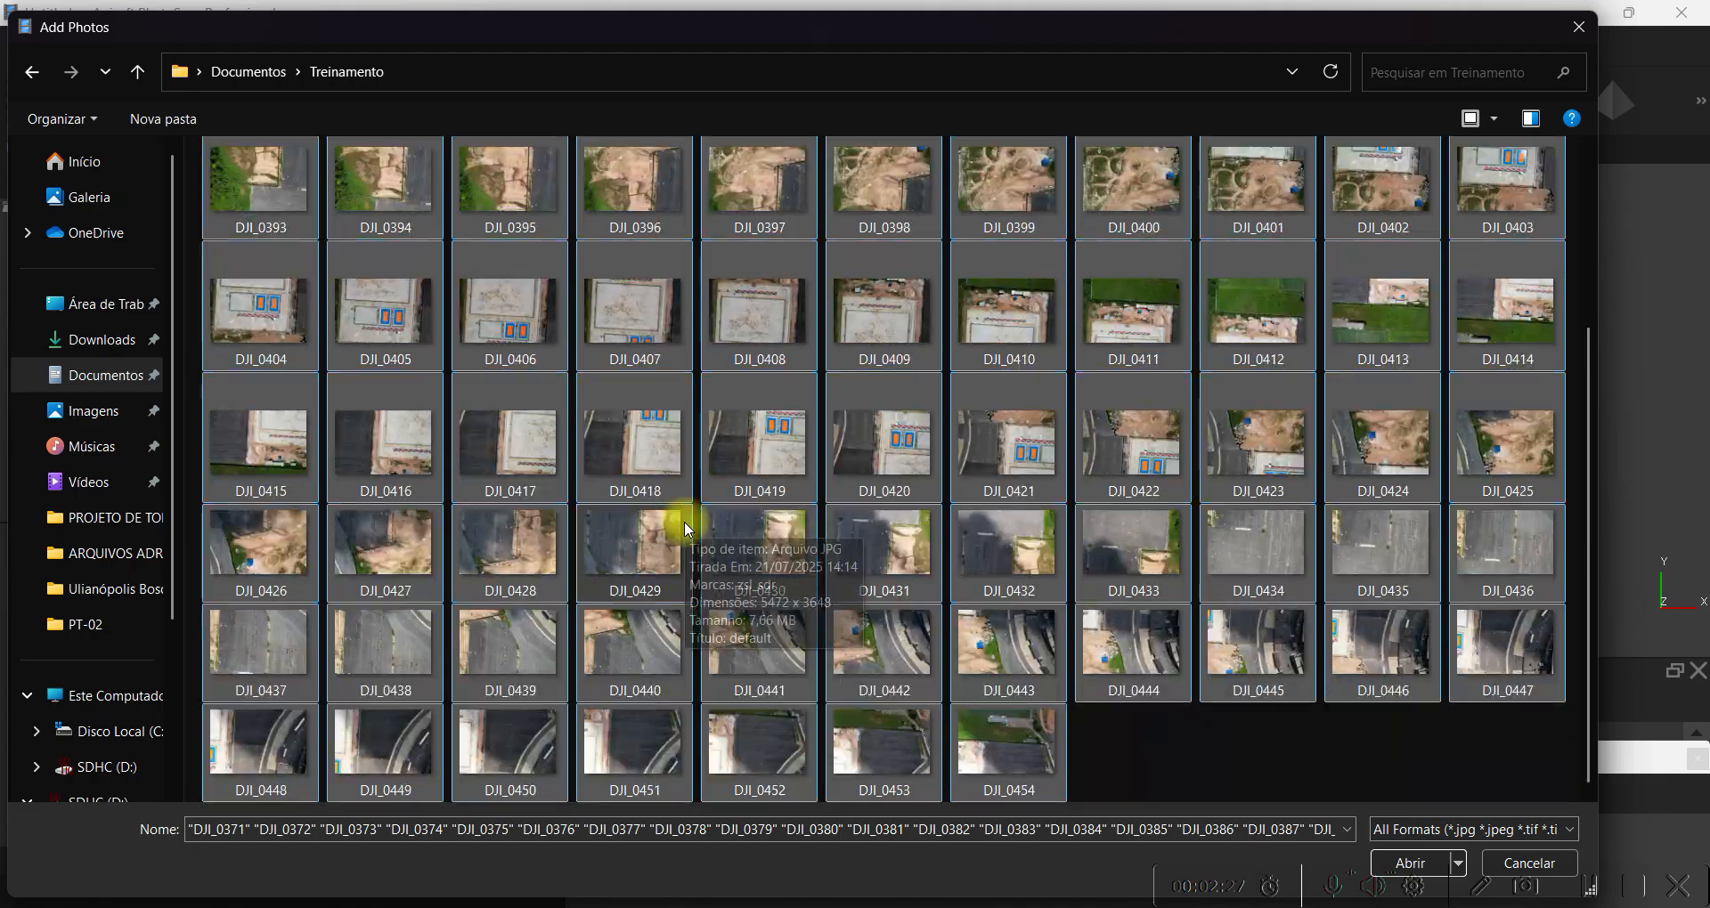
scroll(1167, 751, up, 1)
scroll(891, 605, down, 1)
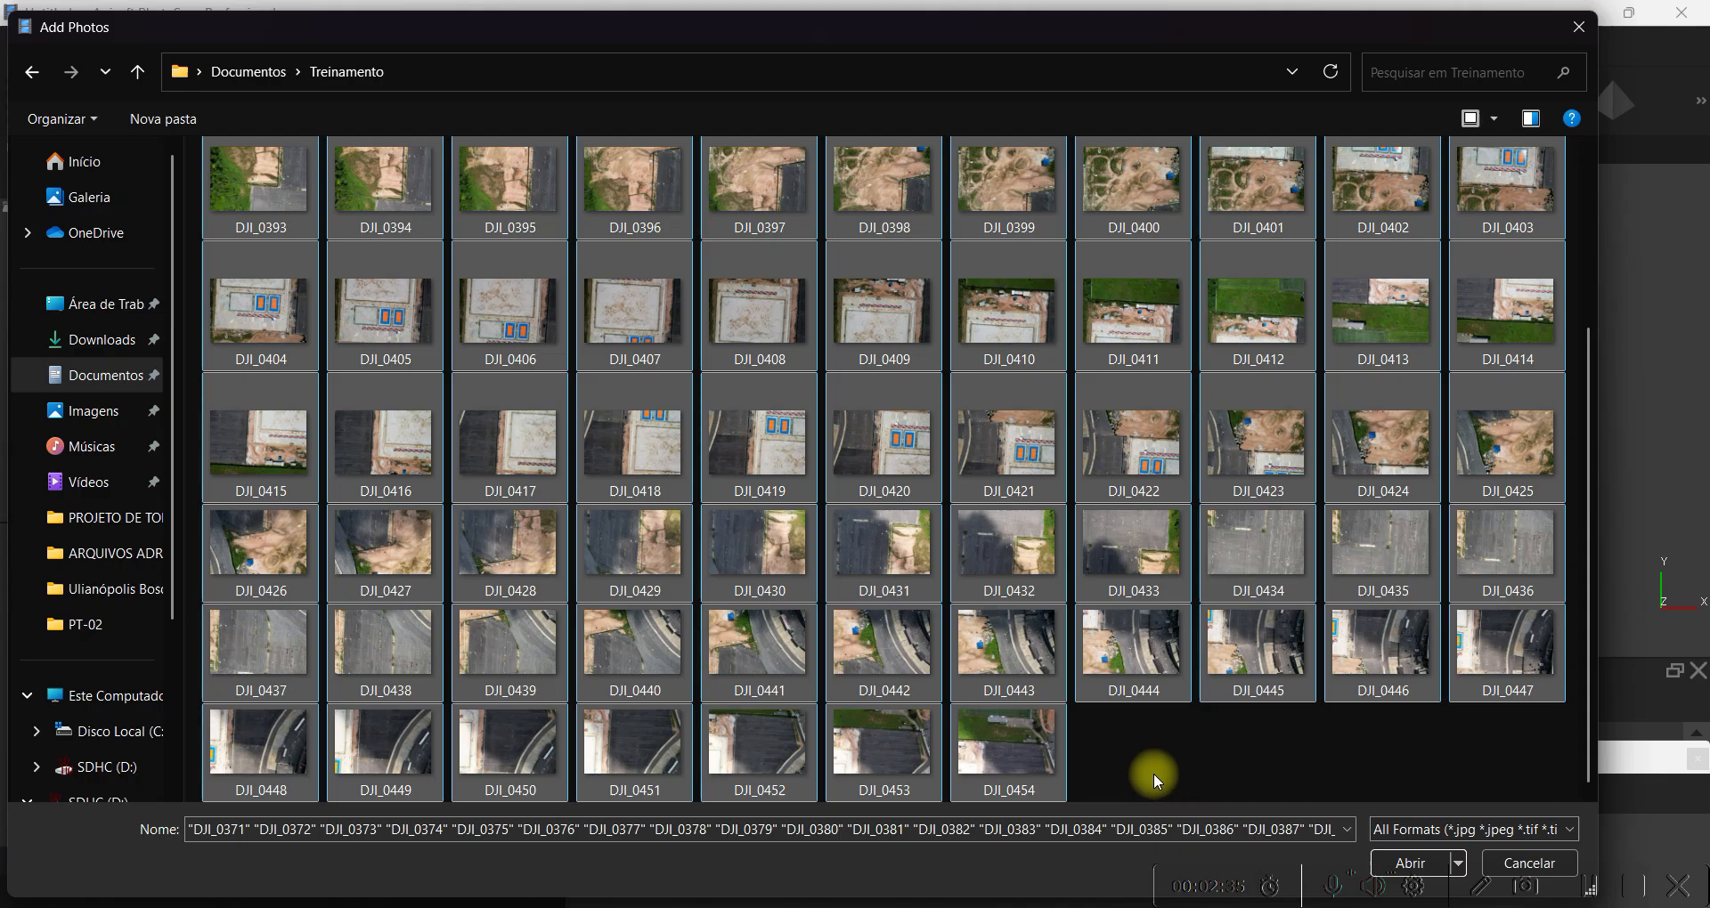
scroll(1149, 712, up, 2)
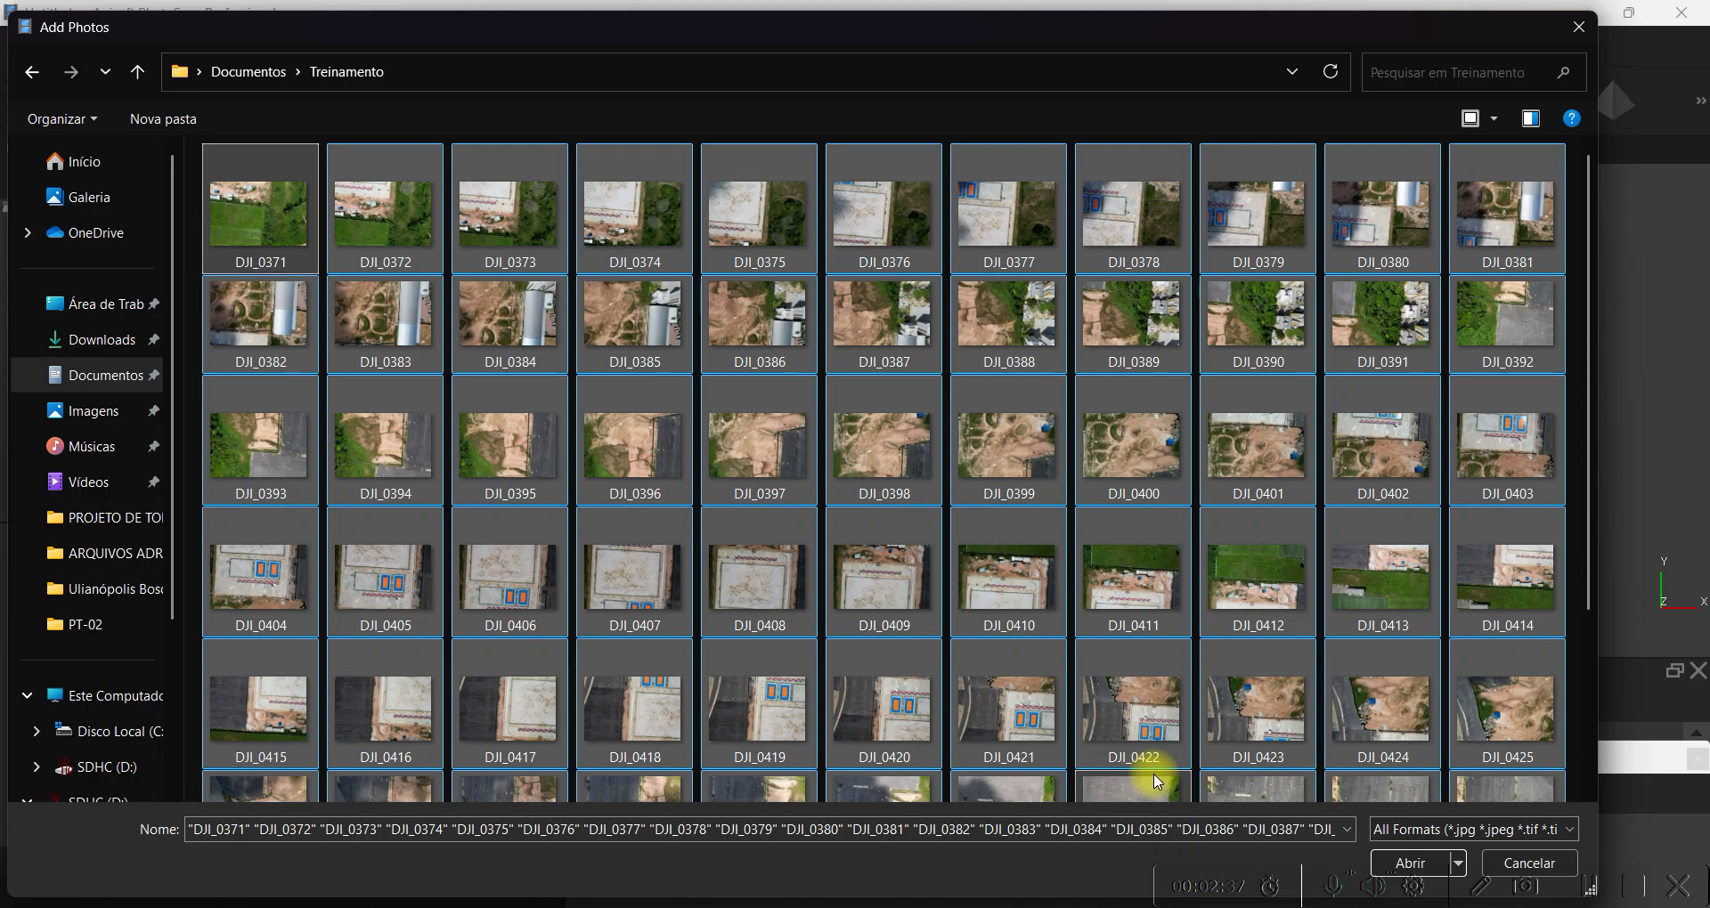
scroll(1072, 656, down, 2)
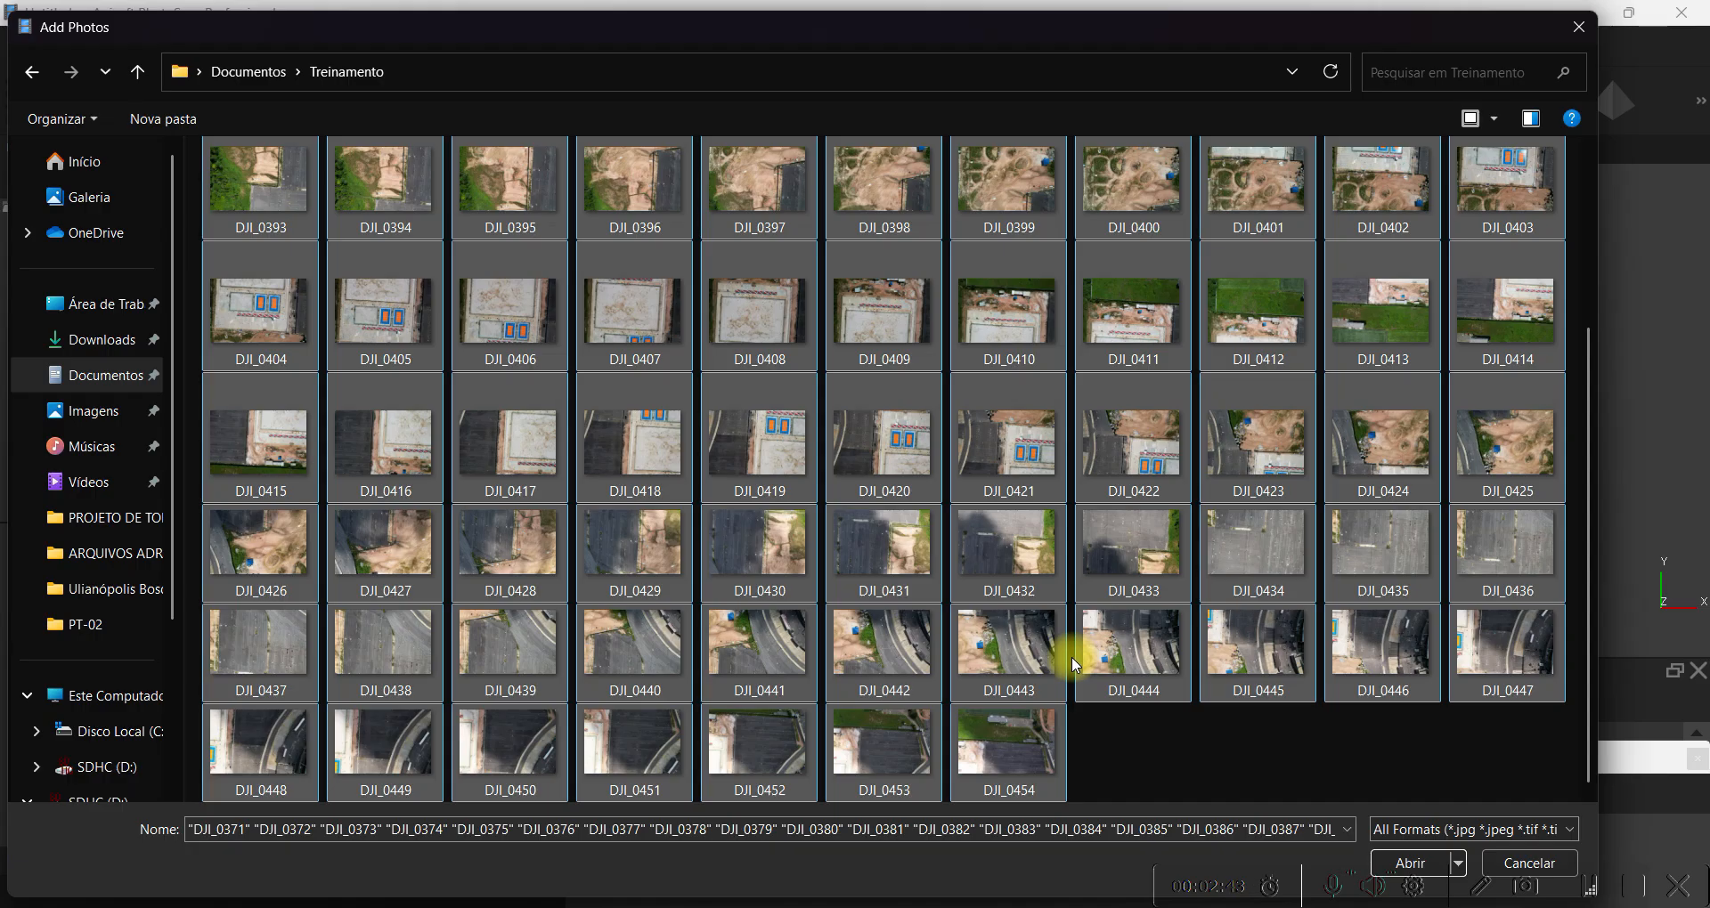
scroll(1071, 655, up, 2)
scroll(753, 481, down, 3)
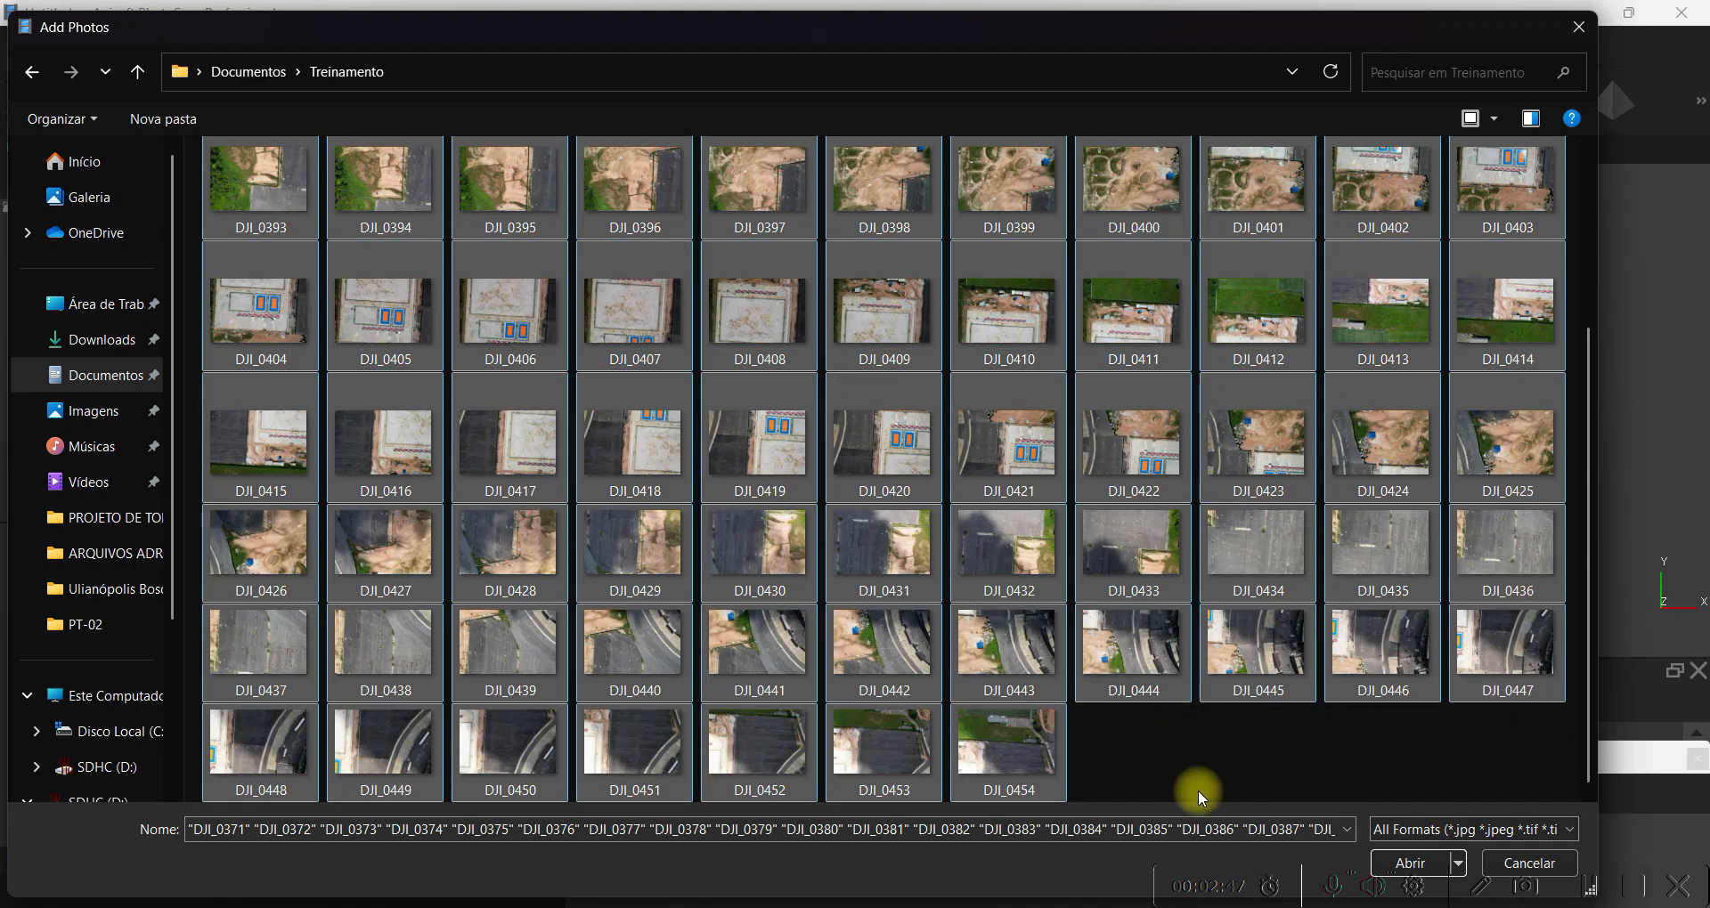
mouse_move(1470, 620)
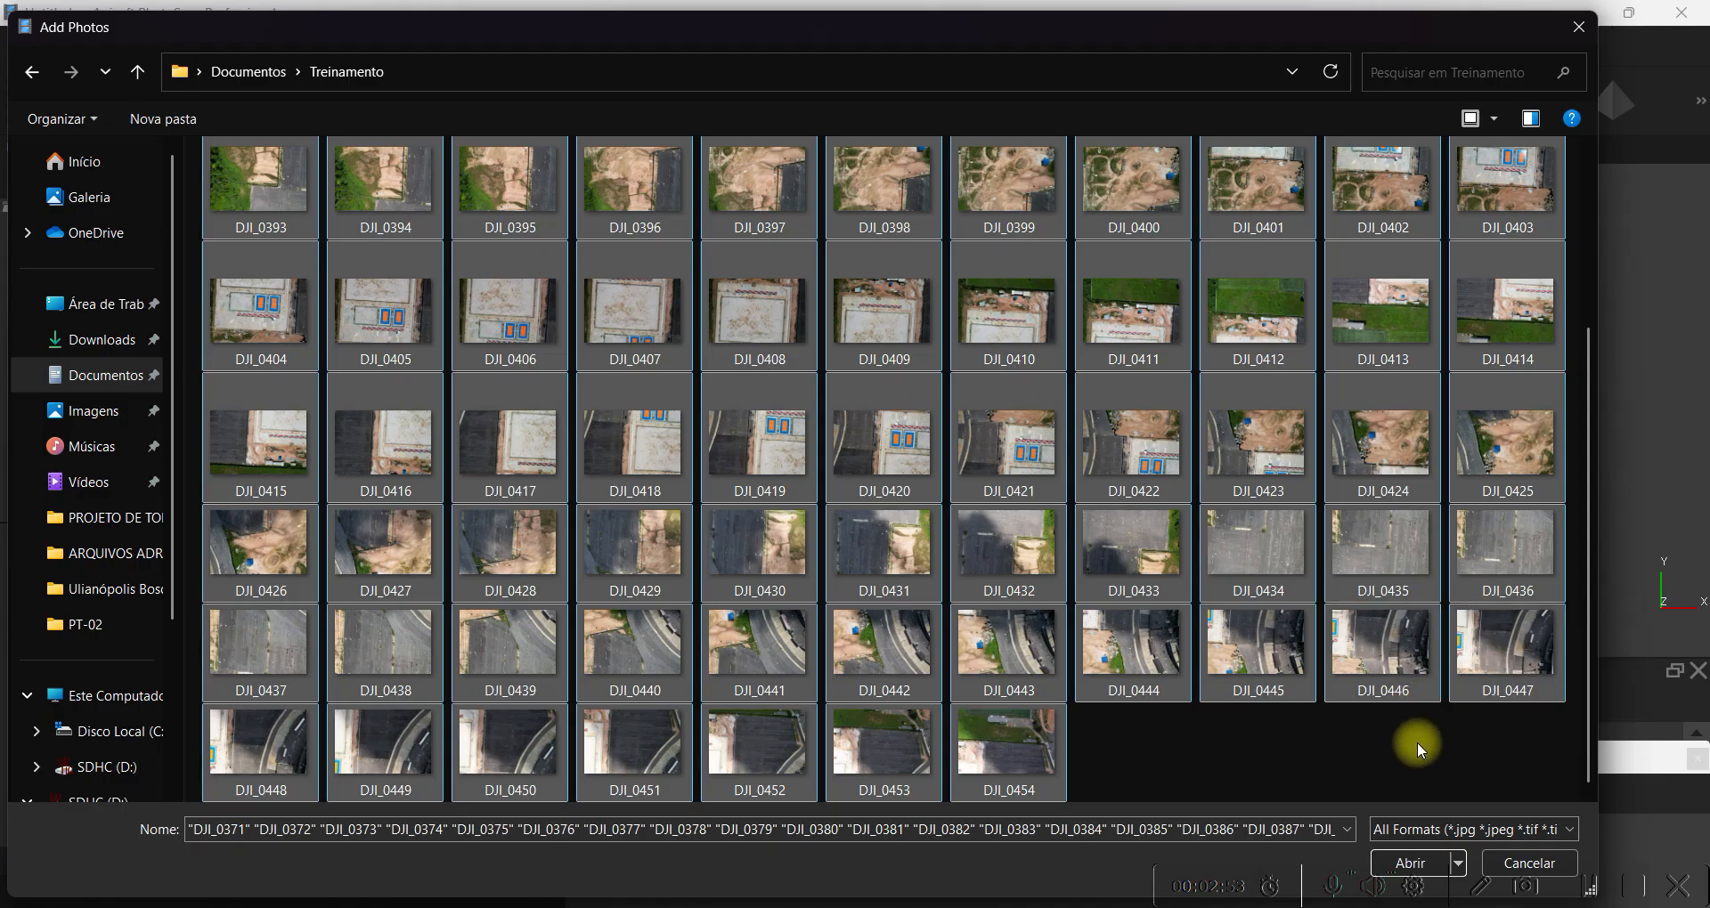
click(1412, 861)
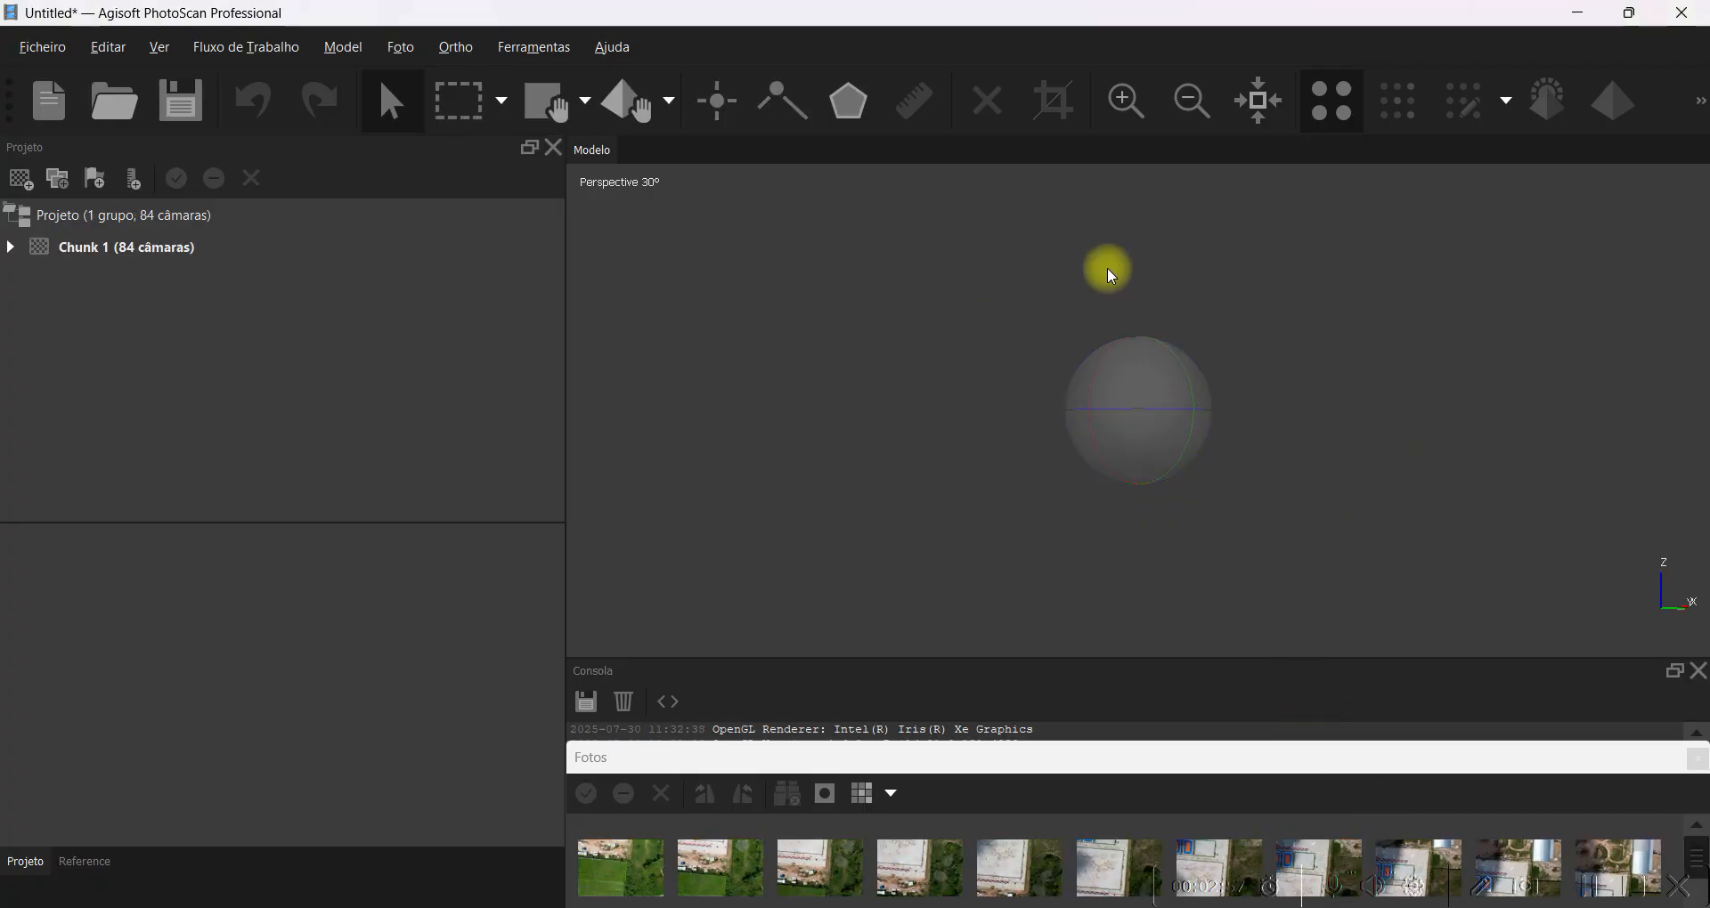
Show the camera positions with their photo names in the model view.
click(1699, 105)
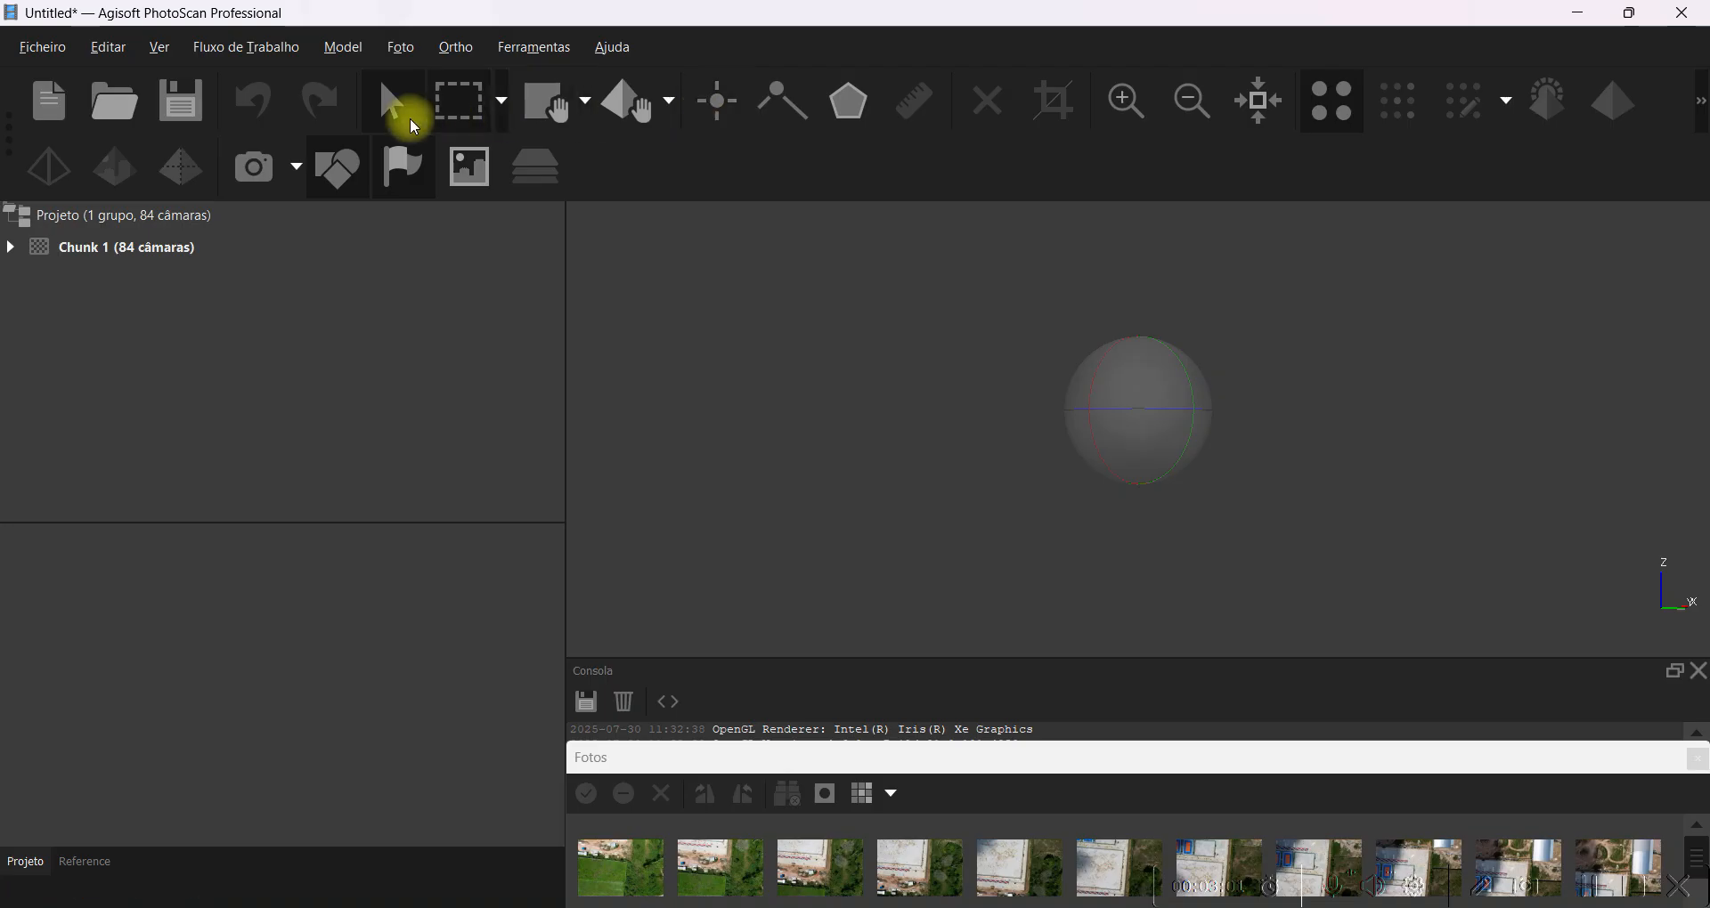
click(268, 167)
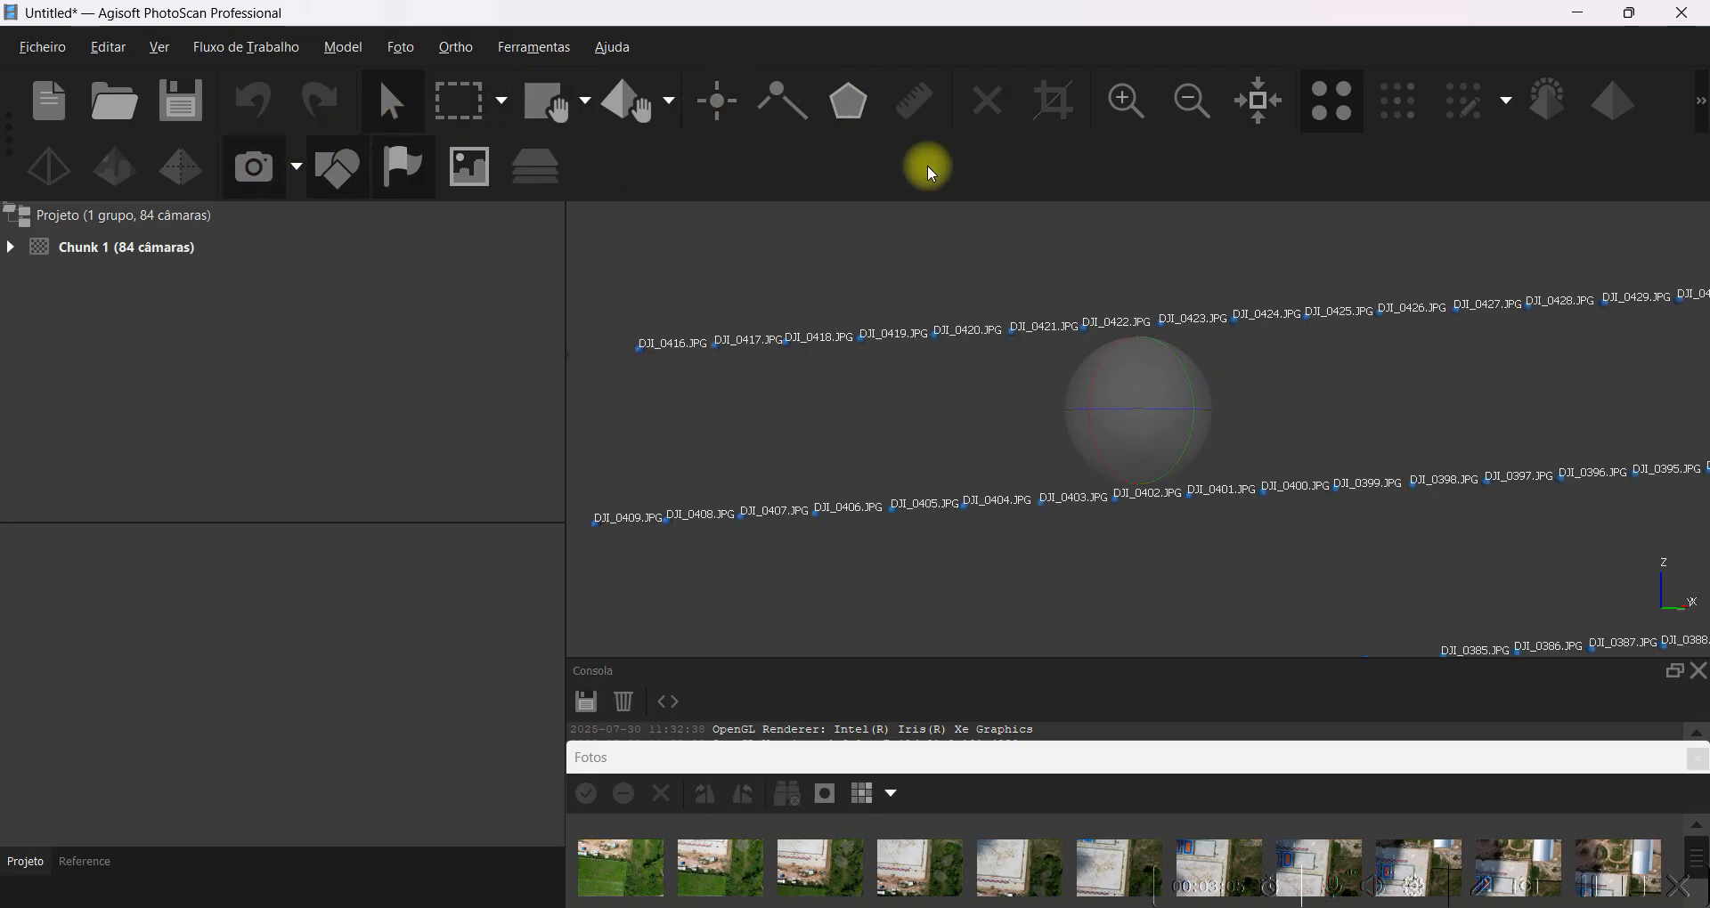
drag(1006, 337, 1183, 433)
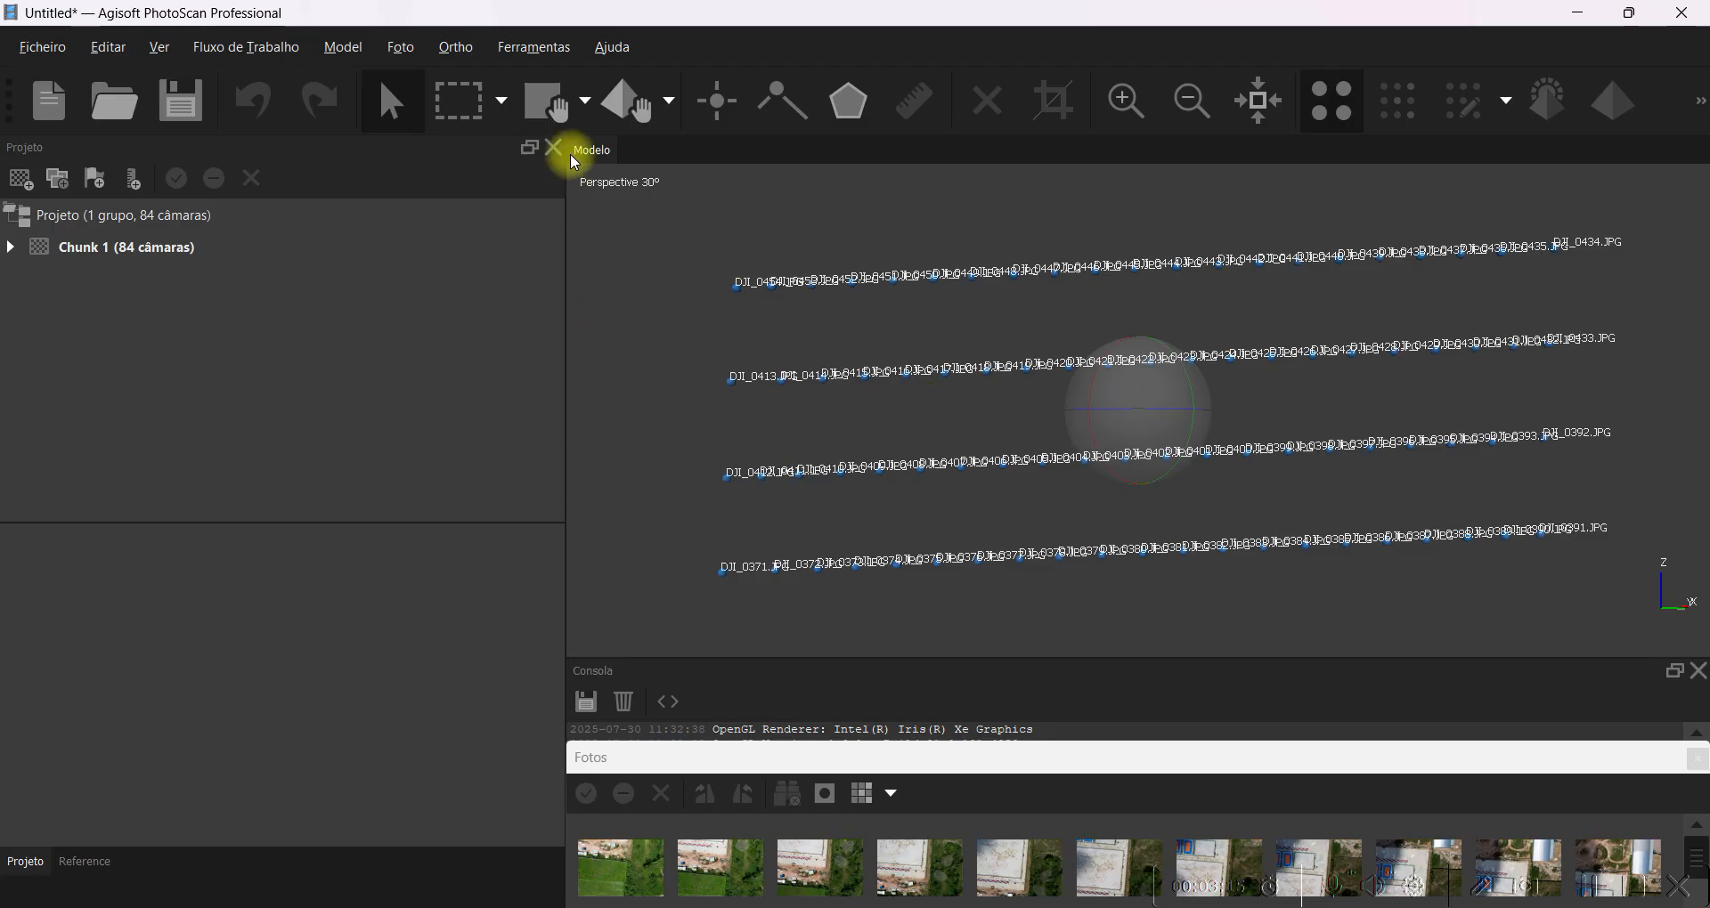
Review the preferences' appearance settings for the Model View, Ortho View and Photo View.
click(526, 47)
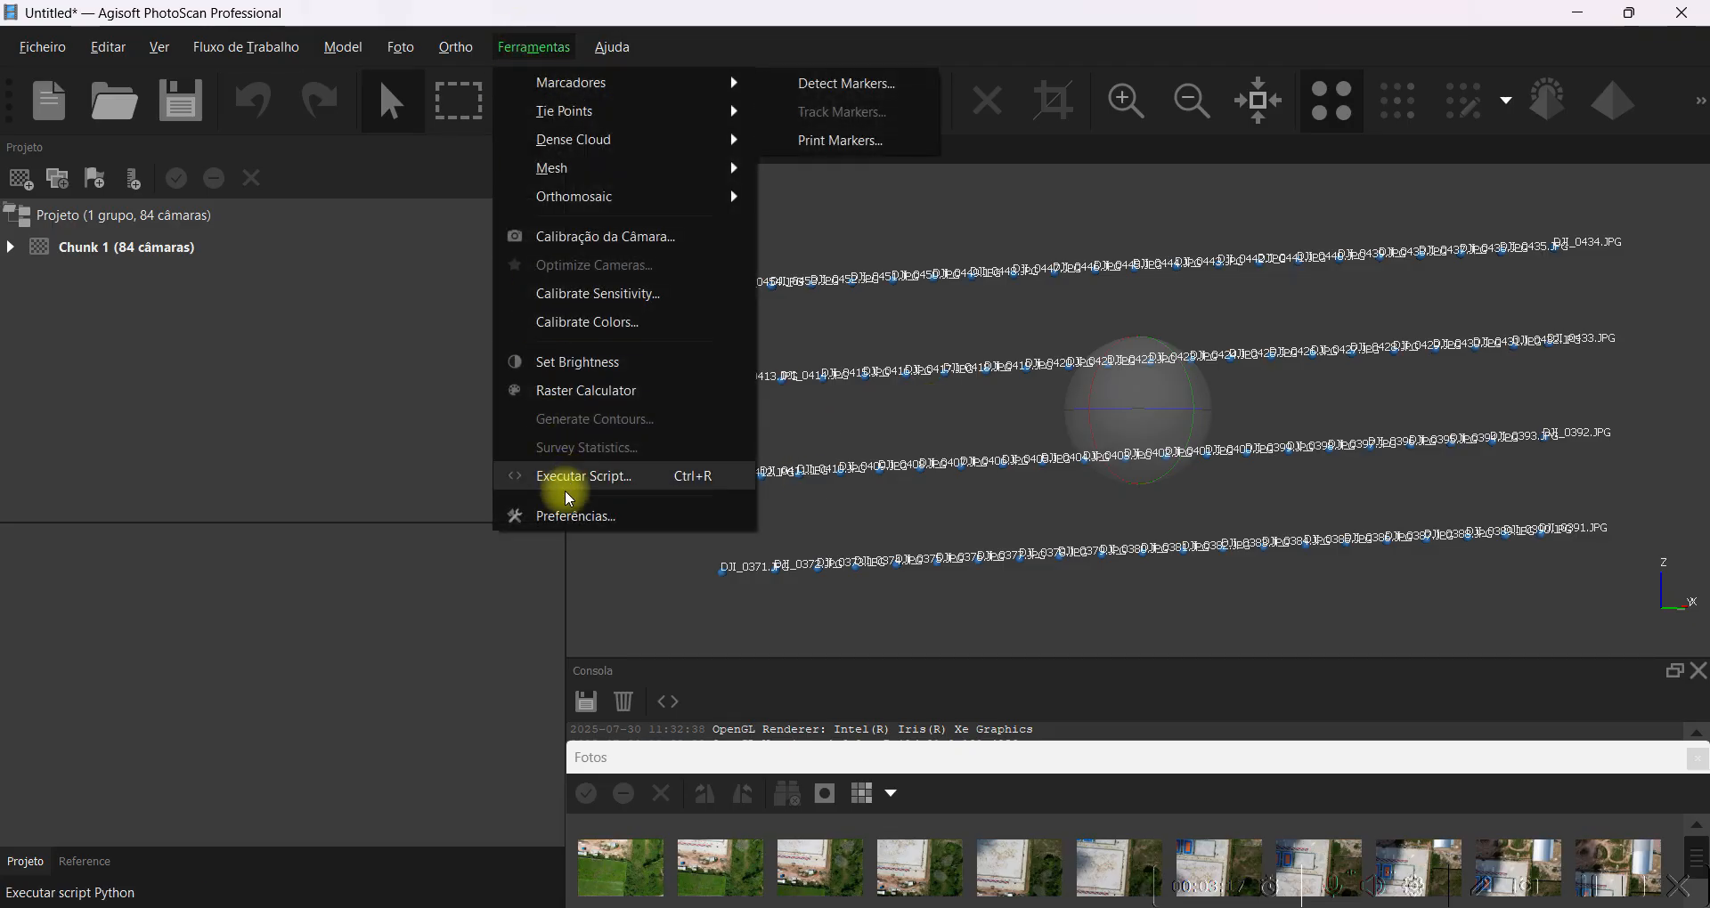
click(569, 518)
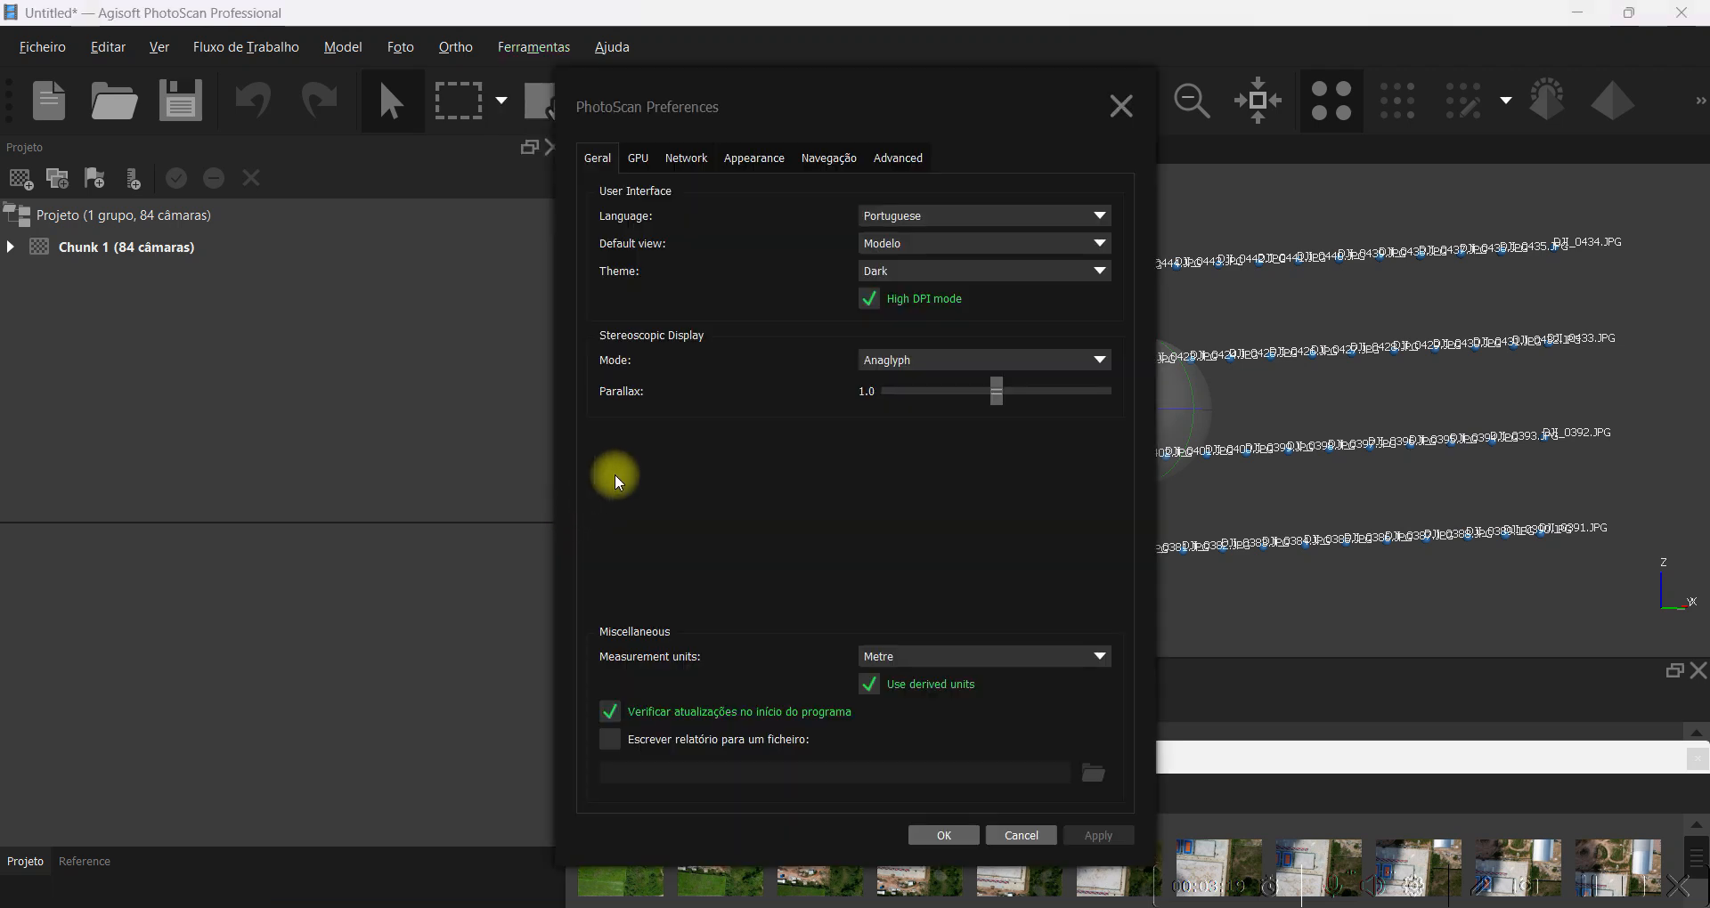
click(754, 159)
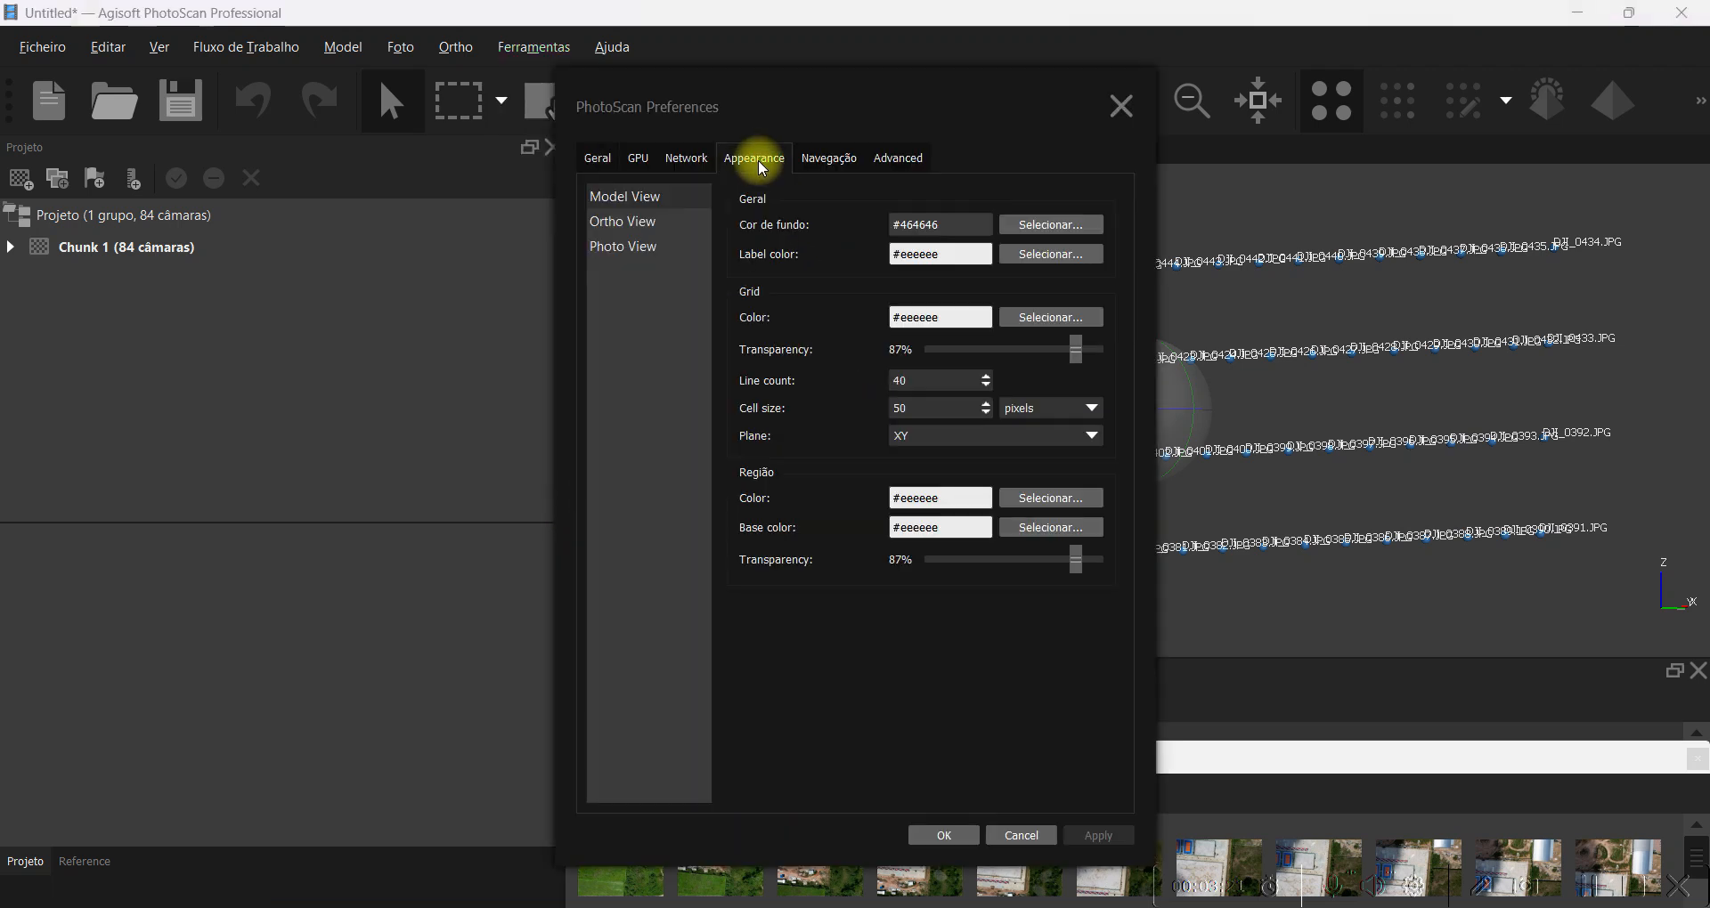
click(622, 222)
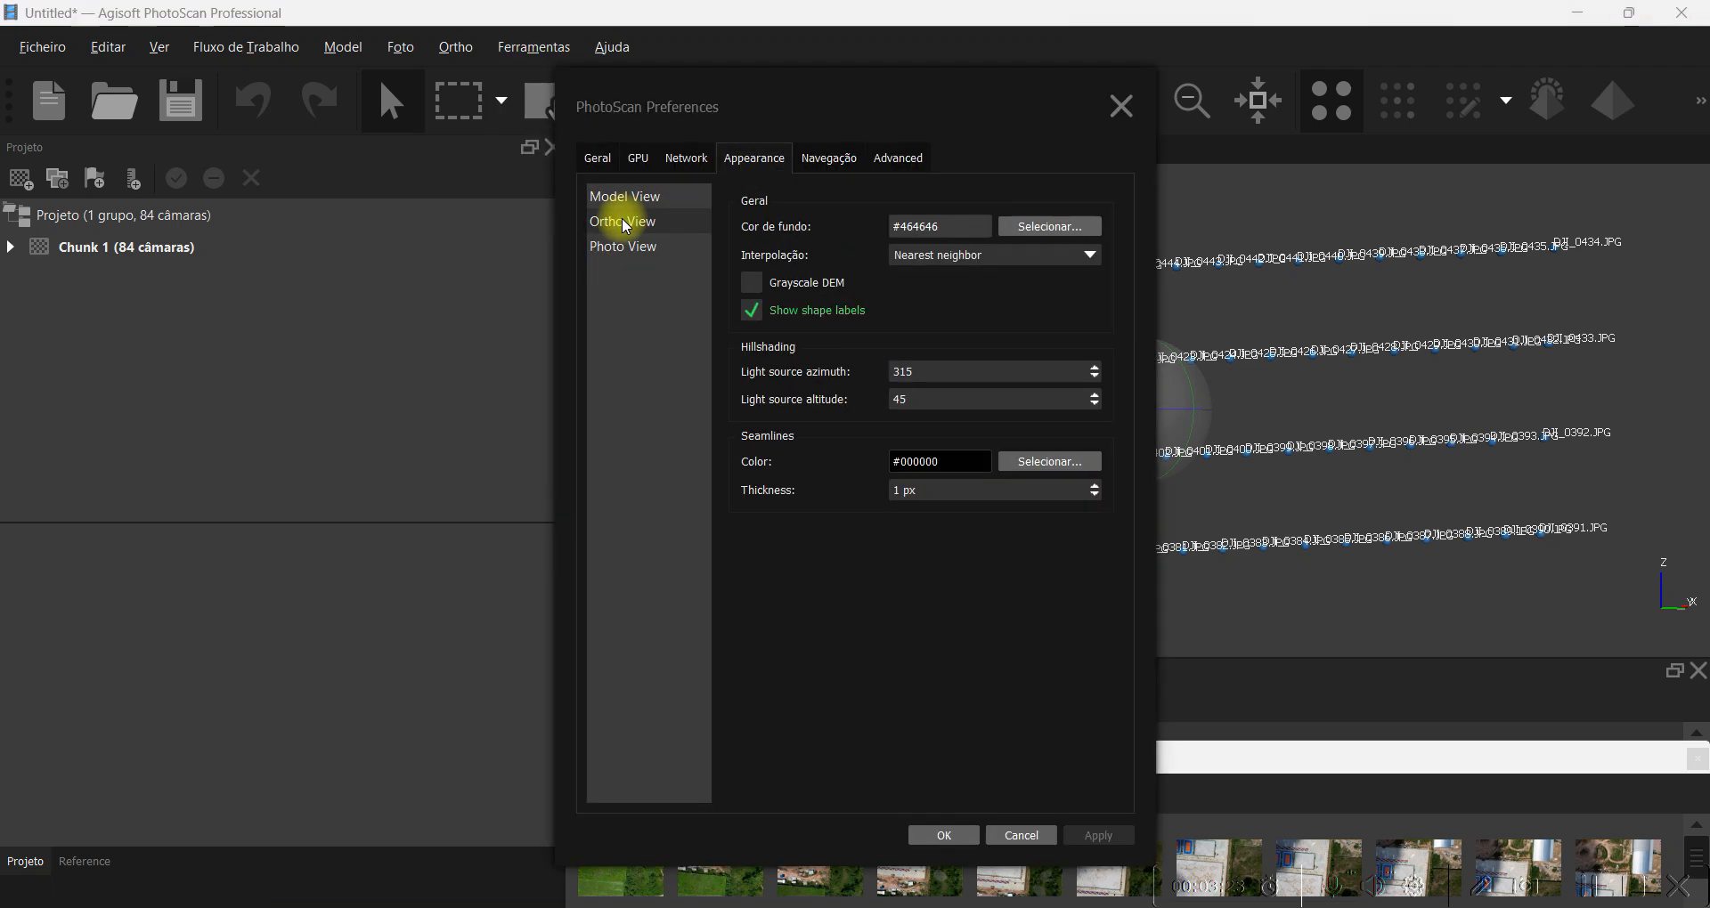
click(627, 243)
click(638, 222)
click(639, 198)
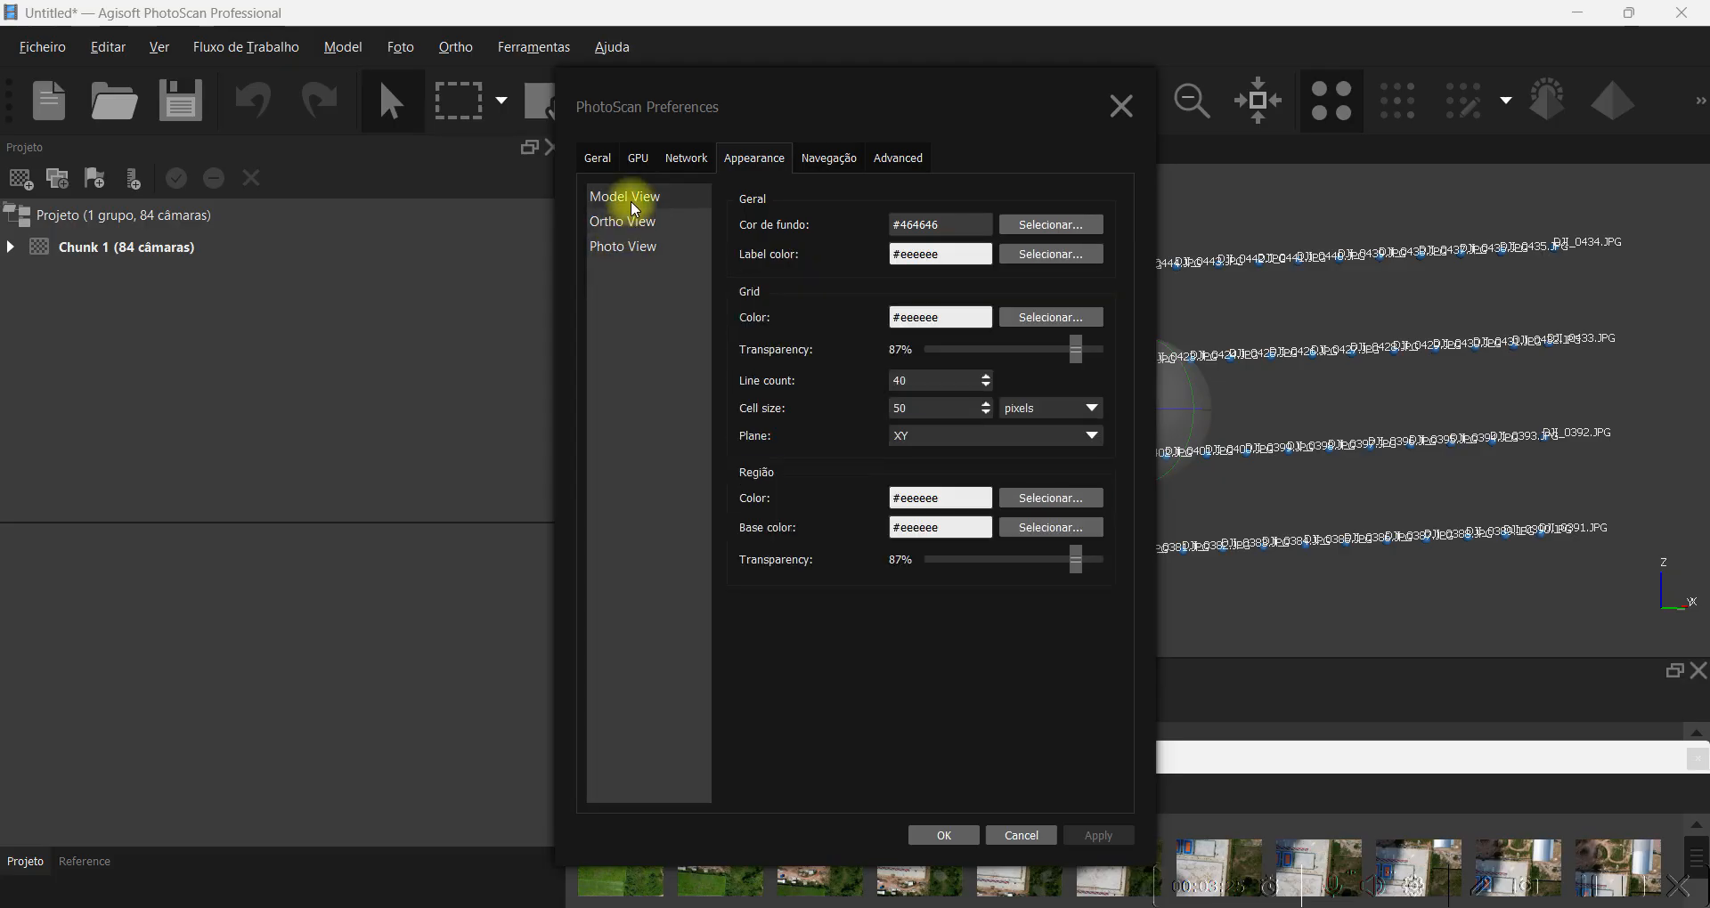
click(635, 229)
click(643, 197)
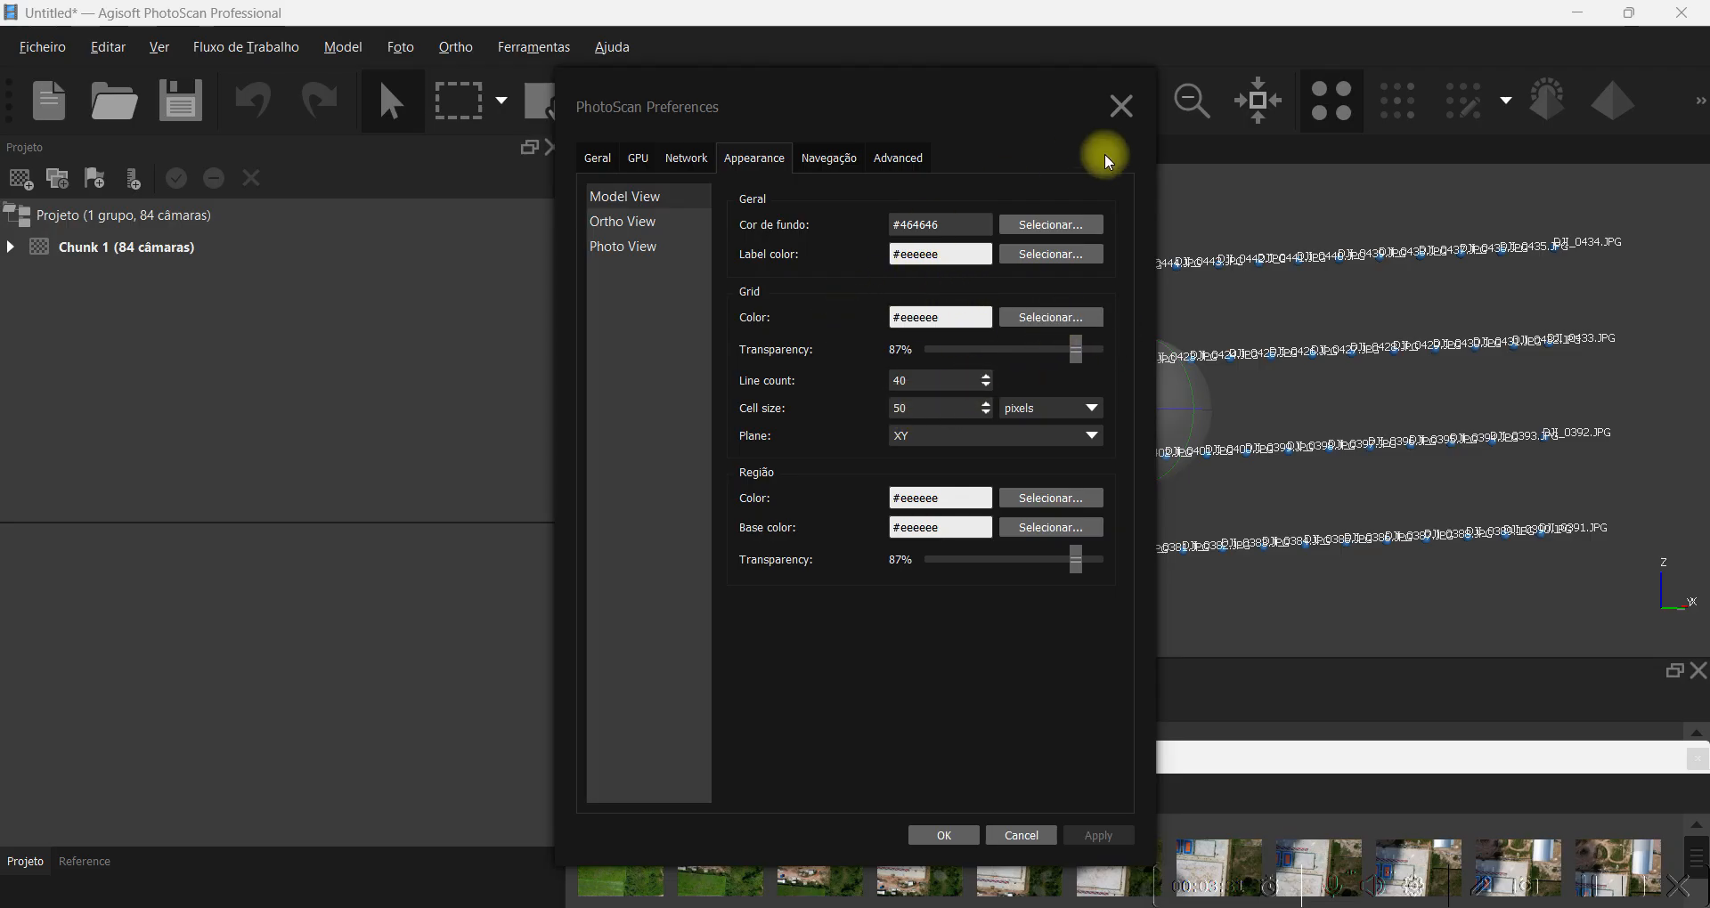
Look through the navigation, advanced, network, GPU and general preferences, then close the preferences without changing anything.
click(828, 158)
click(890, 158)
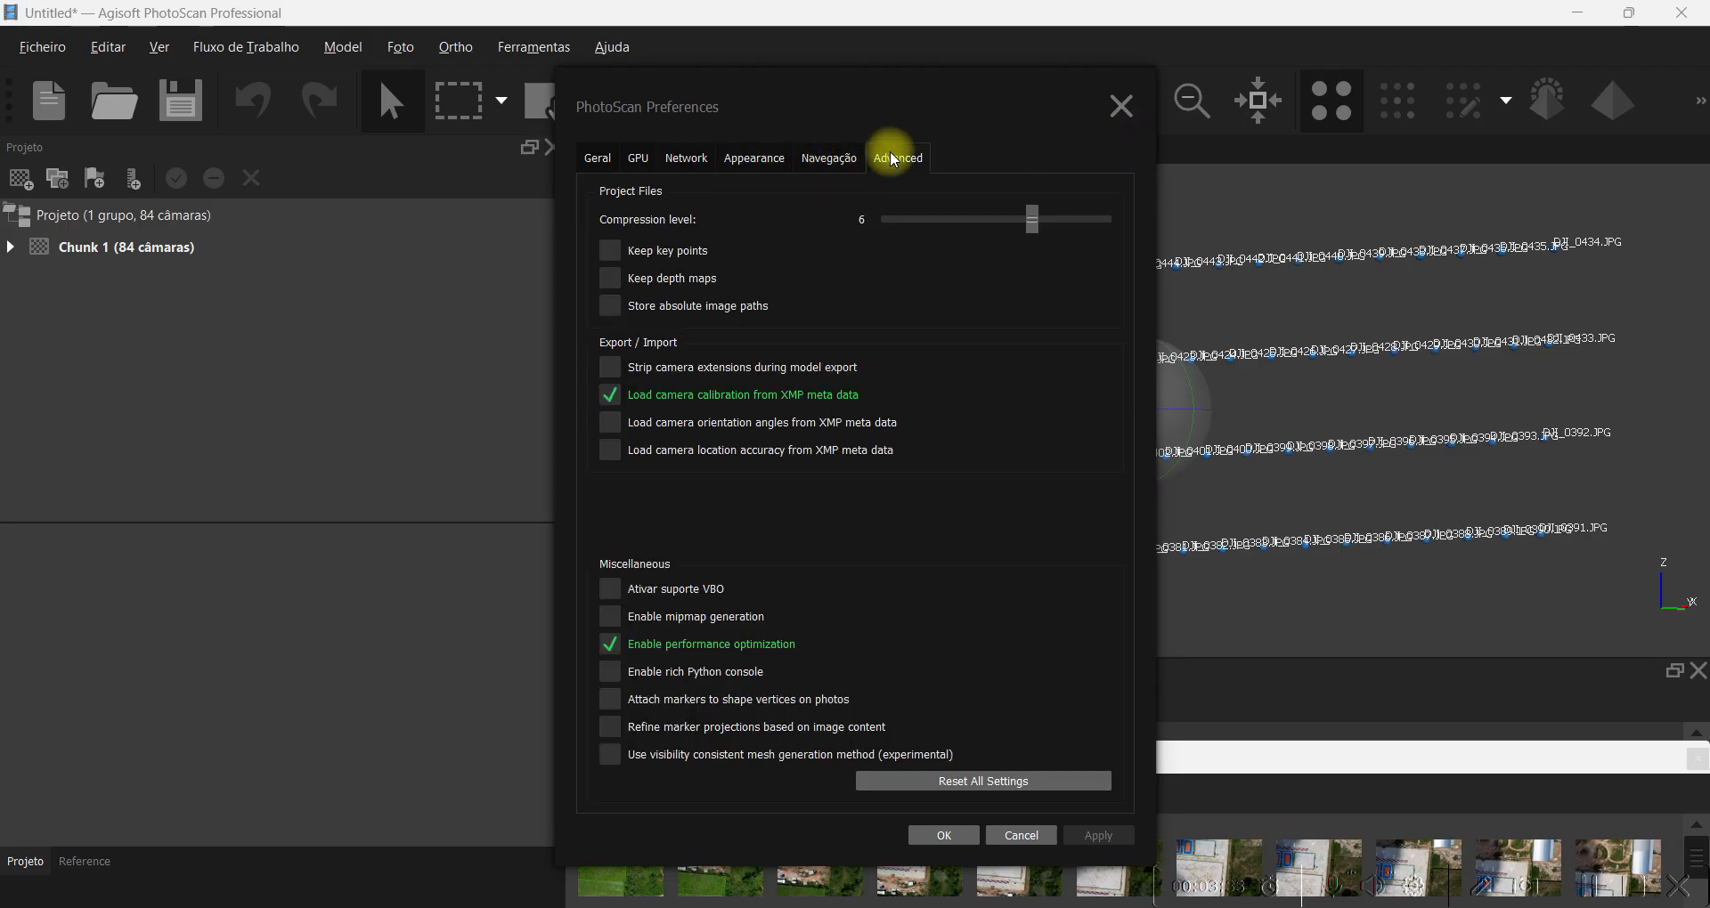
click(747, 158)
click(684, 158)
click(641, 158)
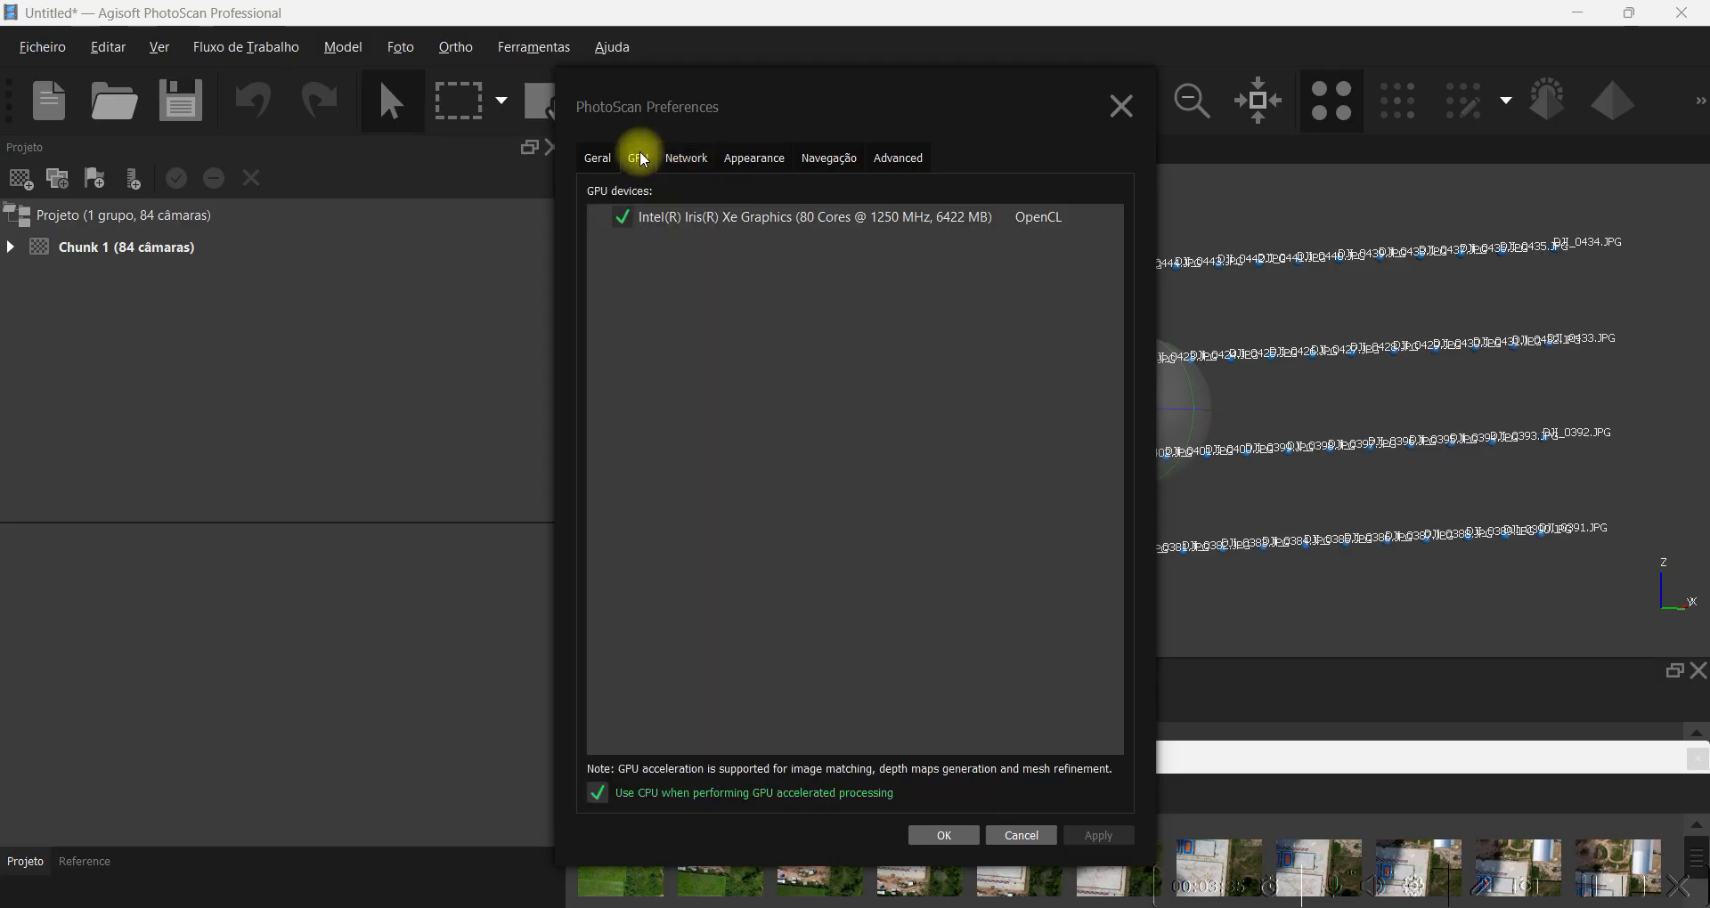
click(613, 160)
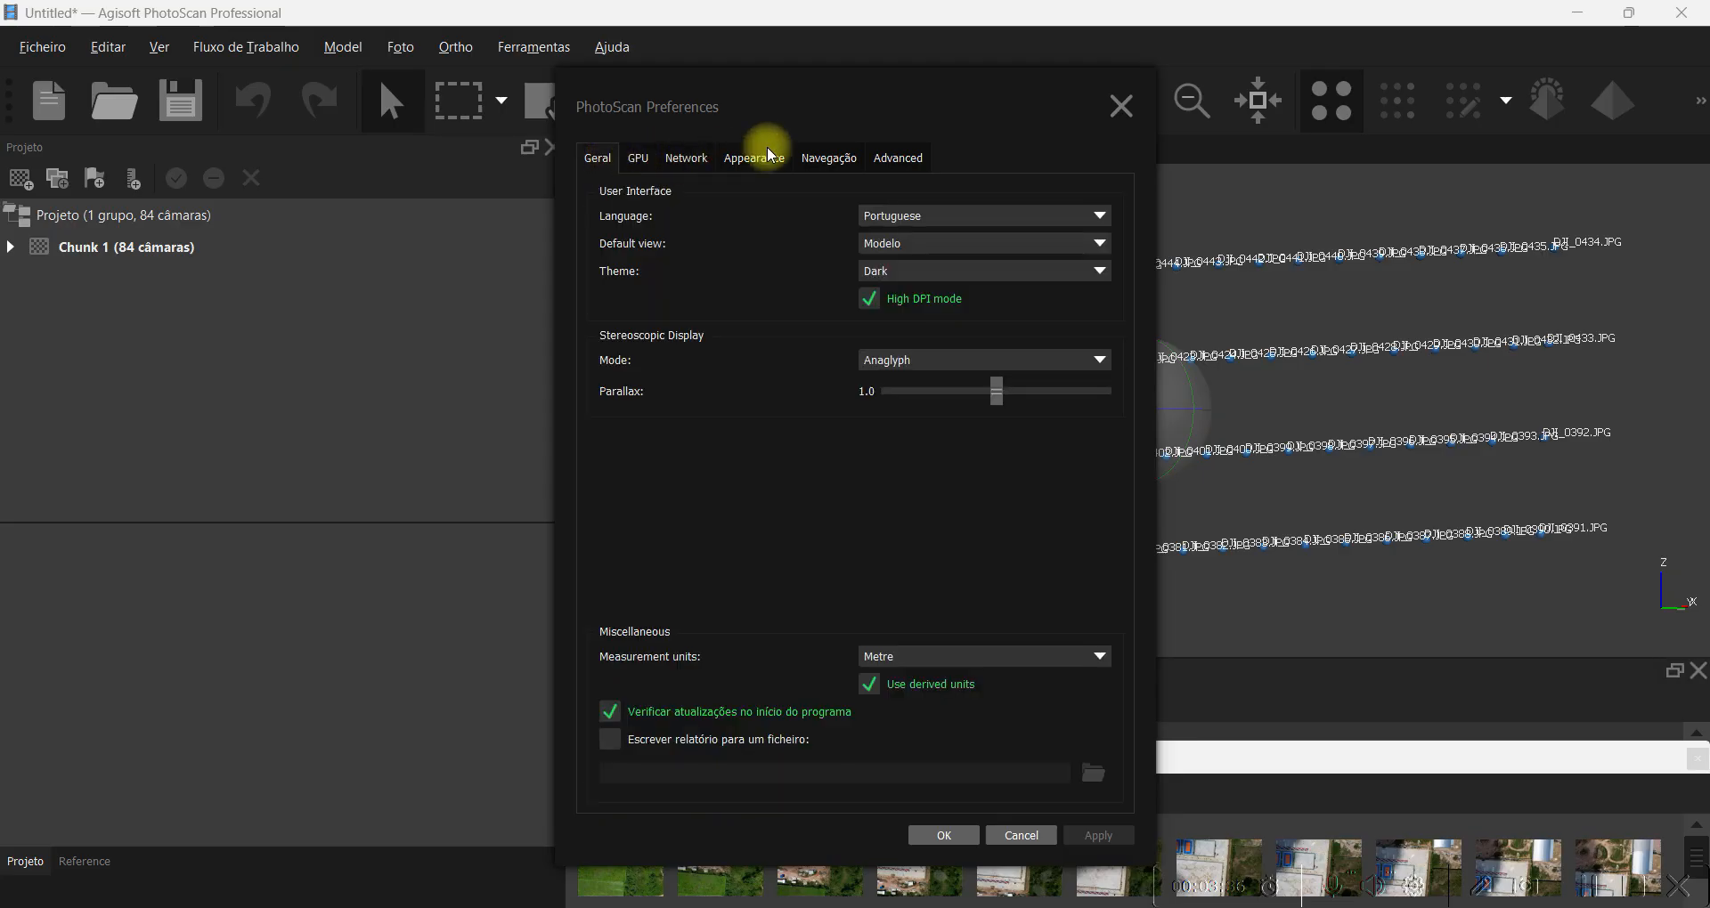
click(1126, 103)
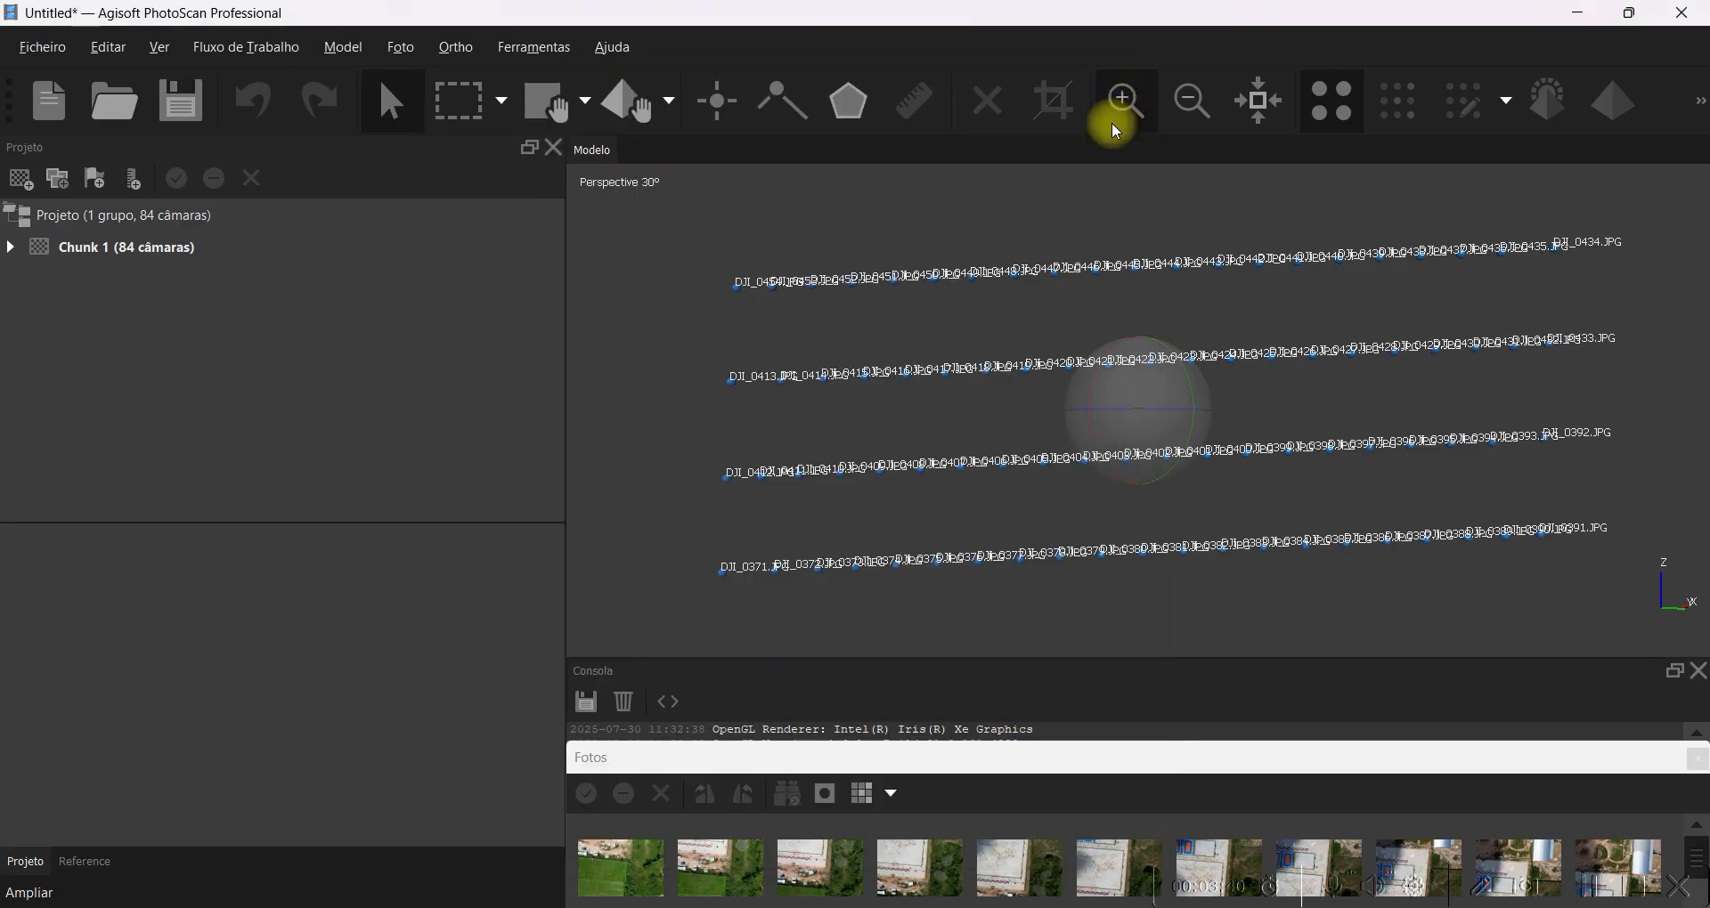
click(1694, 112)
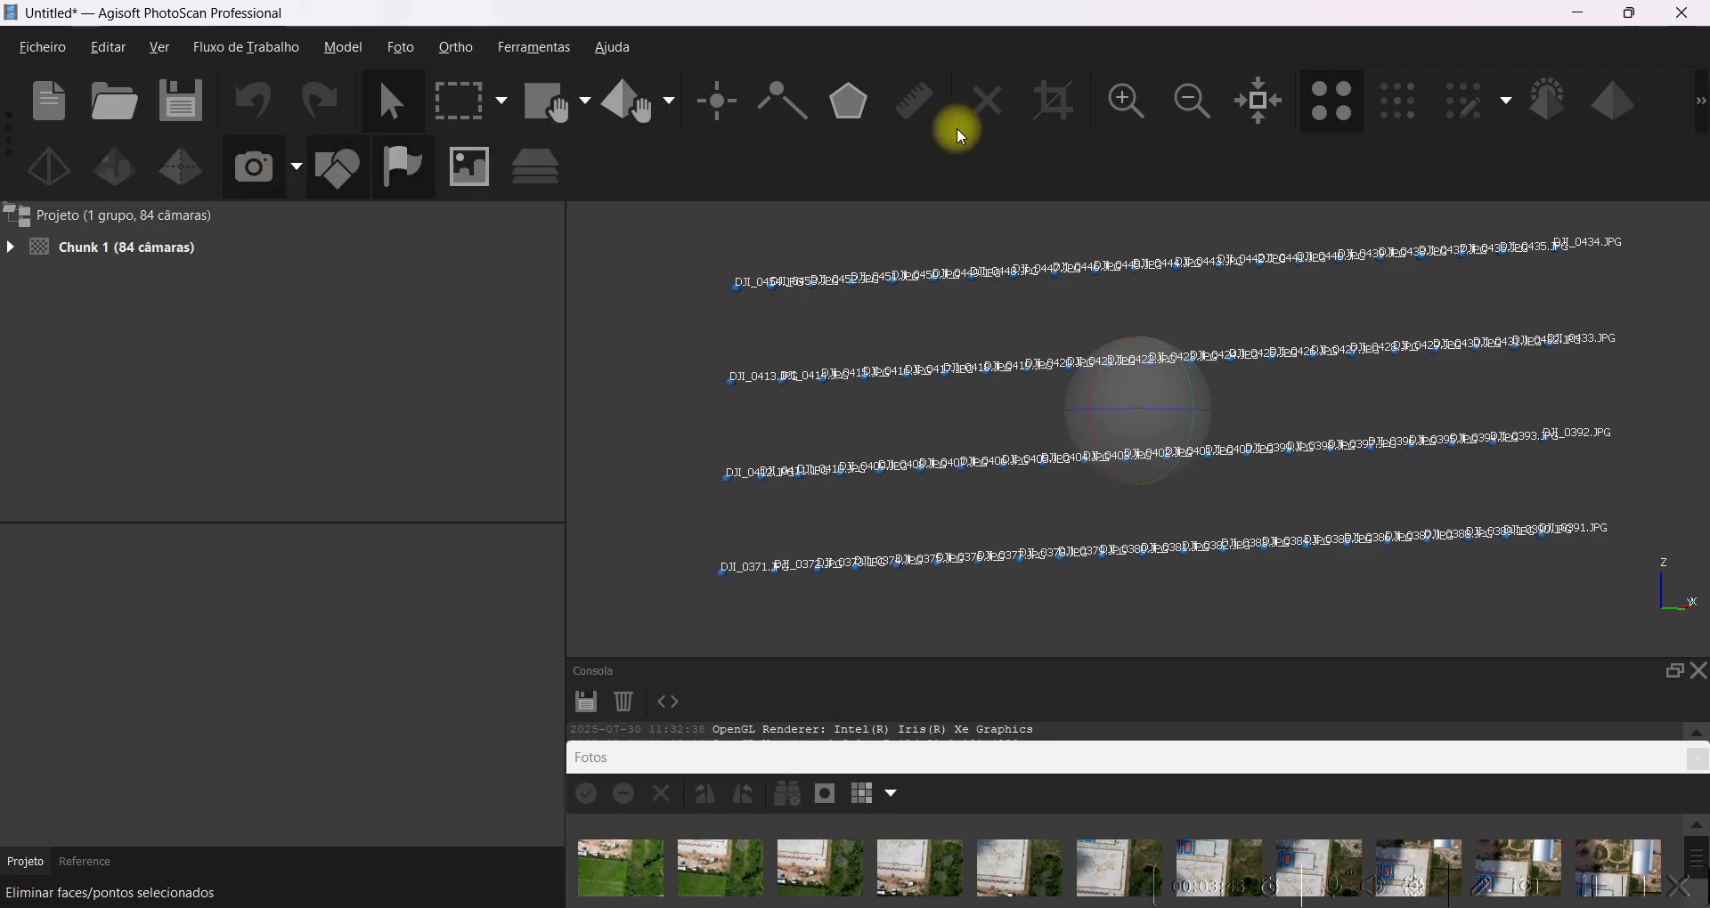
drag(980, 393, 1405, 430)
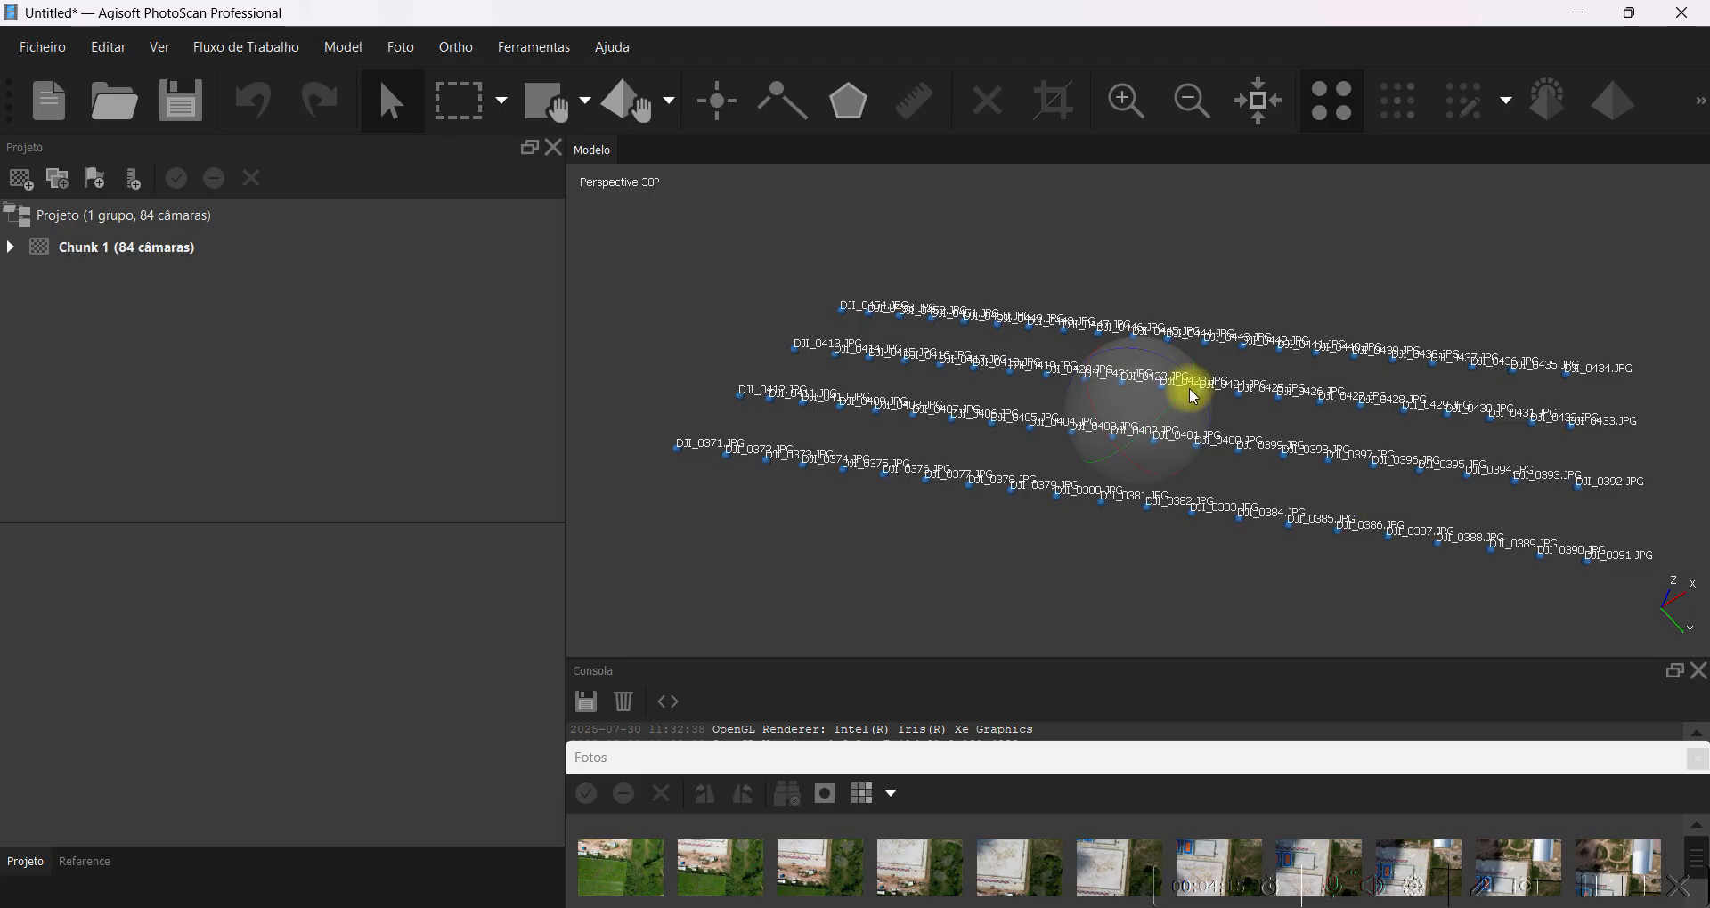
Align the photos with Média accuracy, keeping generic preselection and reference preselection enabled.
click(272, 56)
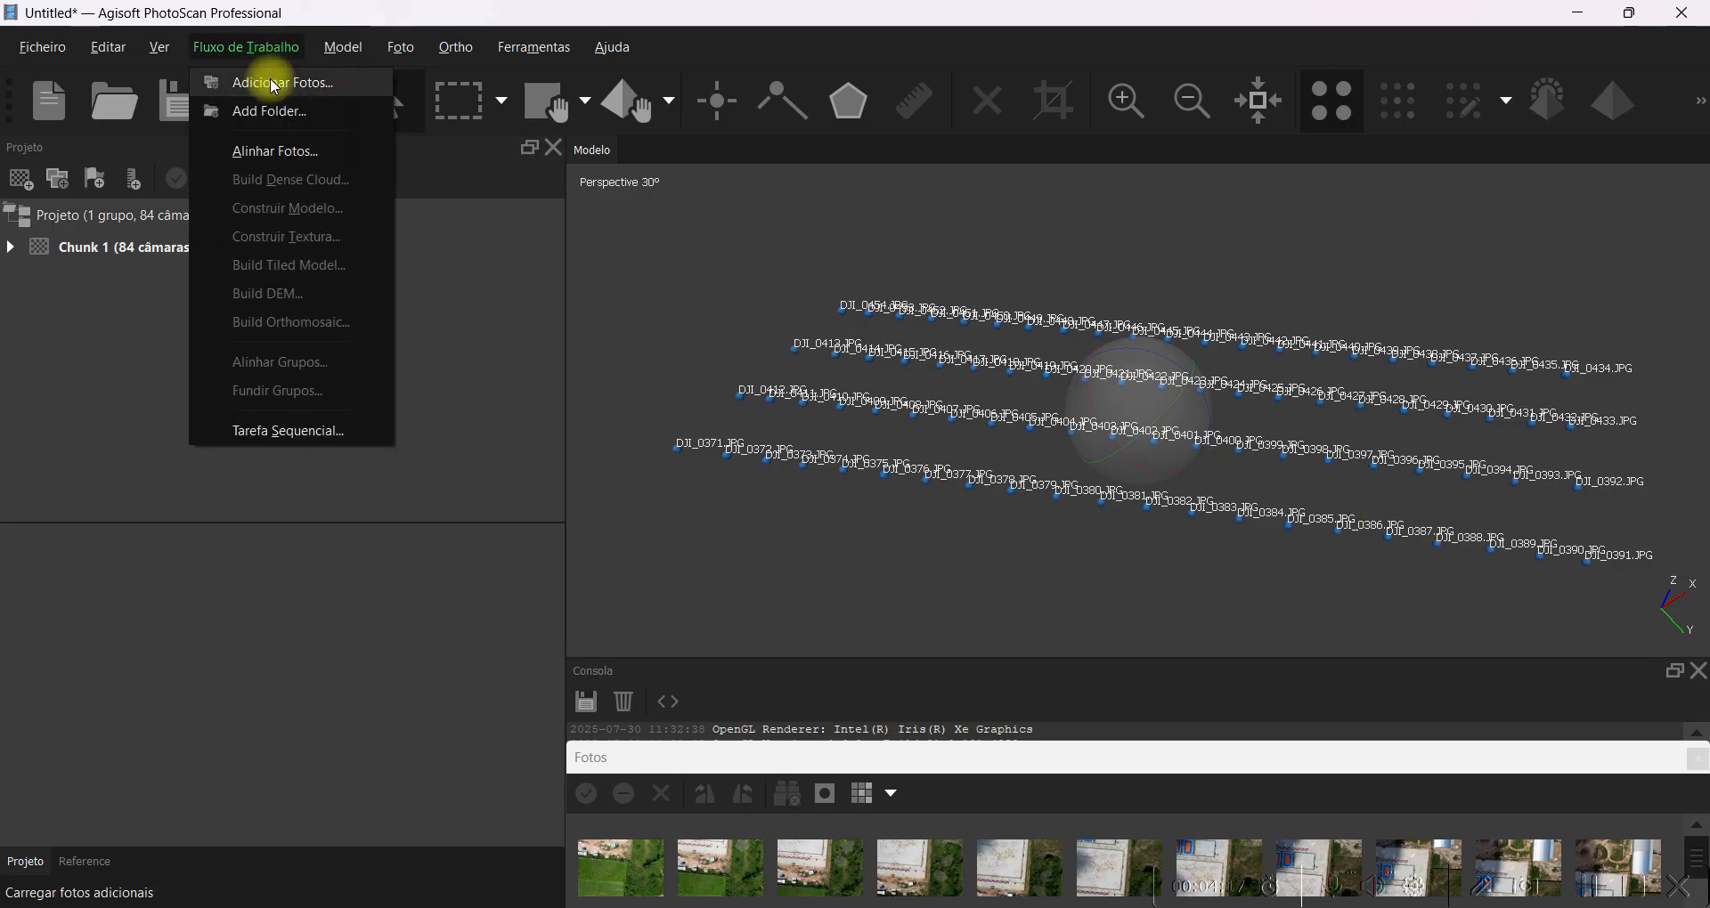
click(279, 149)
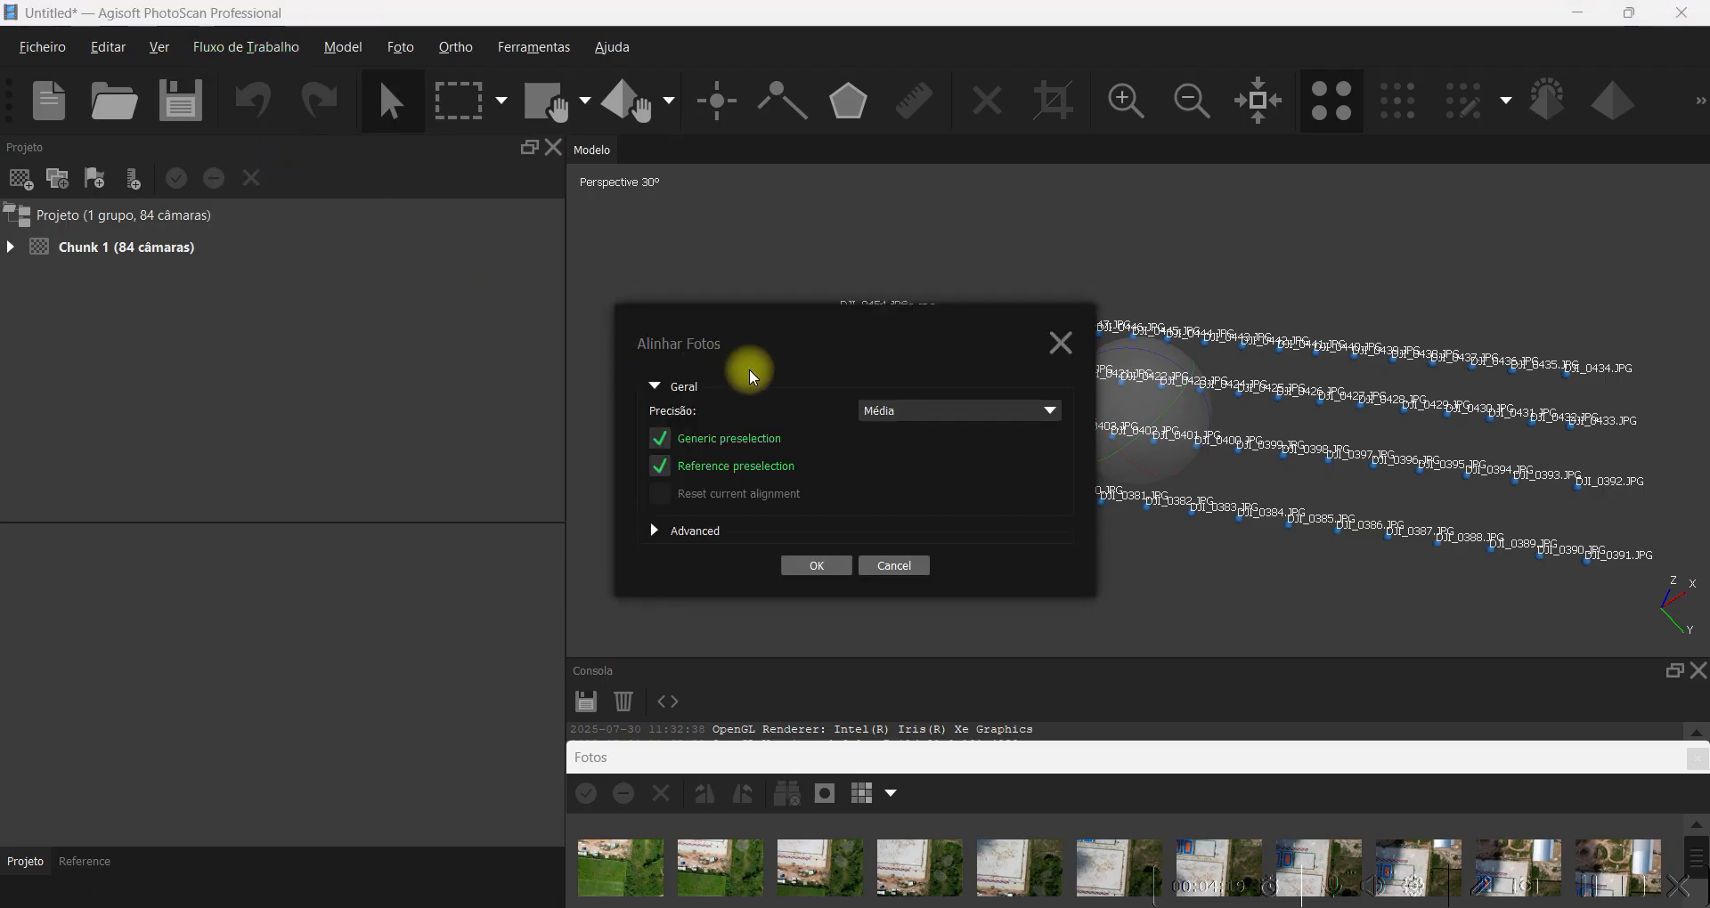
click(922, 410)
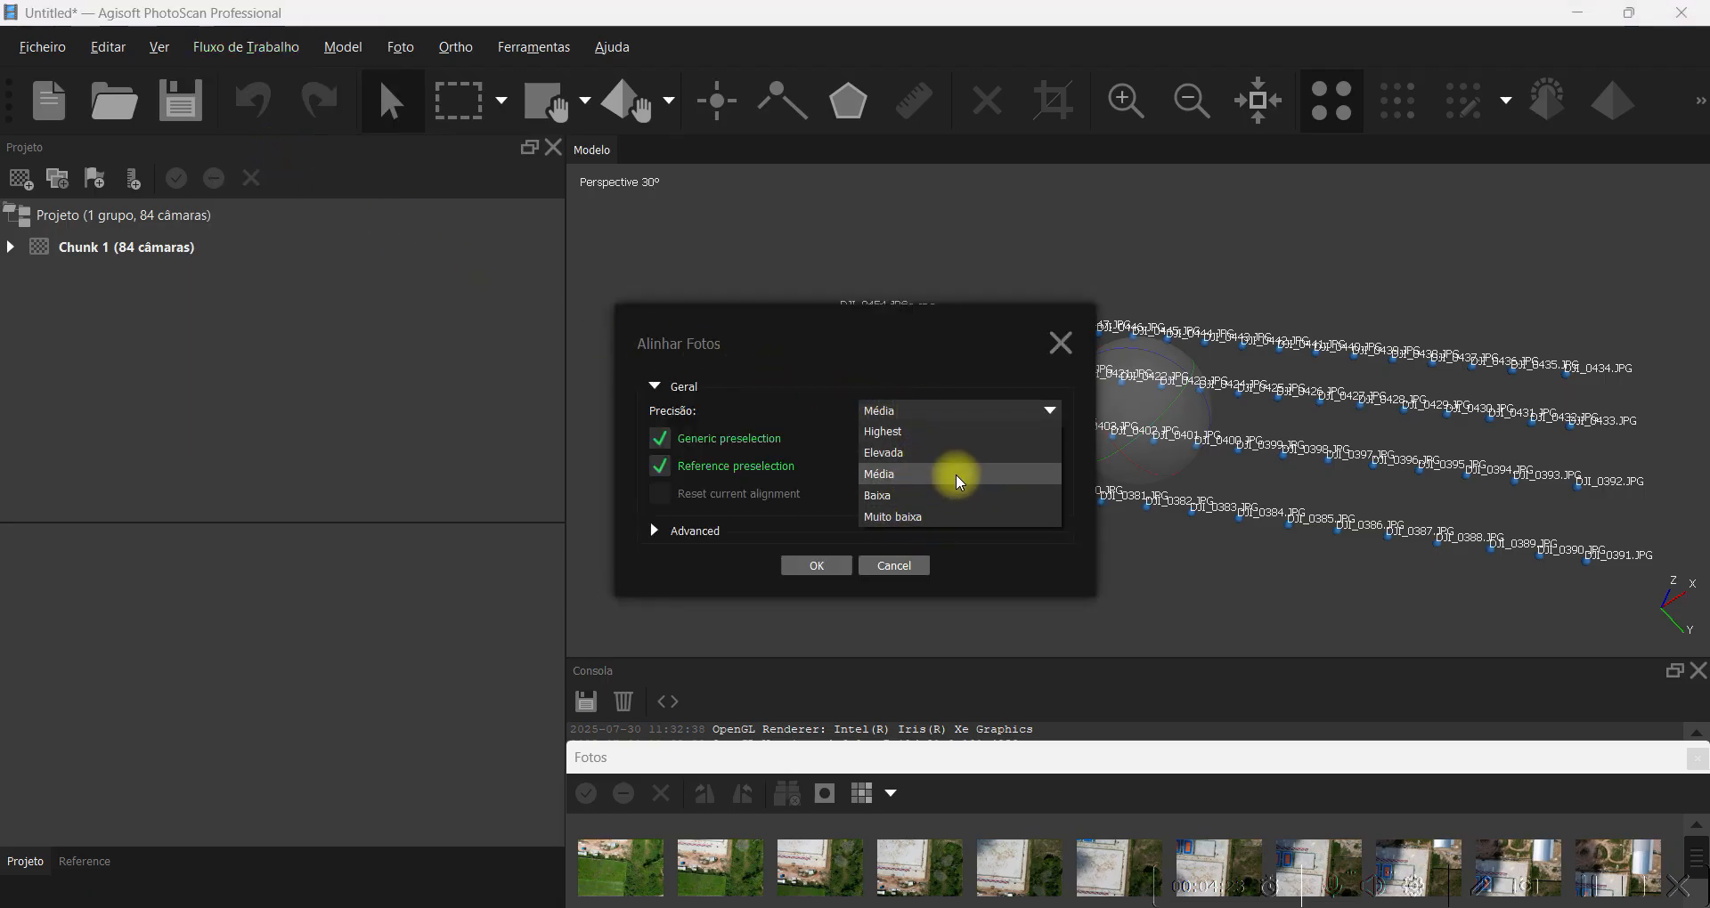
click(947, 474)
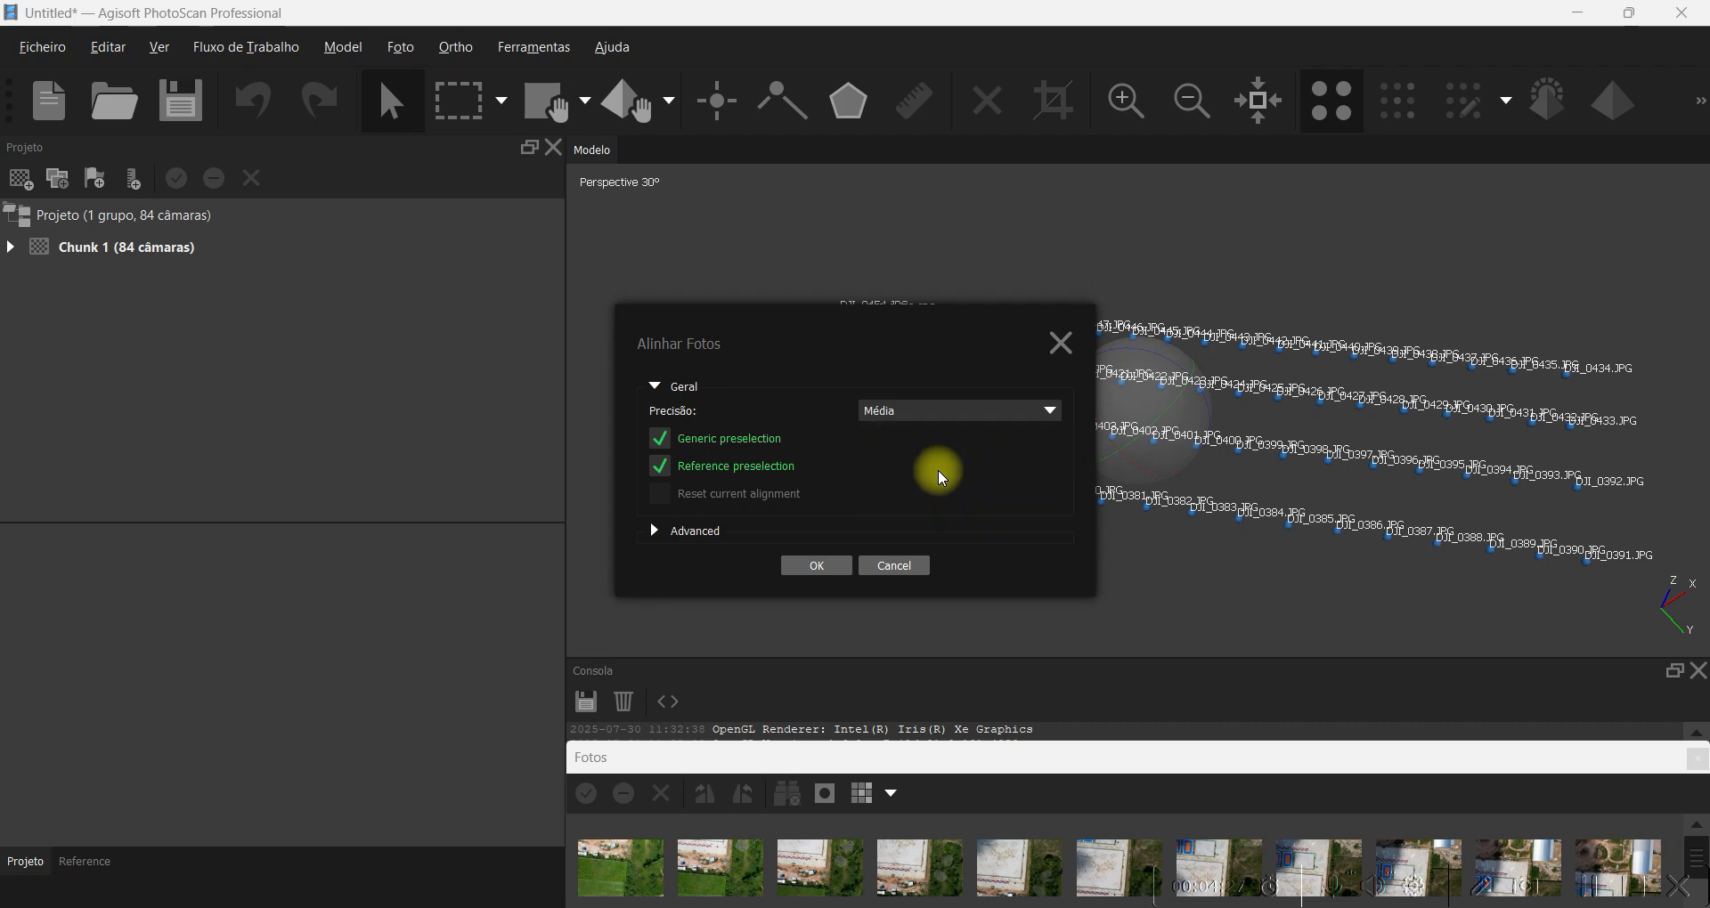
click(973, 412)
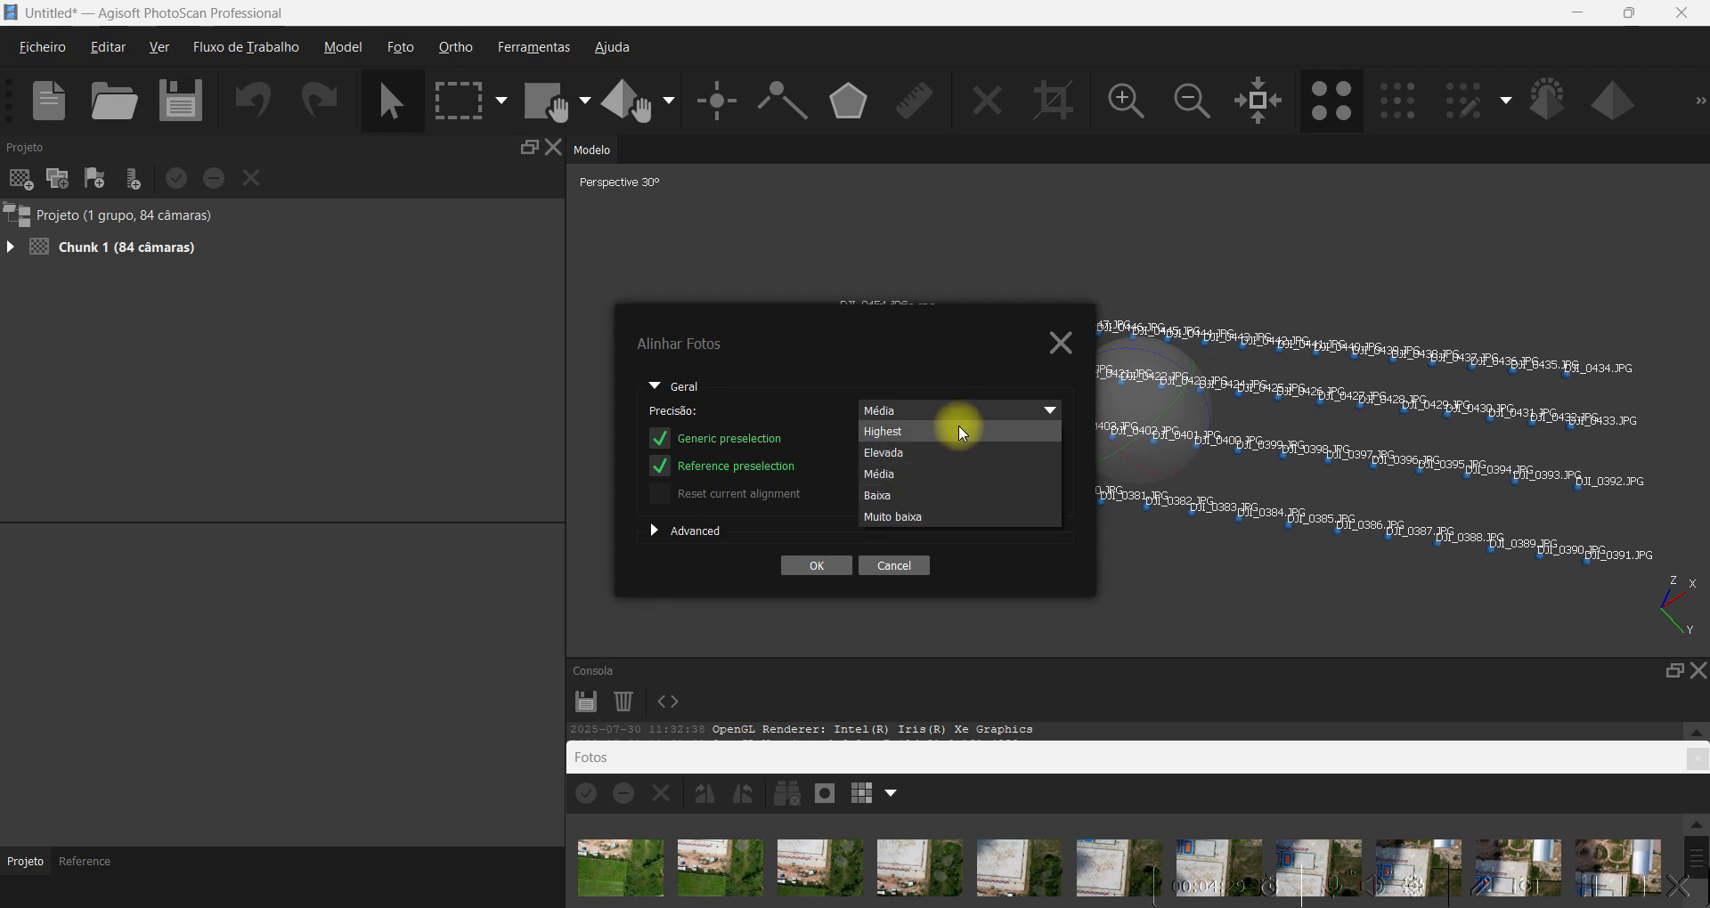
click(951, 371)
click(953, 407)
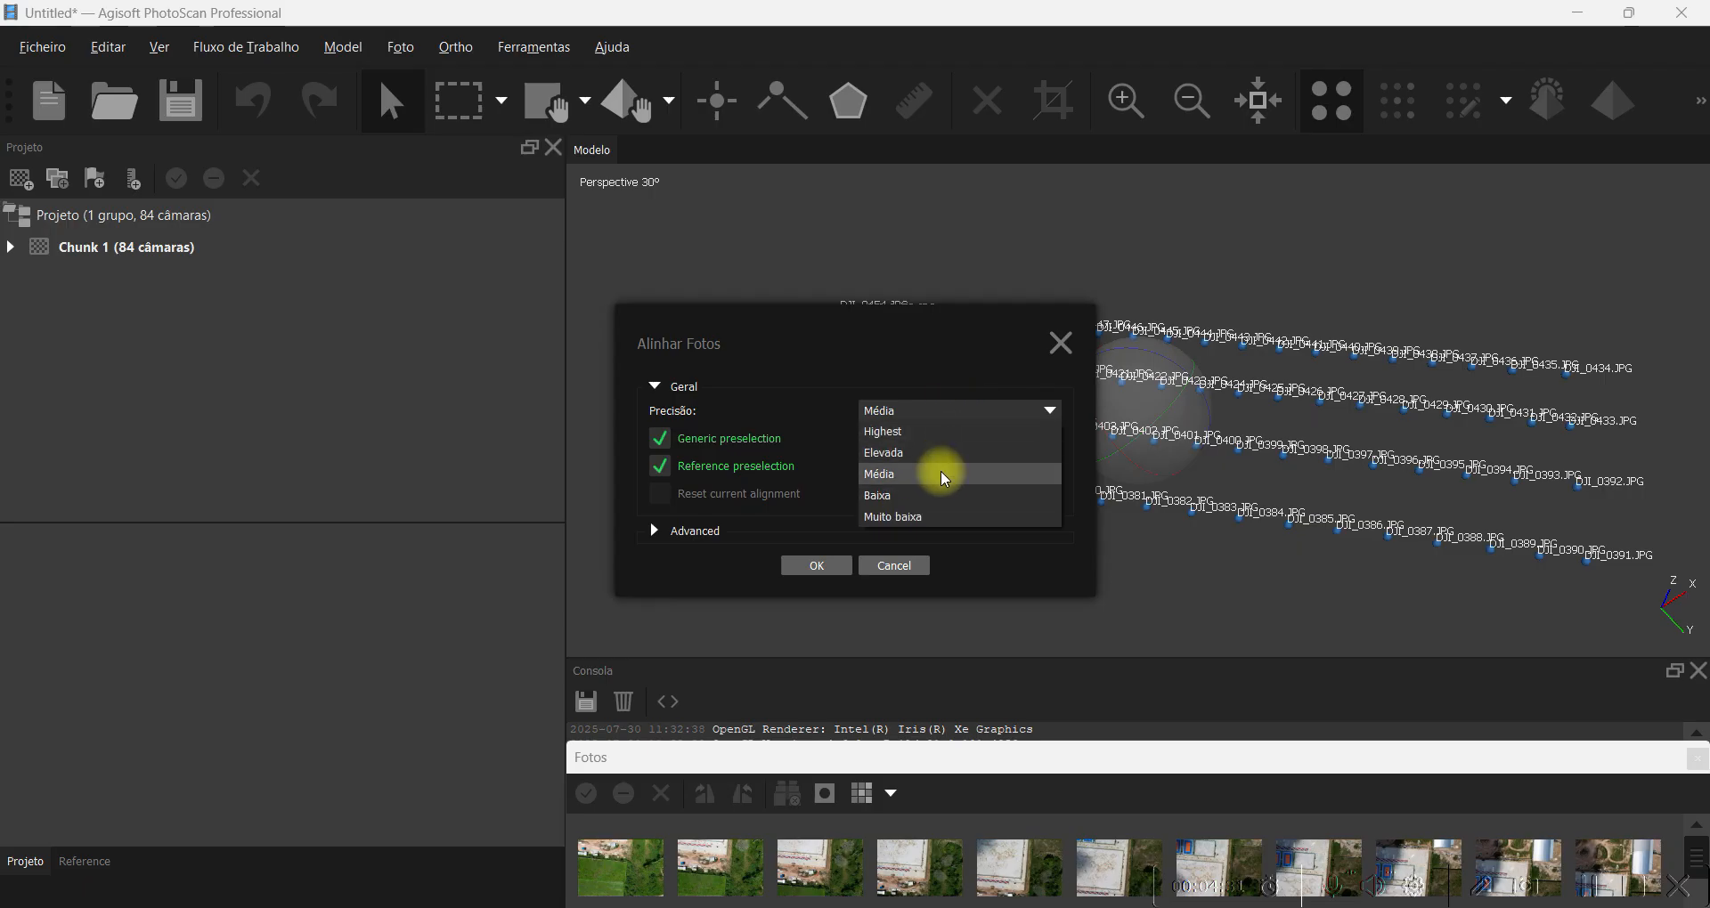
click(938, 472)
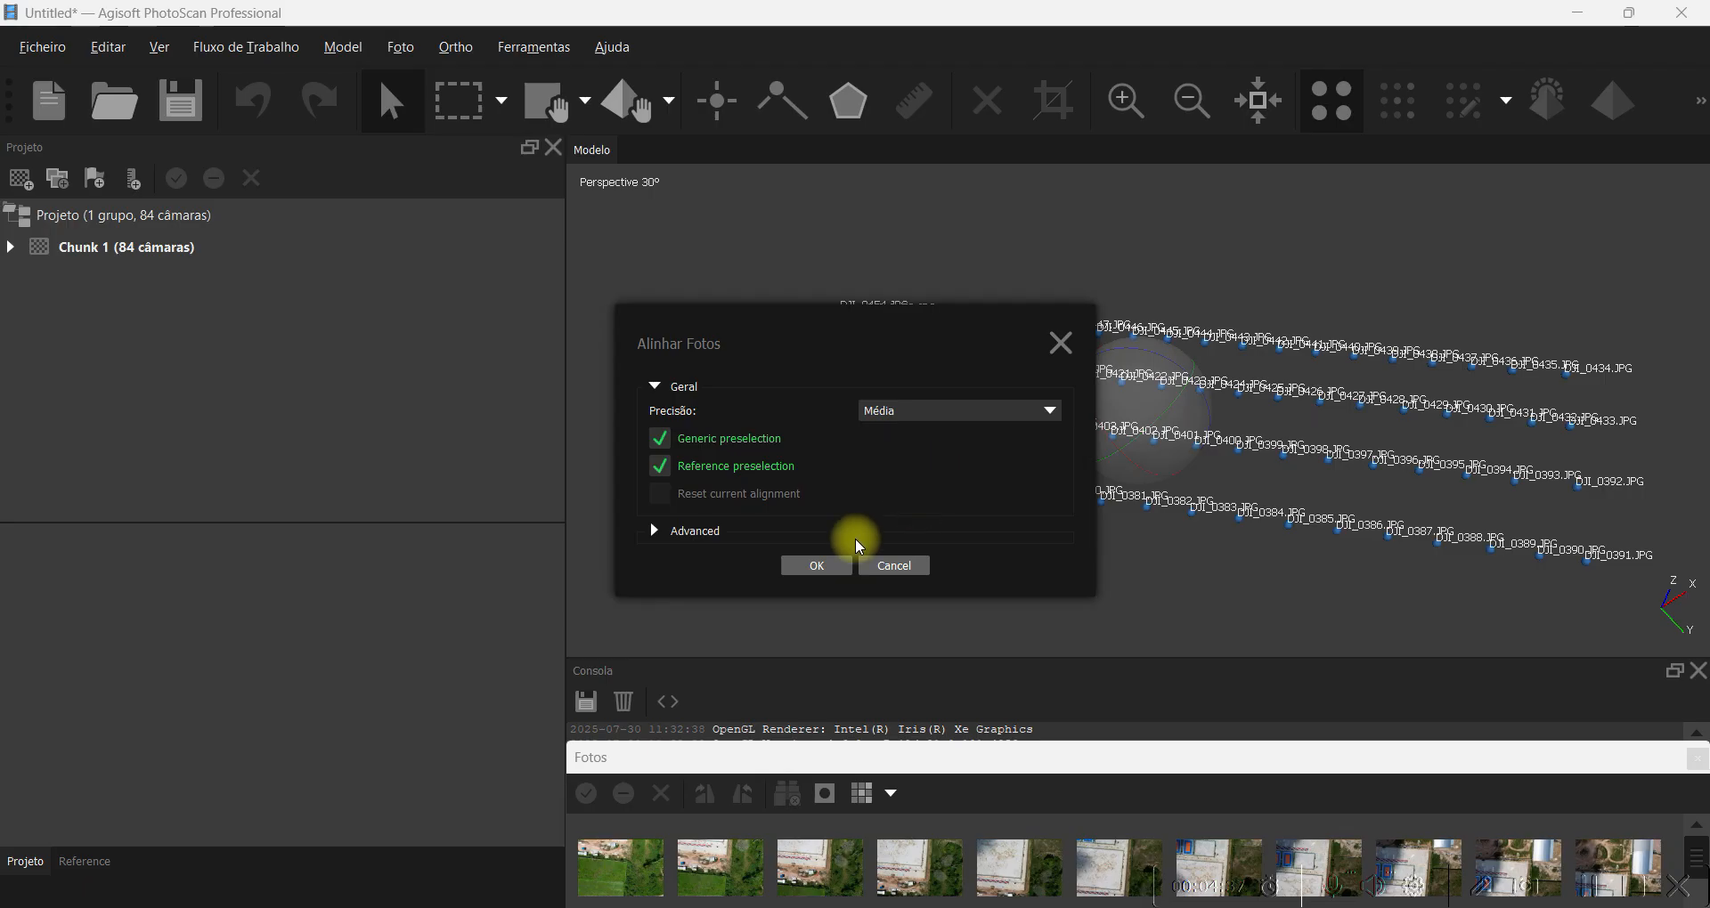
click(812, 567)
Inspect the aligned cameras and tie points in the model view and expand Chunk 1's contents.
drag(876, 393, 1084, 273)
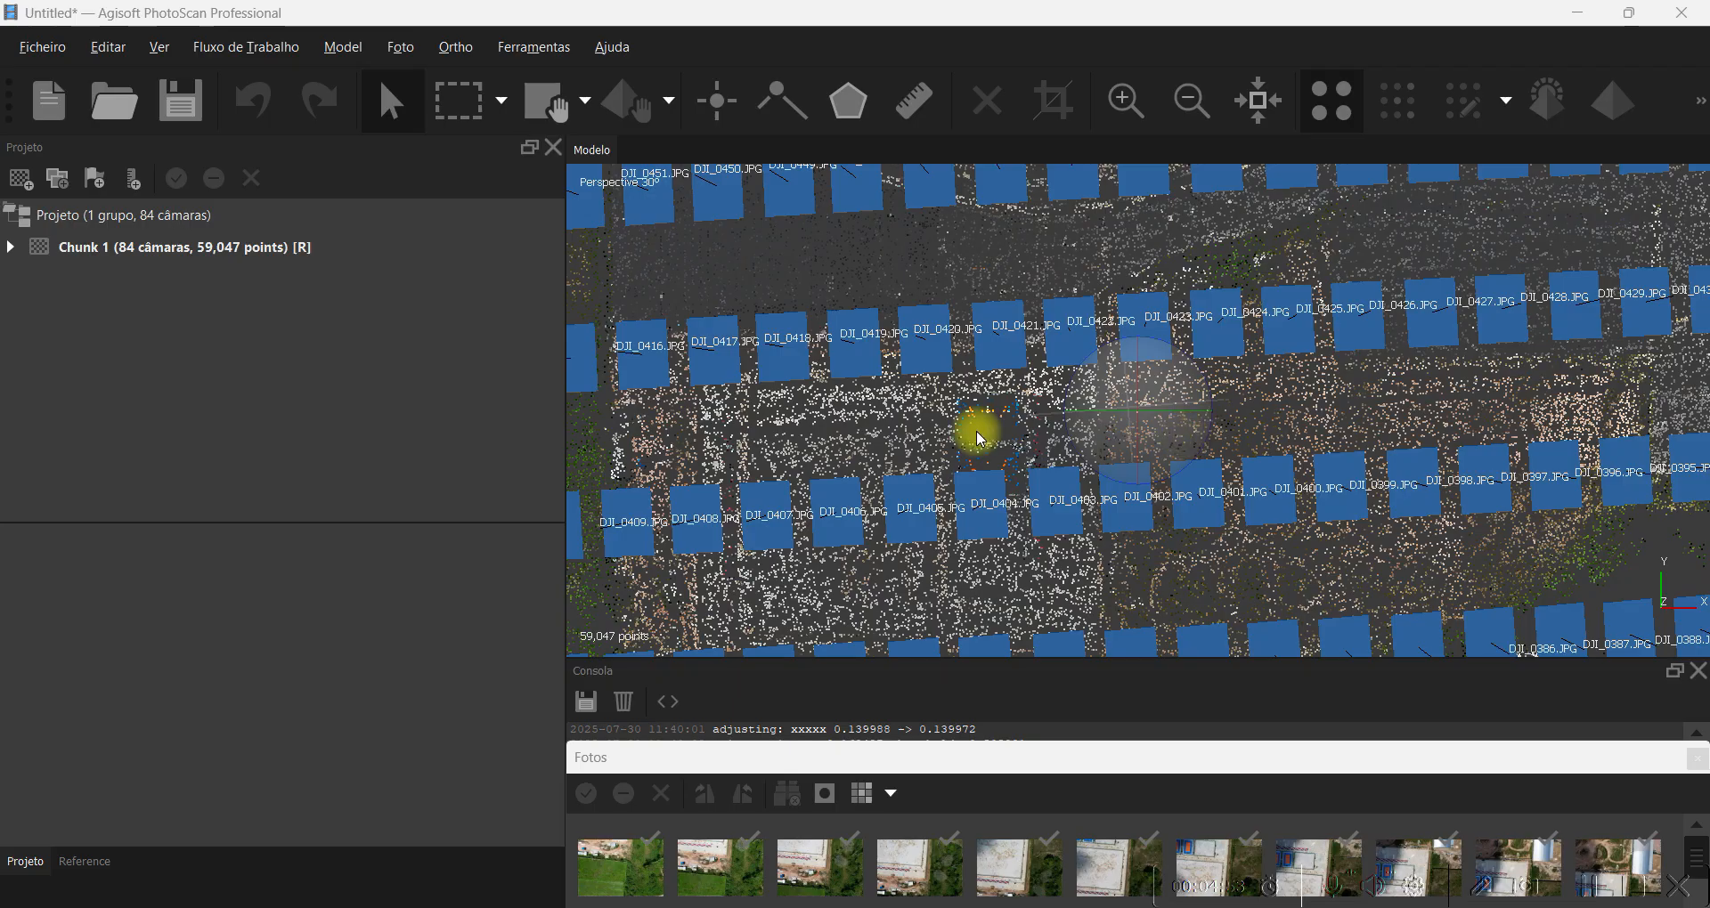
scroll(975, 432, down, 5)
scroll(1051, 405, up, 4)
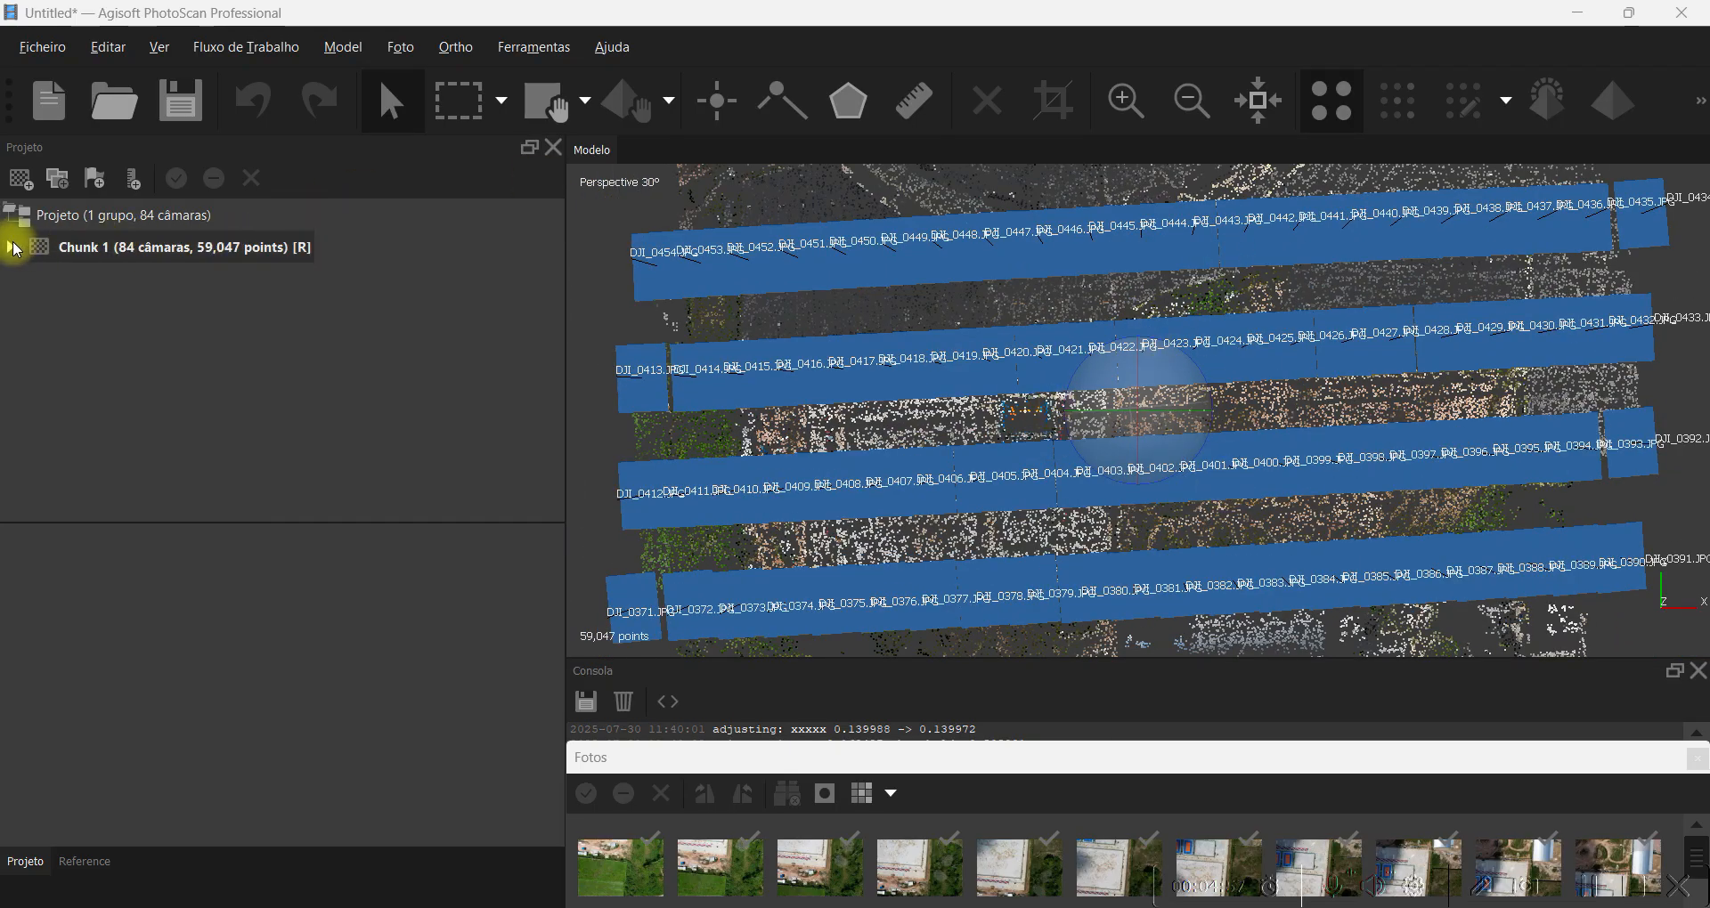
click(13, 248)
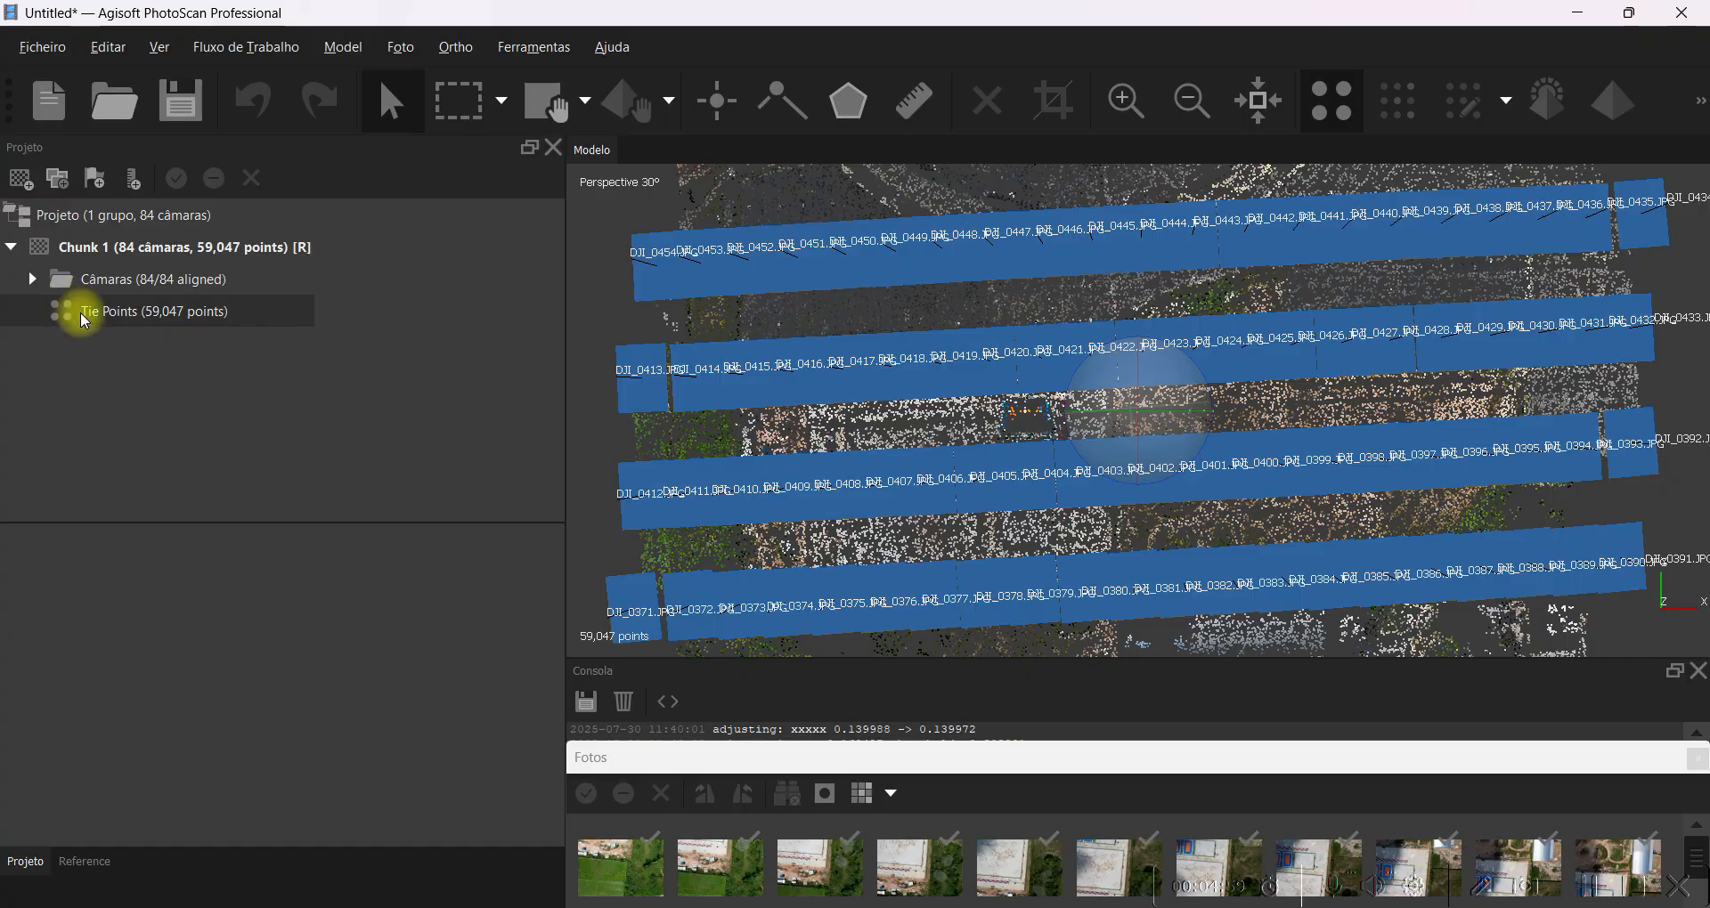
drag(1149, 460, 1188, 374)
drag(1203, 510, 1302, 344)
Build the dense cloud with Média quality.
click(258, 49)
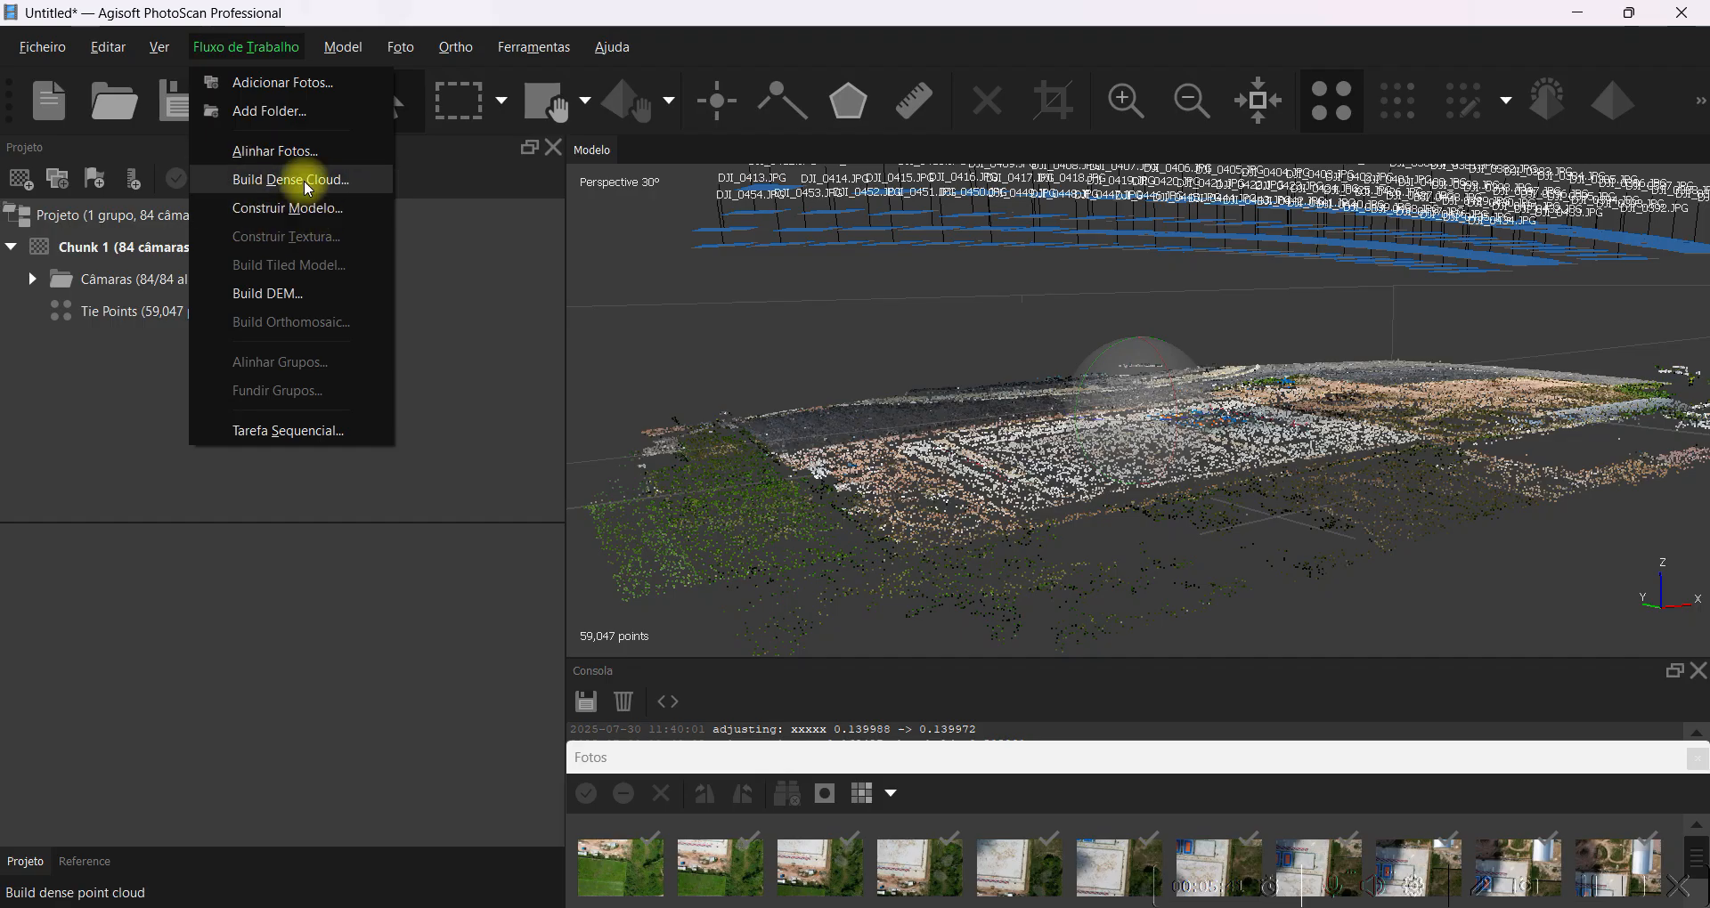
click(310, 187)
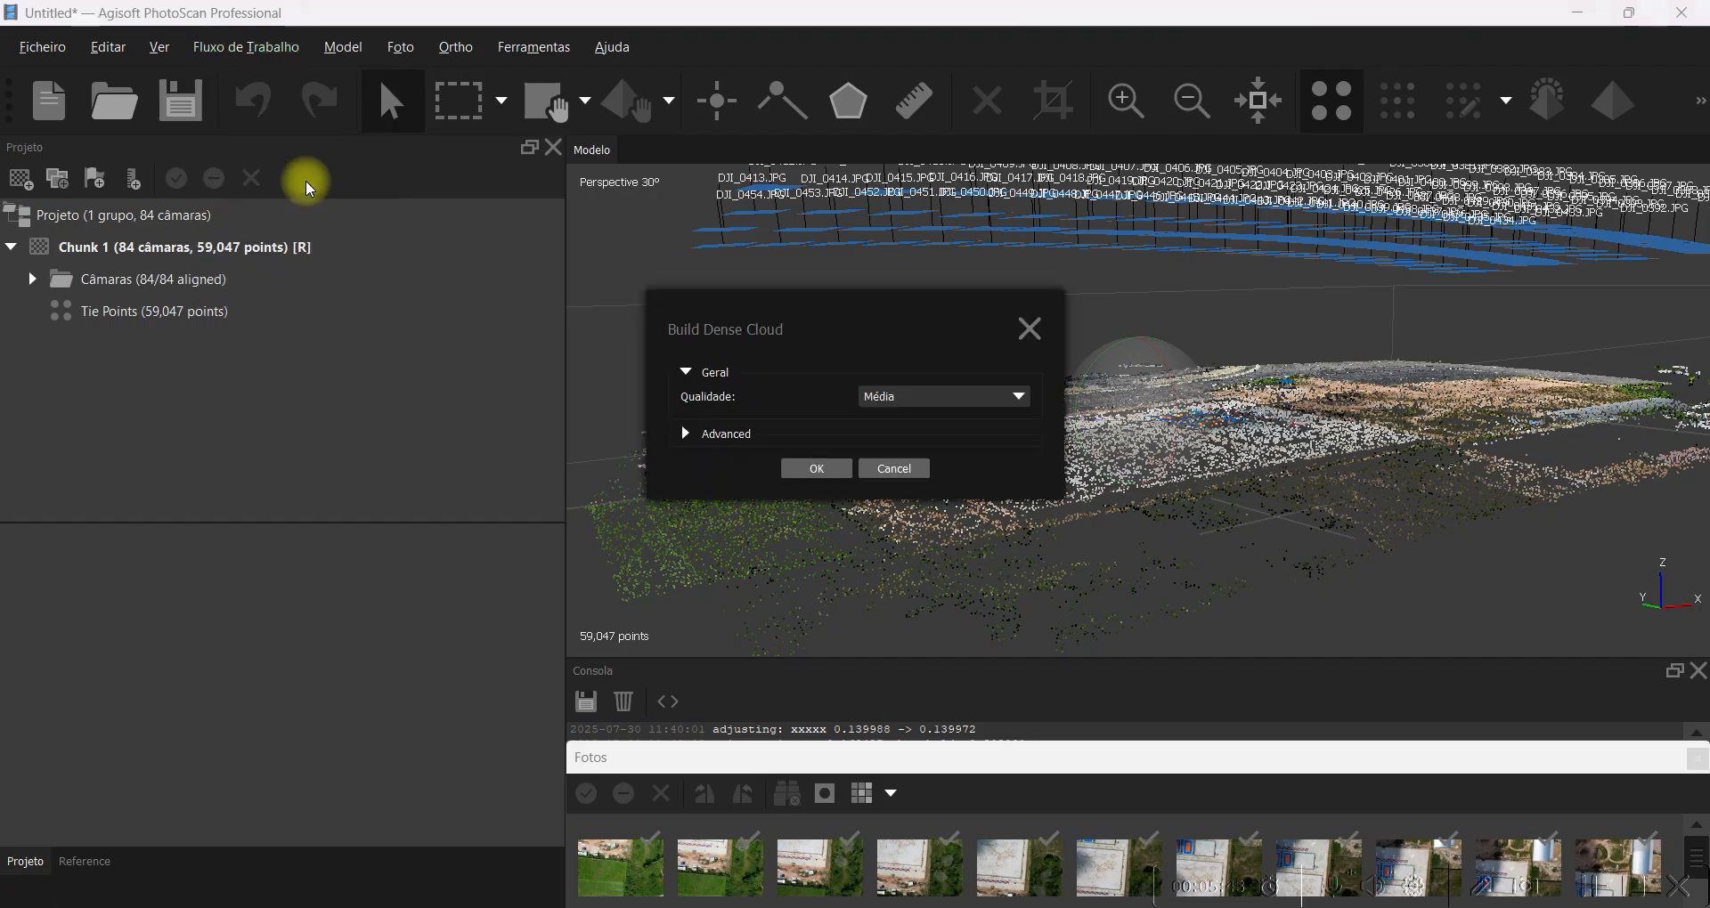
click(836, 475)
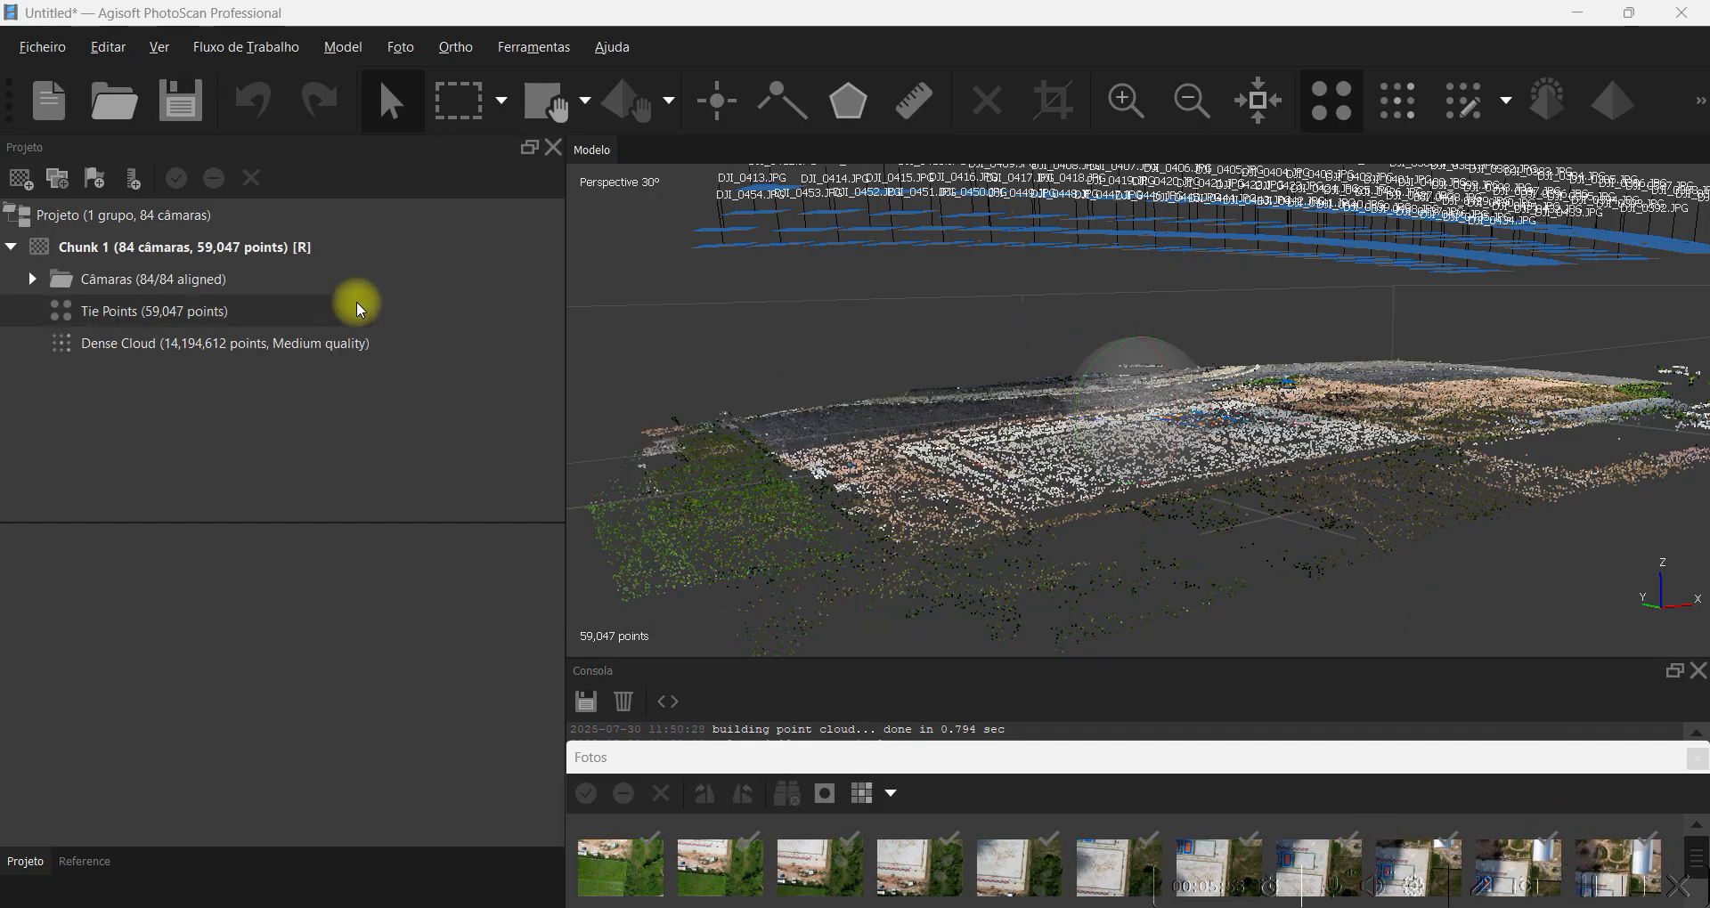
Display the dense cloud in the model view and hide the camera positions.
double_click(219, 344)
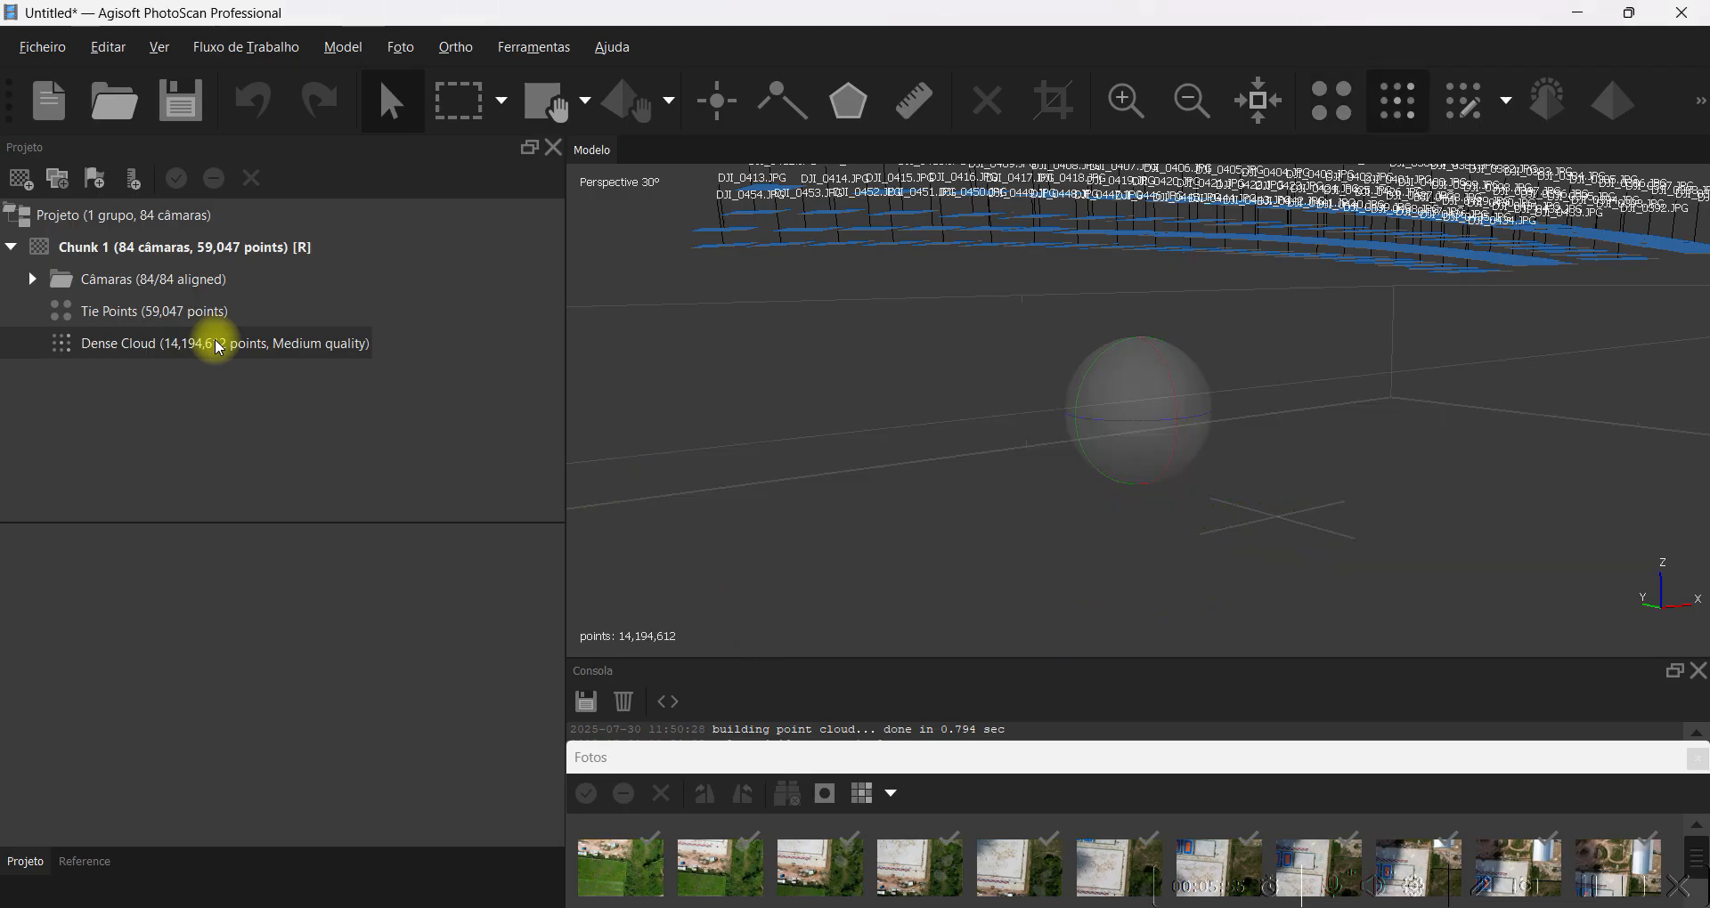
mouse_move(1175, 445)
mouse_down()
mouse_move(1156, 493)
mouse_move(1174, 419)
mouse_up()
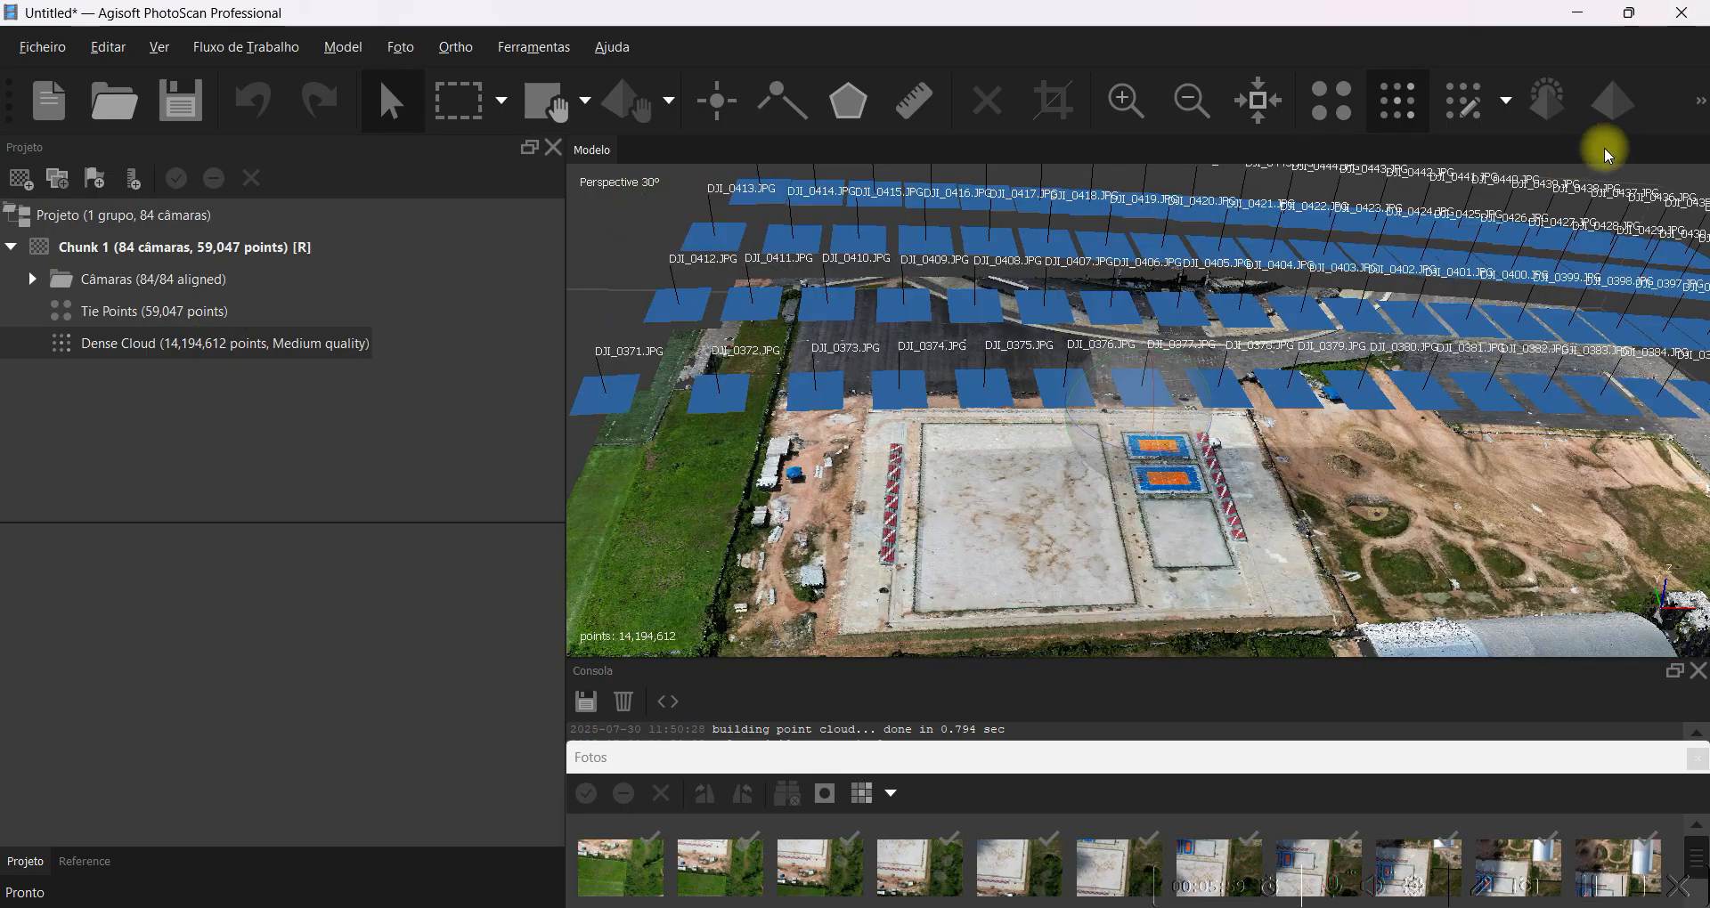
click(1697, 103)
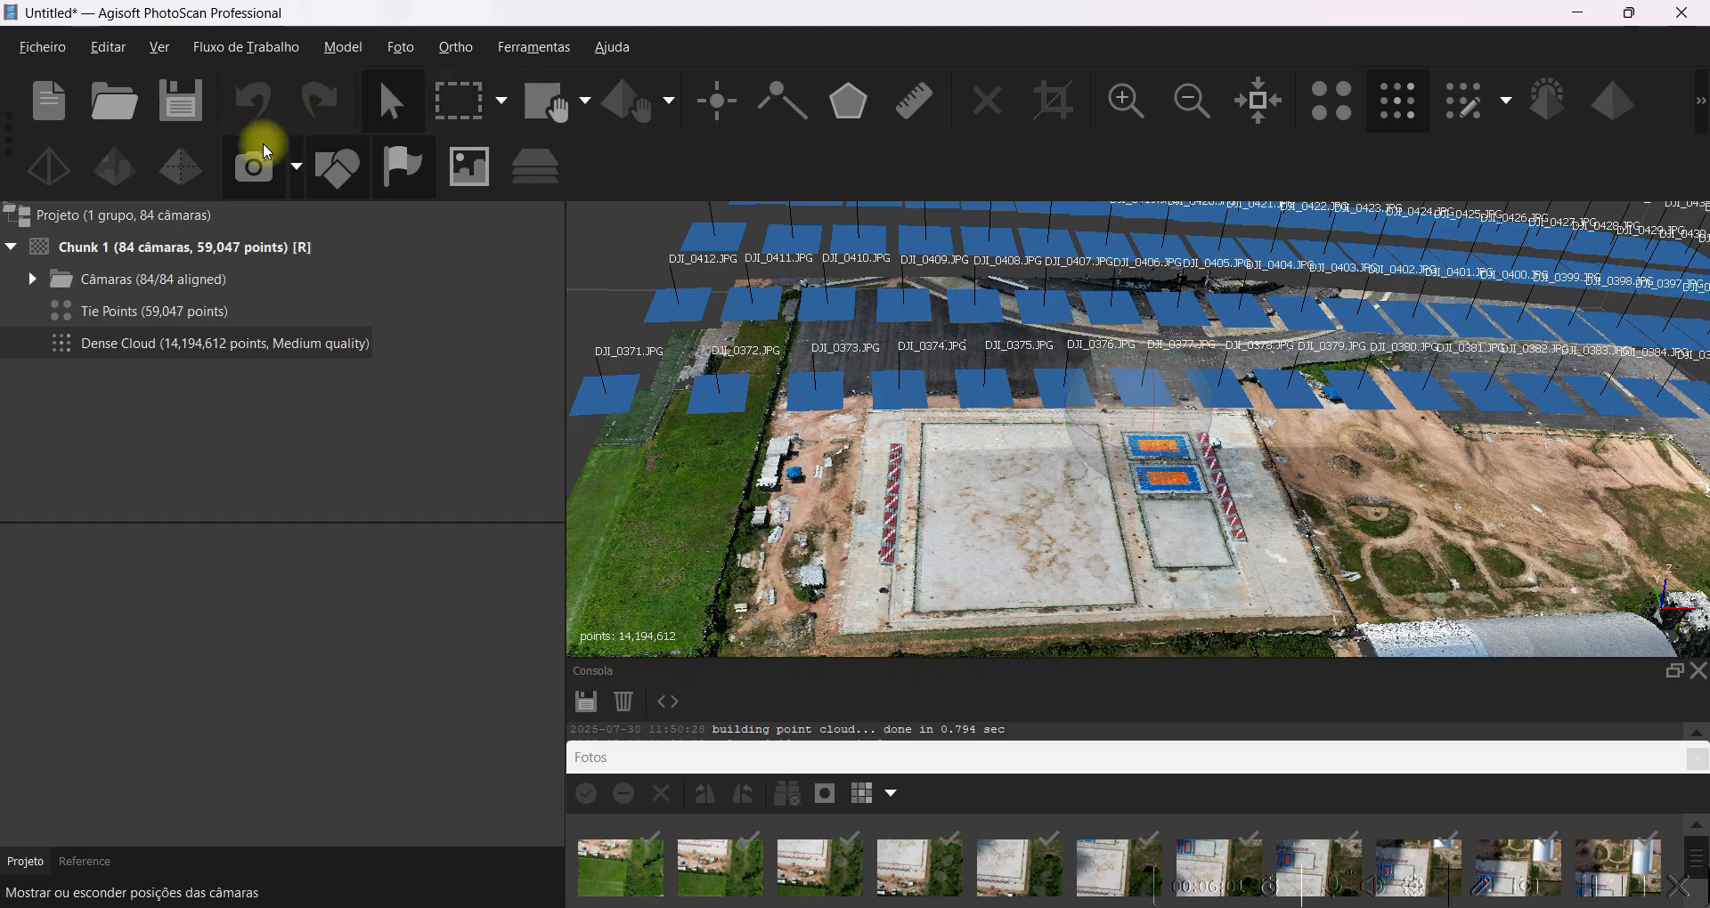
click(258, 169)
Compare the tie points with the dense cloud close up near the blue and orange sports courts.
mouse_move(1172, 489)
mouse_down()
mouse_move(1124, 465)
mouse_move(1187, 512)
mouse_up()
scroll(1194, 534, up, 8)
middle_drag(1206, 534, 1131, 331)
drag(1134, 336, 620, 316)
double_click(233, 311)
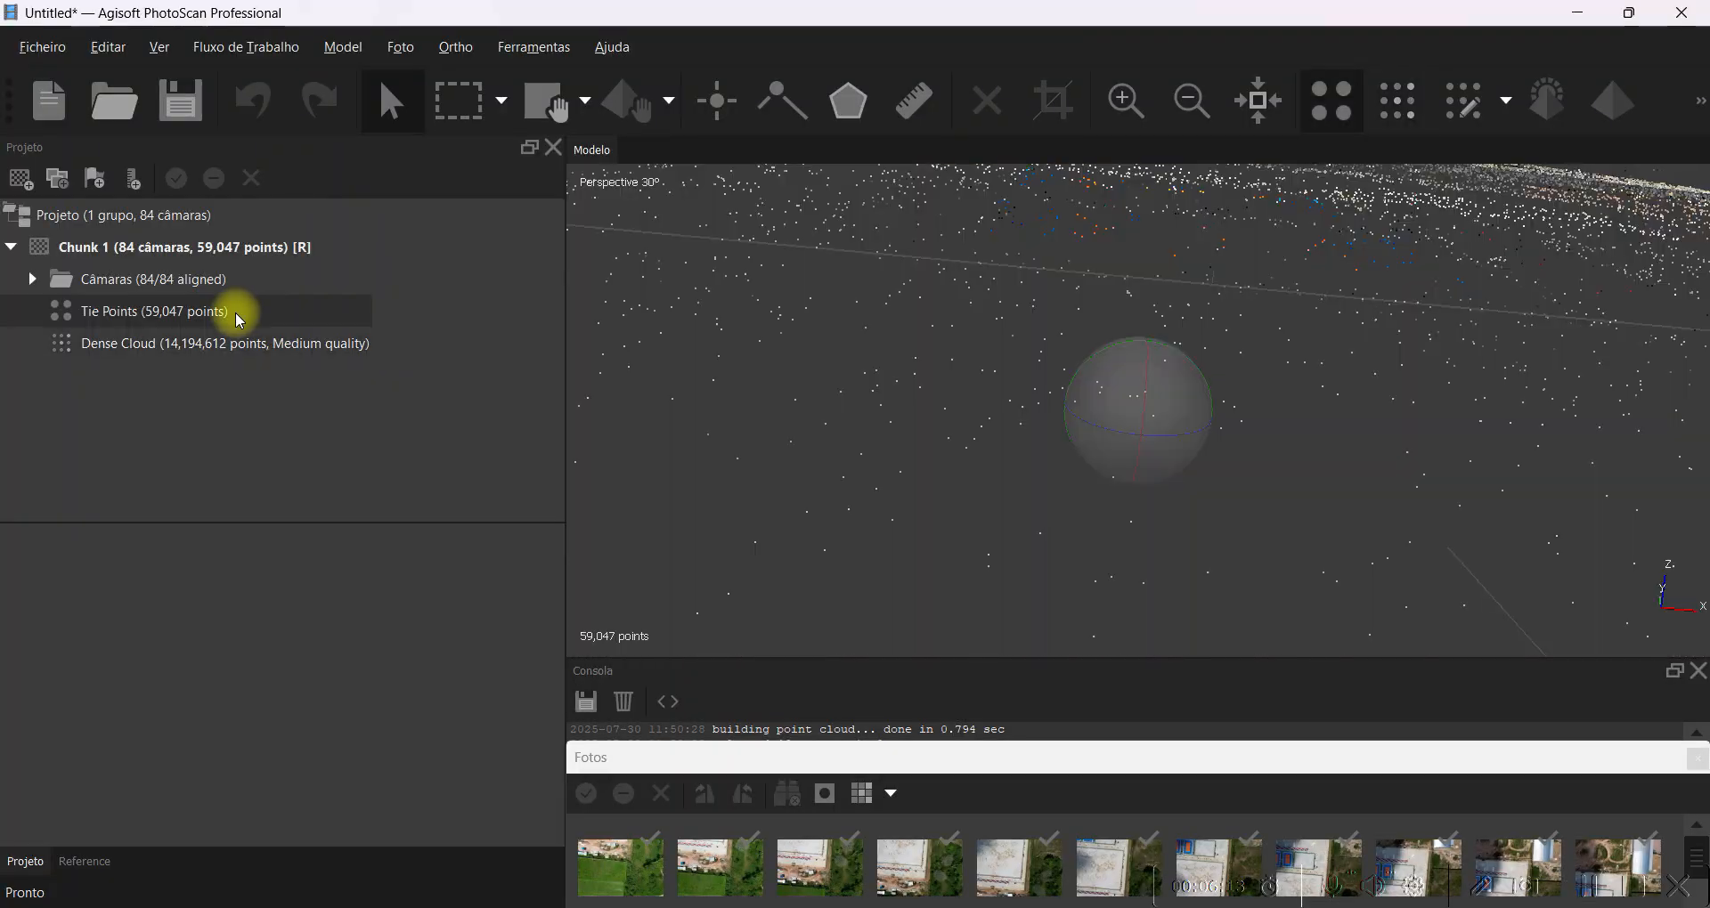
drag(1042, 256, 1041, 286)
double_click(312, 349)
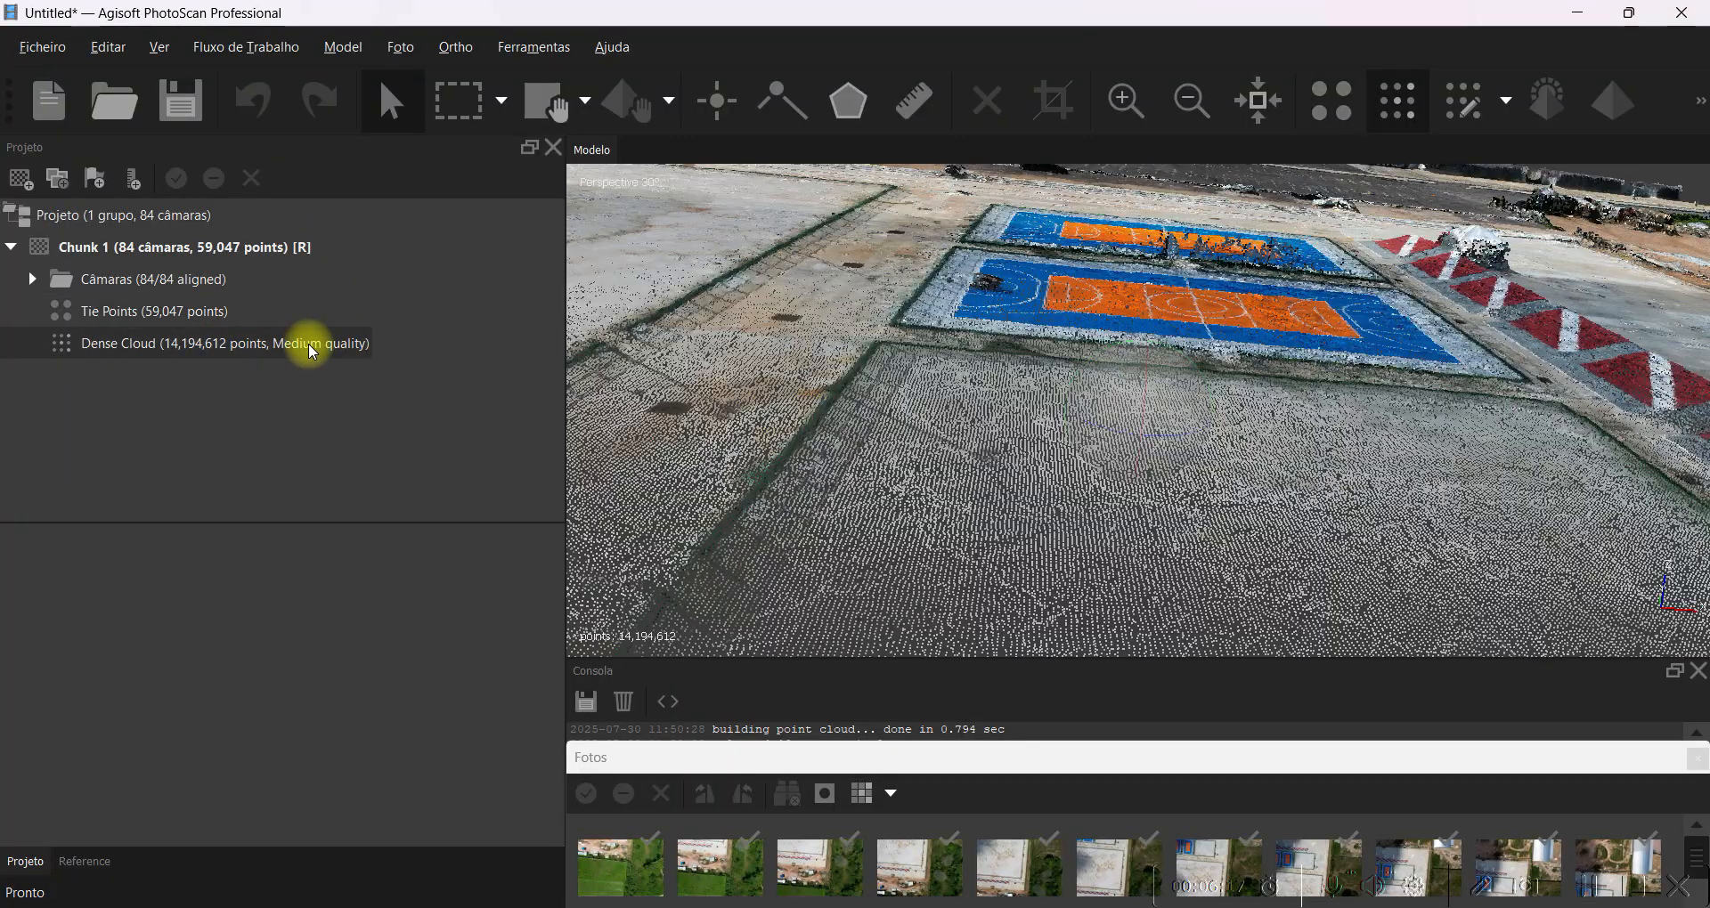
Examine the dense cloud's detail over the paved area, the sports courts and the neighbouring dirt terrain.
scroll(1148, 356, up, 5)
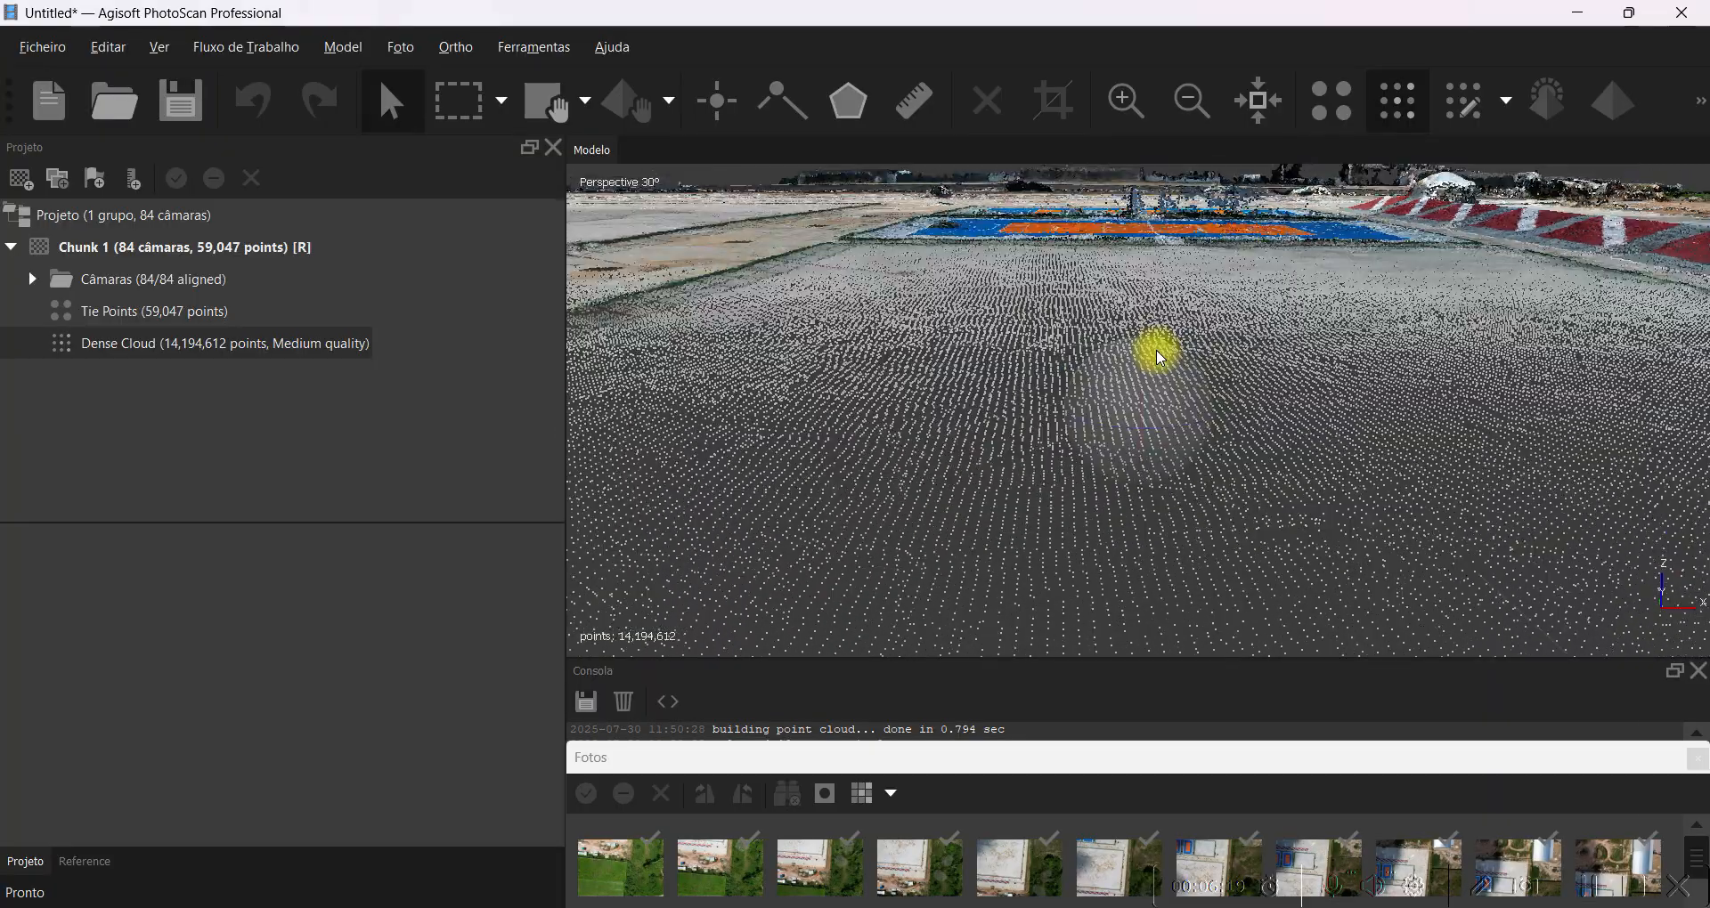
drag(858, 336, 1024, 391)
scroll(1023, 392, down, 8)
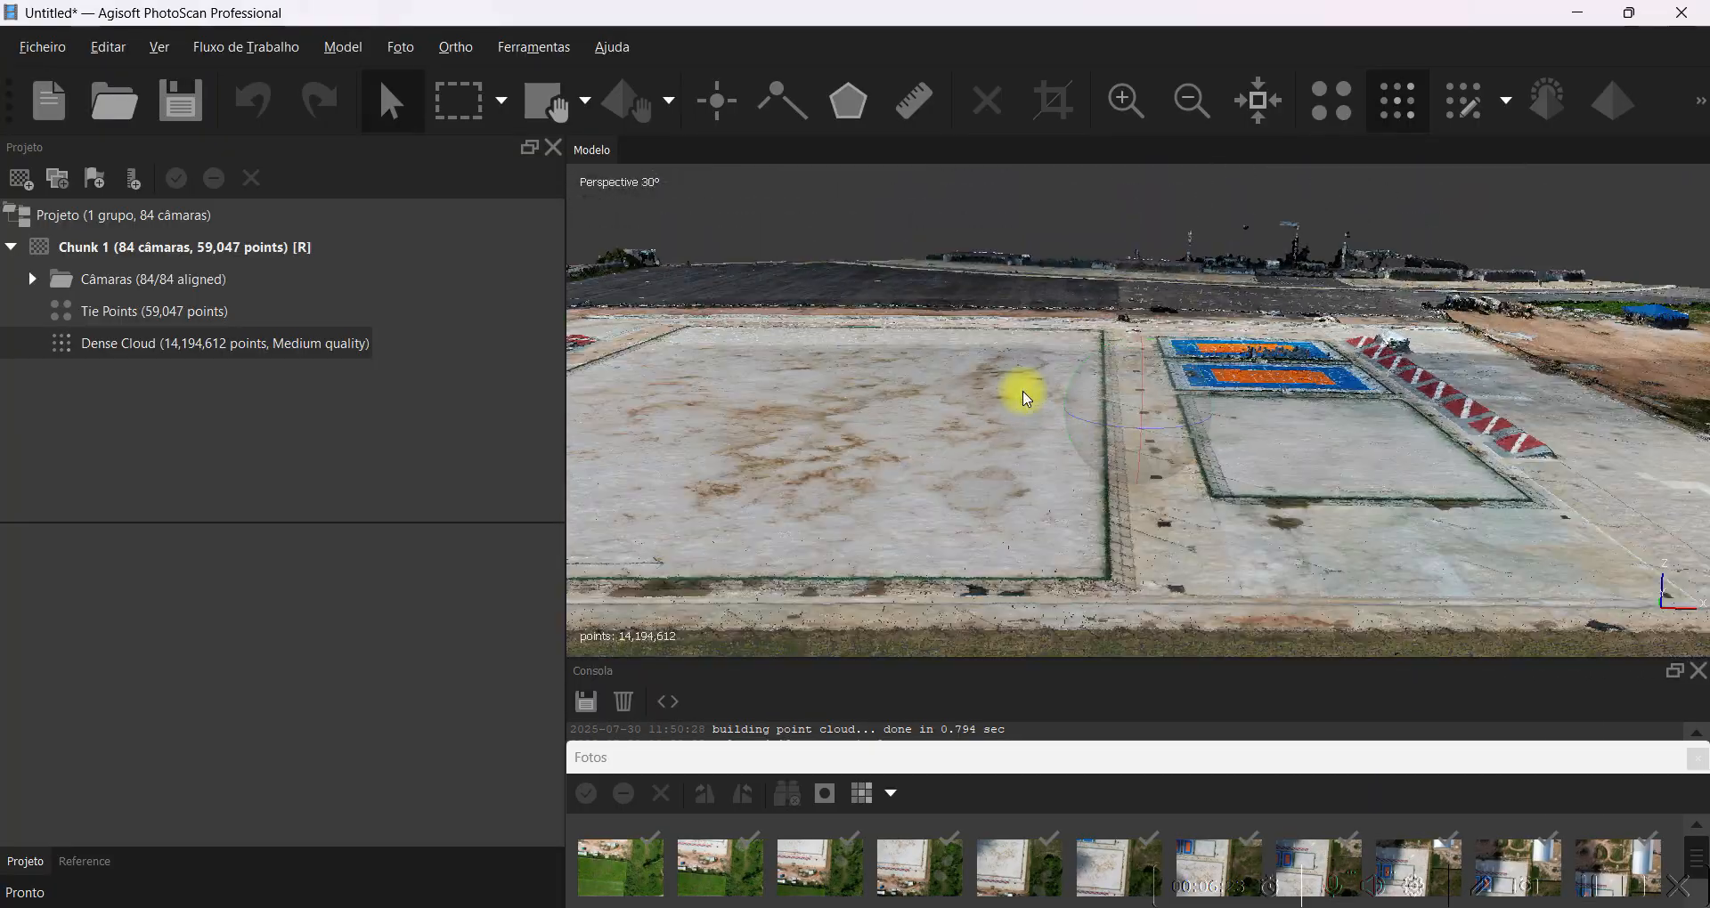
drag(1032, 403, 1367, 391)
drag(1172, 389, 1020, 309)
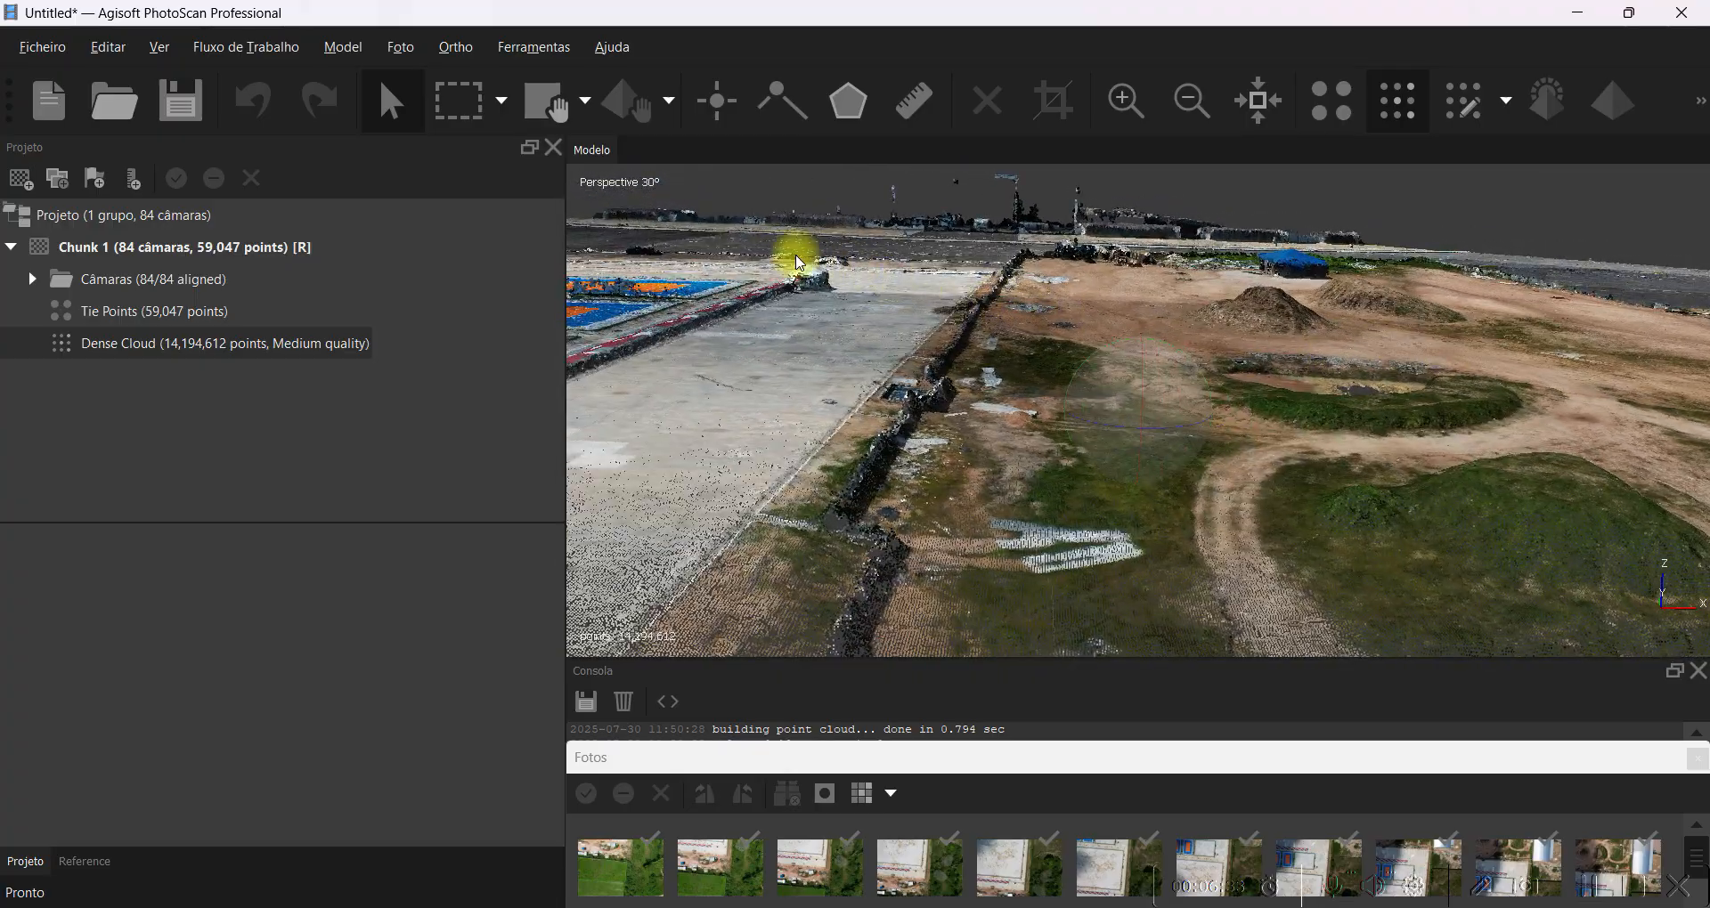
Build the 3D mesh model as a Height field (2.5D) from the Sparse cloud with Elevada (90,000) face count.
click(283, 49)
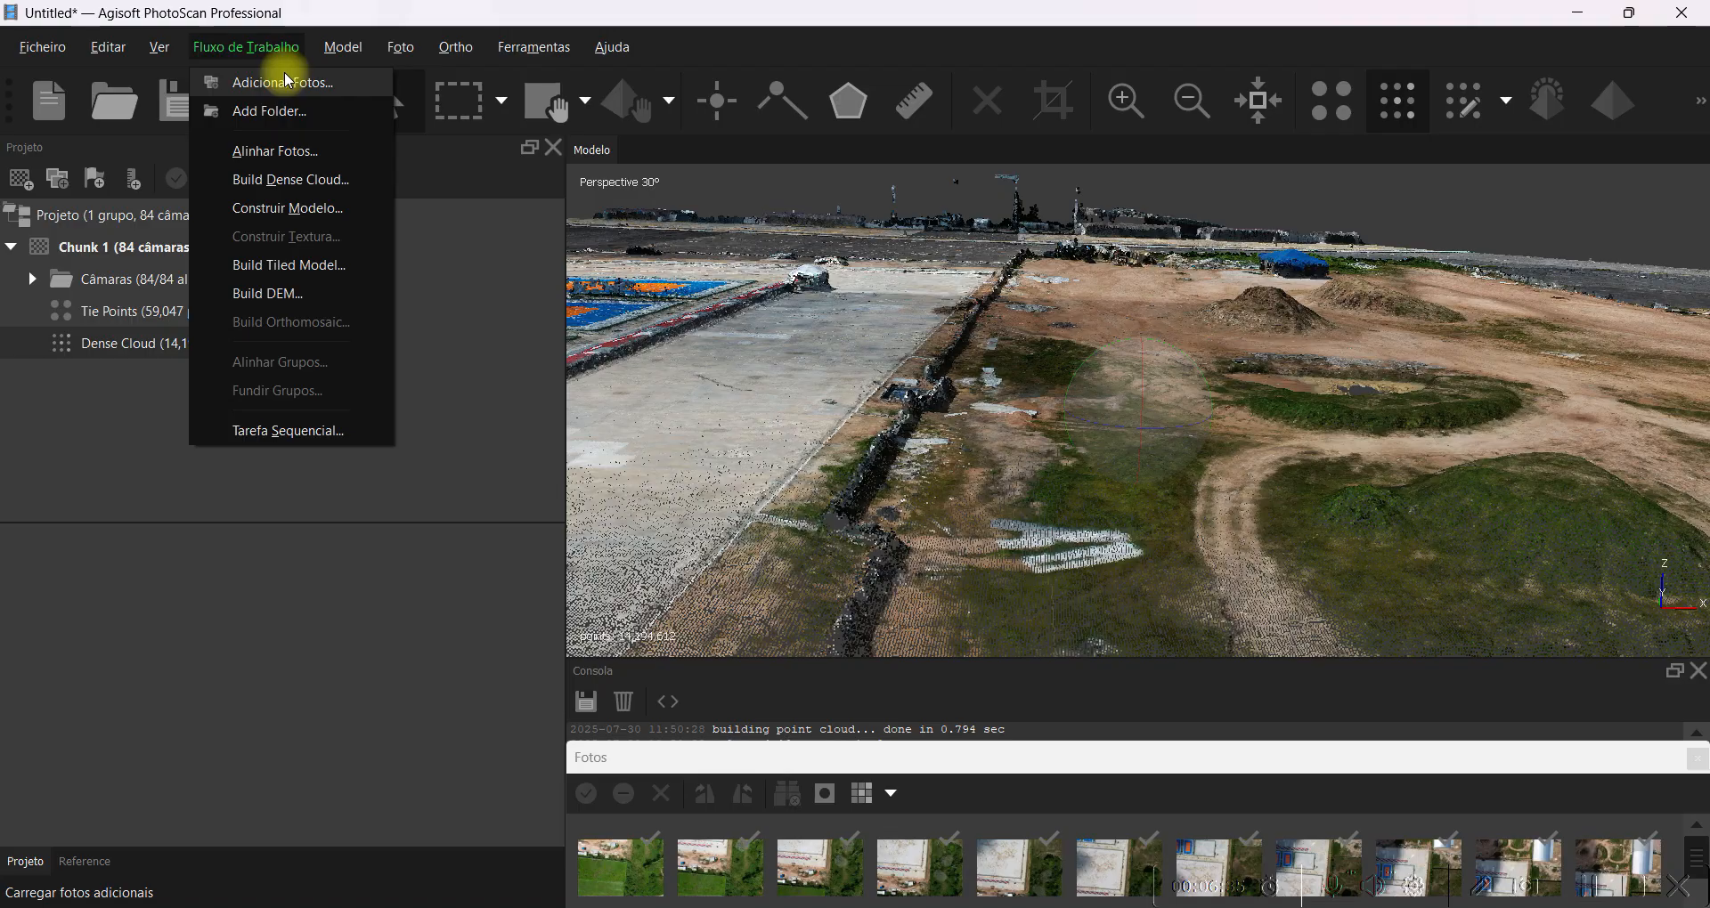
click(303, 207)
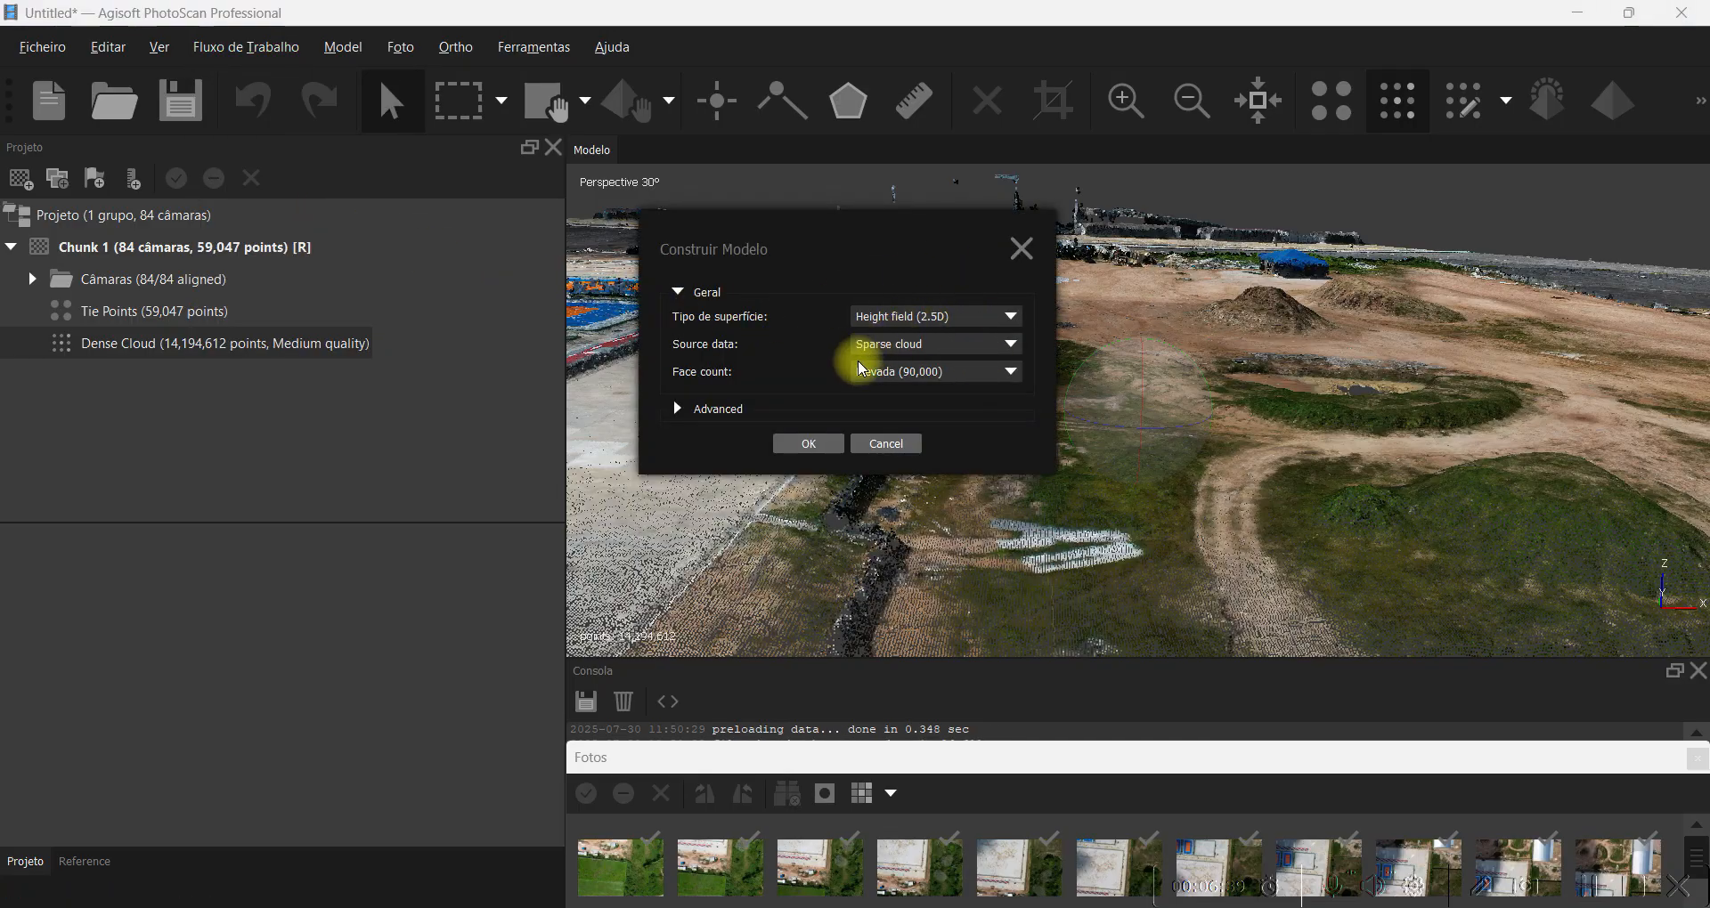
click(951, 319)
click(916, 361)
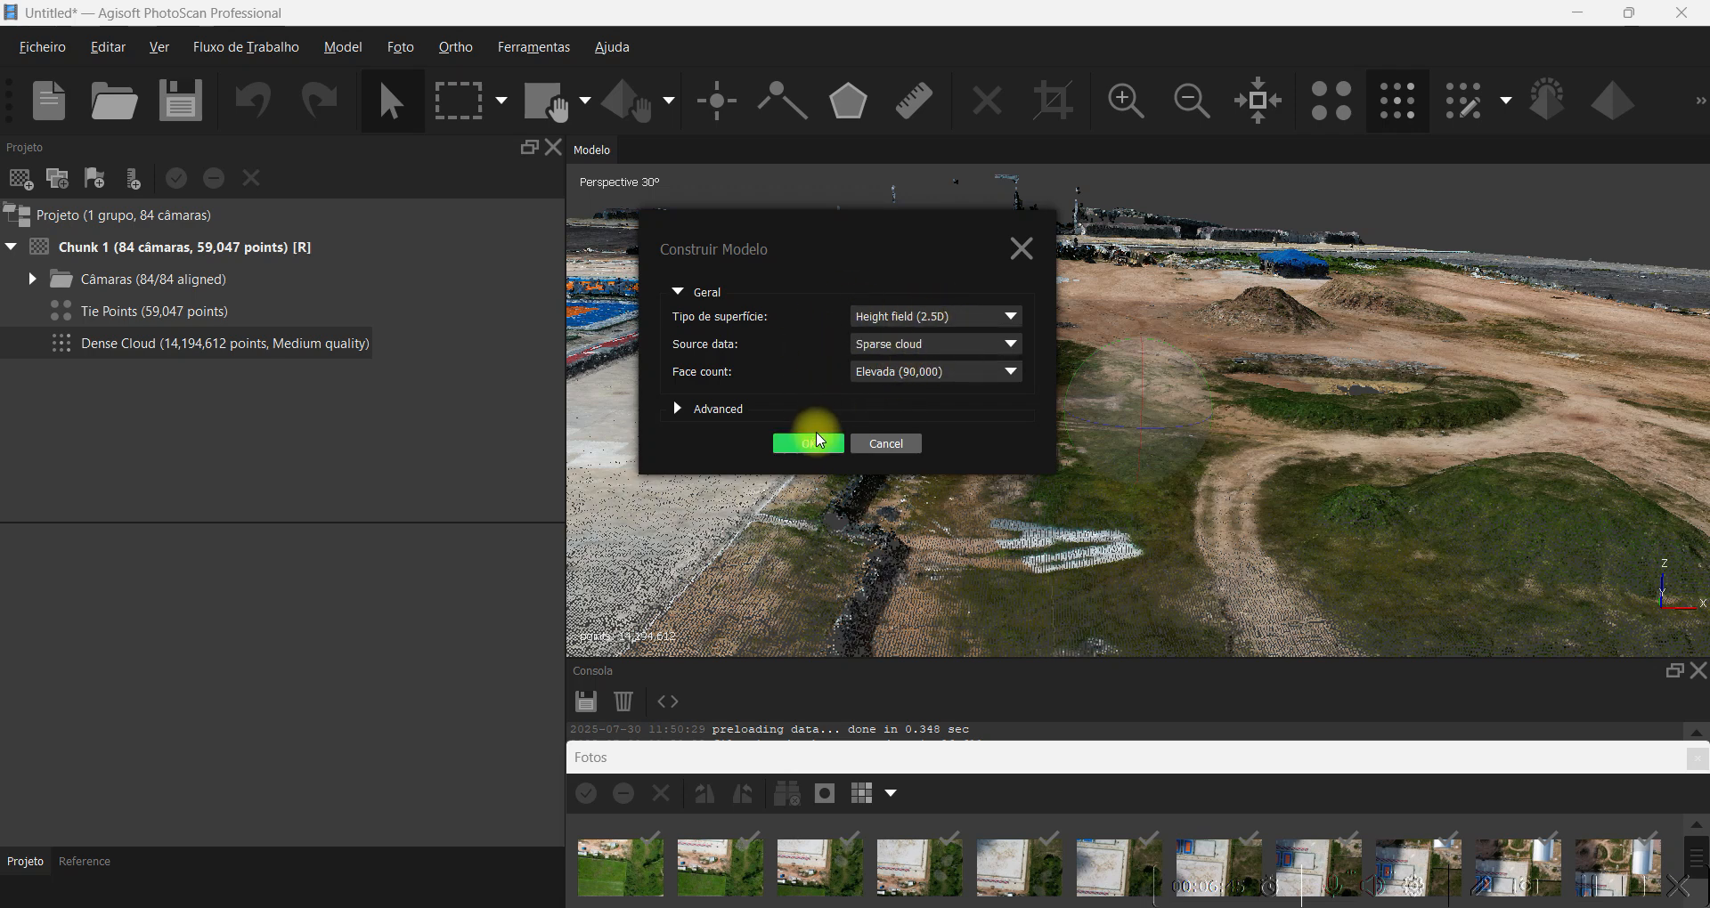
click(817, 443)
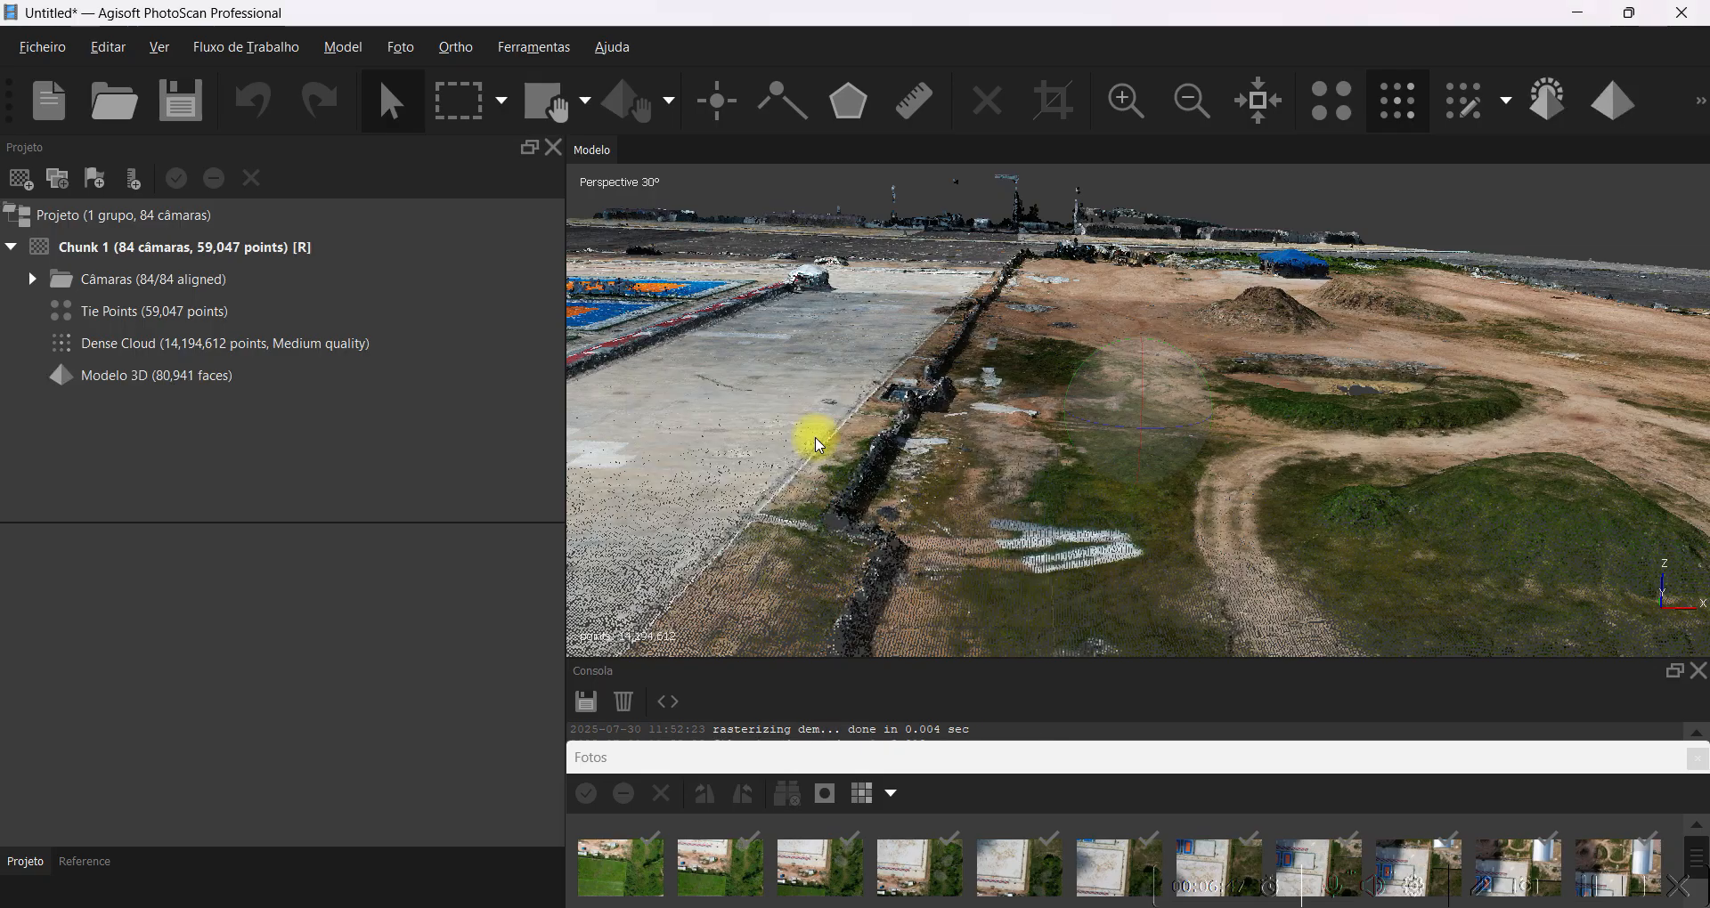
Compare the 3D mesh model with the dense cloud over the dirt terrain, the sports courts and the curved-roof building.
double_click(203, 377)
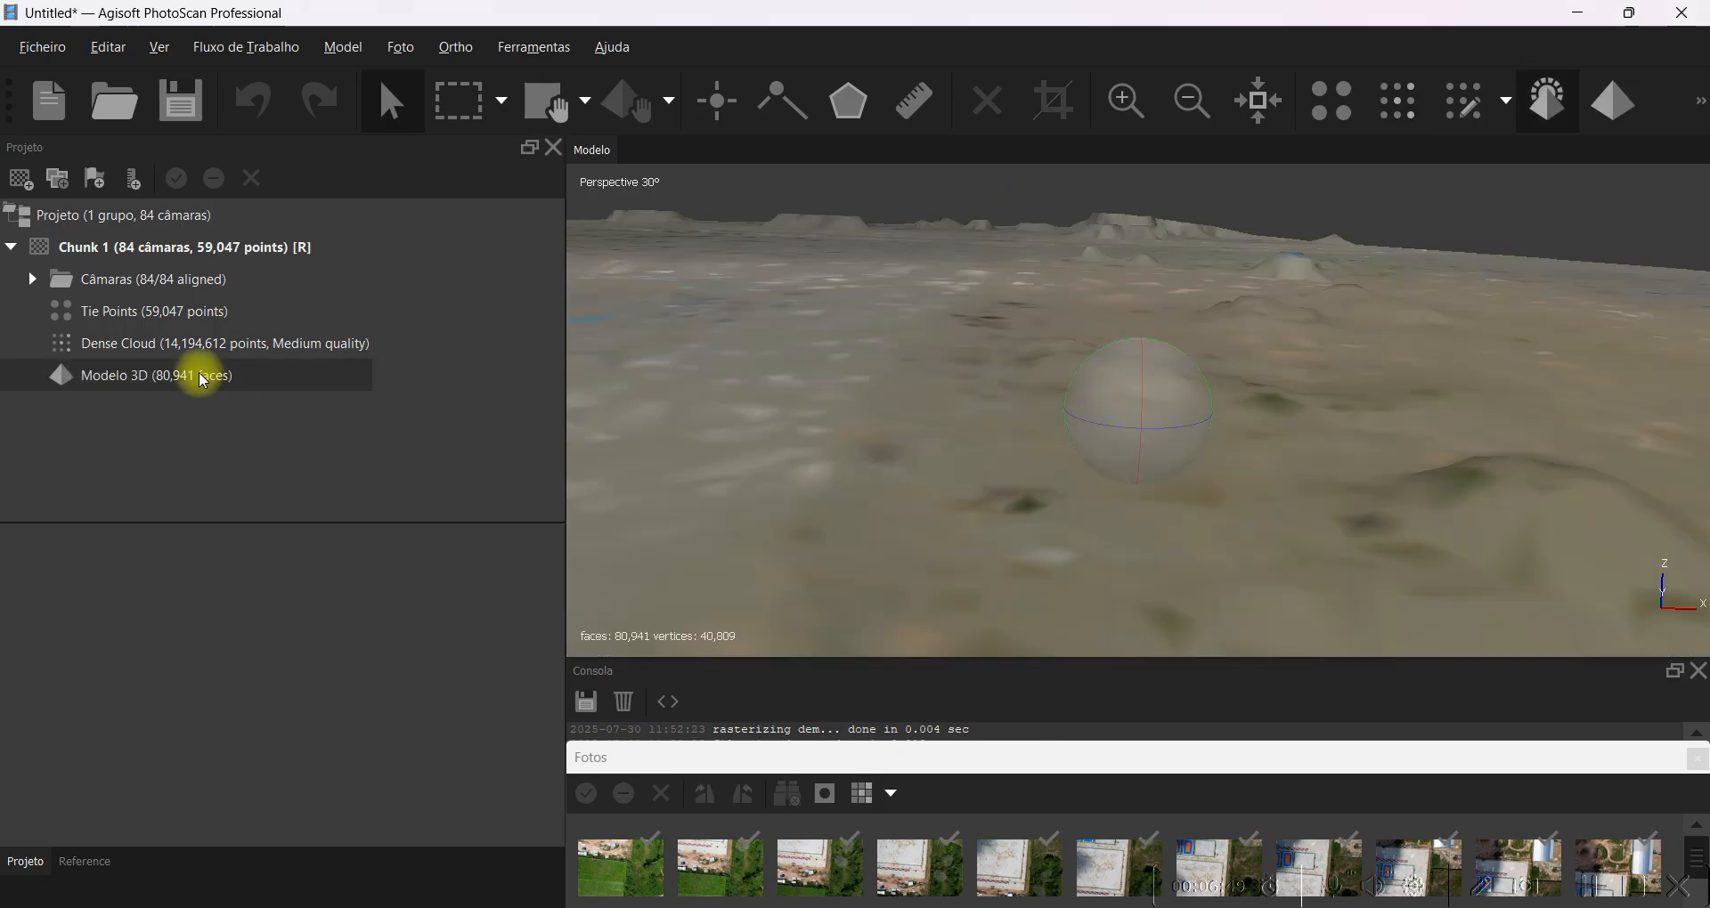
drag(1322, 410, 874, 384)
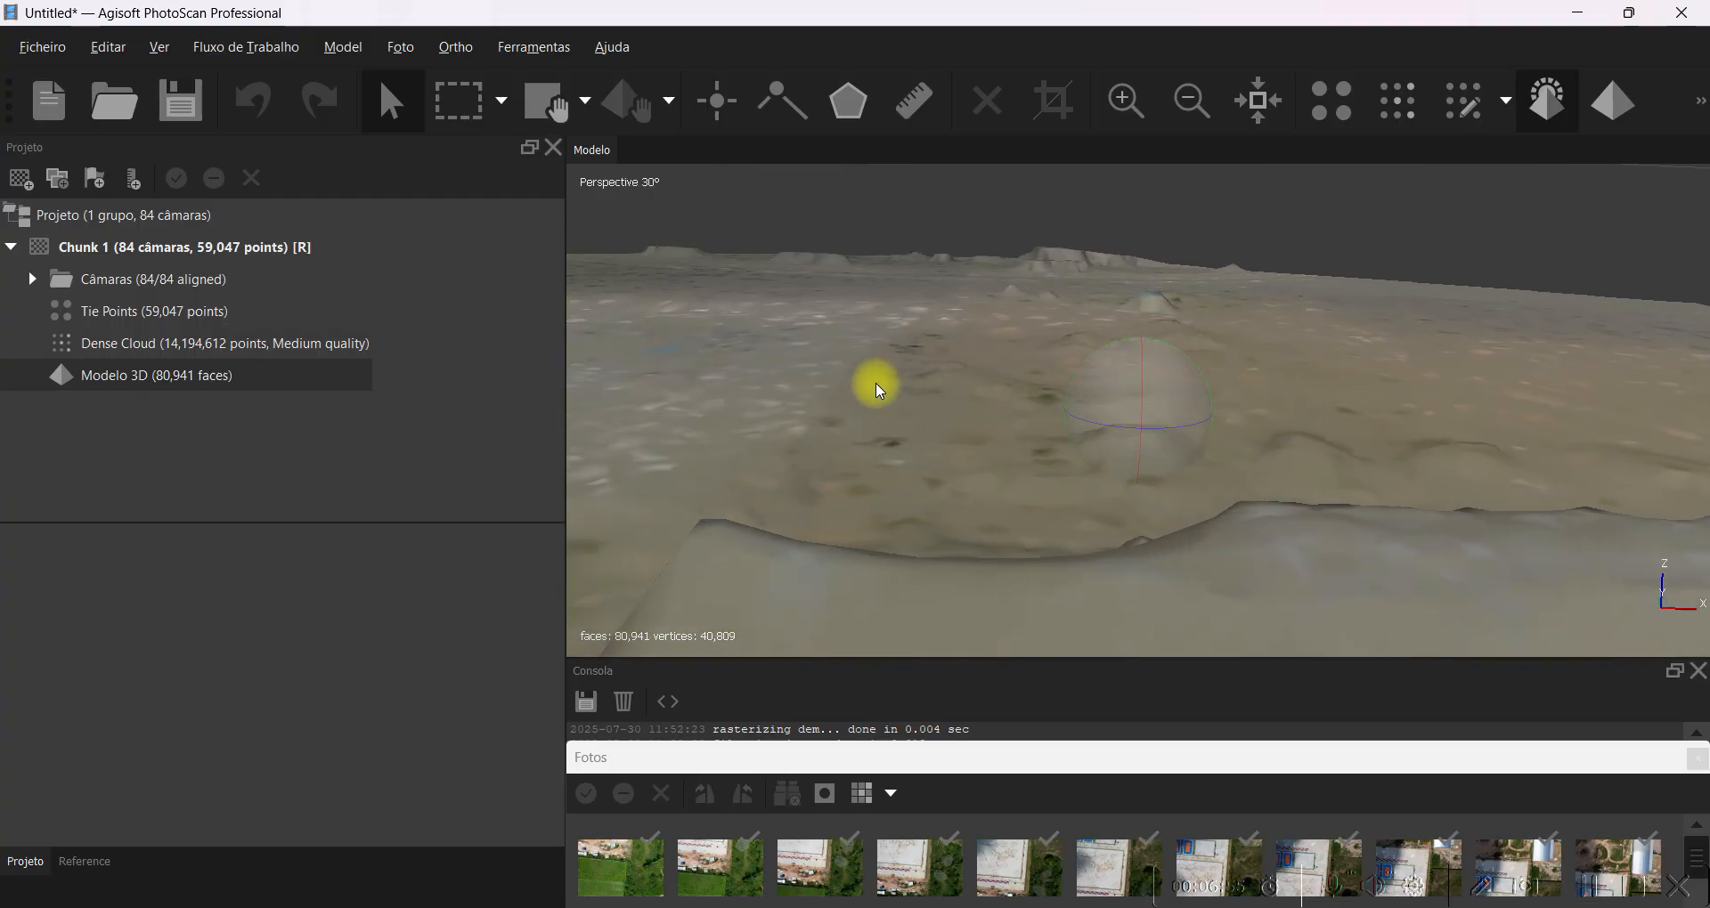
double_click(320, 345)
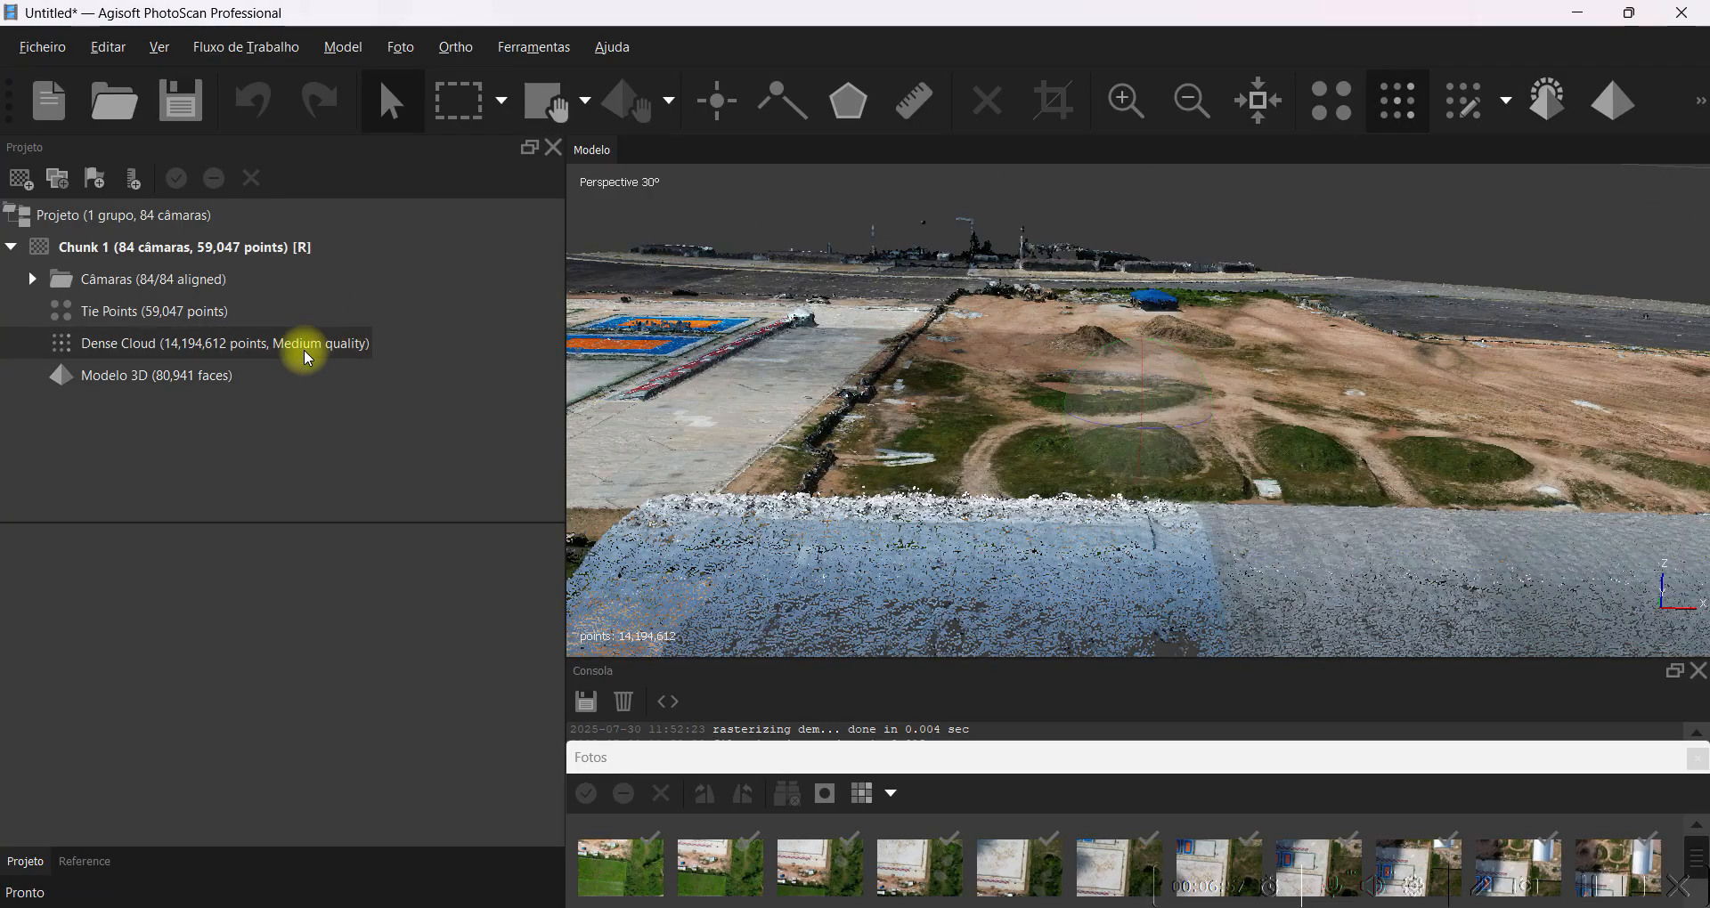
double_click(185, 381)
click(191, 360)
double_click(187, 352)
double_click(182, 383)
double_click(188, 354)
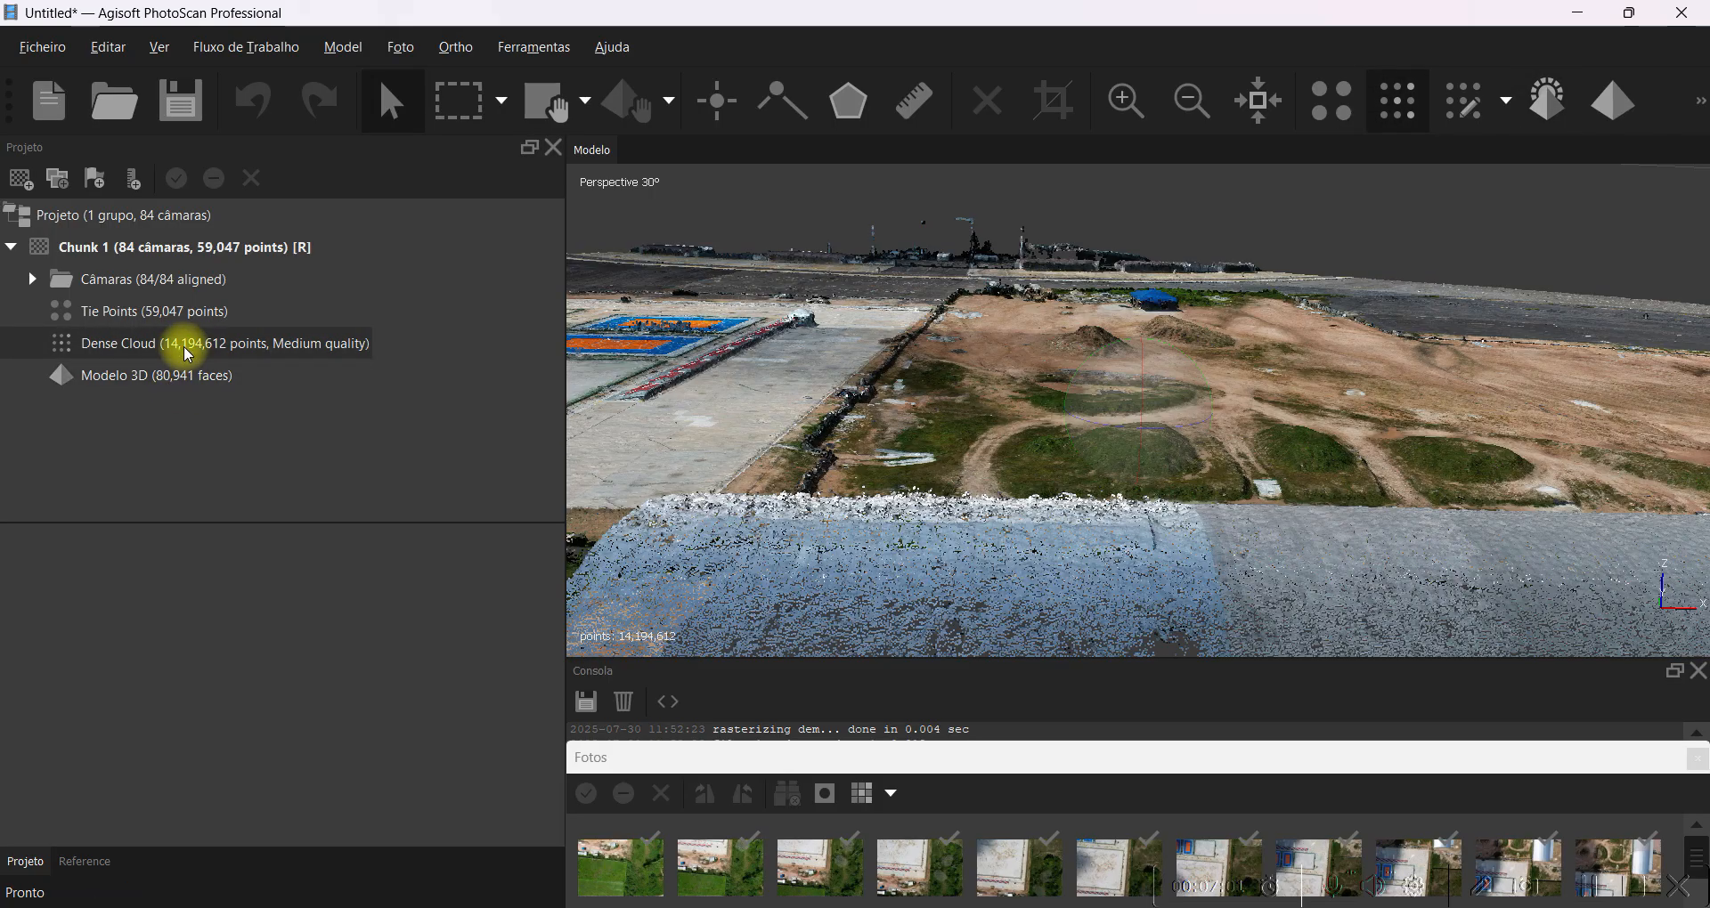
drag(1004, 403, 1090, 406)
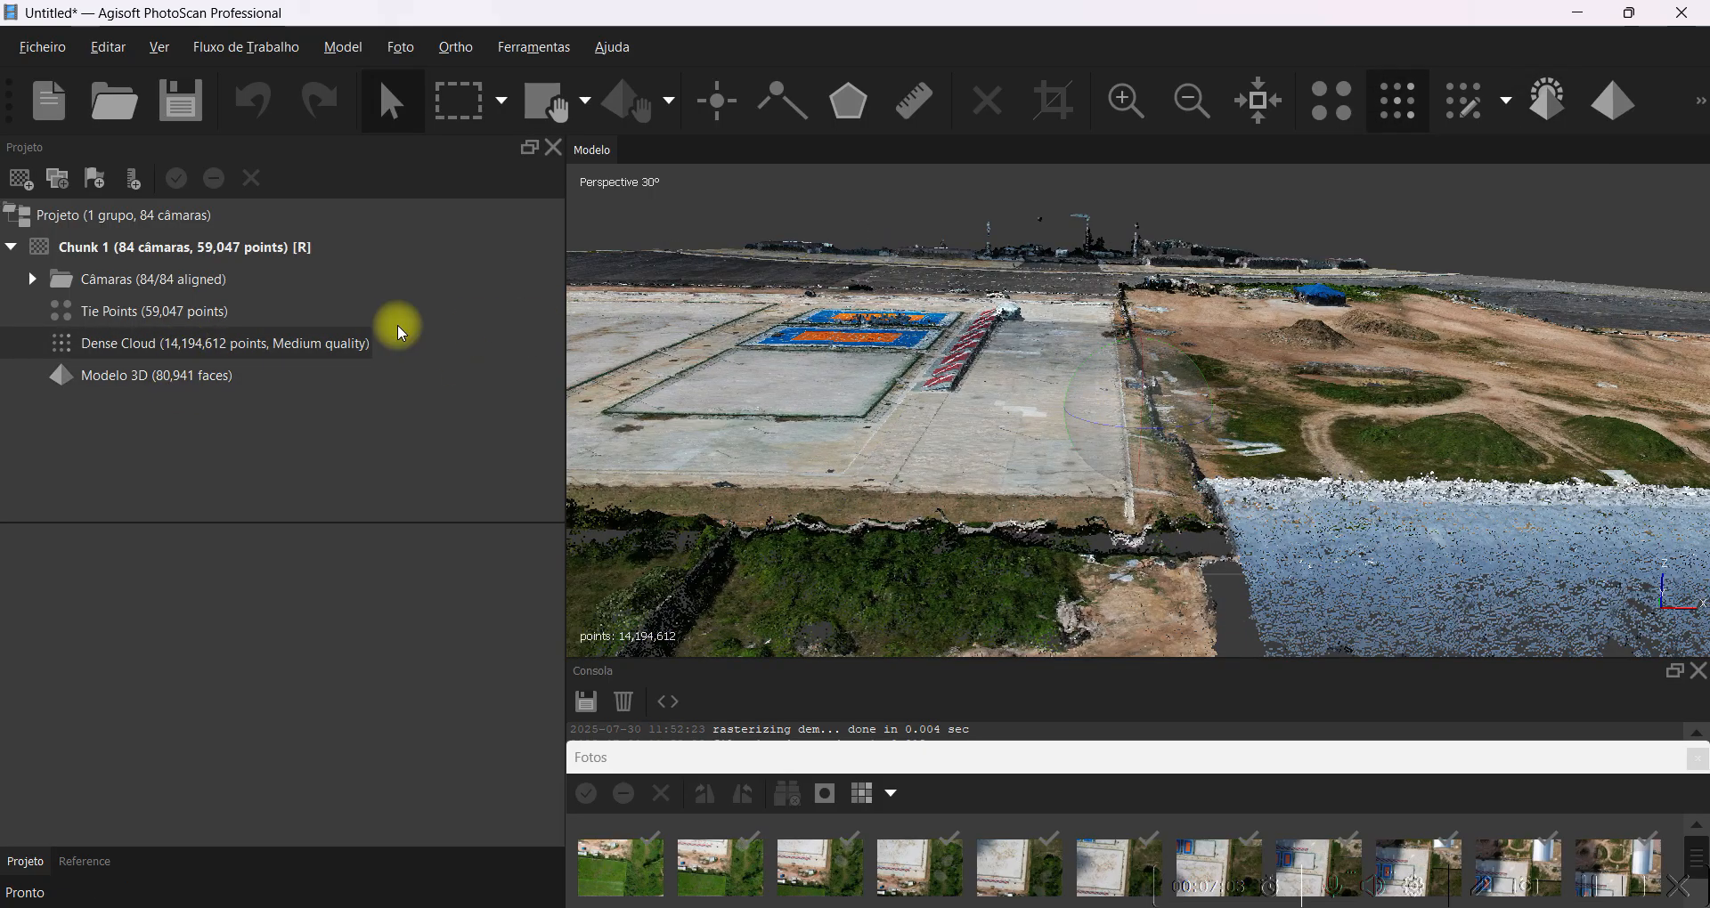
double_click(168, 375)
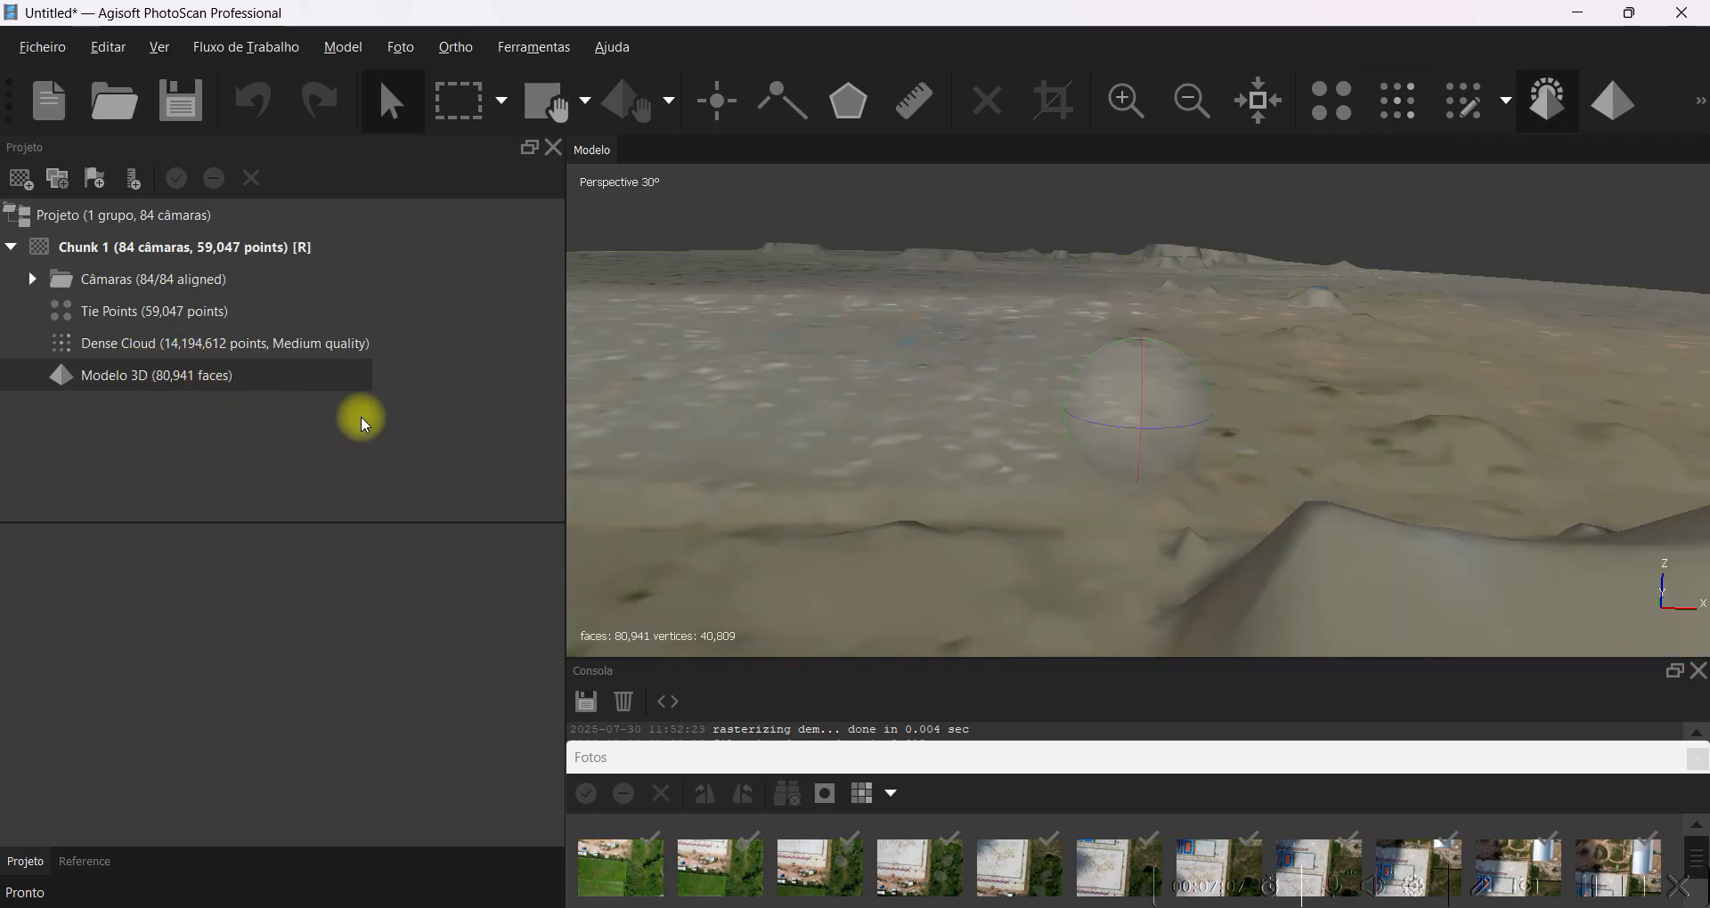
double_click(249, 352)
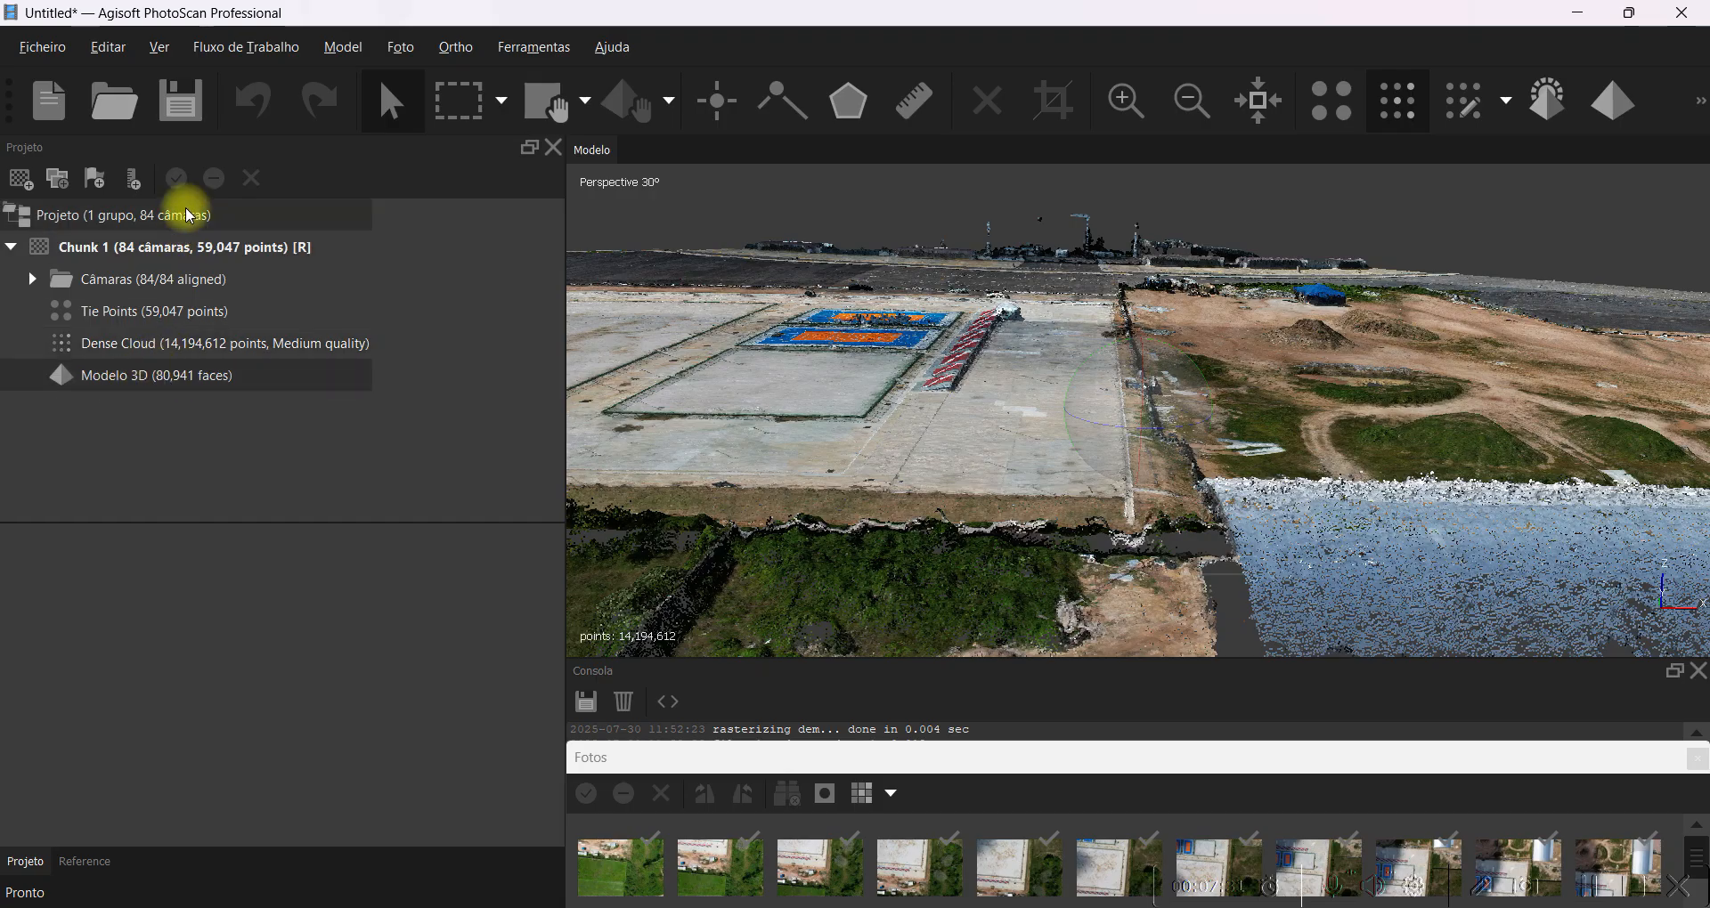
Save the project as 01 in PhotoScan Project (*.psx) format in the Treinamento folder under Documentos.
click(183, 105)
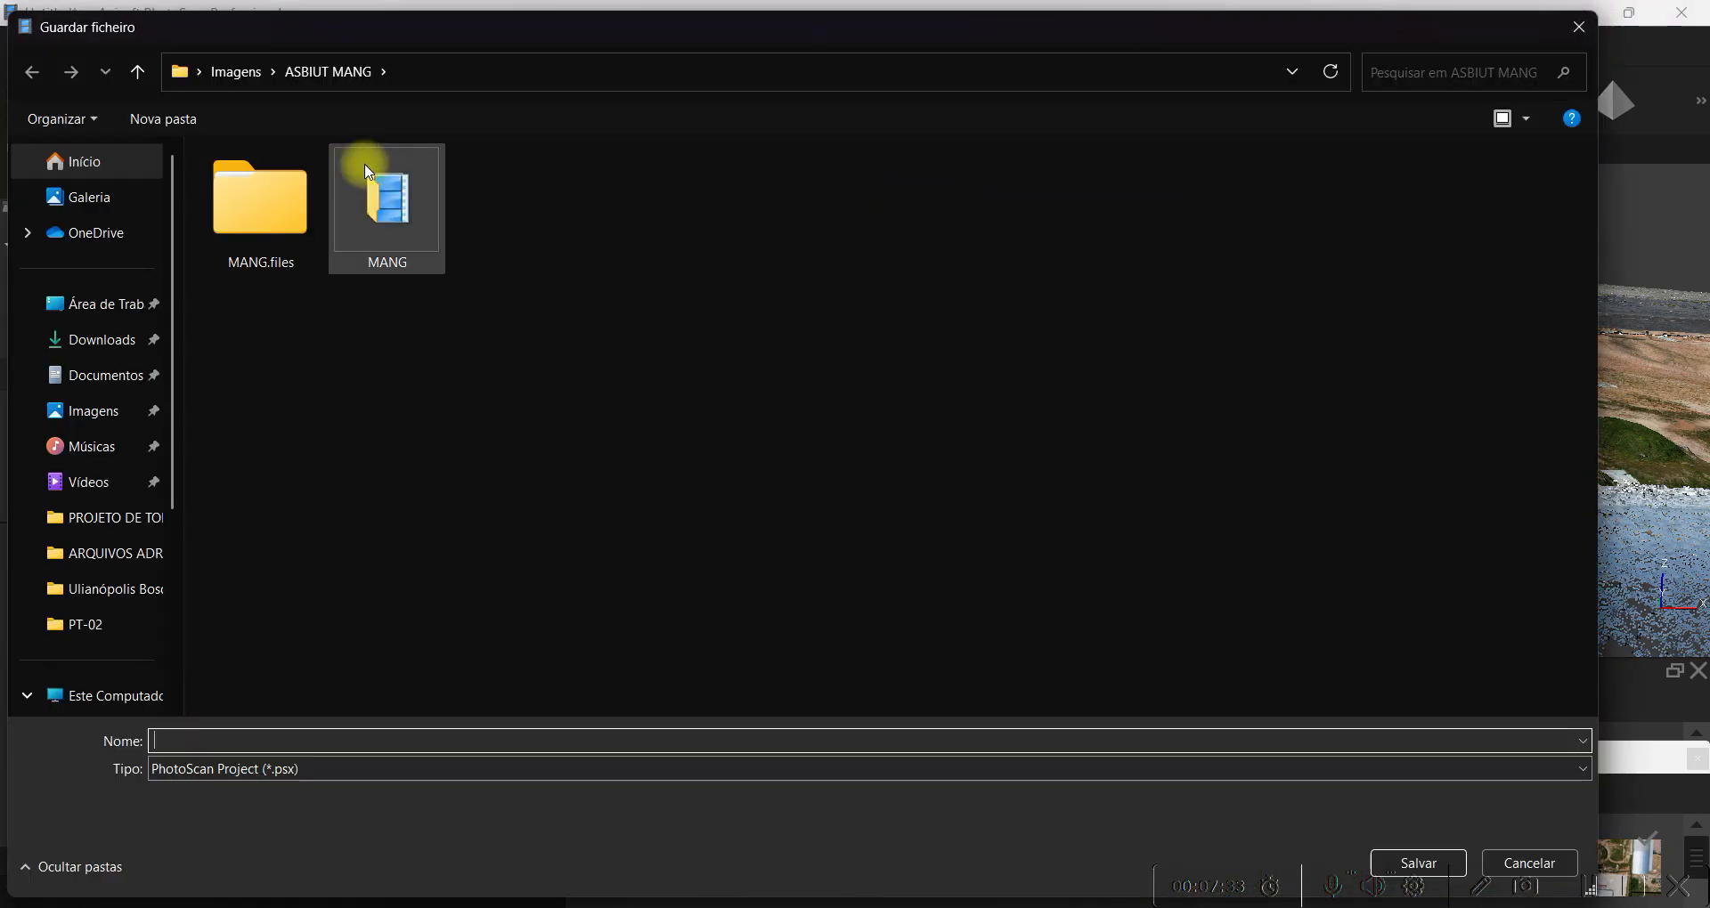
click(107, 375)
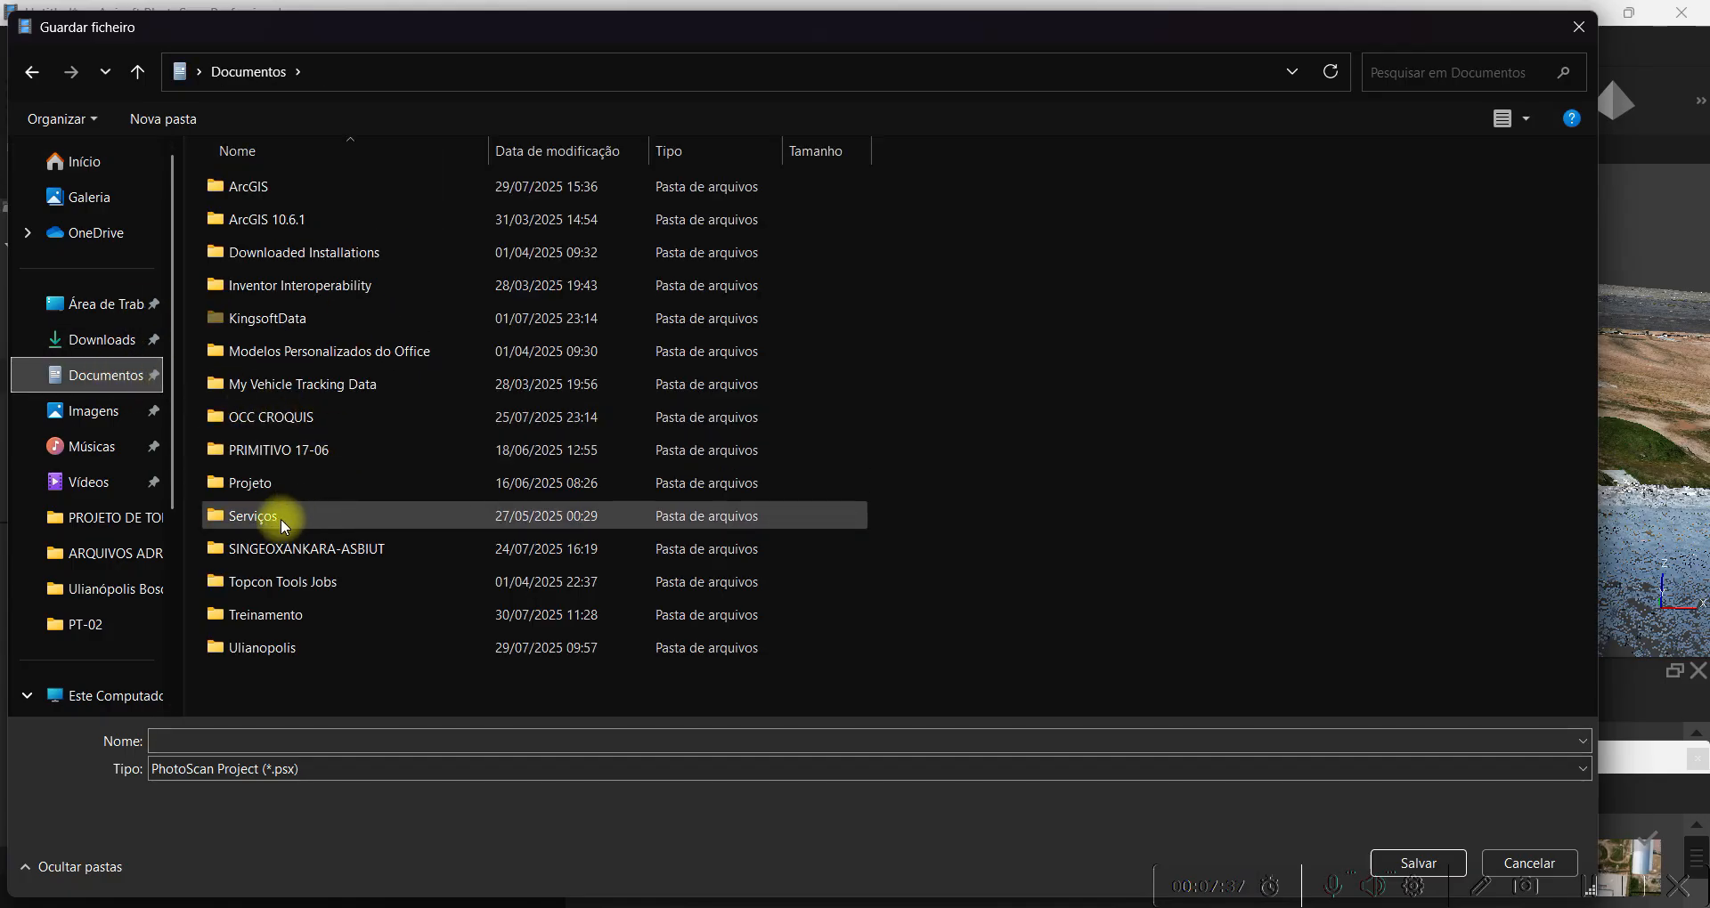
double_click(286, 616)
click(246, 741)
text(01)
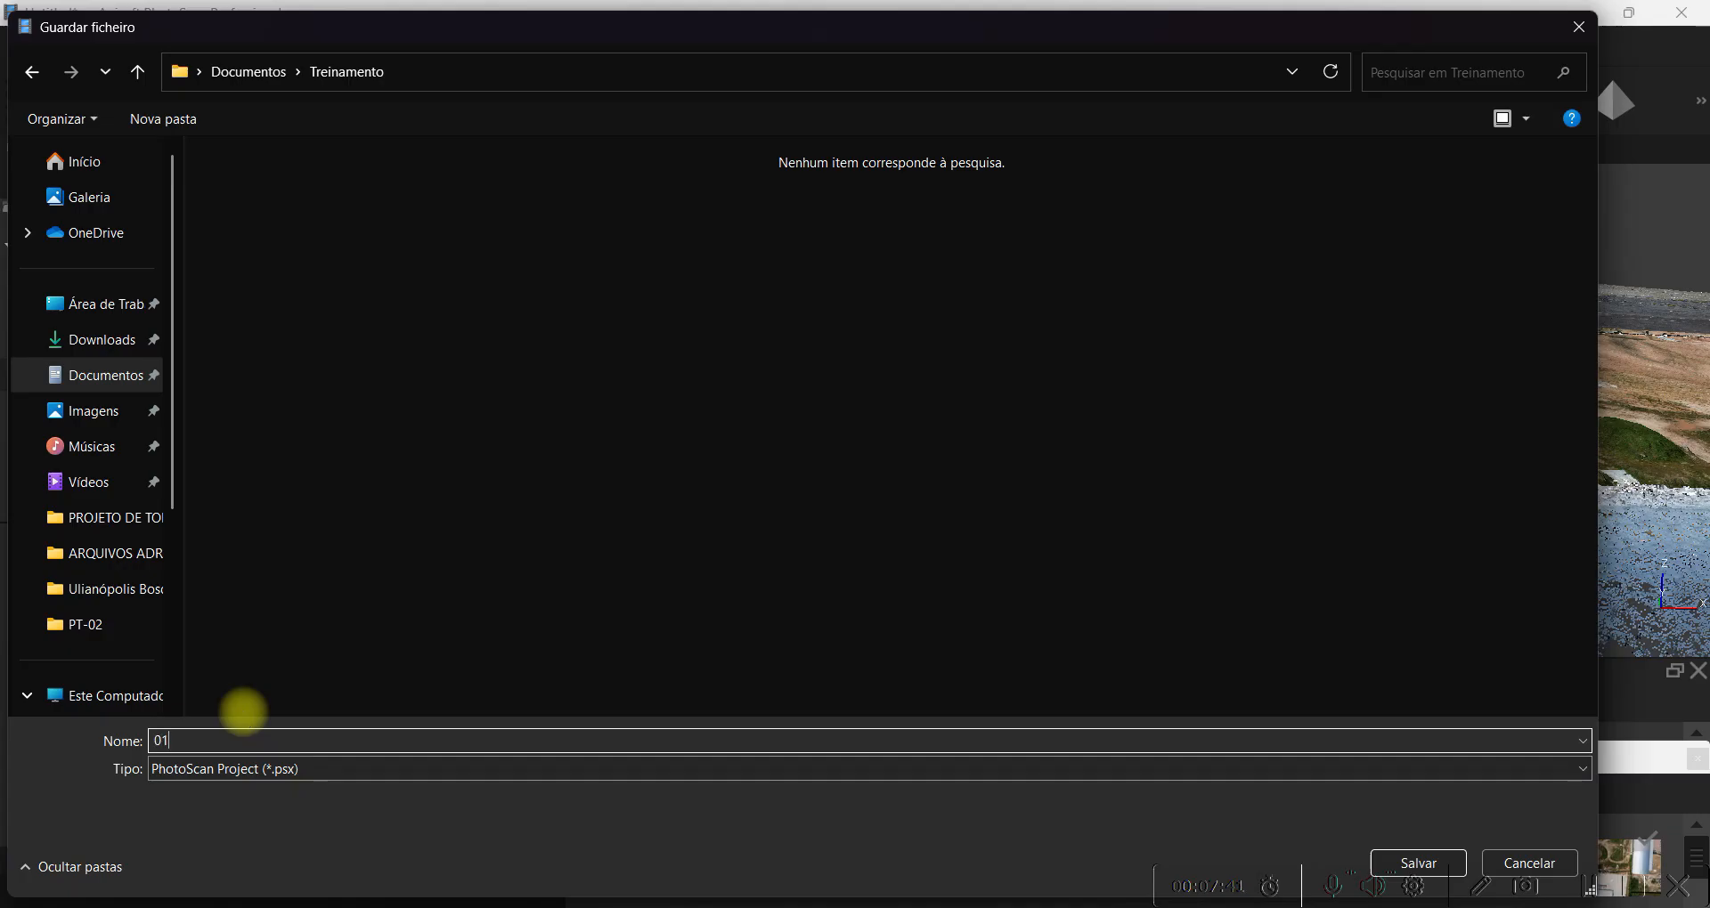
key(Return)
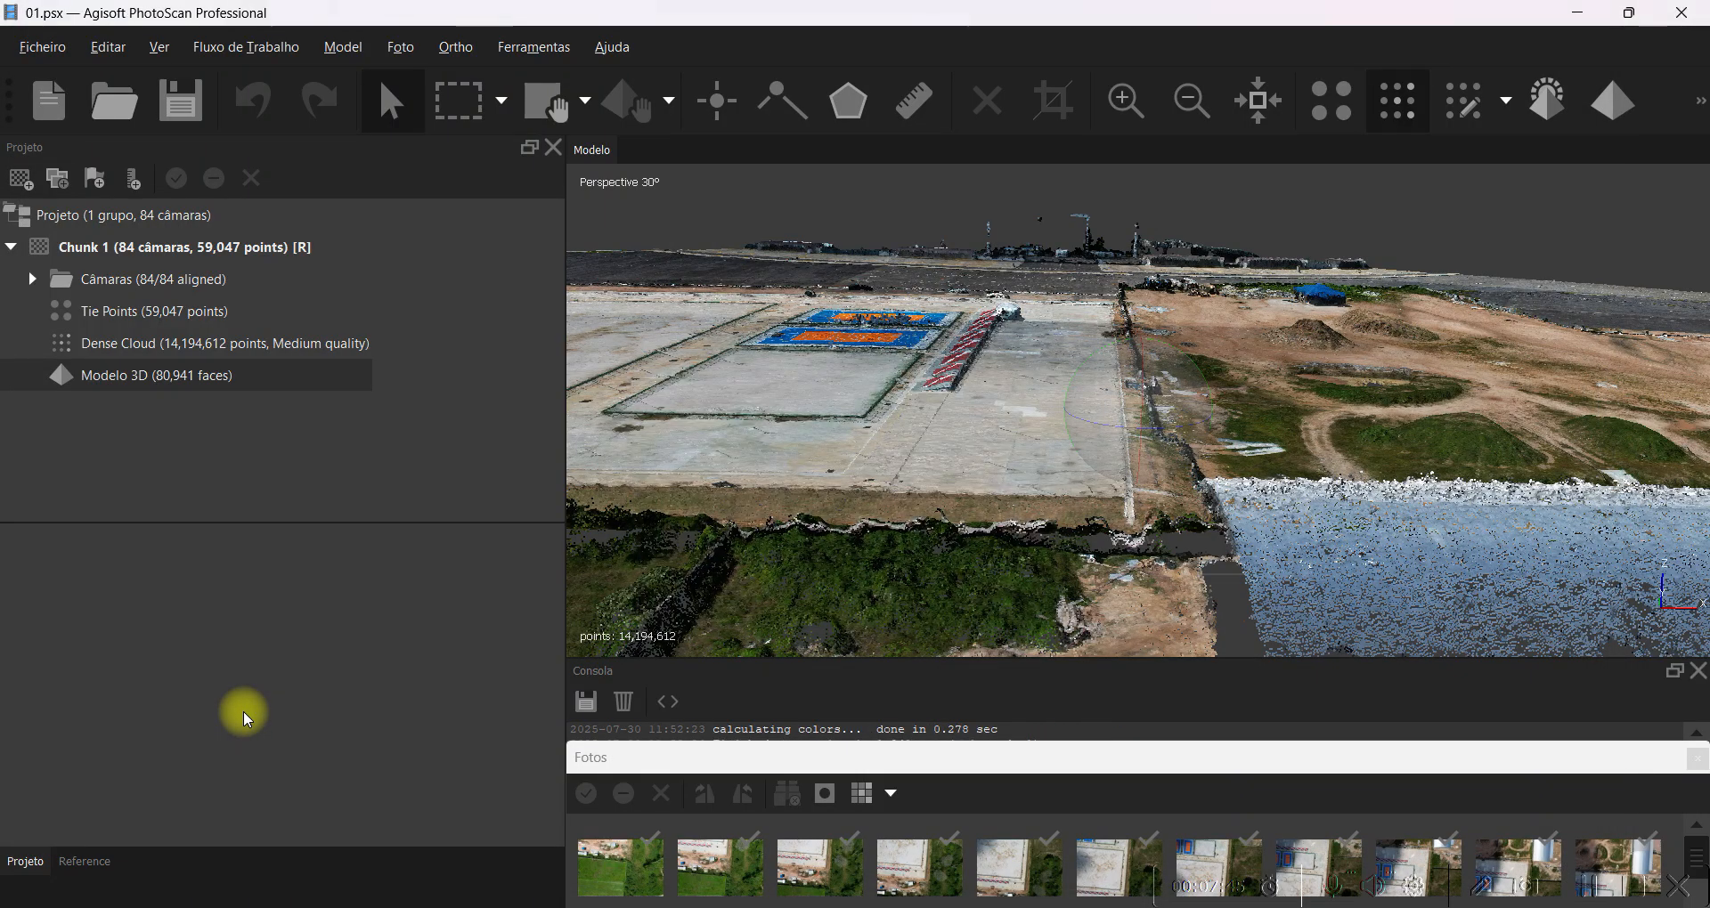
Start a DEM build and open the full list of coordinate systems for its geographic projection.
scroll(997, 441, down, 3)
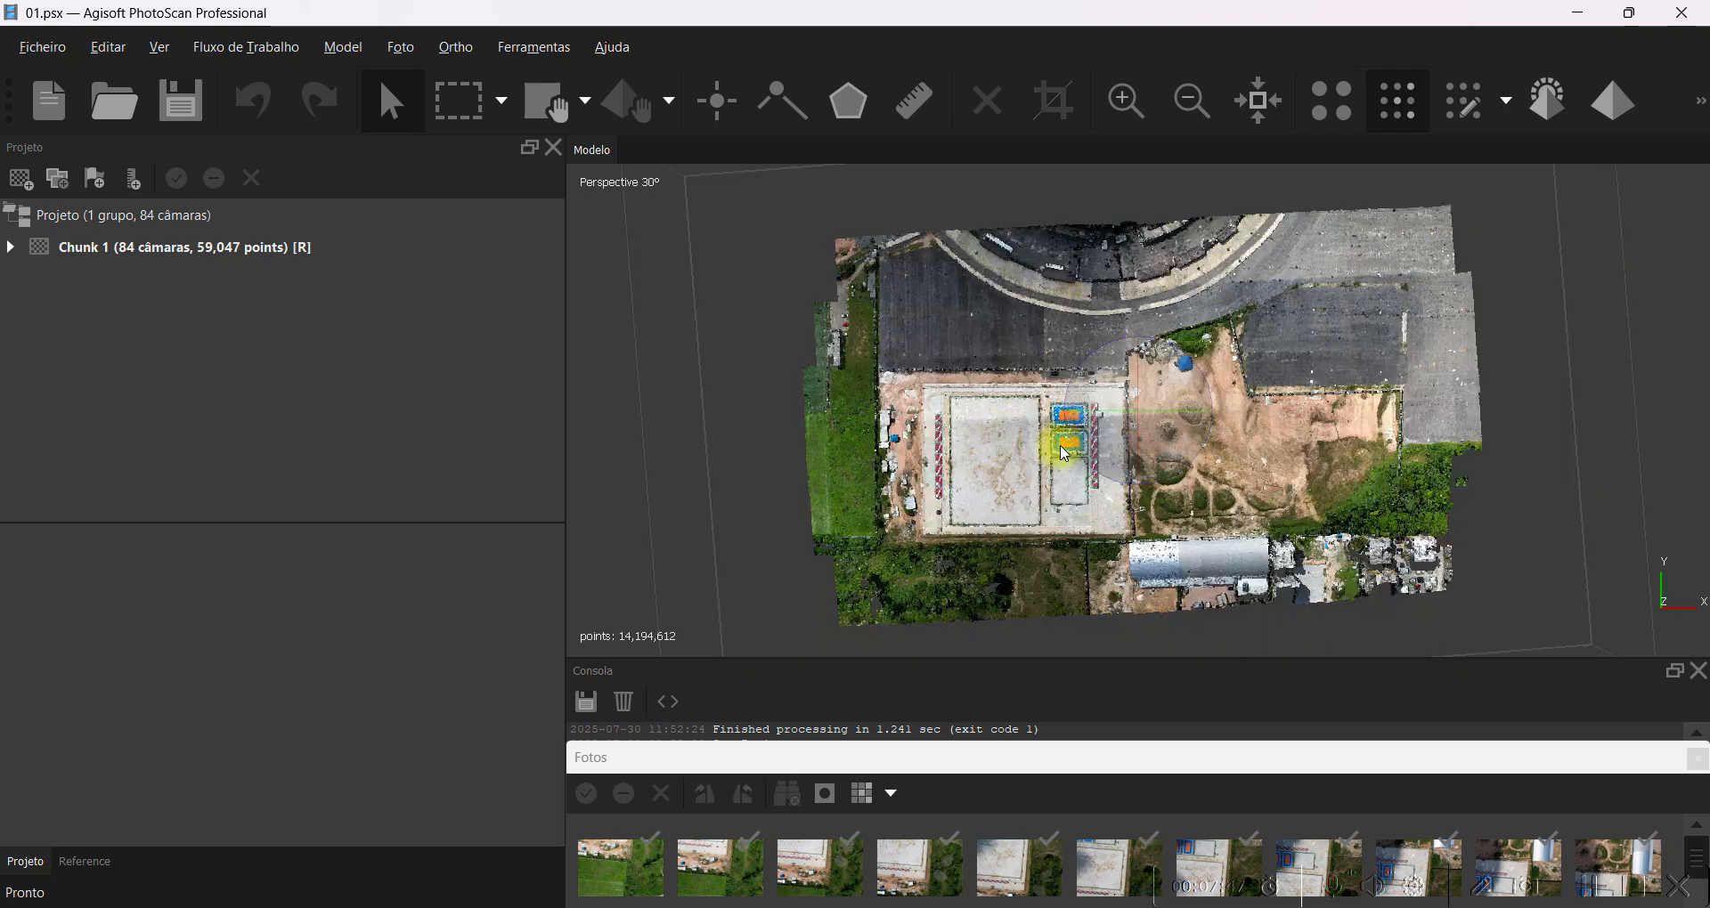
scroll(1024, 436, up, 2)
click(285, 53)
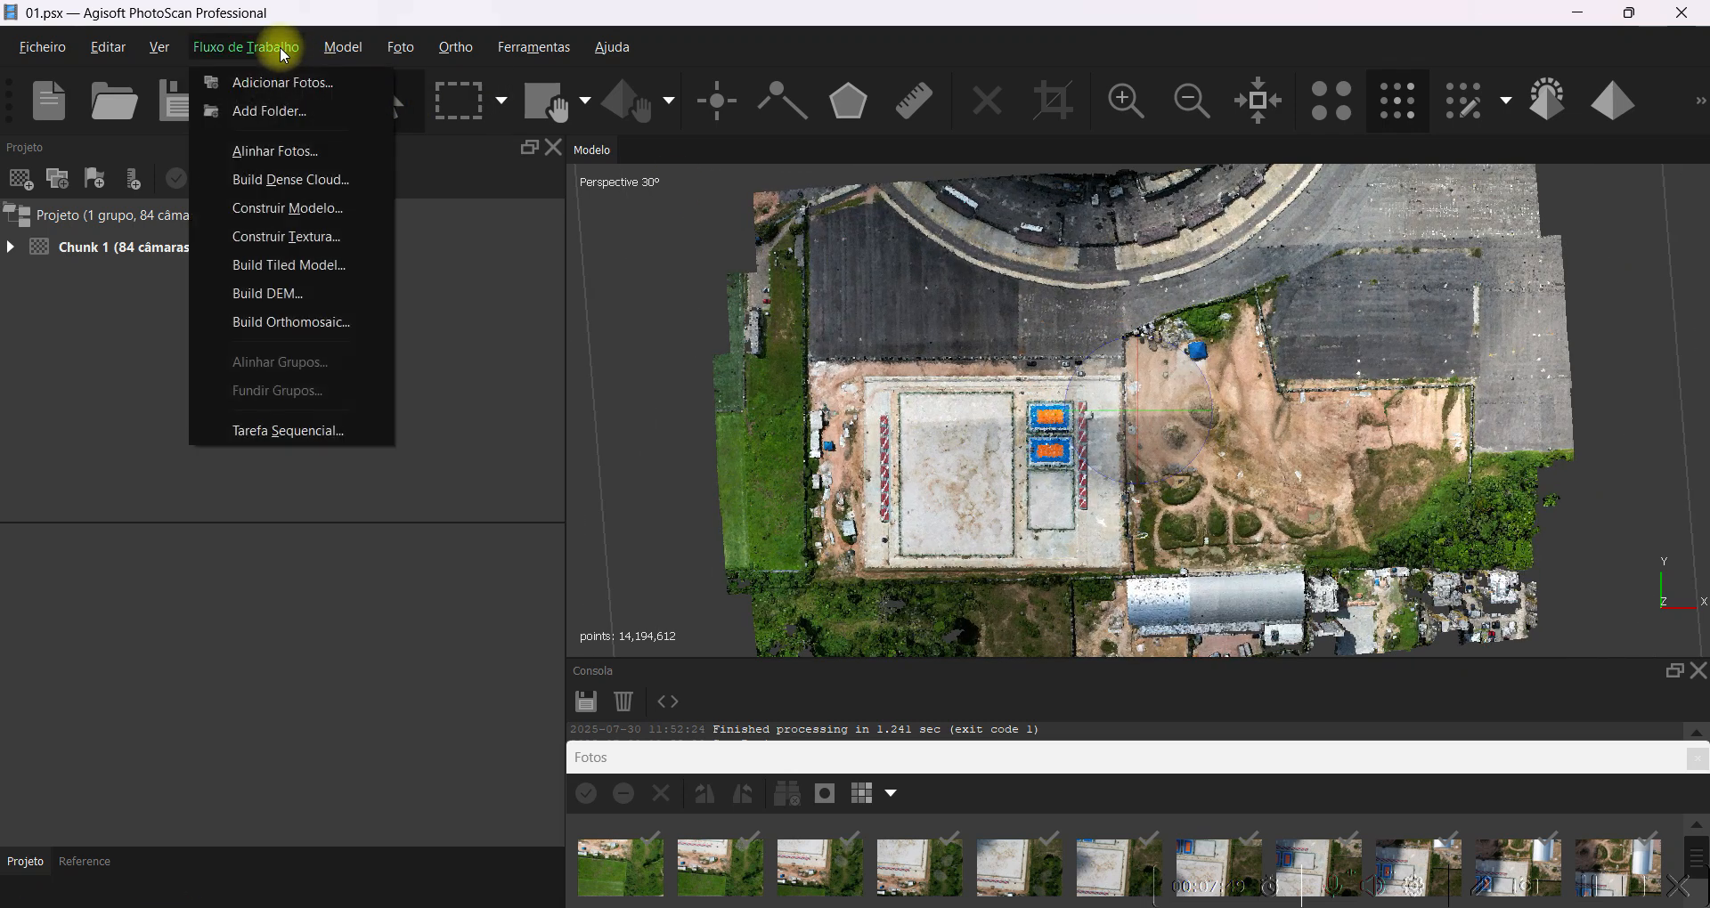
click(280, 294)
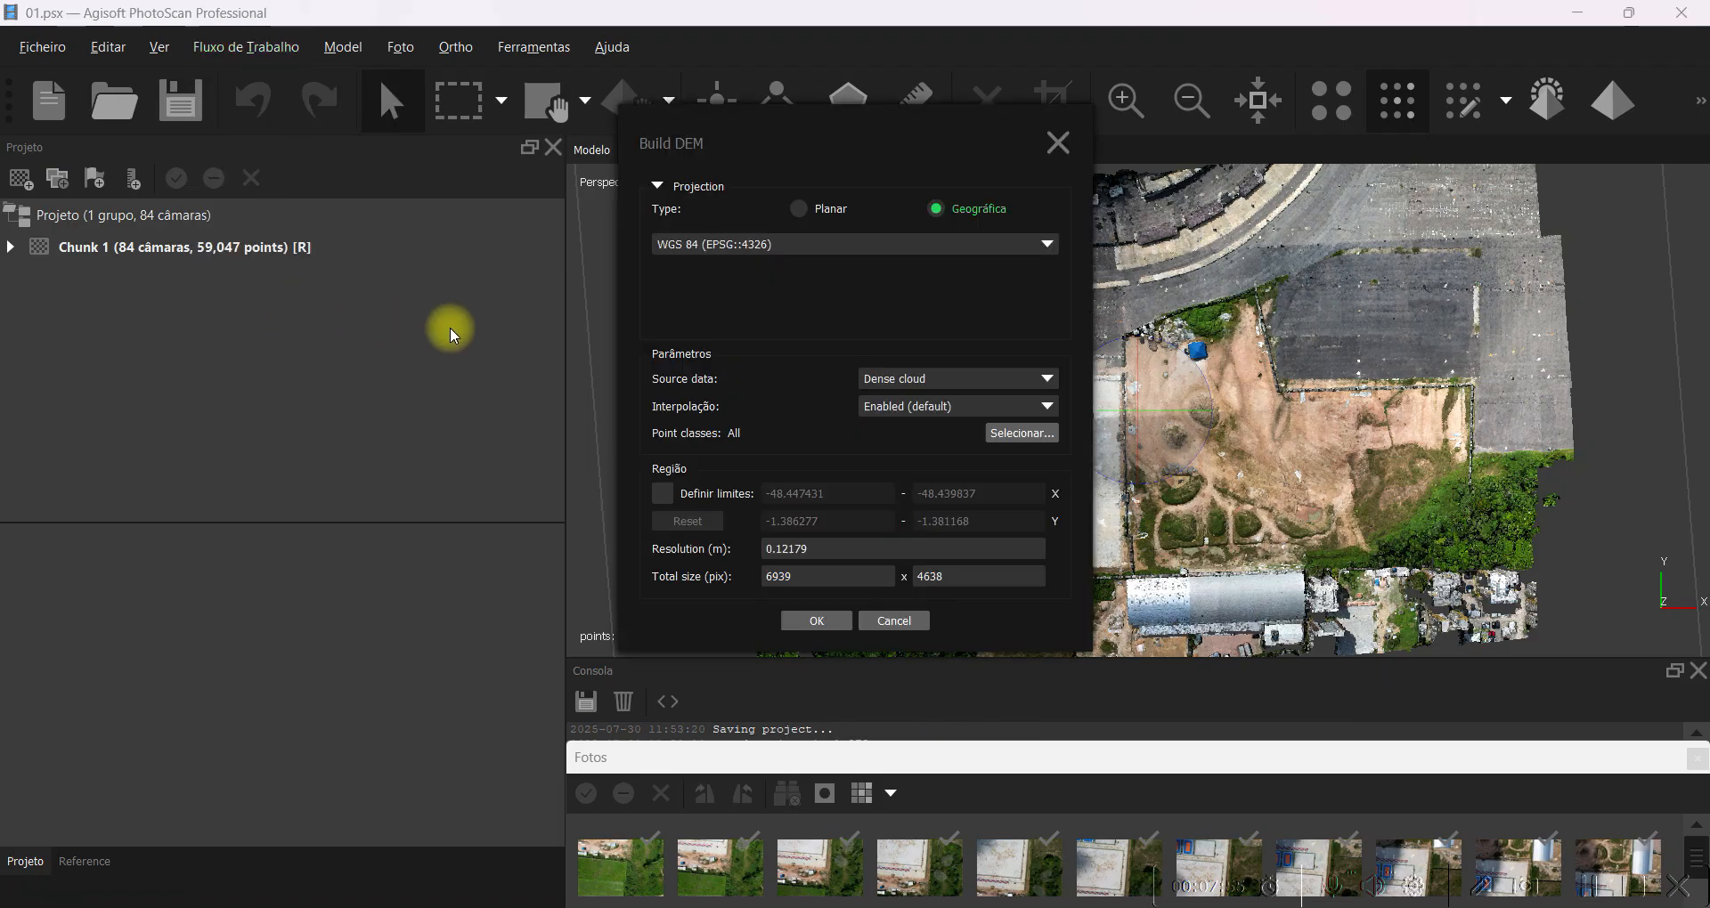
click(1044, 244)
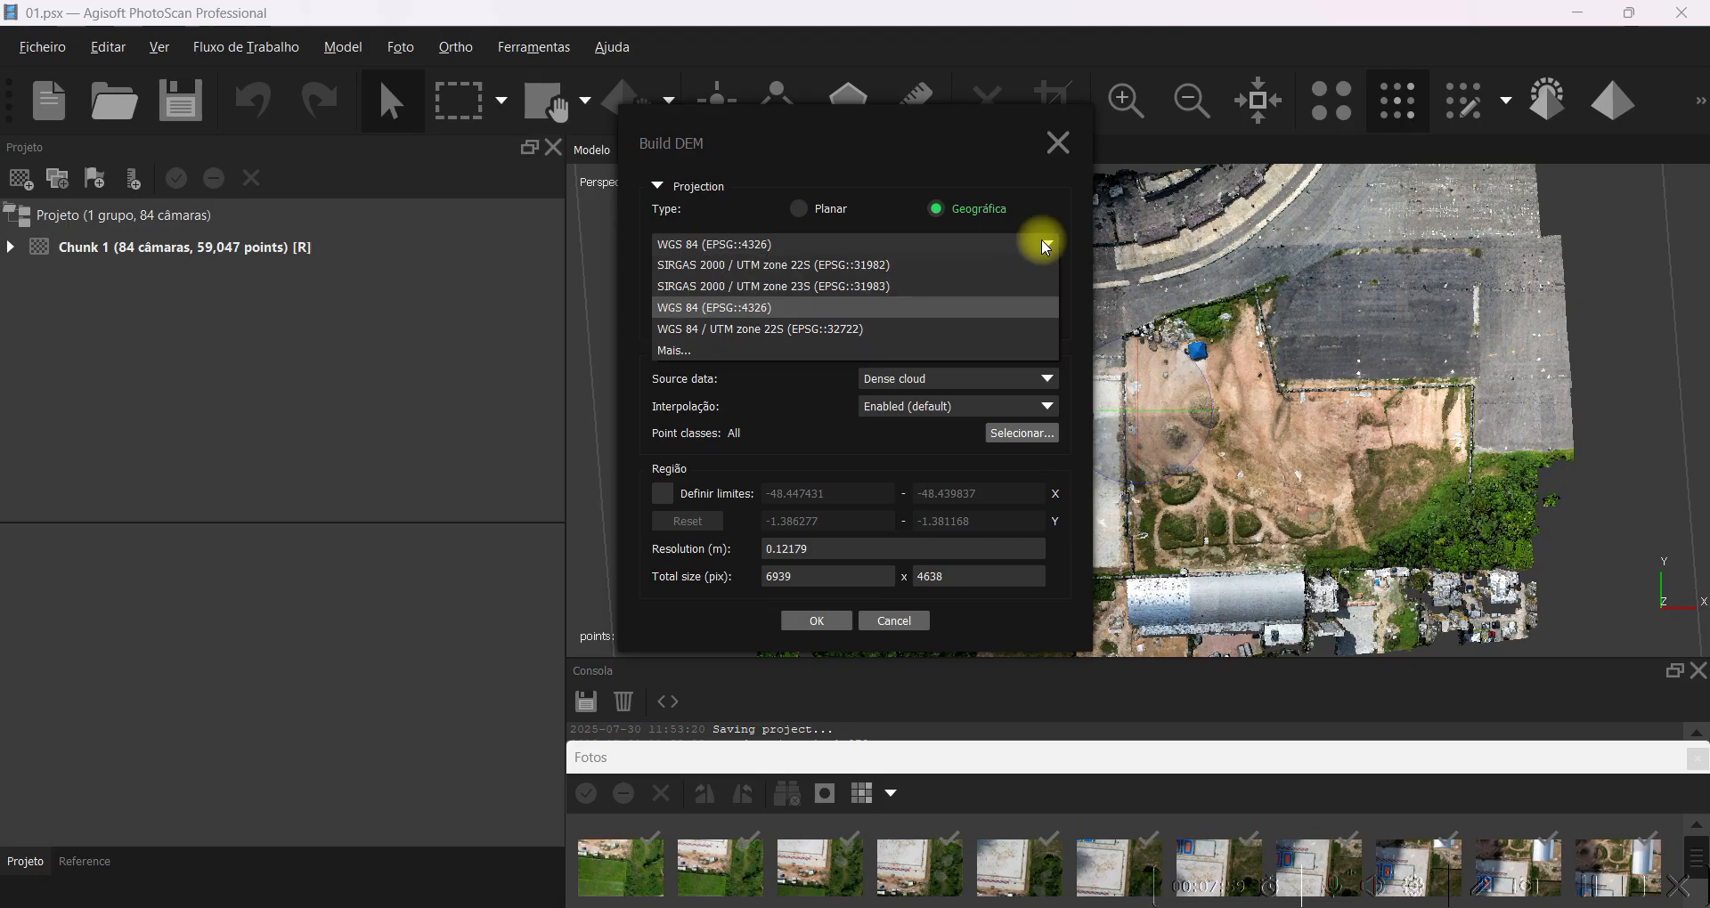
drag(1027, 125, 847, 101)
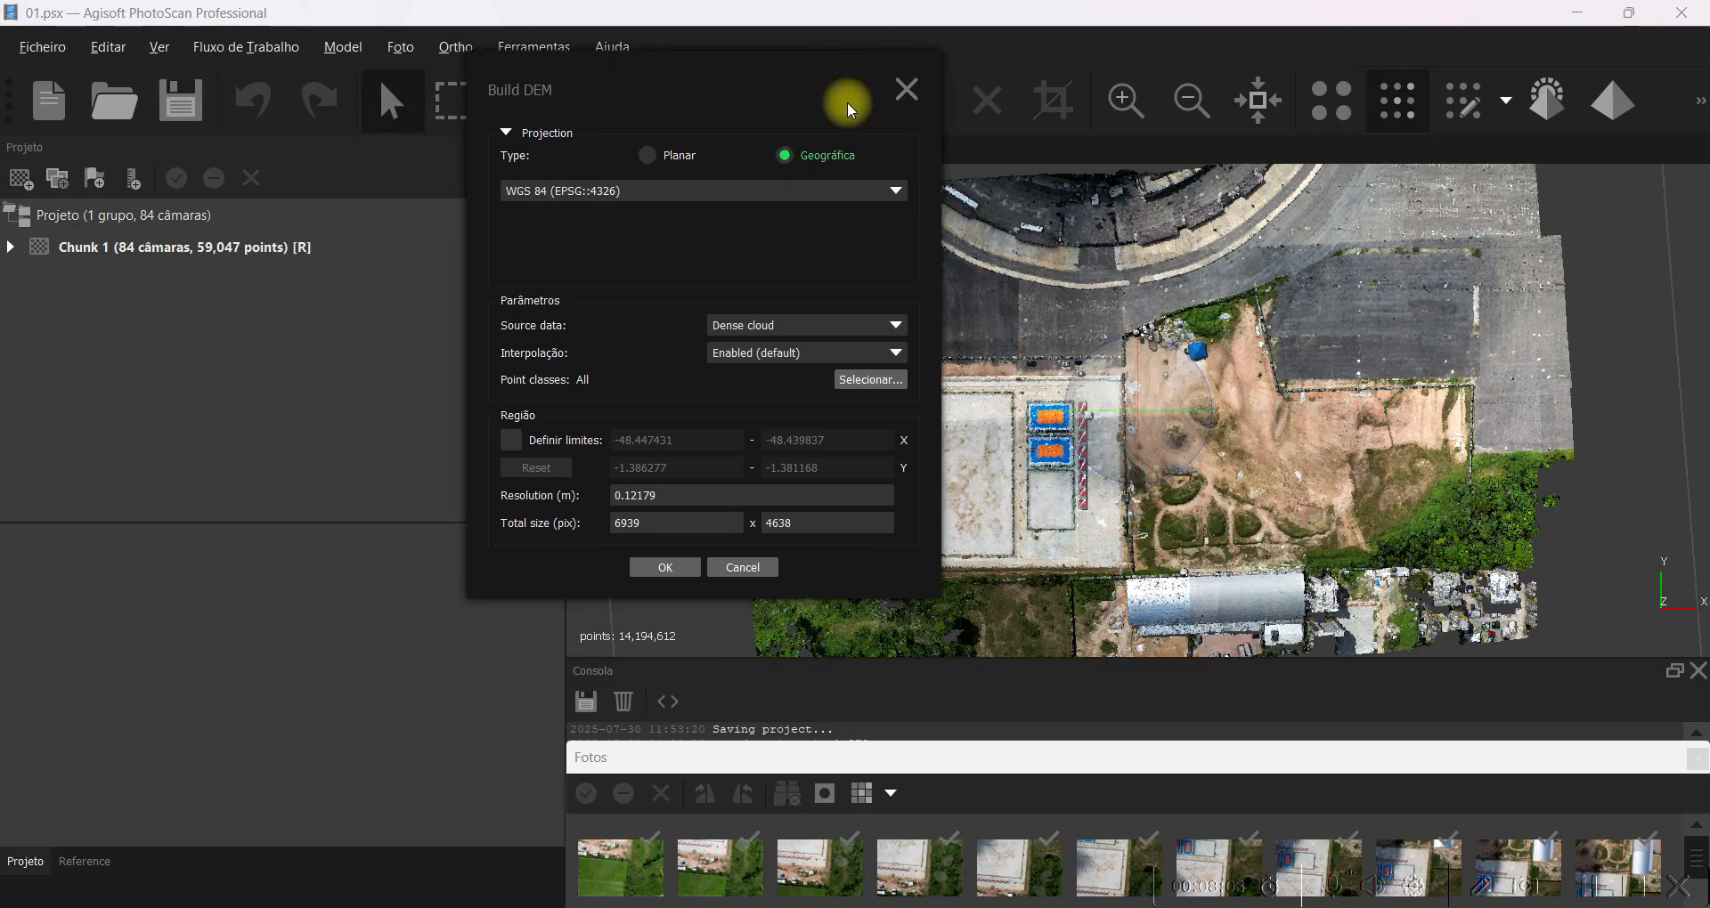
click(893, 192)
click(671, 295)
Set the DEM projection to the projected coordinate system SIRGAS 2000 / UTM zone 22S (EPSG::31982).
scroll(698, 287, down, 3)
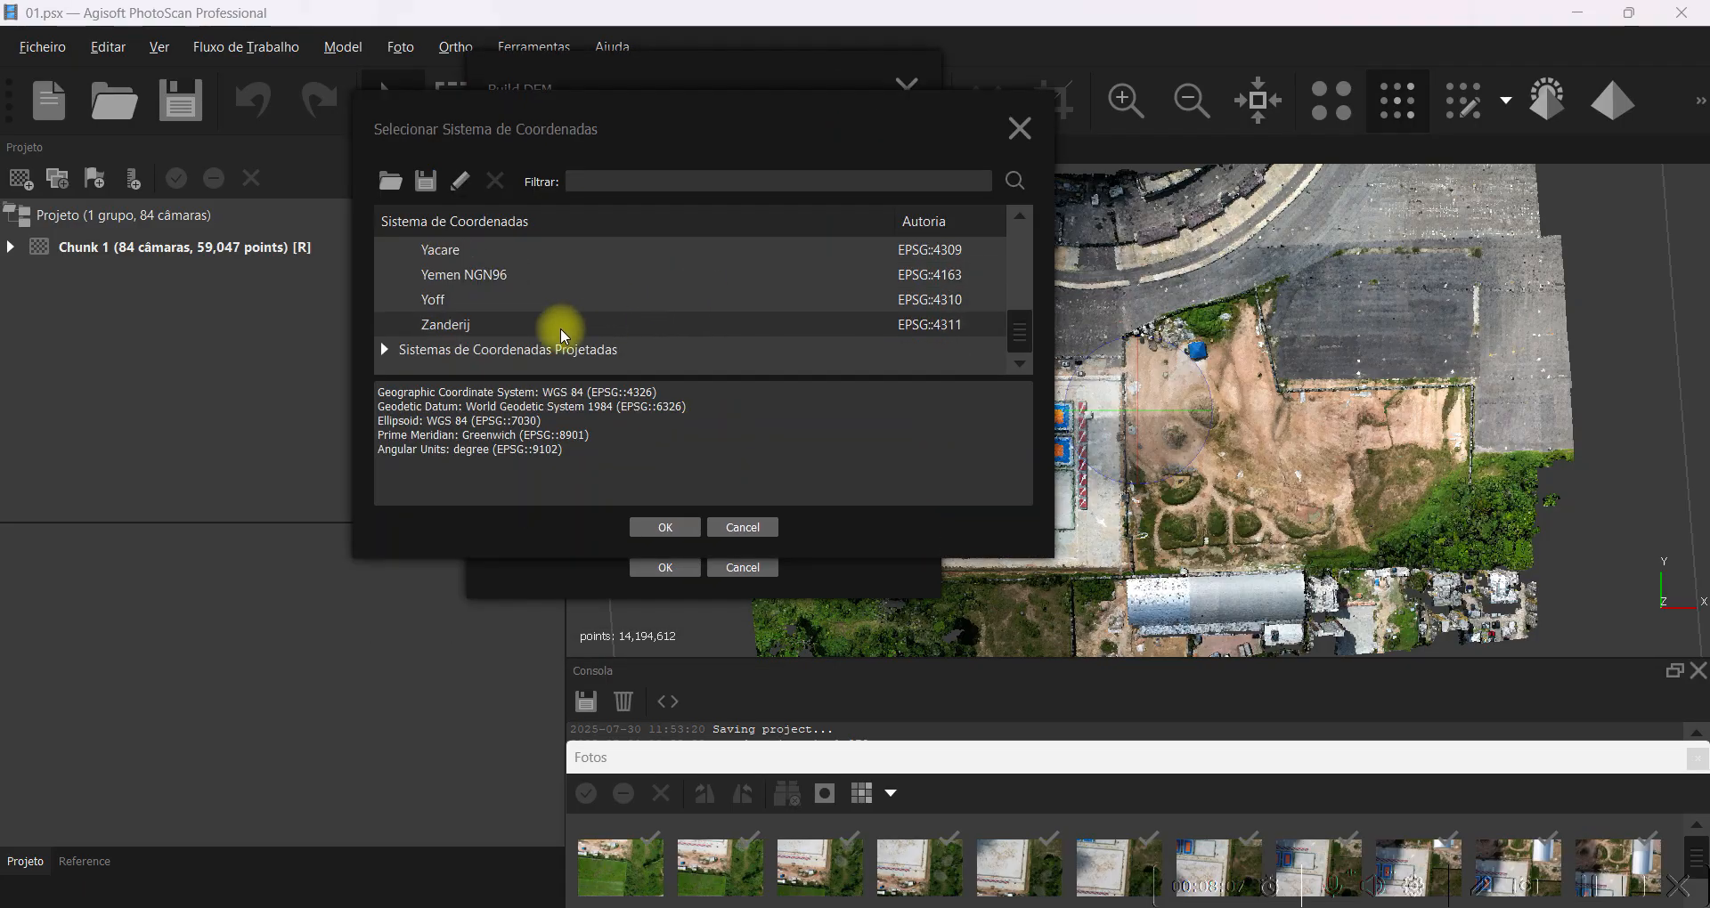
click(386, 350)
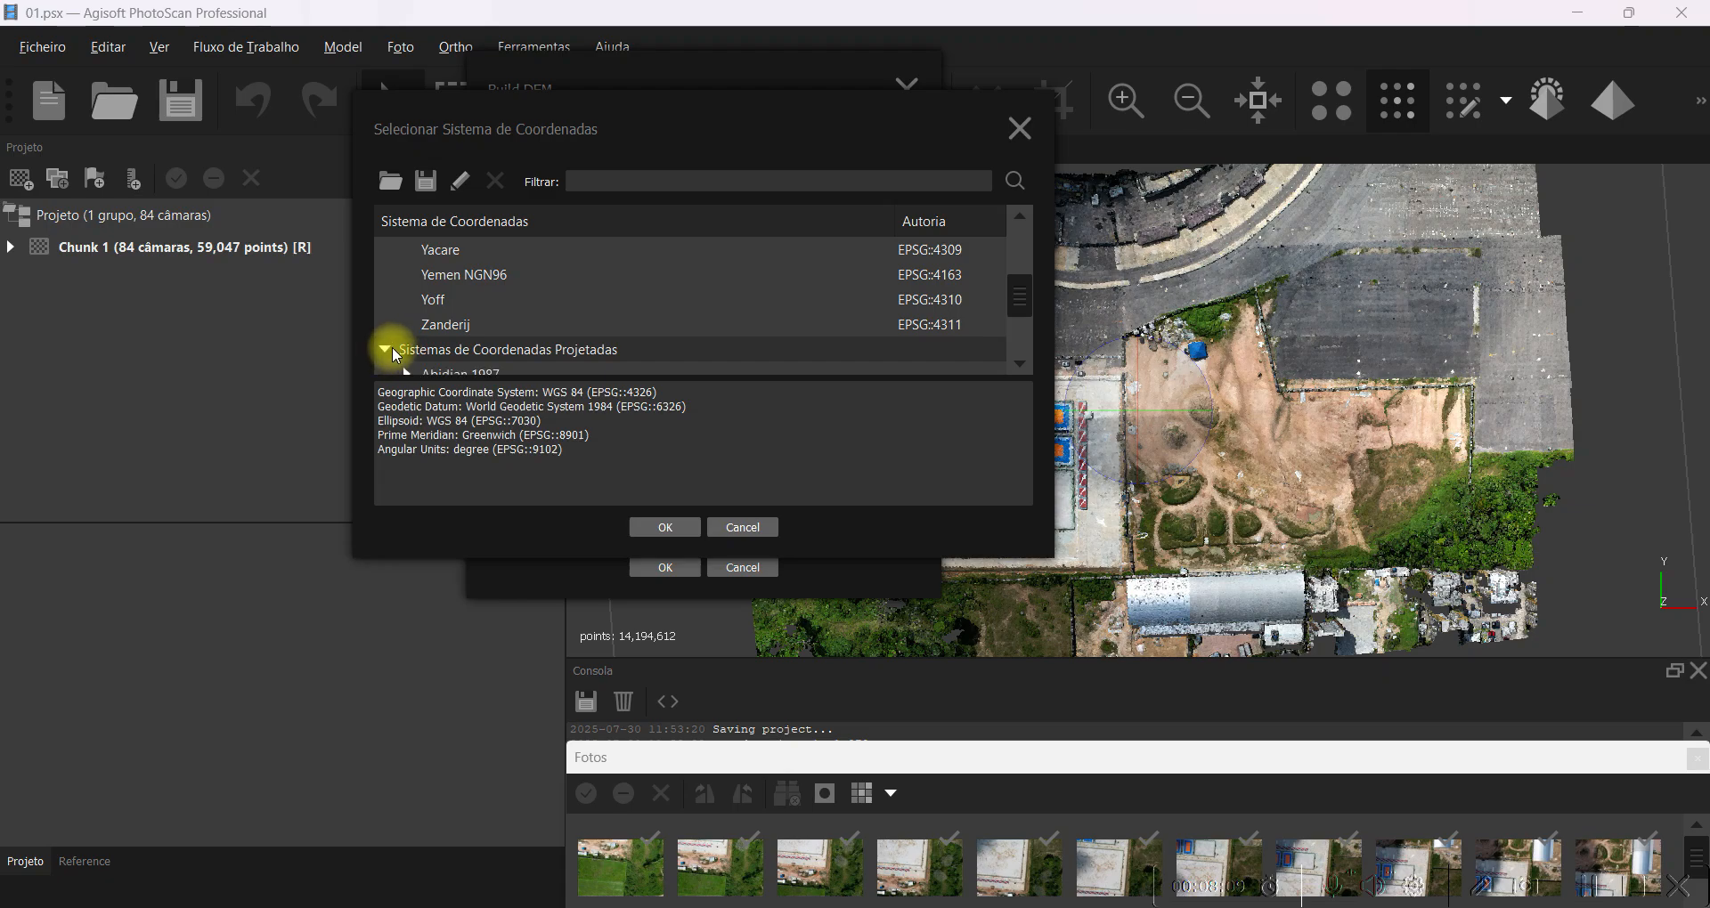
scroll(483, 318, down, 1)
scroll(483, 318, down, 15)
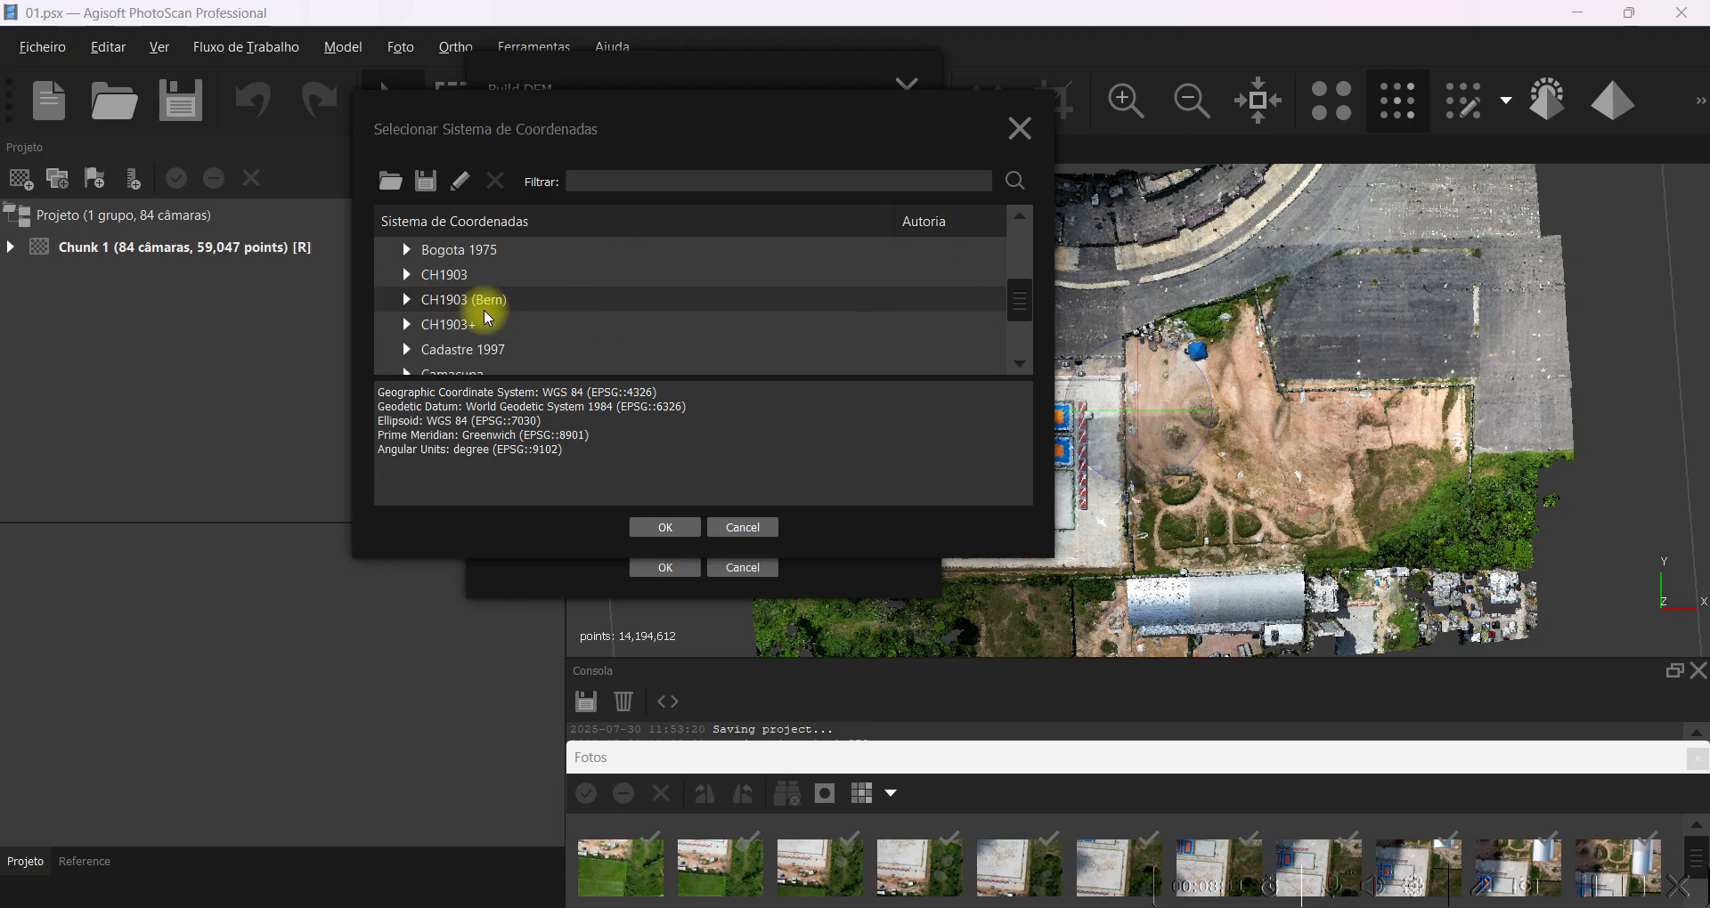
scroll(488, 318, down, 20)
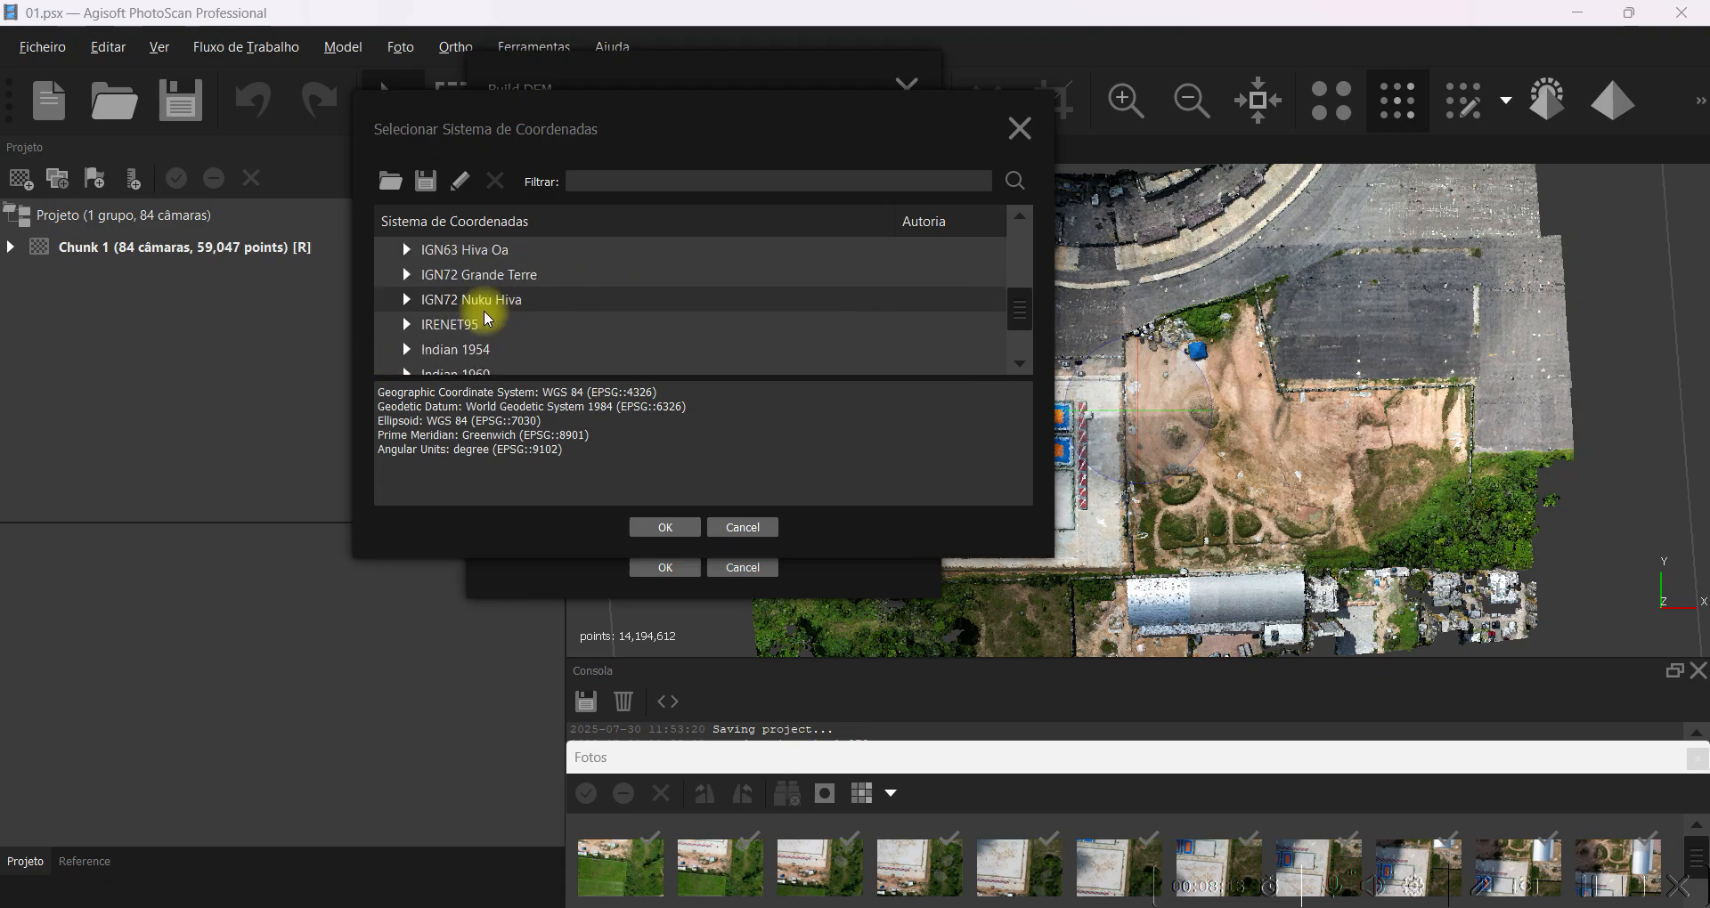
scroll(488, 318, down, 20)
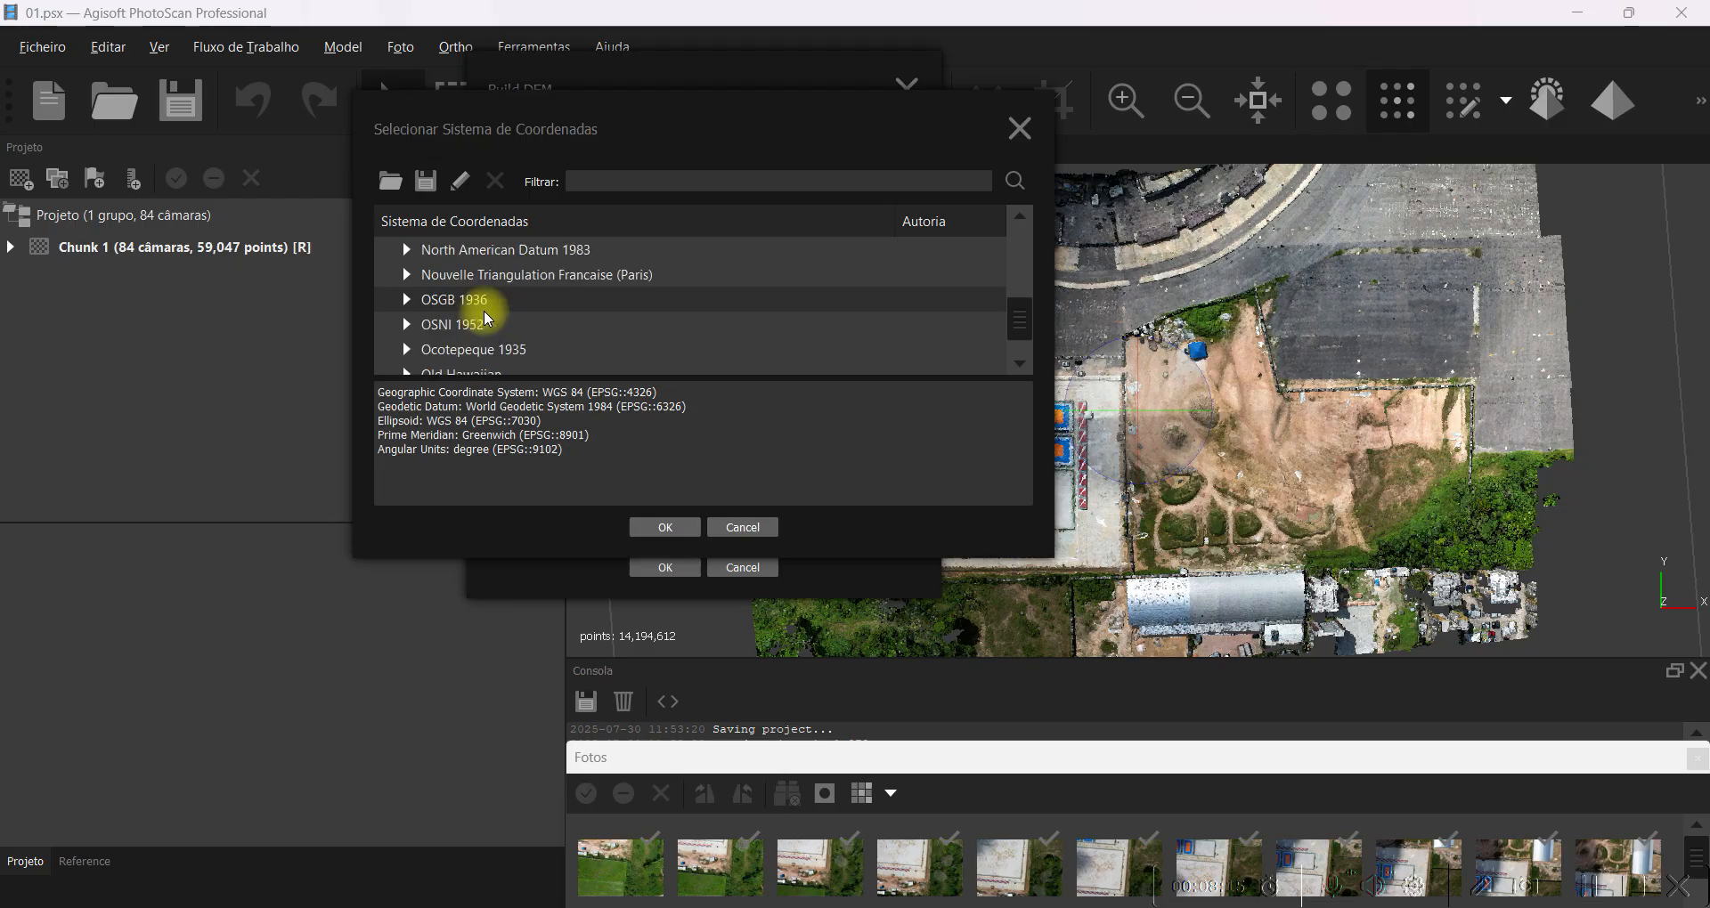
scroll(488, 318, down, 20)
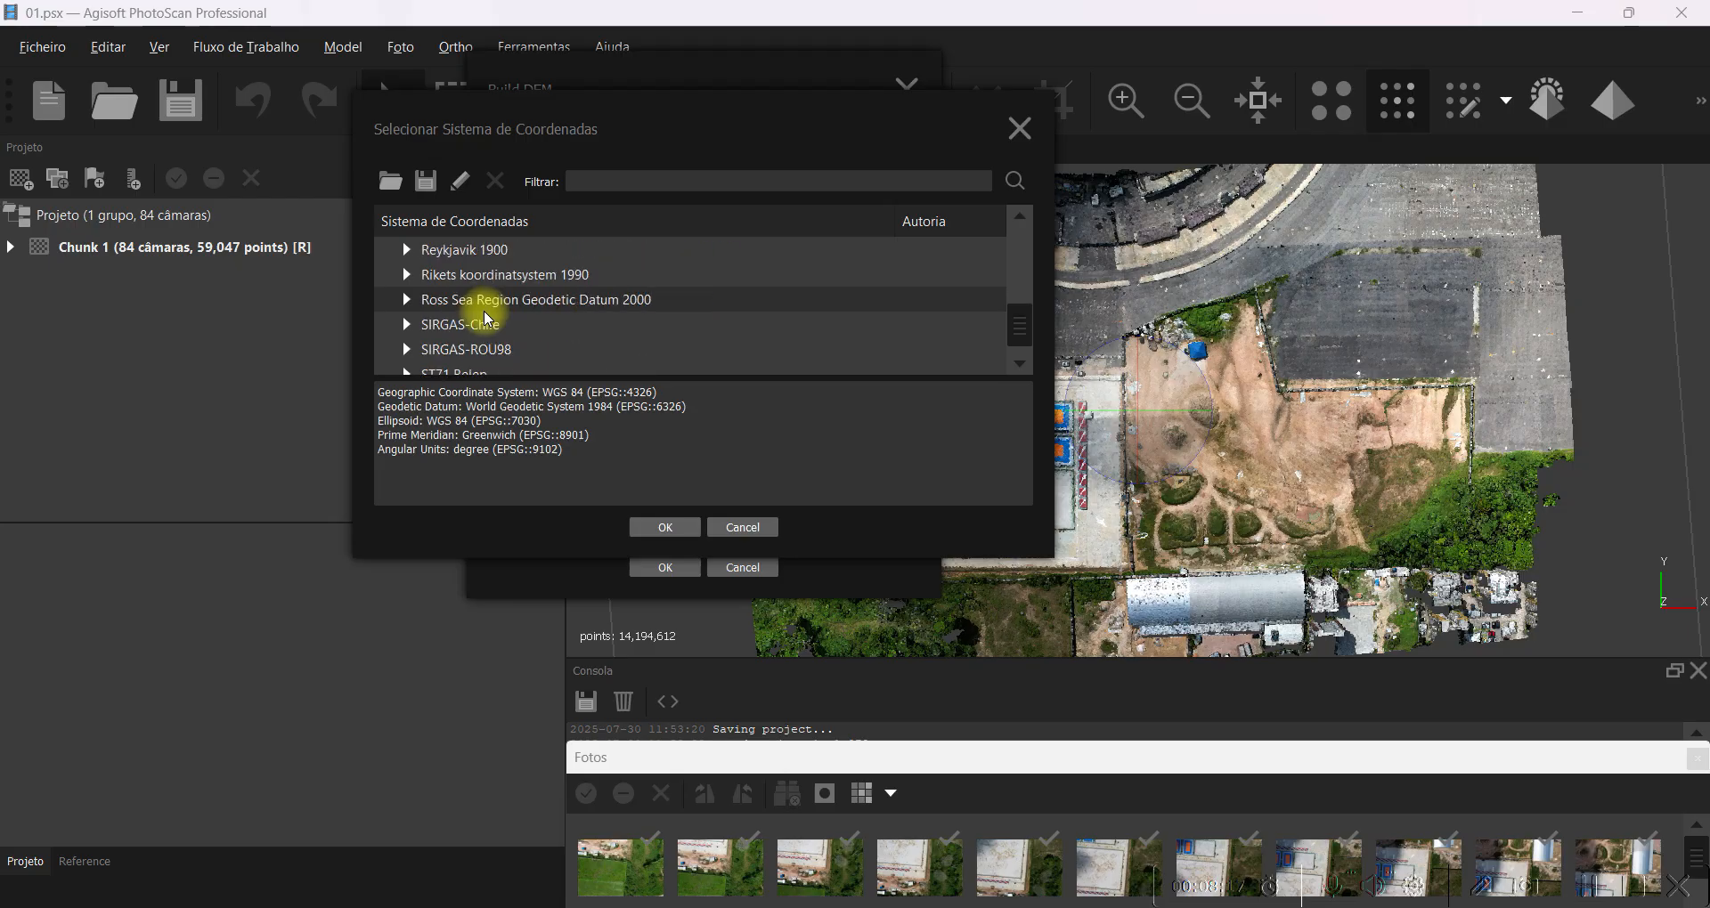
scroll(488, 318, down, 3)
scroll(488, 318, down, 6)
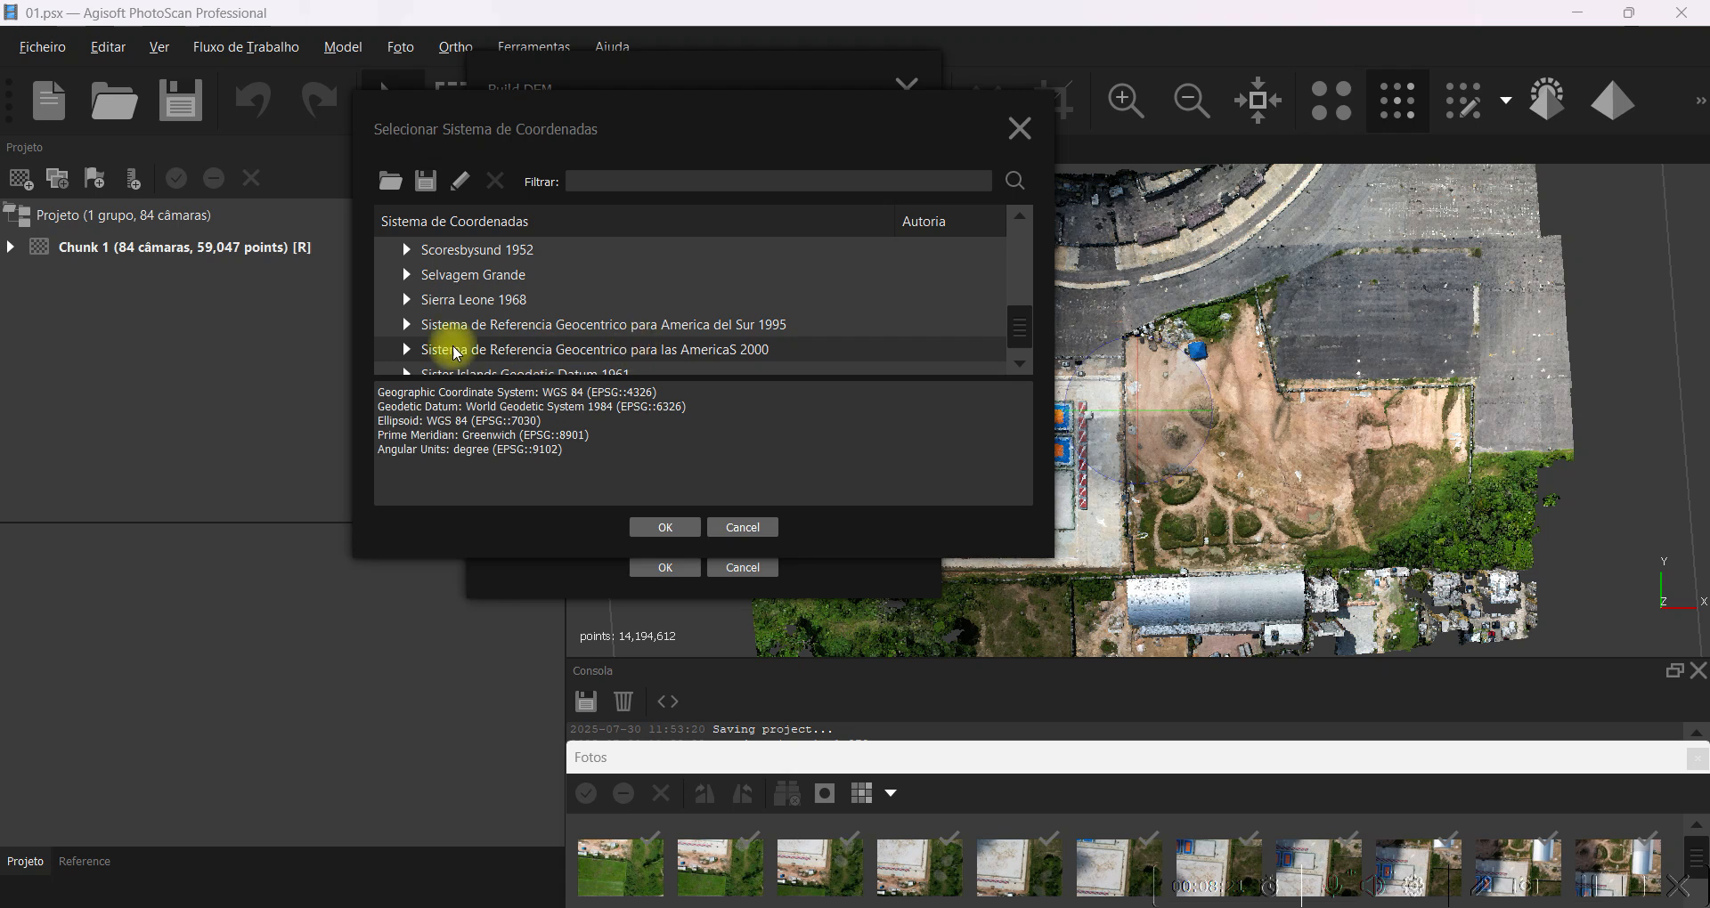
scroll(503, 316, down, 3)
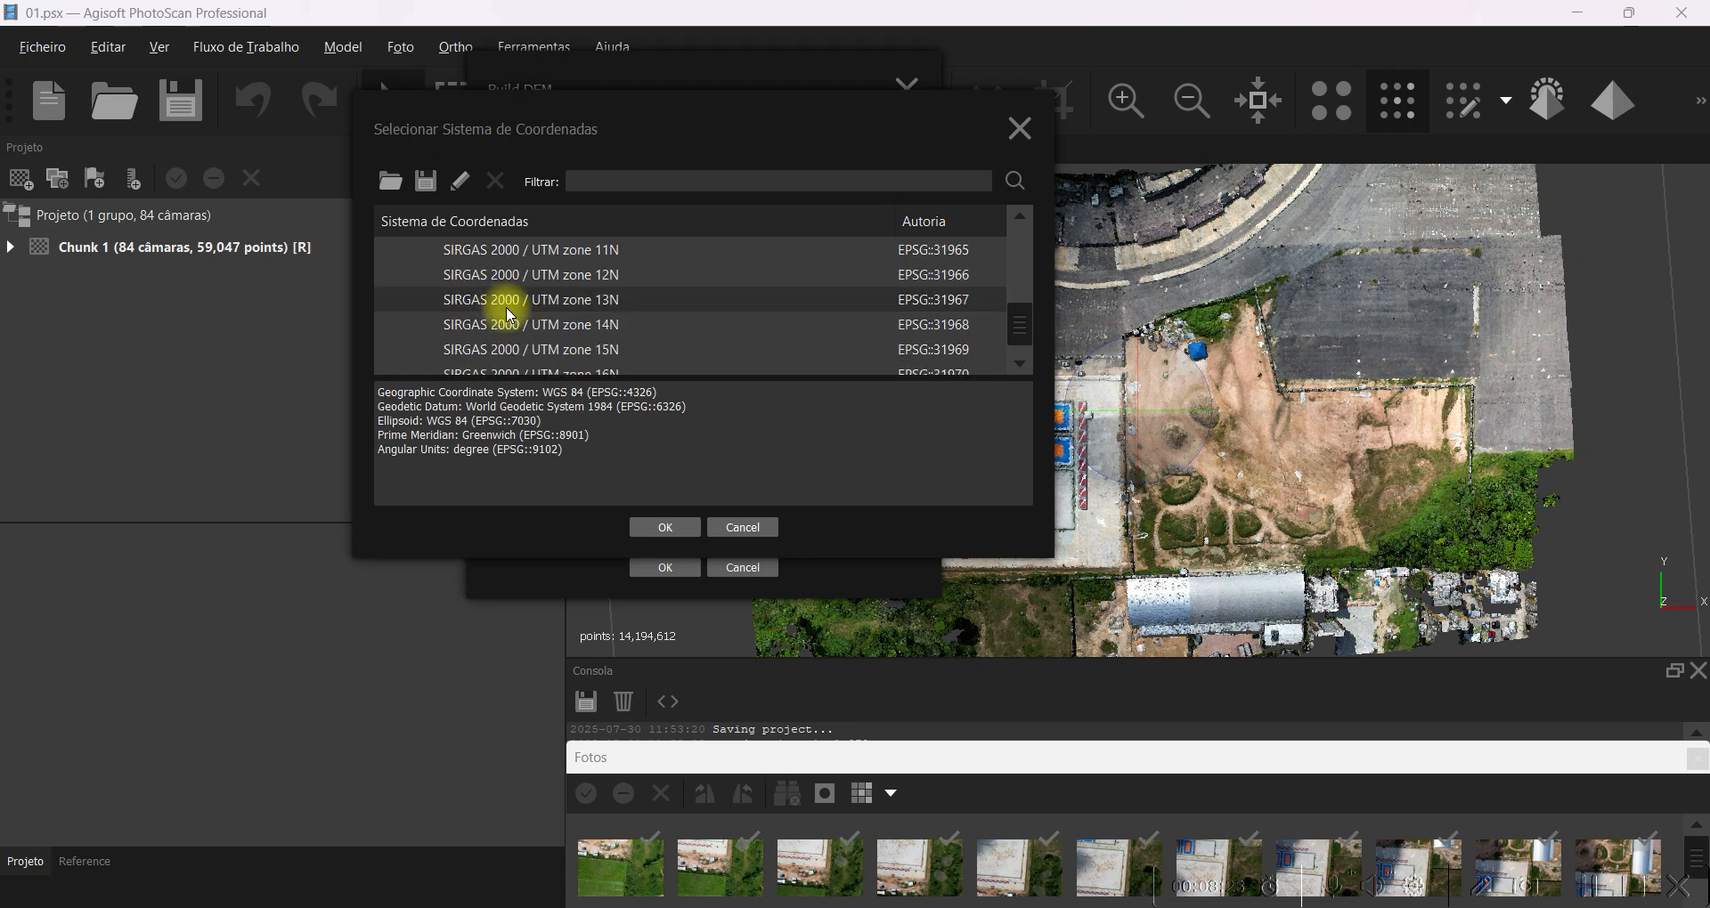
scroll(552, 307, down, 2)
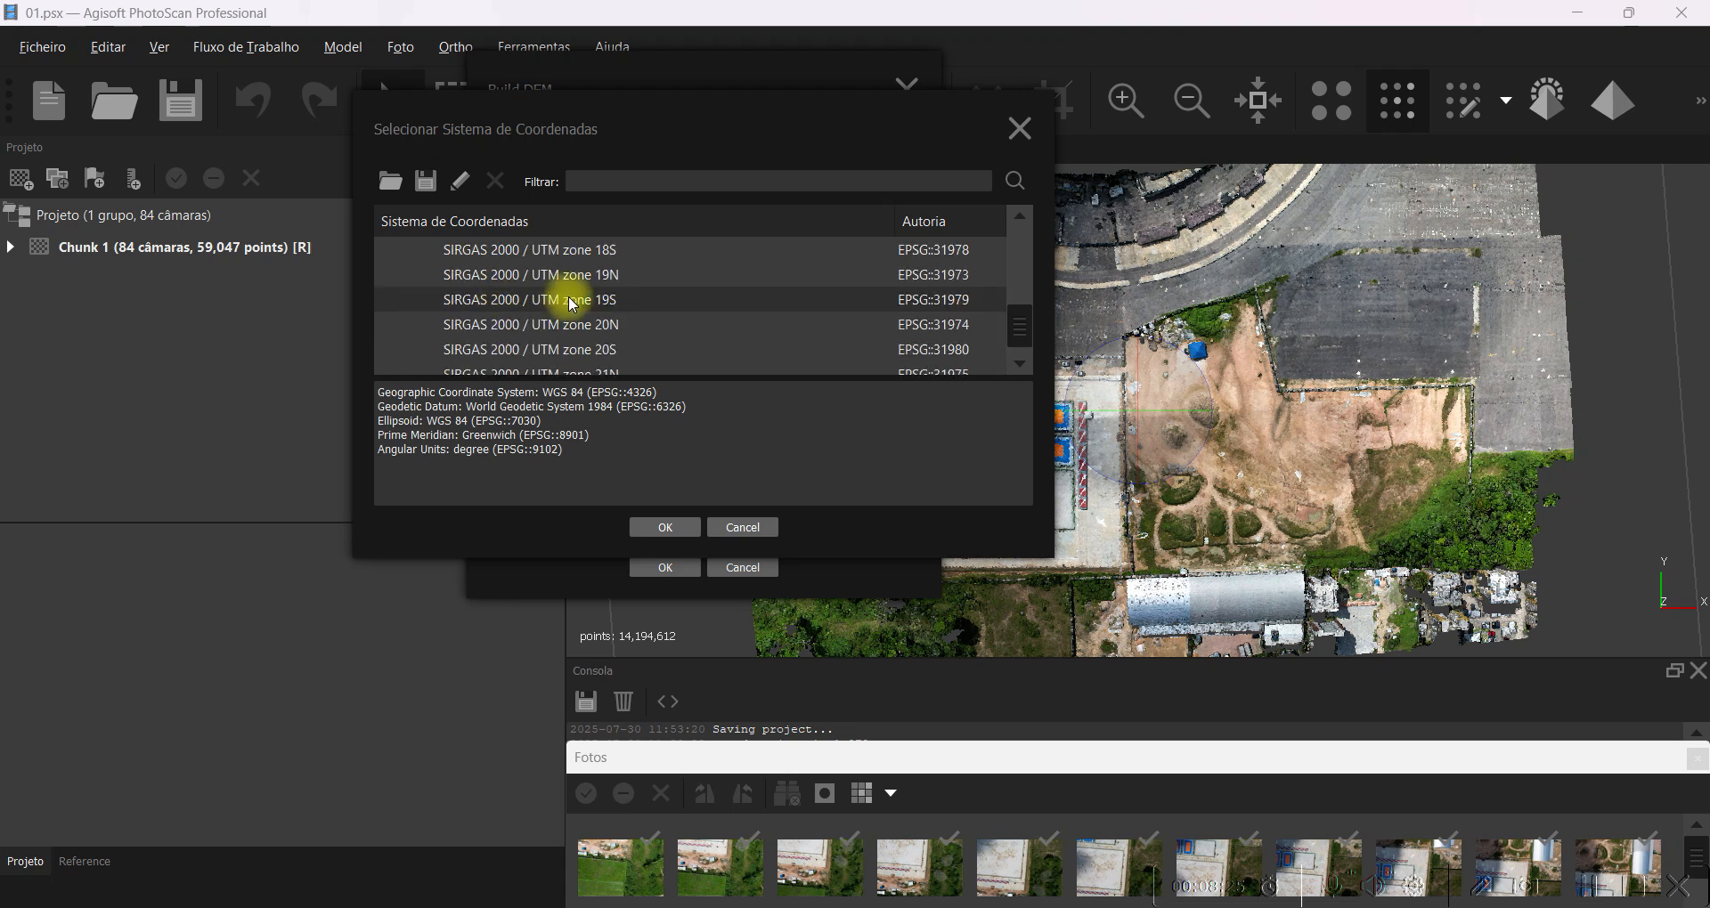
scroll(572, 310, down, 1)
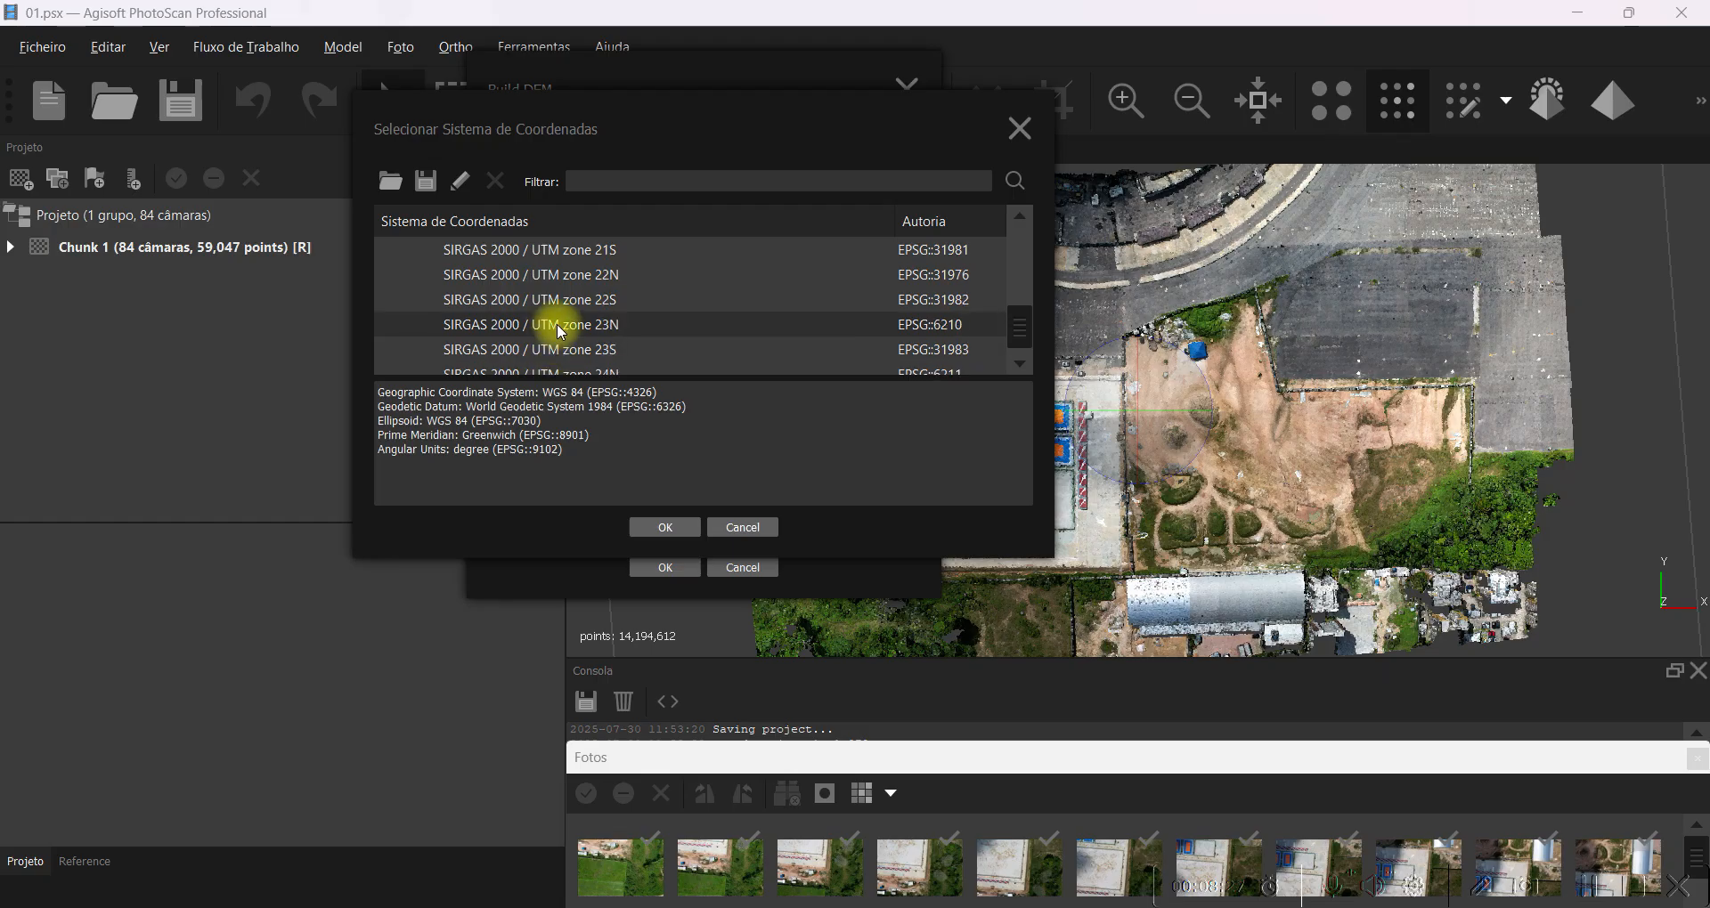
click(569, 299)
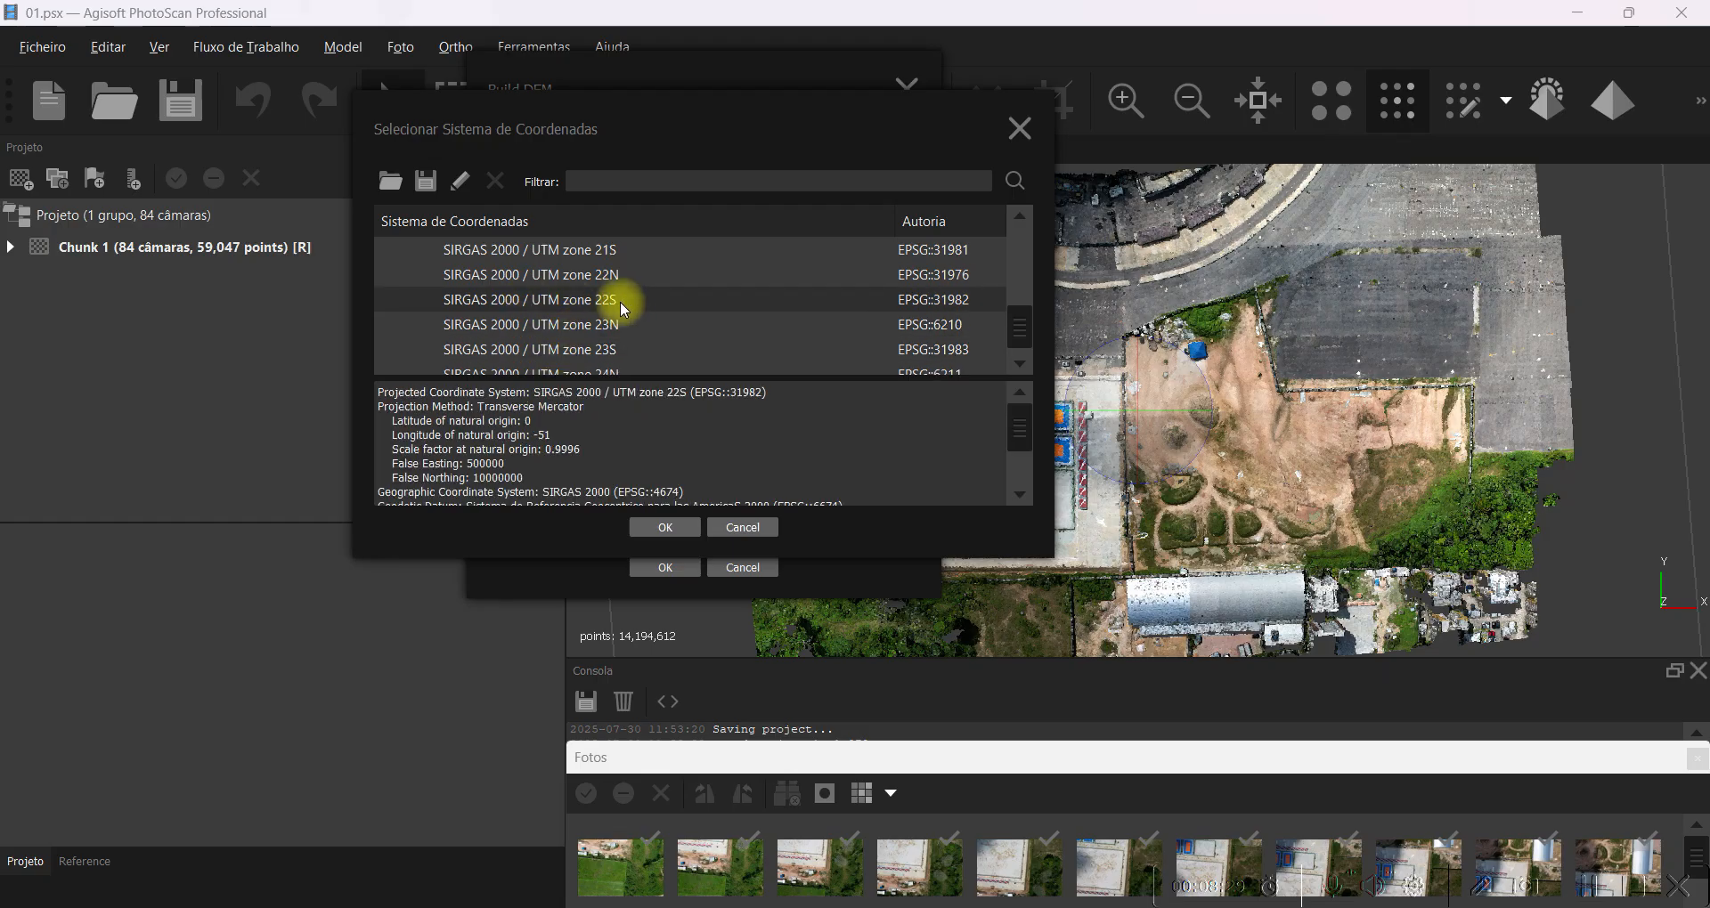
click(667, 532)
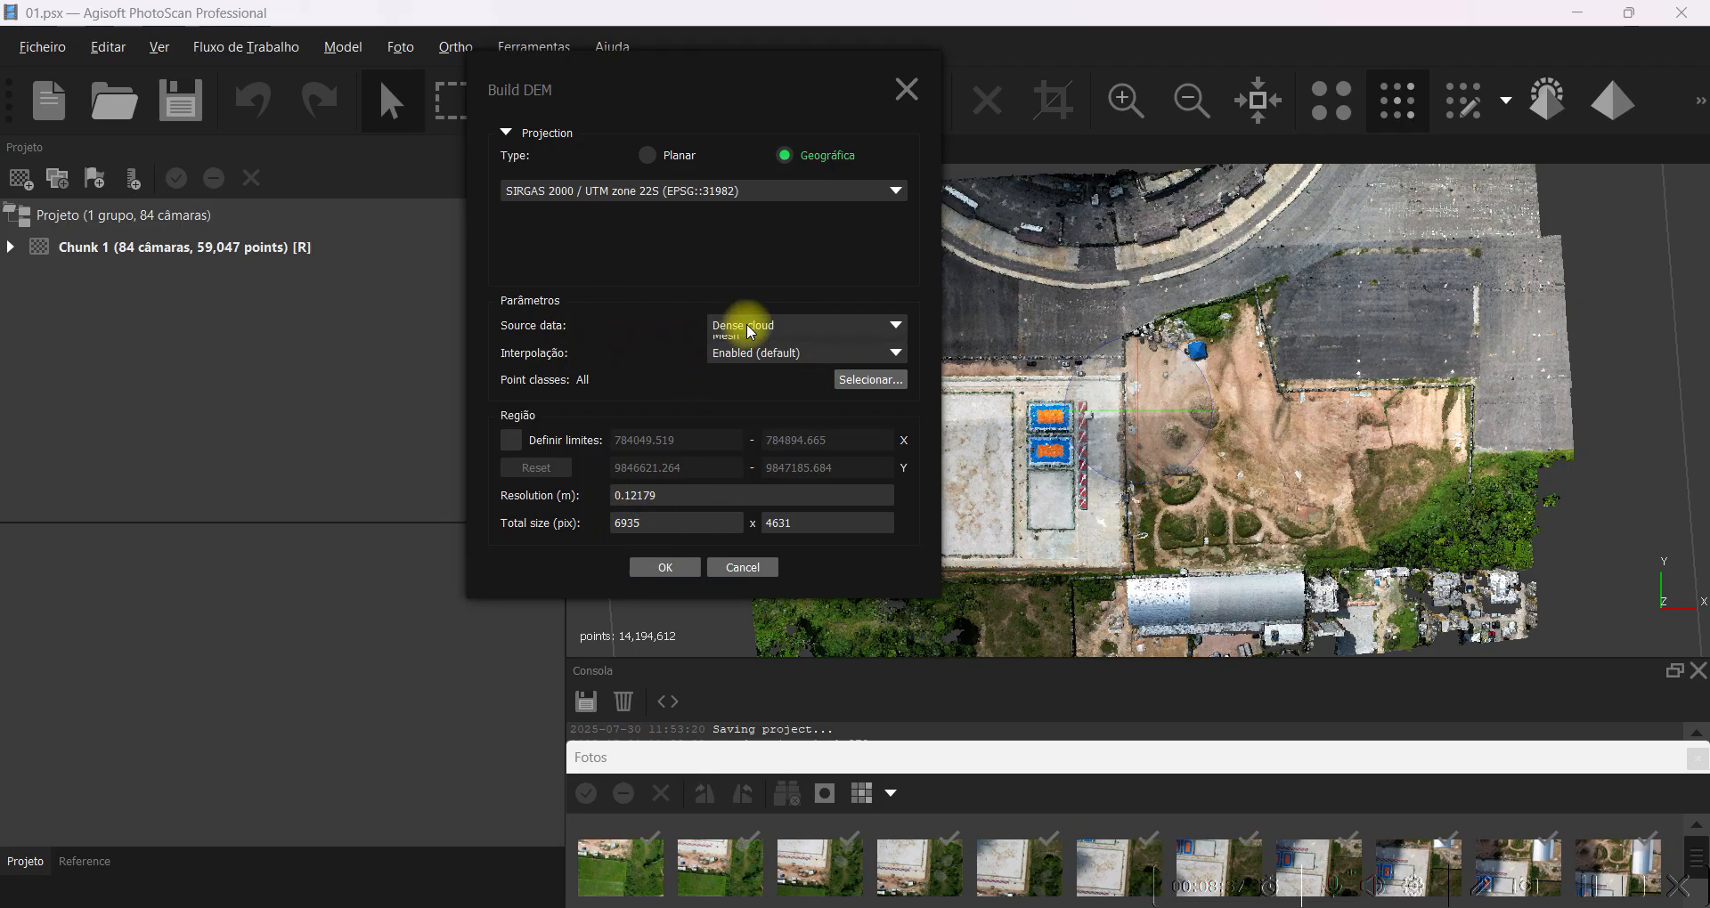
Build the DEM from the Dense cloud with interpolation Enabled (default) and a resolution of 0.12179 m.
click(741, 326)
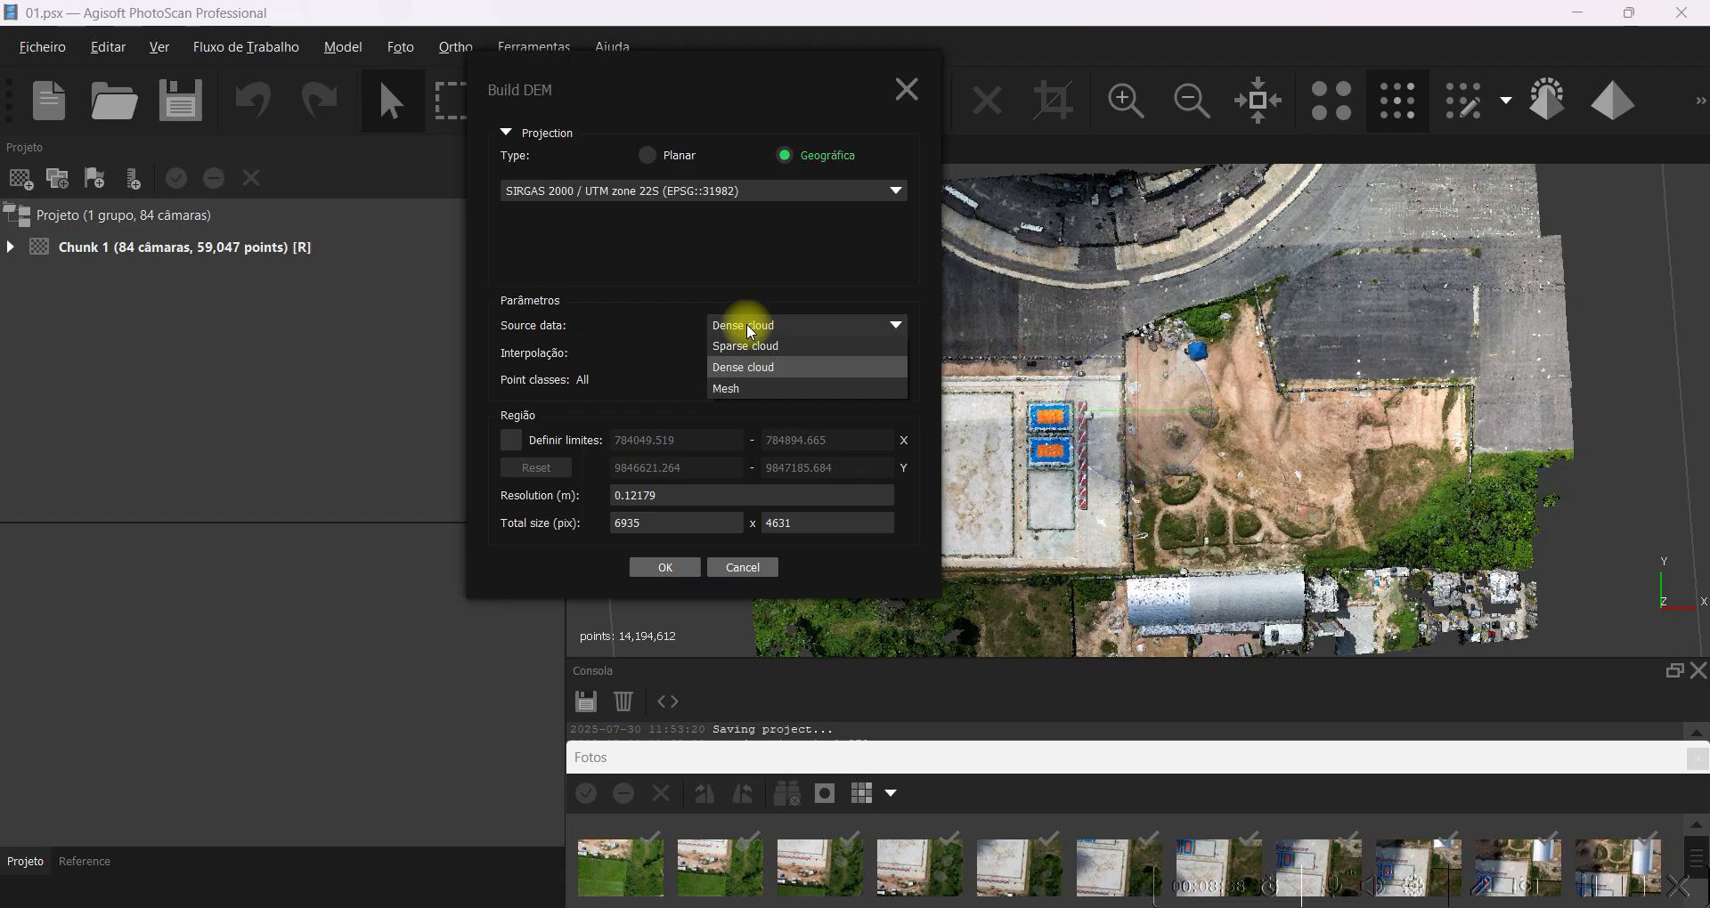
click(762, 367)
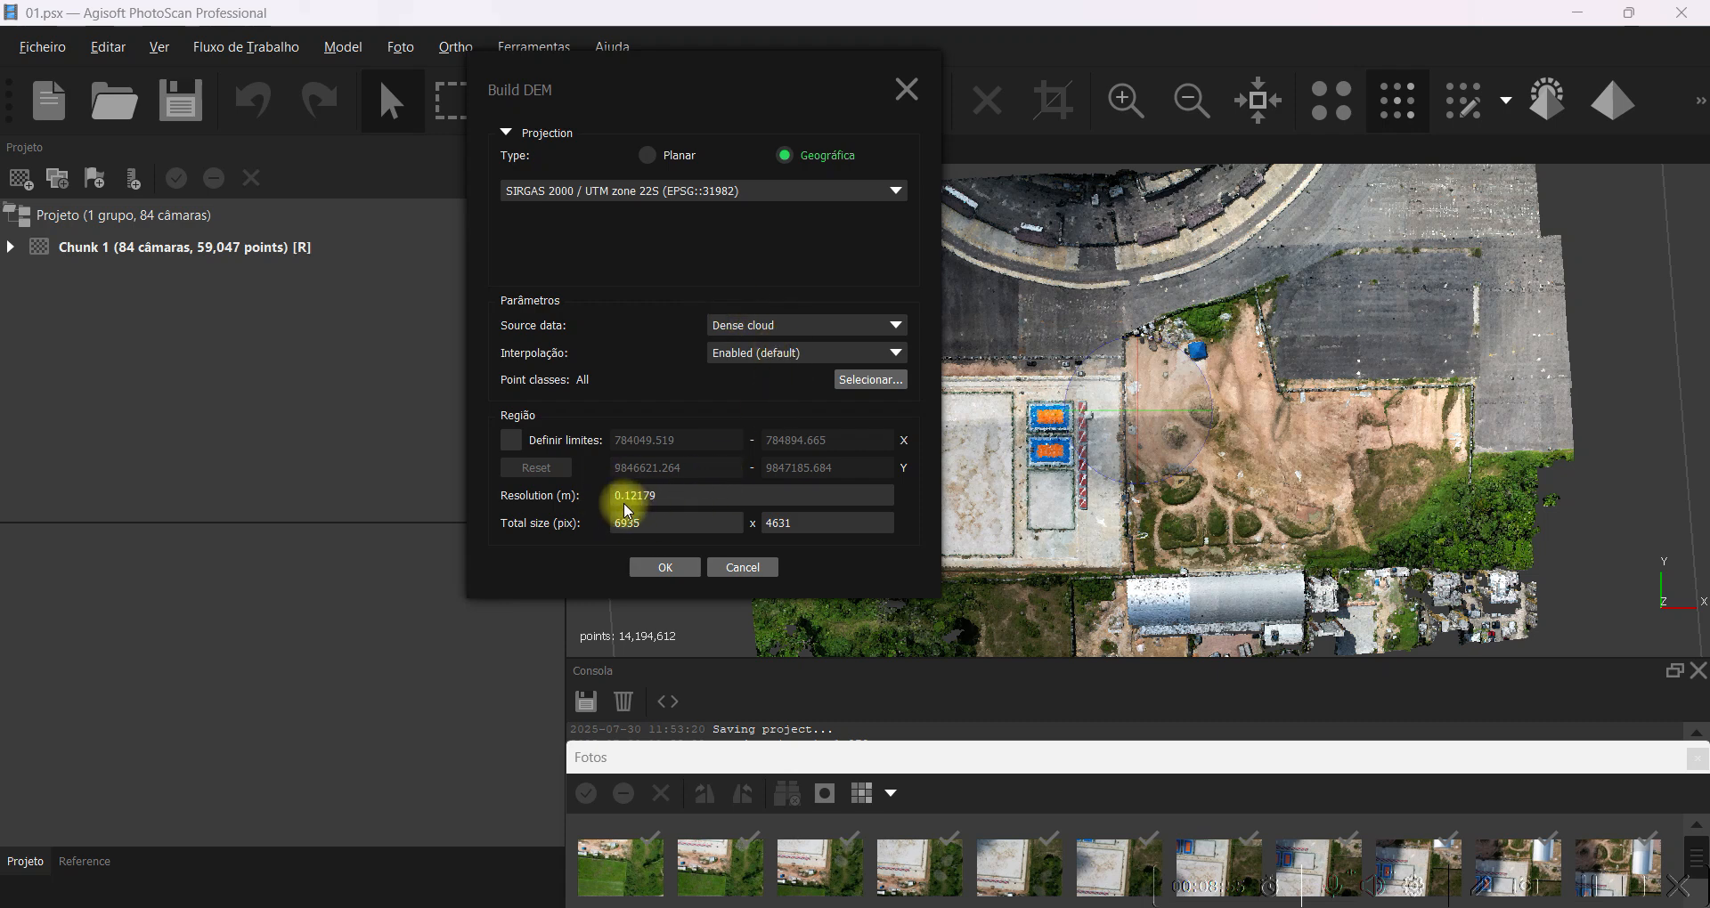
click(660, 568)
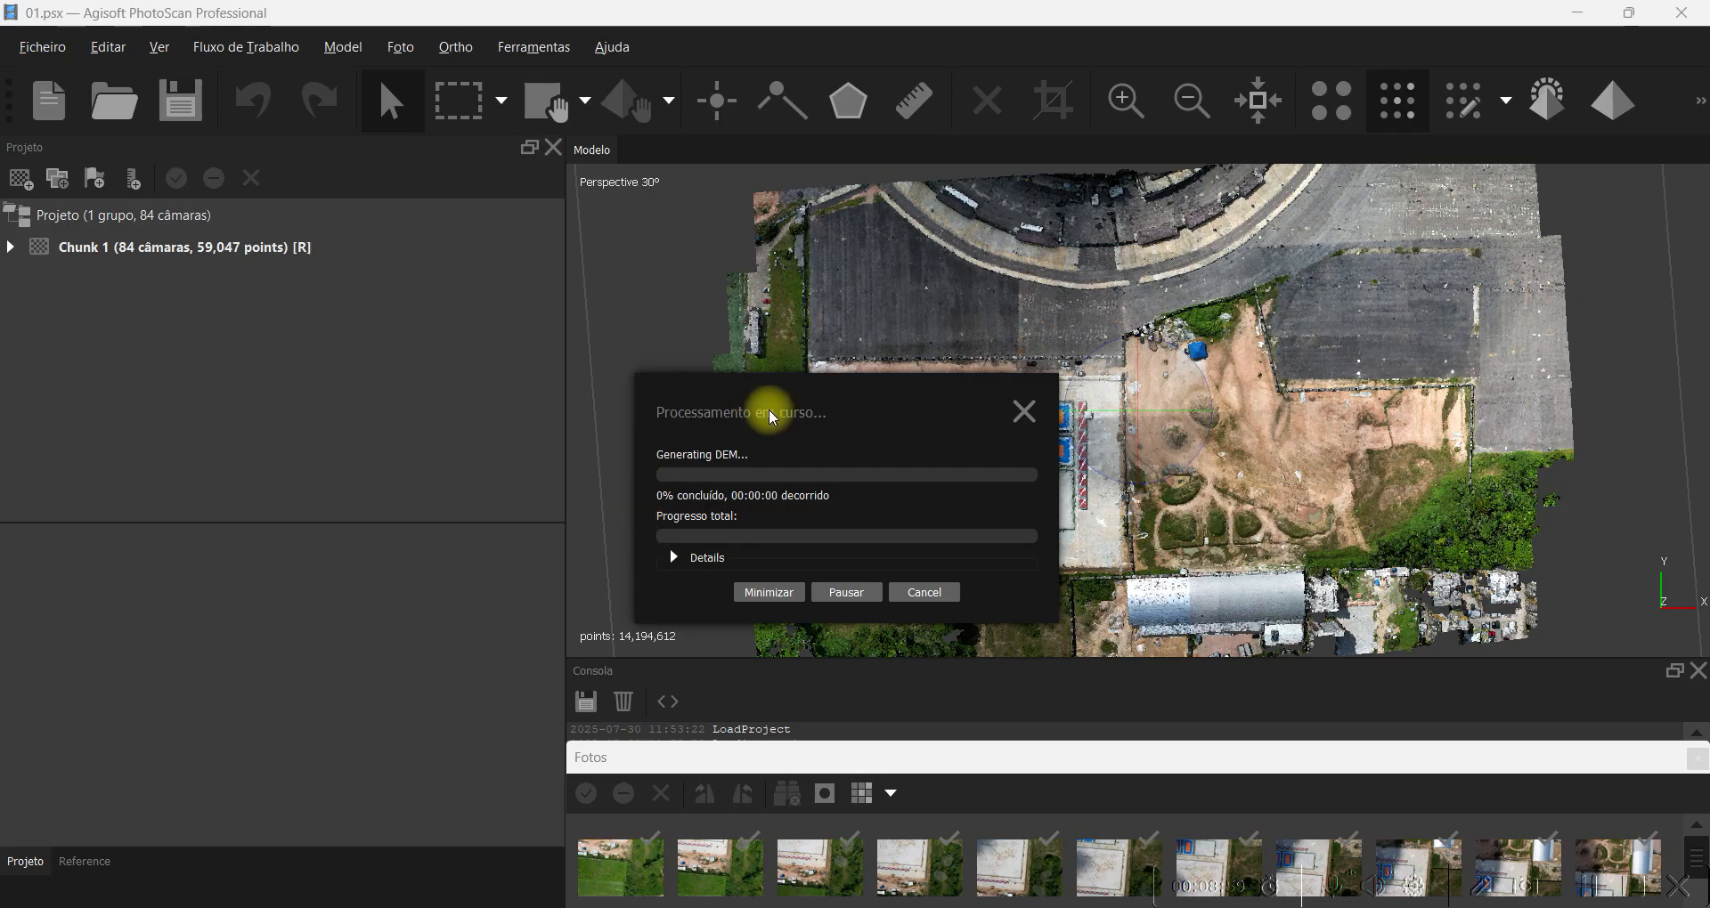
Expand Chunk 1 once the DEM is generated and open the DEM in the Ortho view.
drag(773, 398, 861, 236)
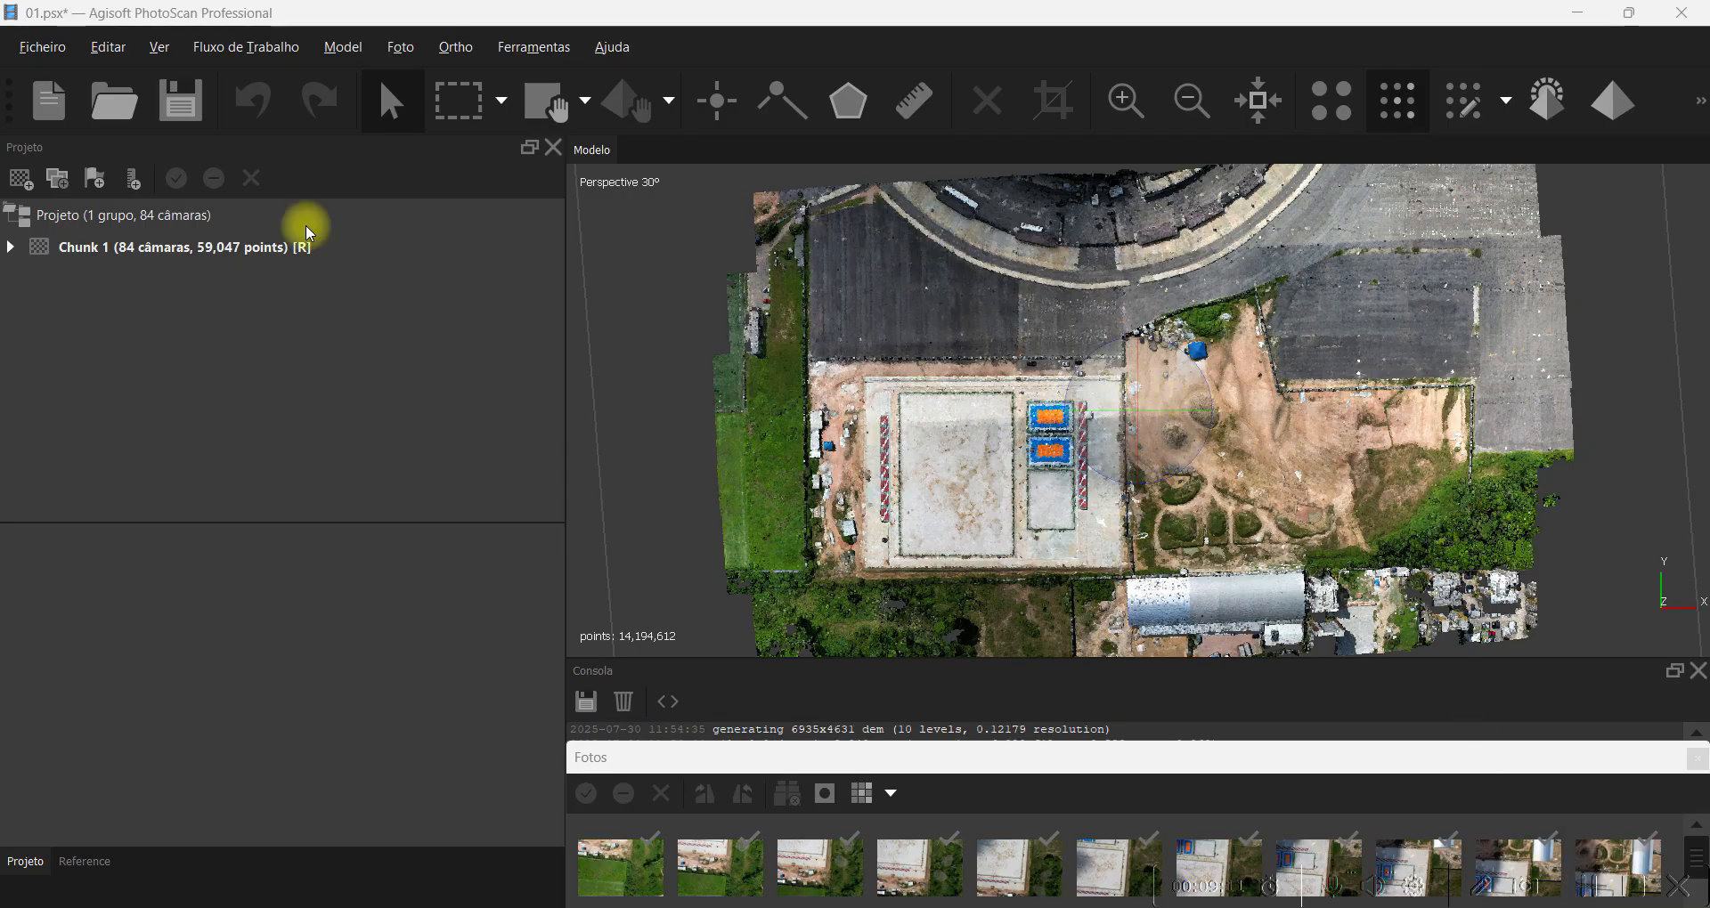
click(8, 249)
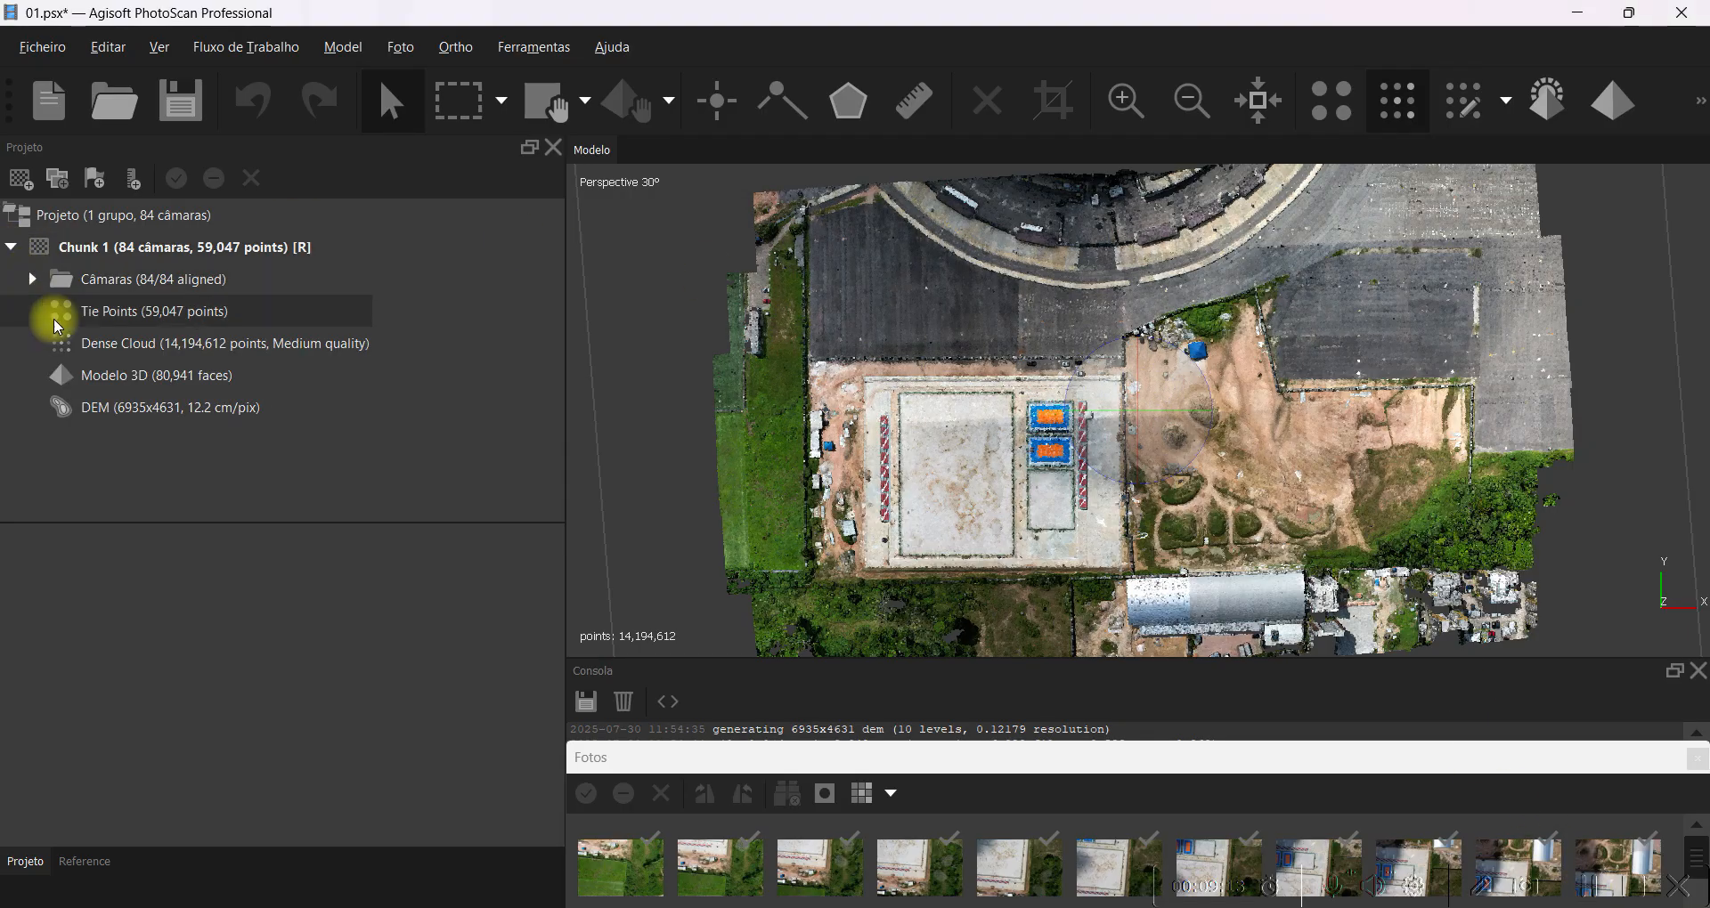
click(108, 415)
double_click(109, 416)
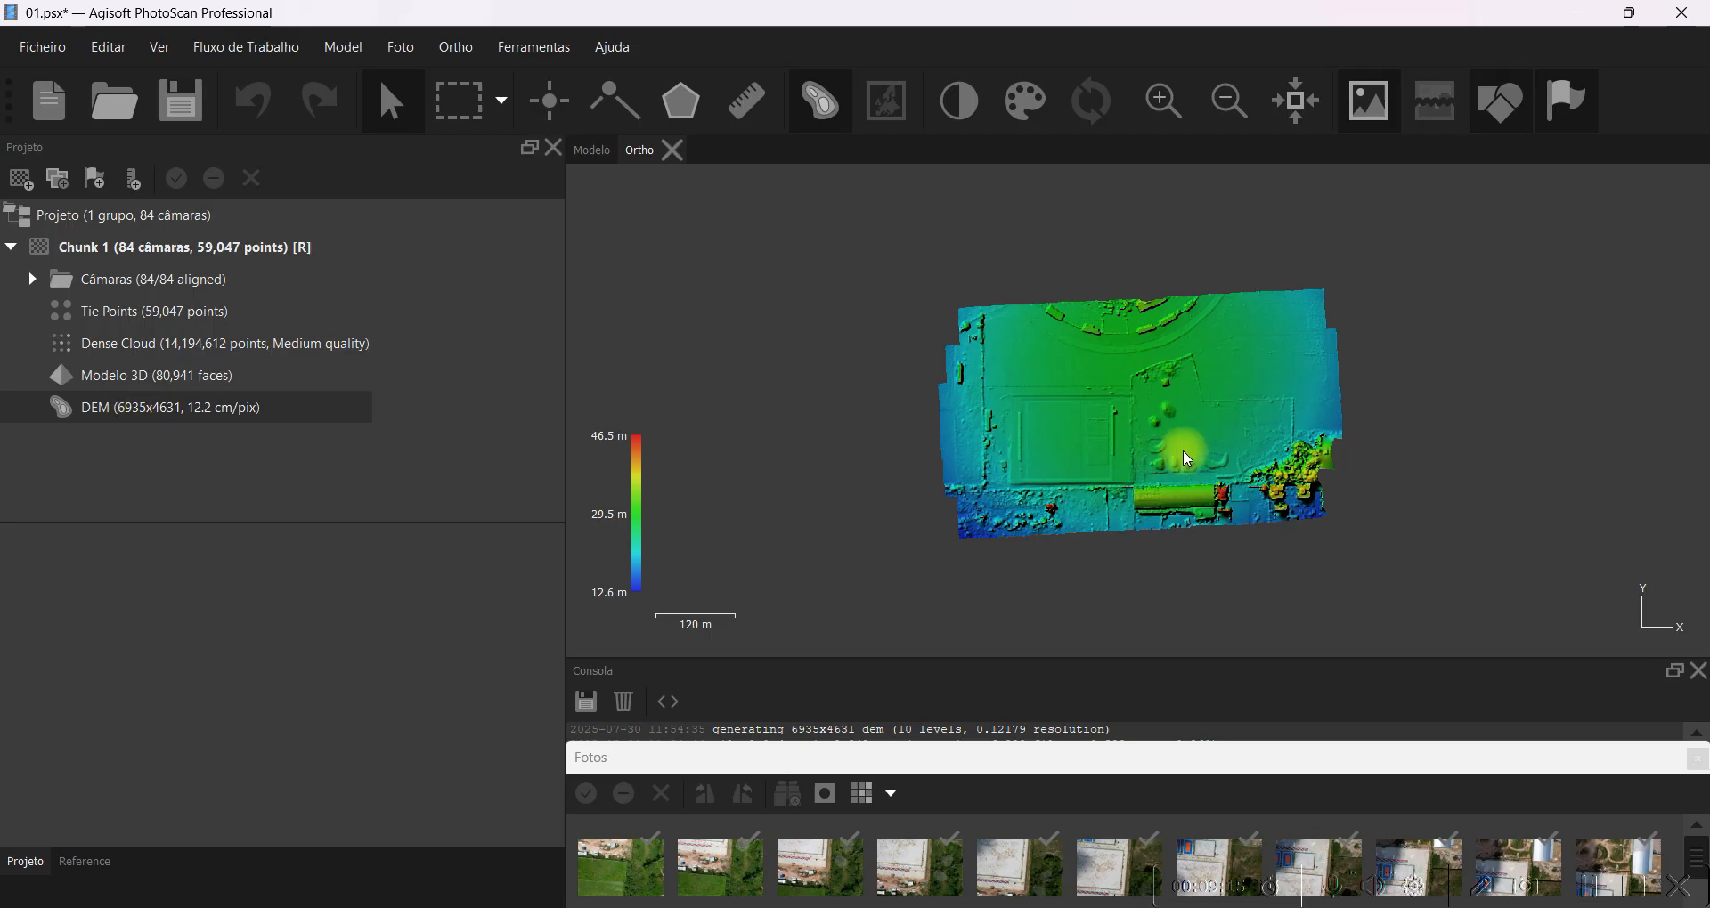
Examine the DEM's relief across the rectangular court area, the mounds and the full survey extent.
scroll(1185, 450, up, 5)
drag(1038, 395, 1252, 393)
scroll(1126, 413, up, 5)
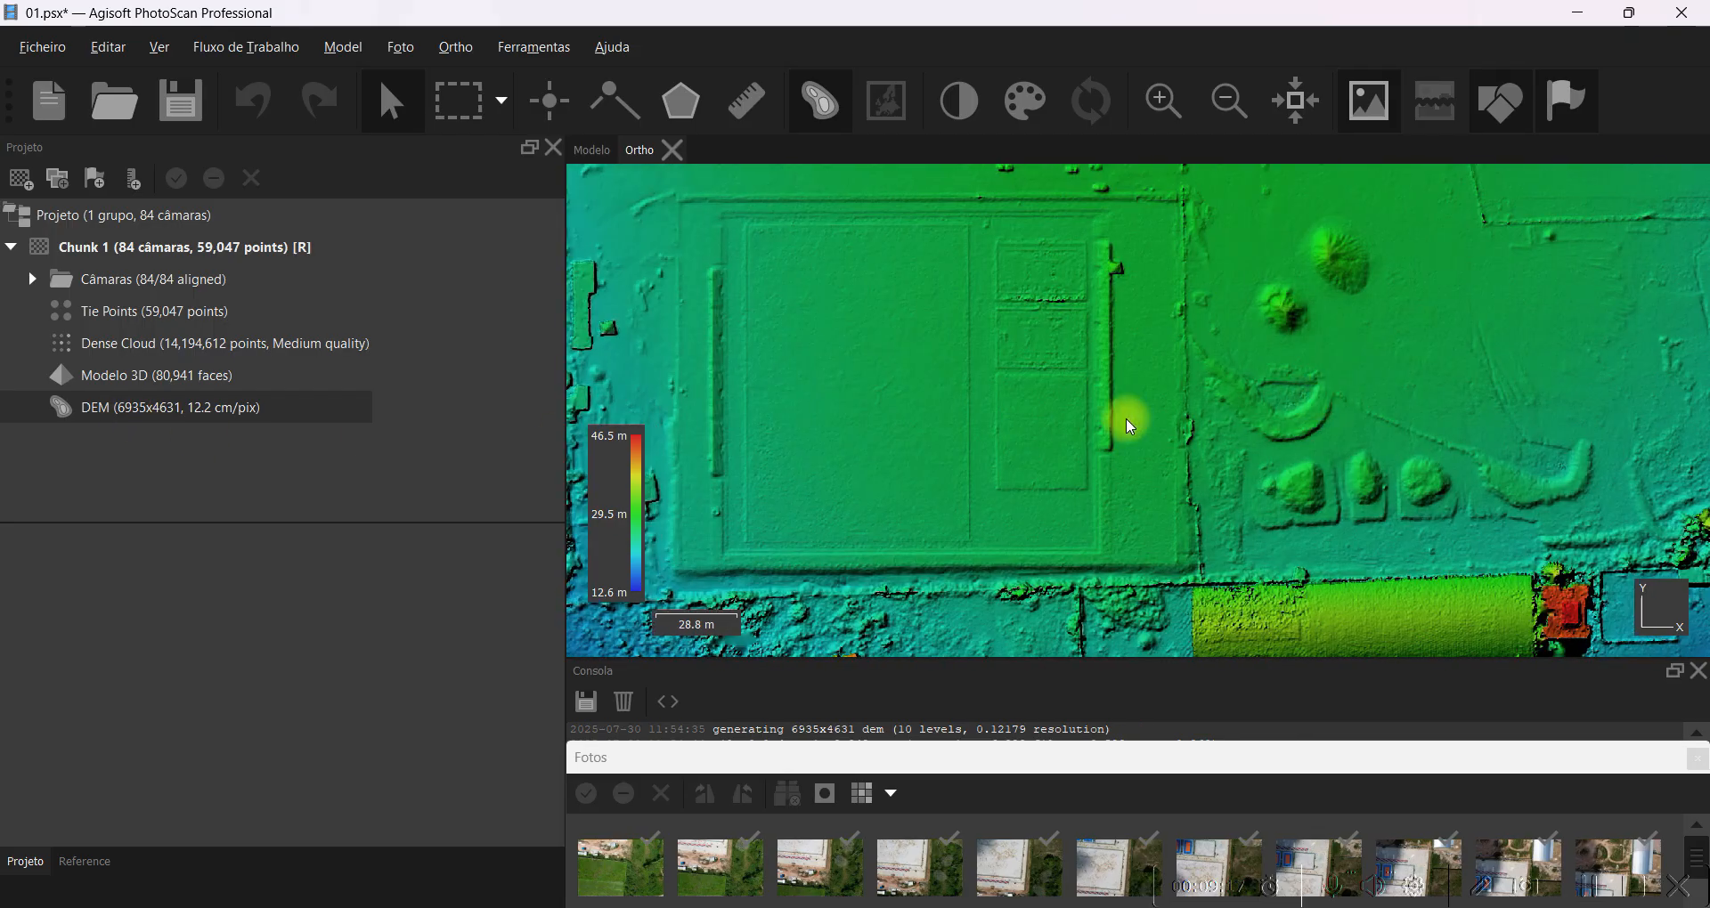
scroll(1165, 392, down, 8)
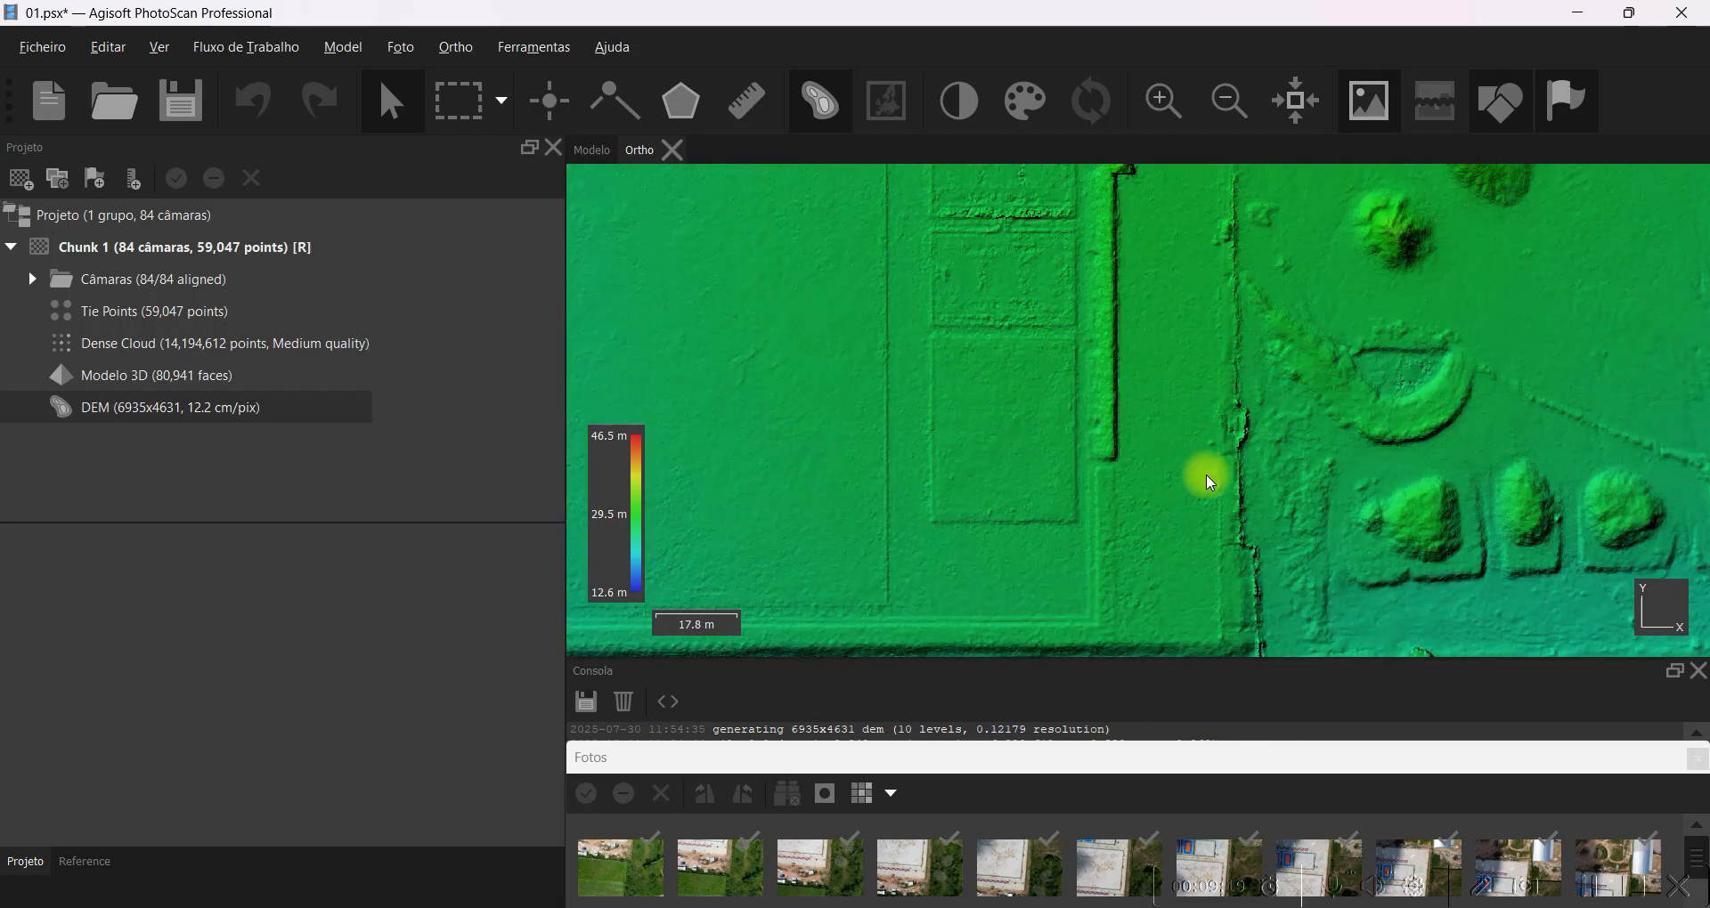
scroll(1042, 346, up, 3)
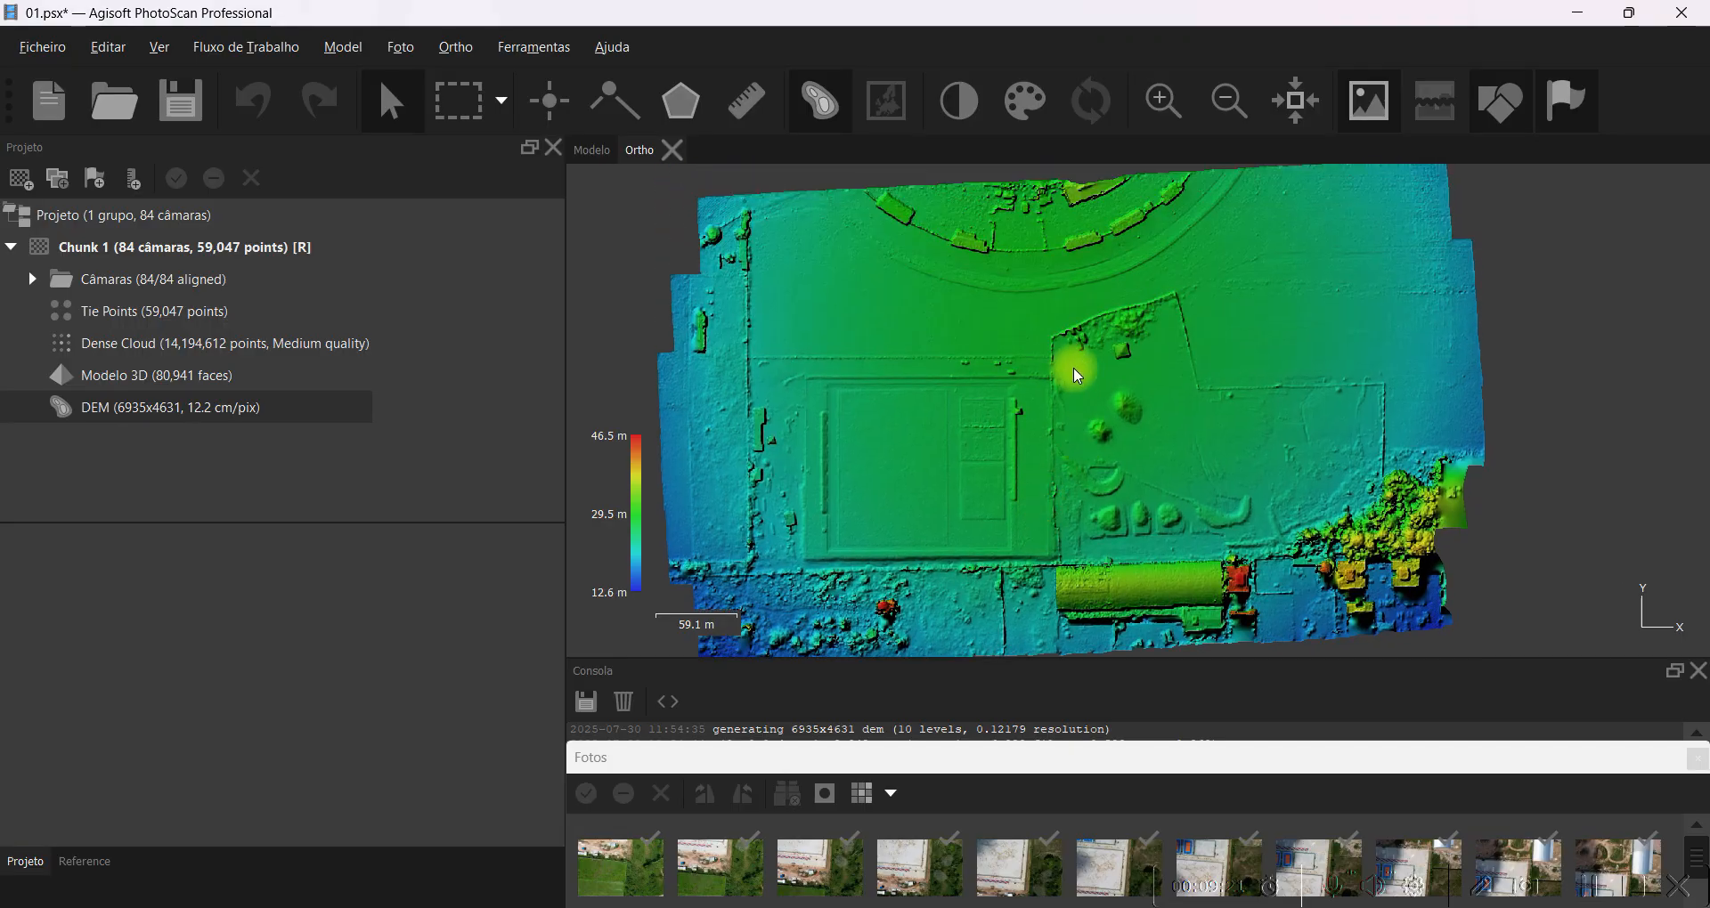
drag(1033, 418, 1145, 311)
scroll(1148, 310, up, 1)
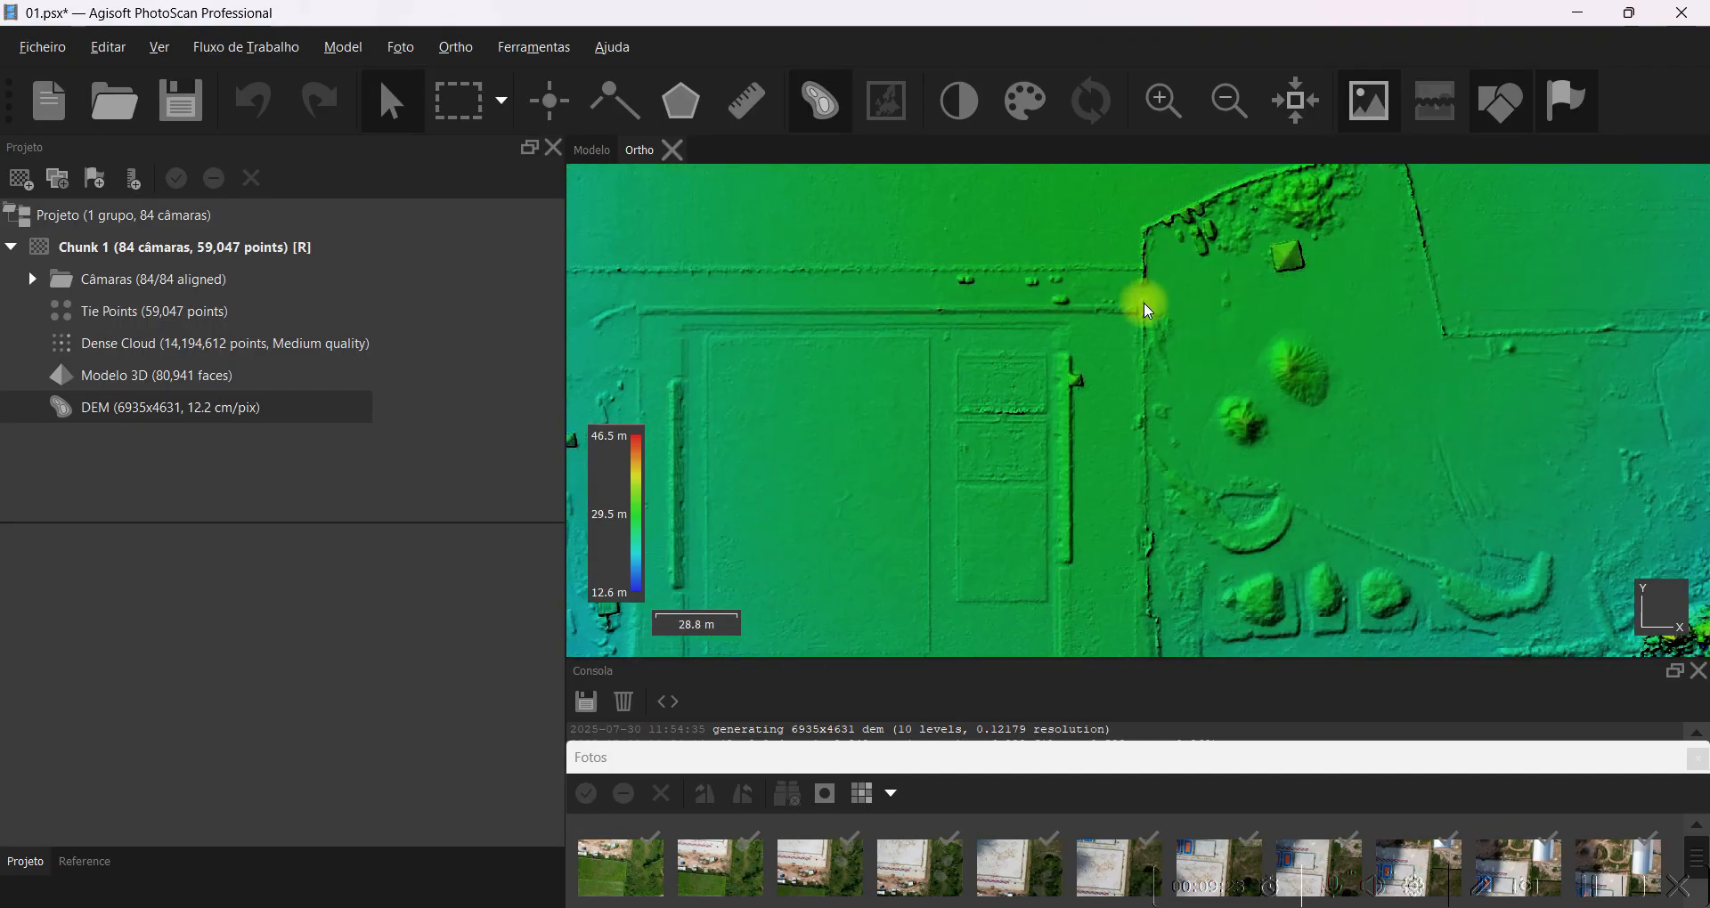
Generate contours from the DEM with minimum altitude 12.5655 m, maximum altitude 46.5334 m and an interval of 1 m.
right_click(182, 415)
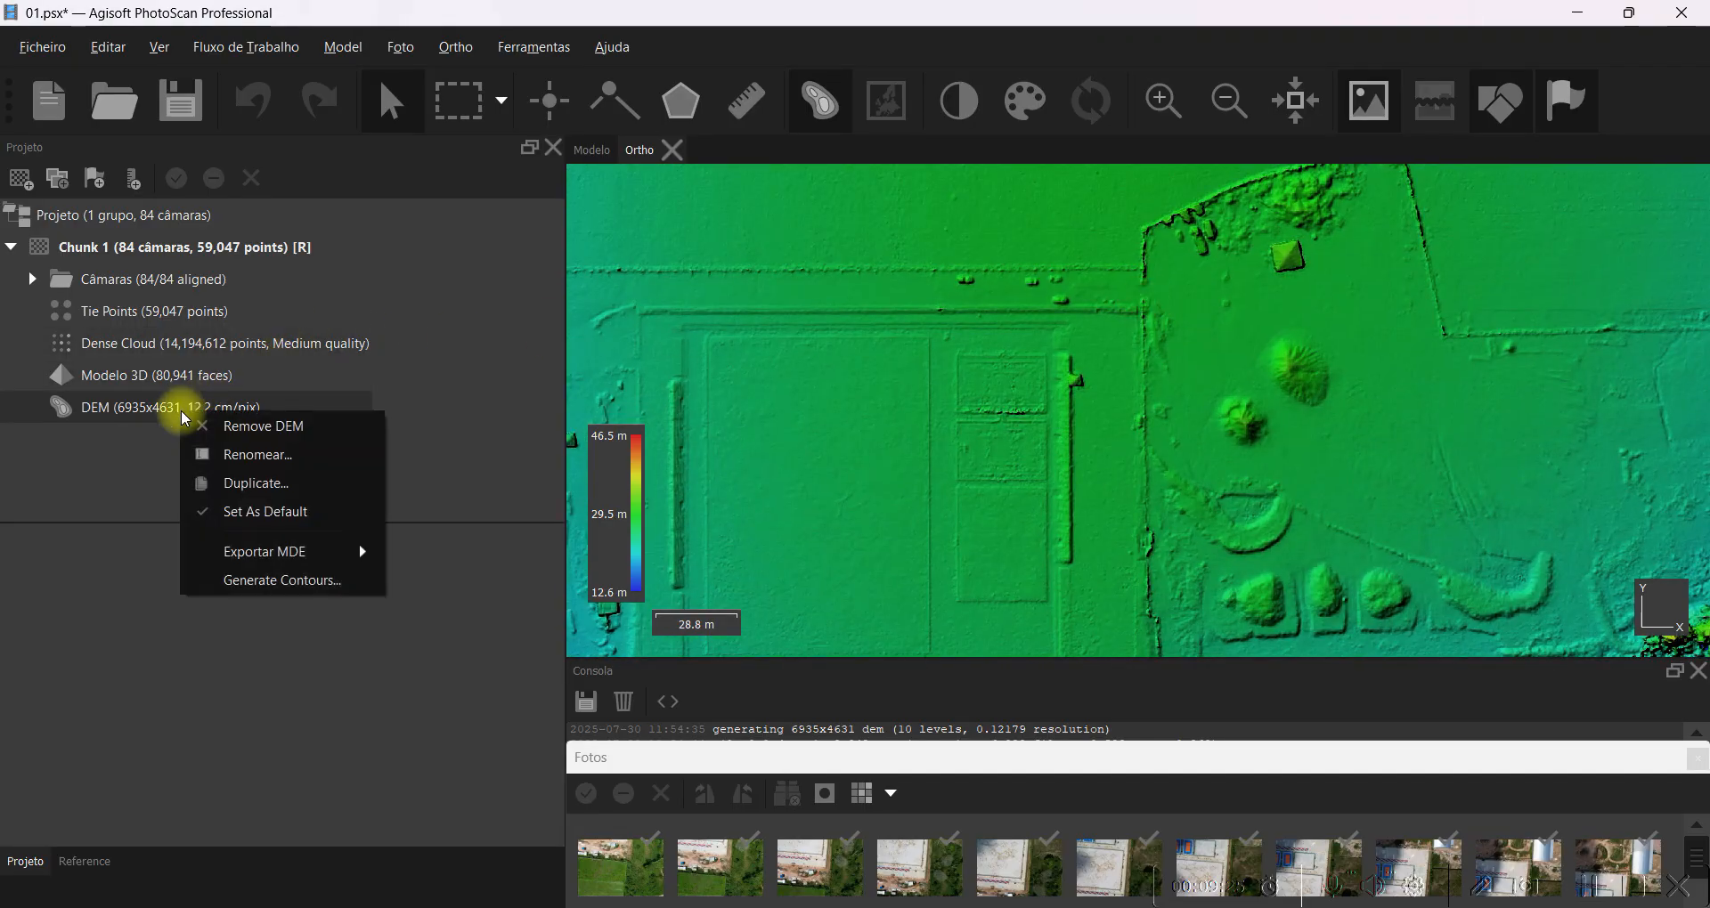
click(319, 581)
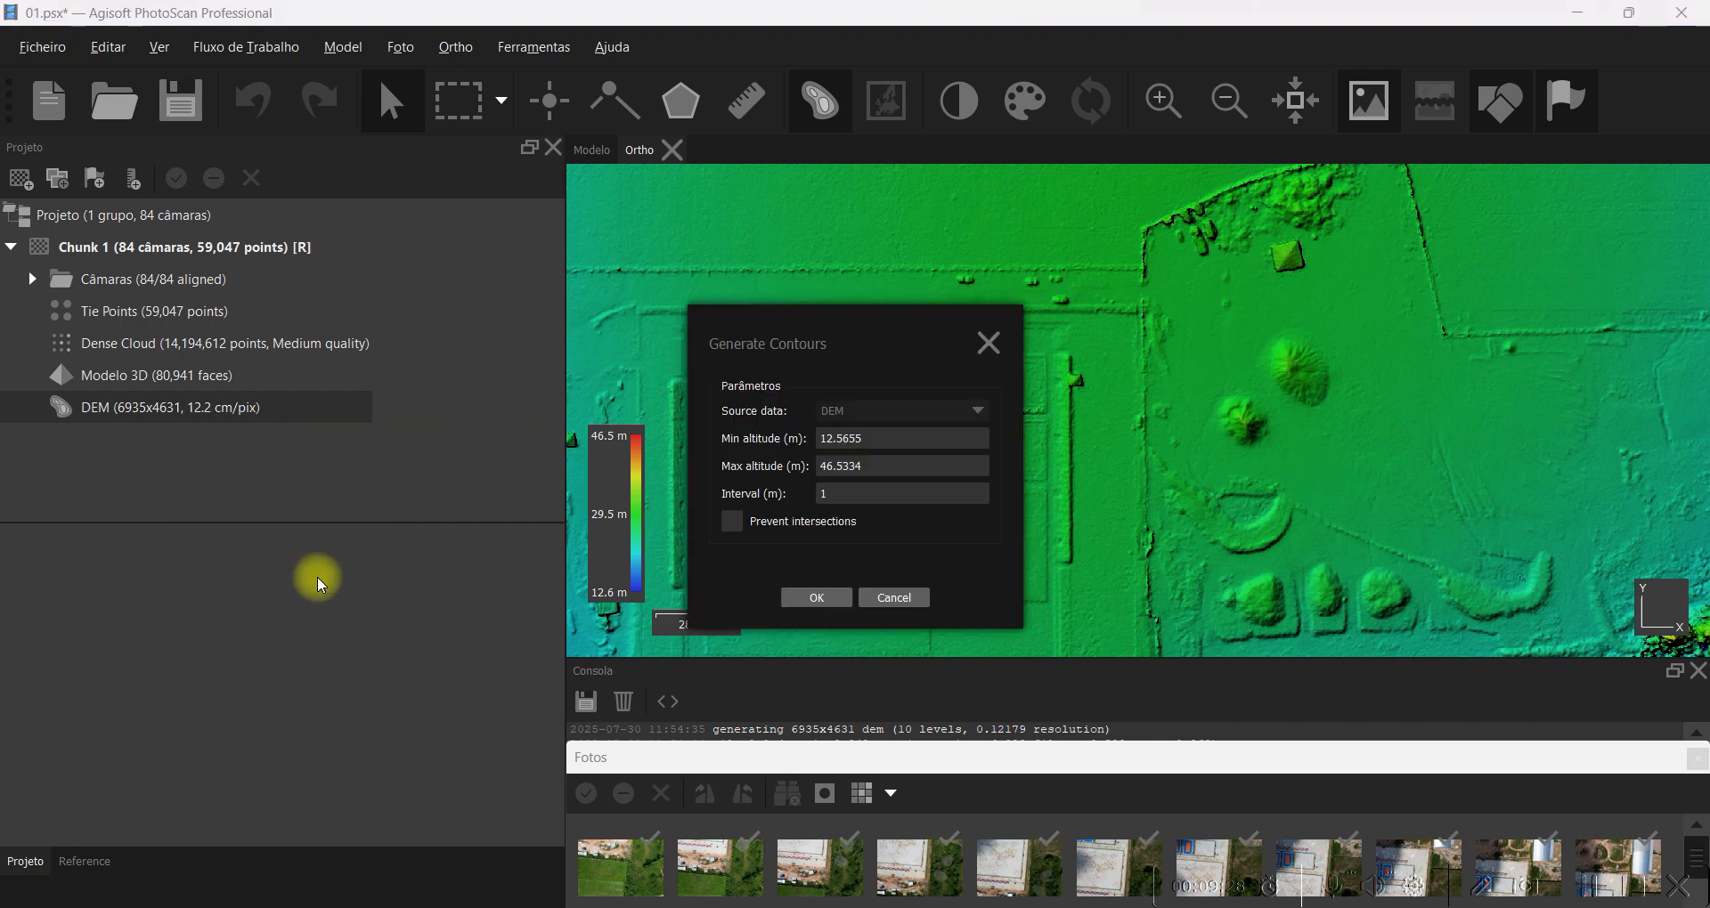
double_click(840, 497)
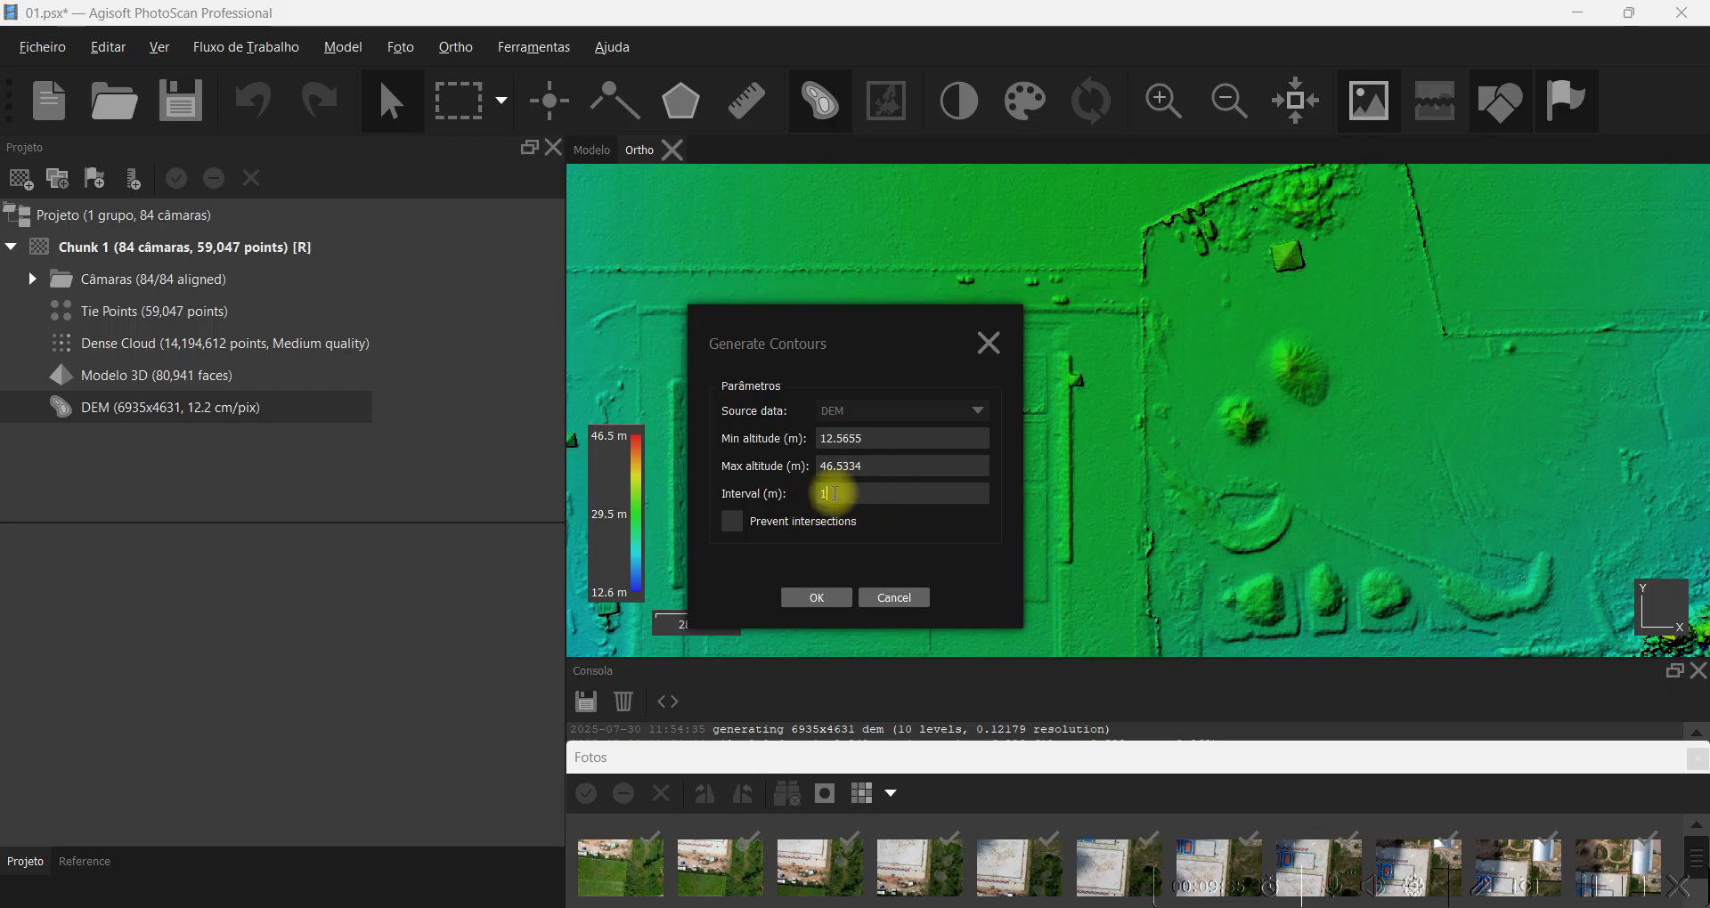
click(831, 603)
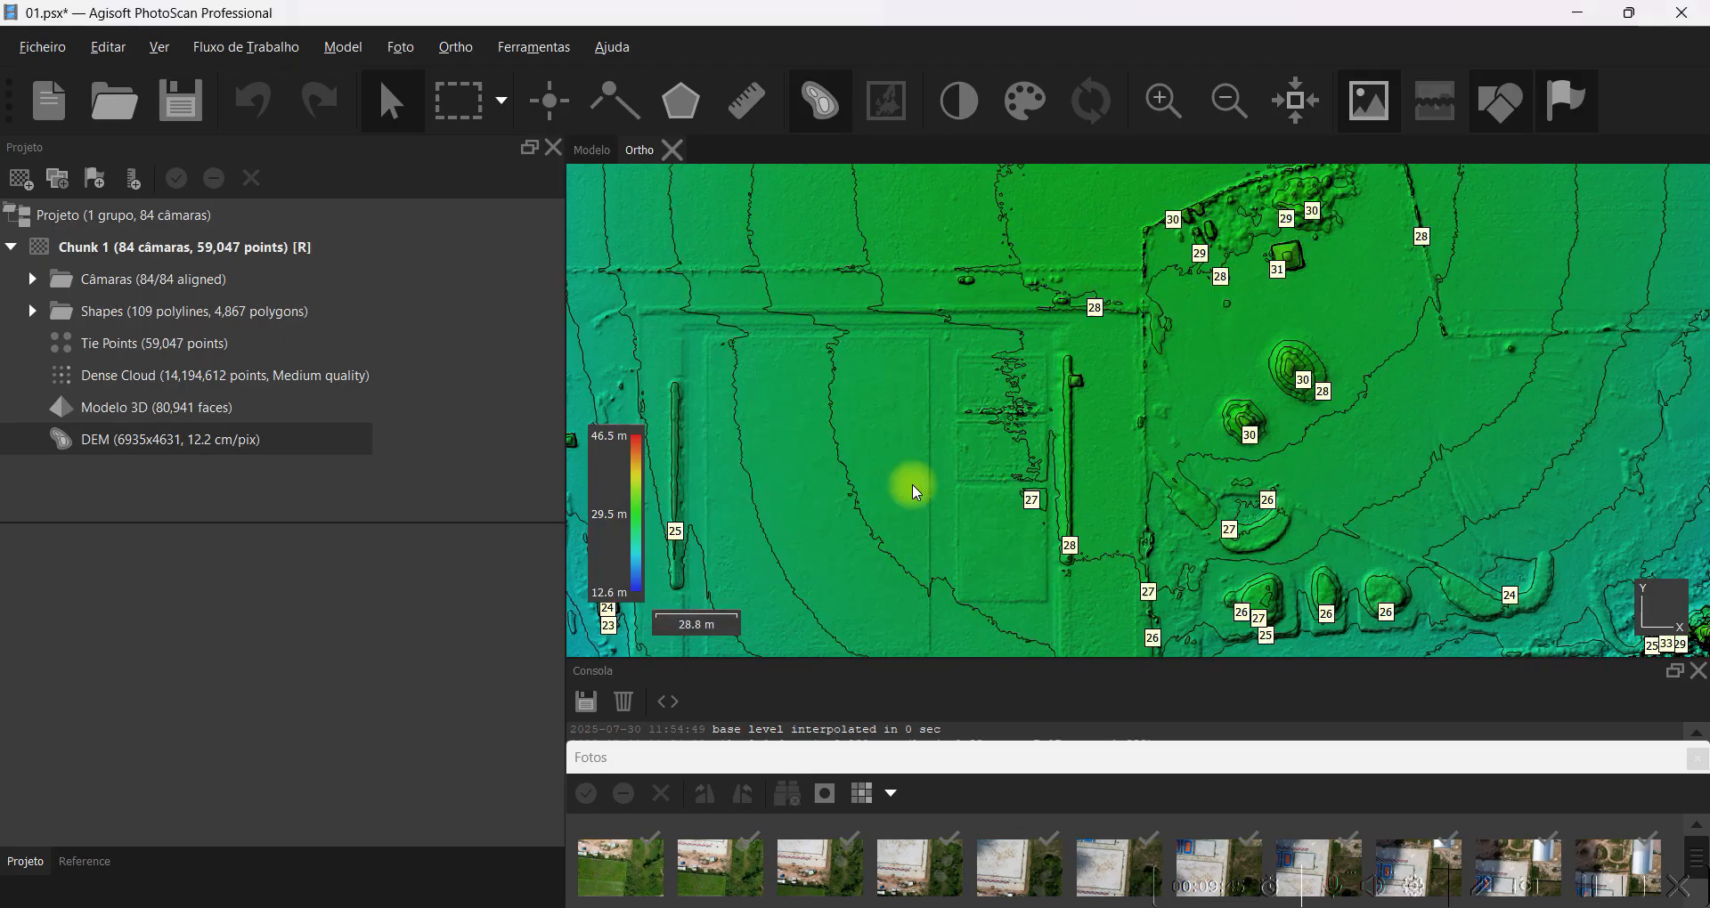
Examine the contours and their elevation labels around the mounds, the long roofed building and the wooded corner.
scroll(1323, 392, up, 6)
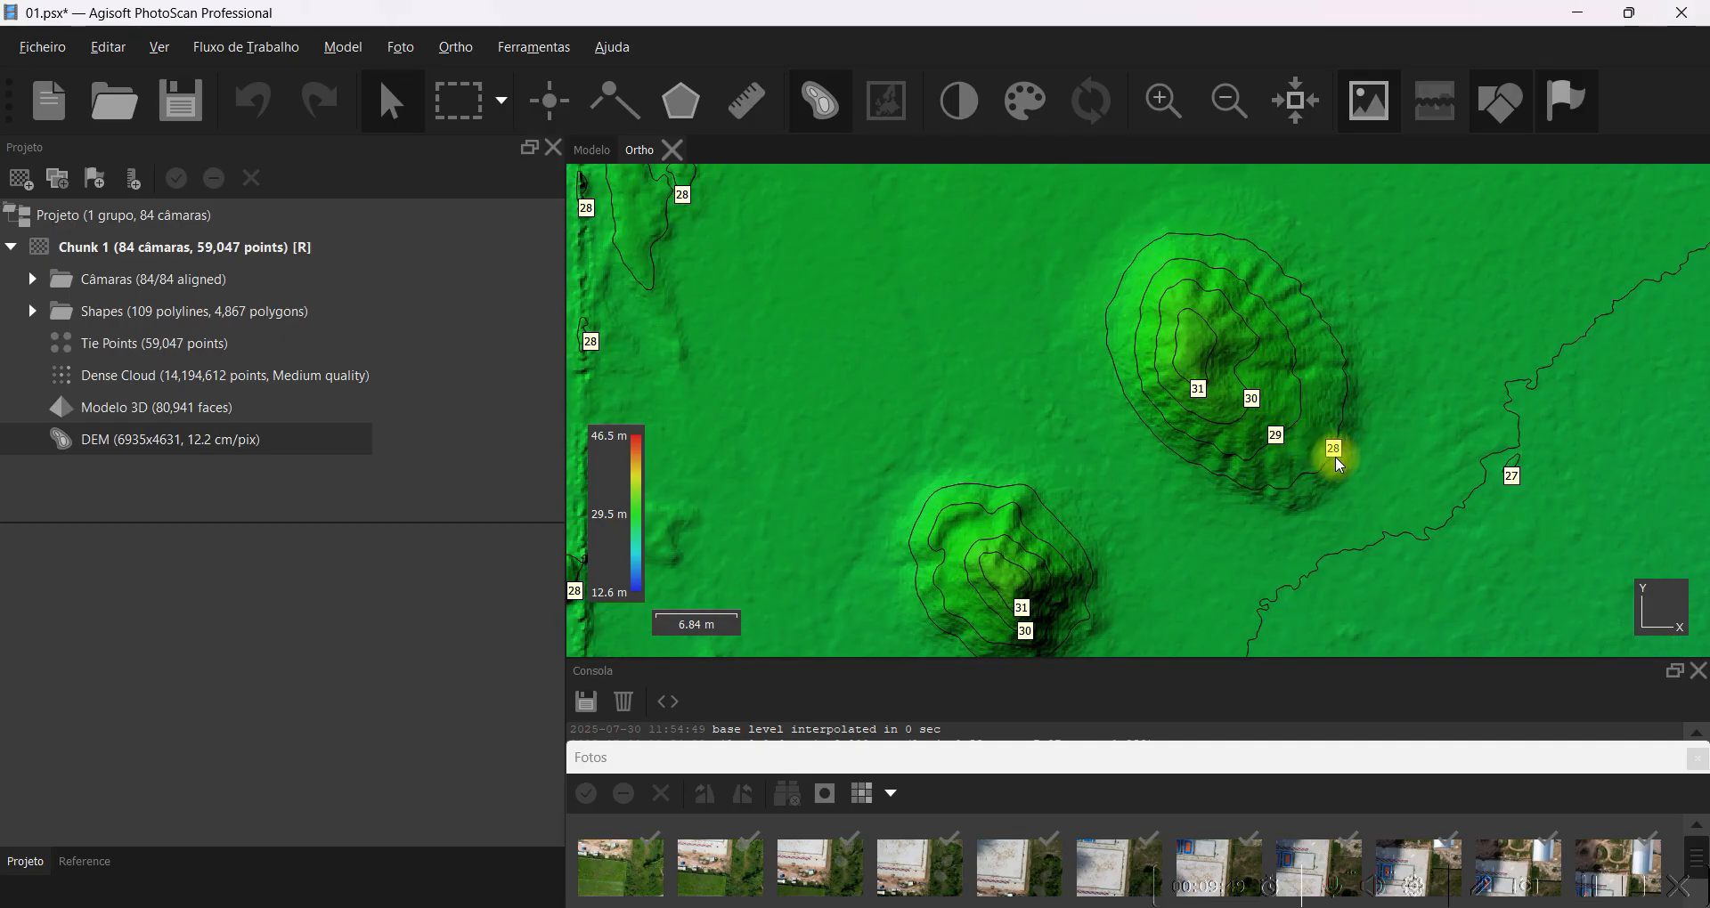
scroll(1193, 412, down, 3)
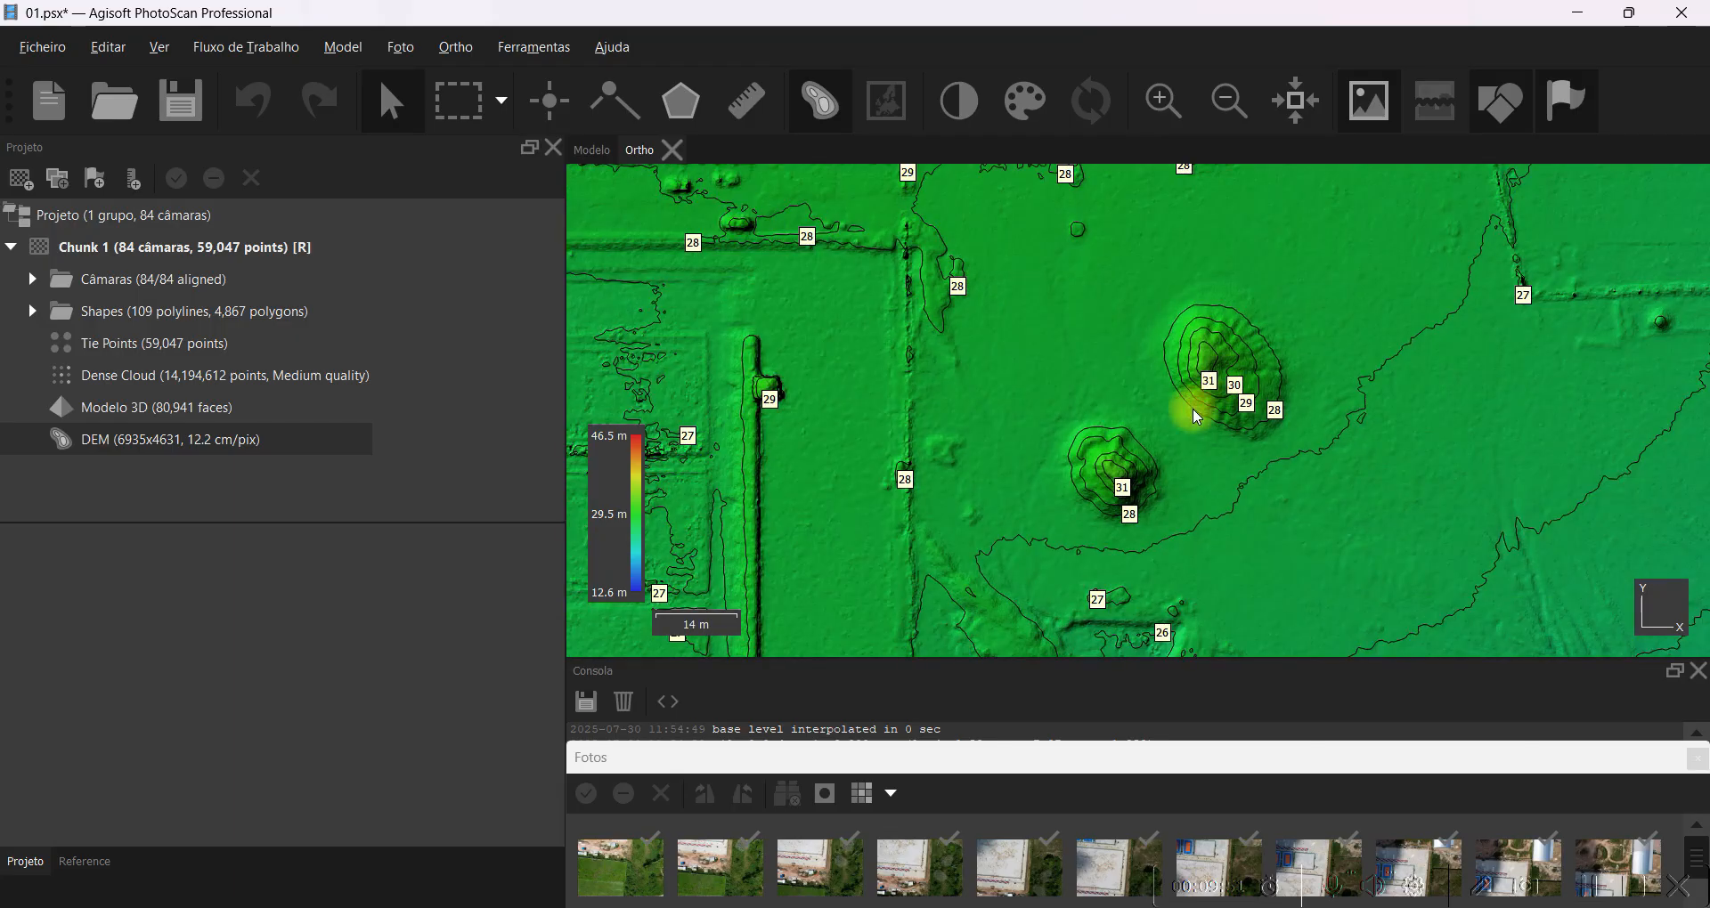
scroll(1109, 479, up, 1)
scroll(1140, 352, down, 3)
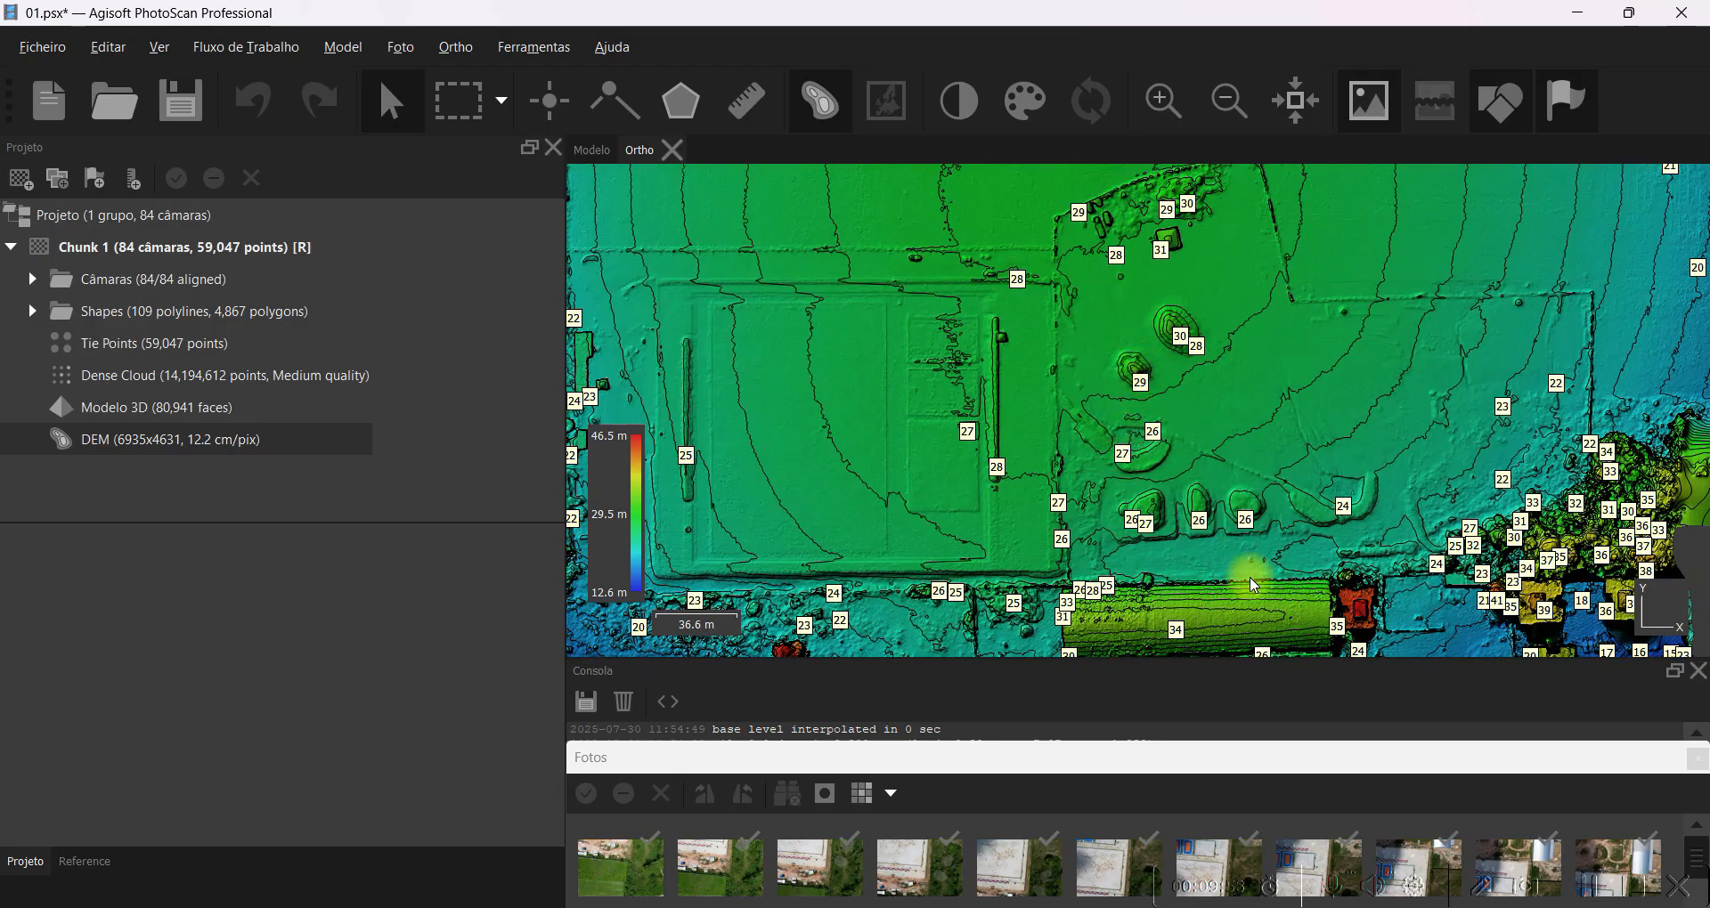
scroll(1402, 580, up, 2)
scroll(1140, 445, down, 4)
scroll(1510, 407, up, 6)
scroll(1500, 393, down, 5)
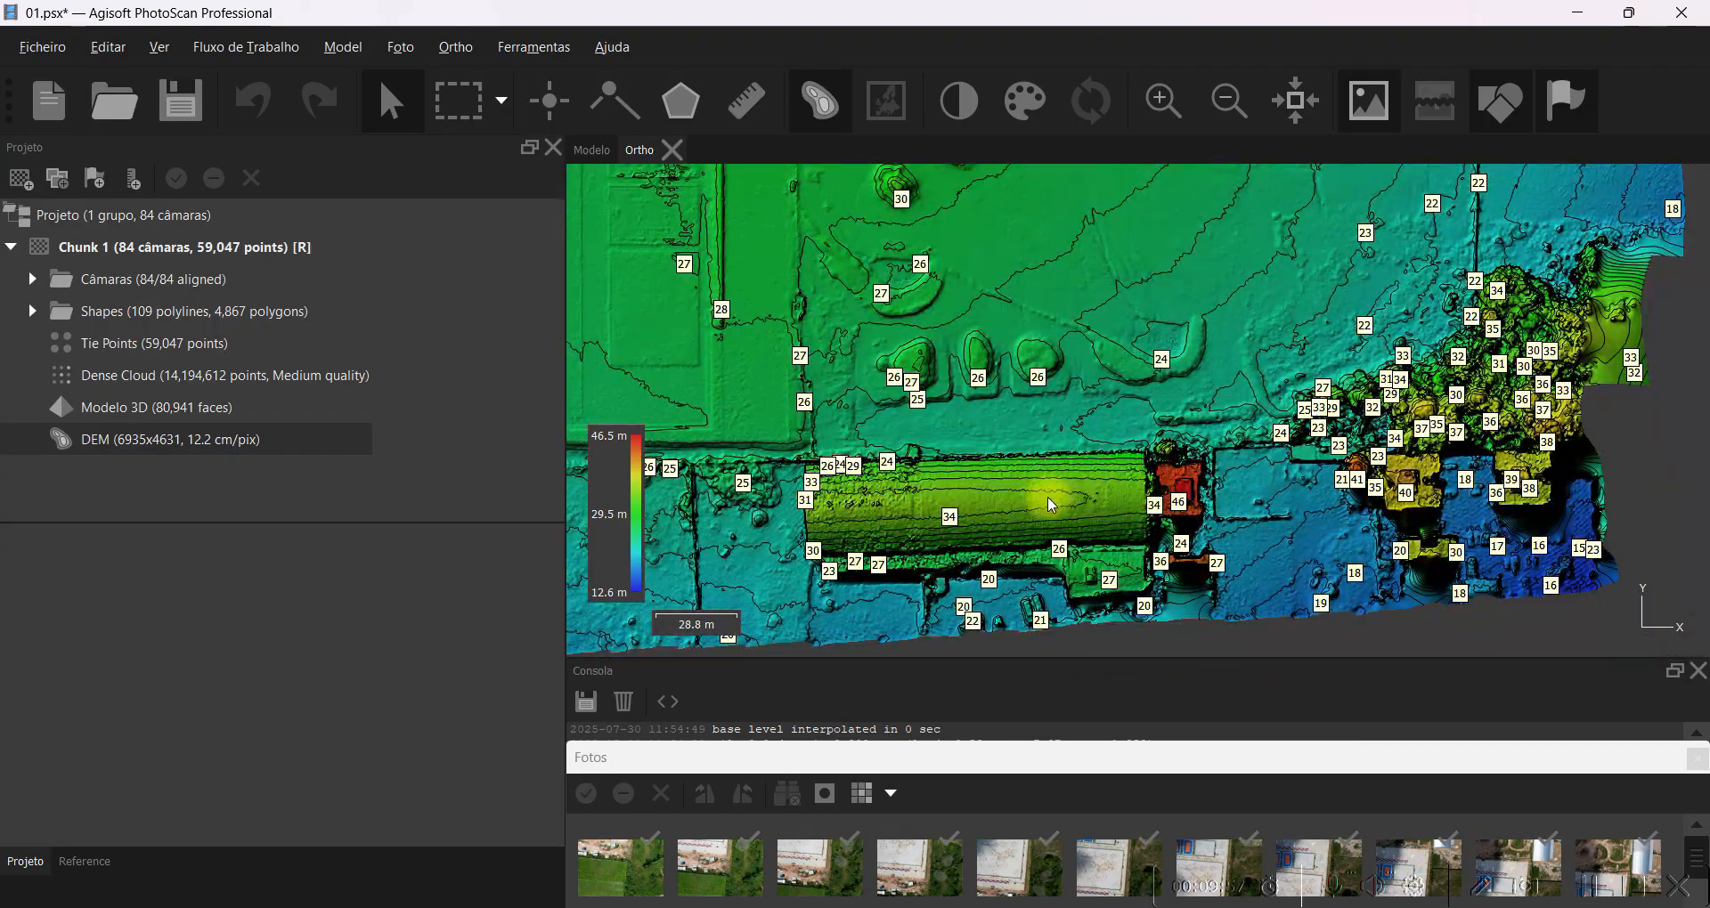
scroll(1048, 495, up, 3)
scroll(1256, 427, down, 6)
scroll(1279, 430, up, 2)
scroll(1275, 429, down, 2)
scroll(1076, 378, up, 4)
scroll(1076, 385, down, 5)
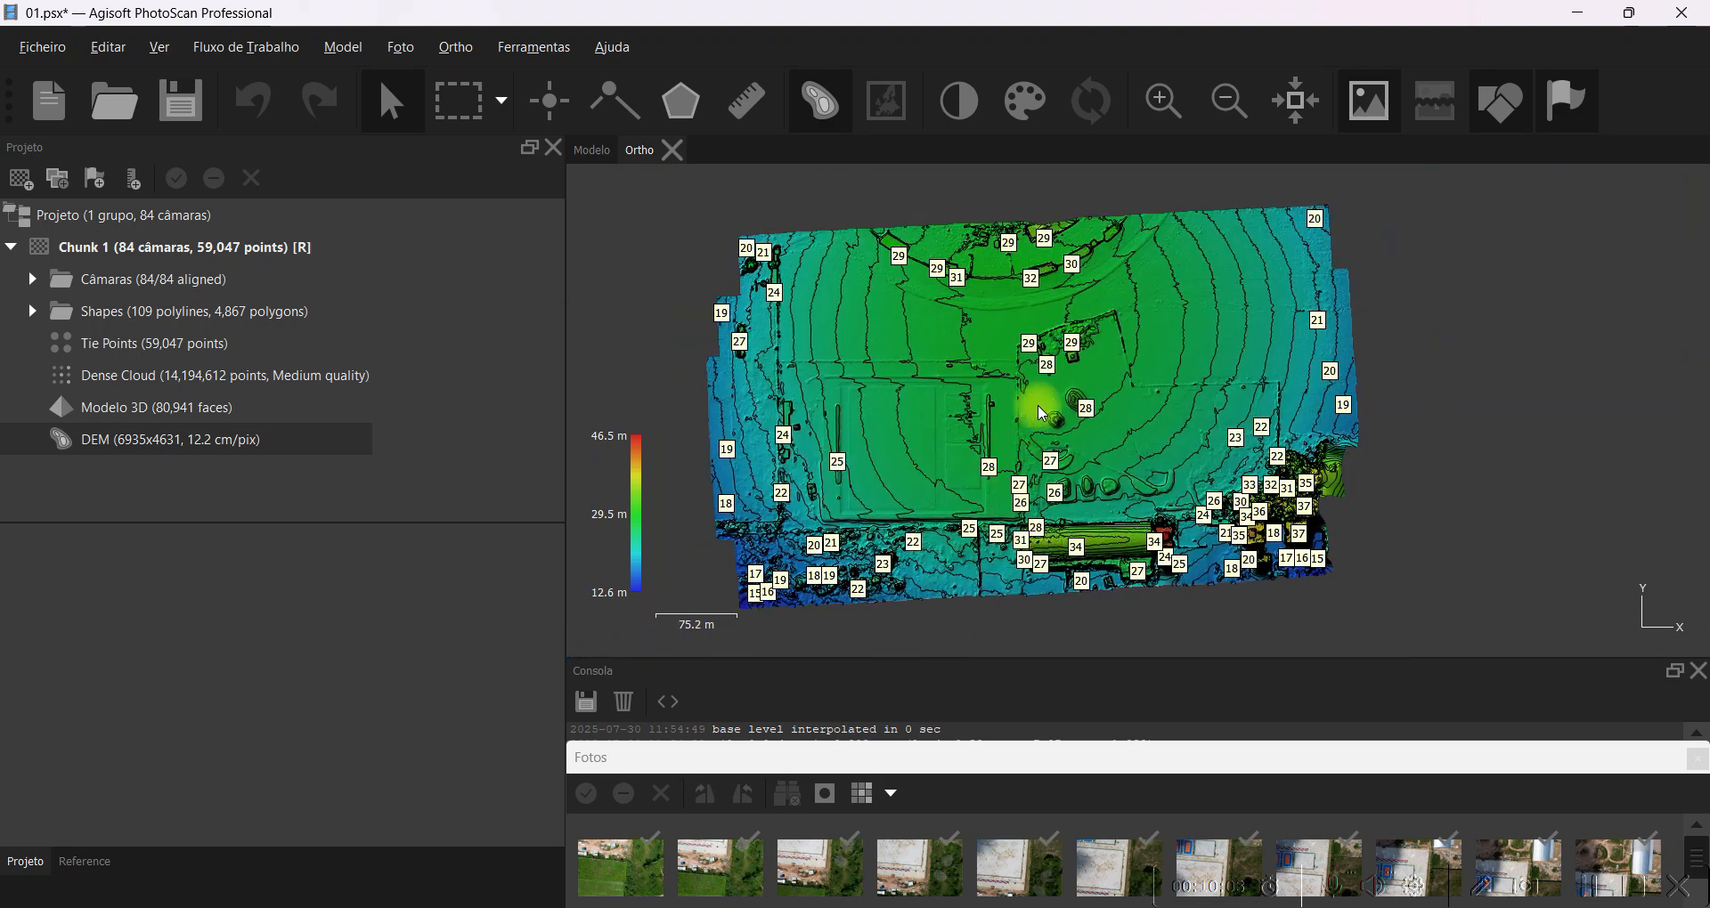
Inspect the contours around the small square structure, the rubble area and the rectangular court, comparing them with the whole terrain.
scroll(1028, 342, up, 5)
scroll(1149, 369, up, 2)
scroll(1146, 369, up, 1)
scroll(1152, 376, up, 3)
scroll(1151, 401, down, 4)
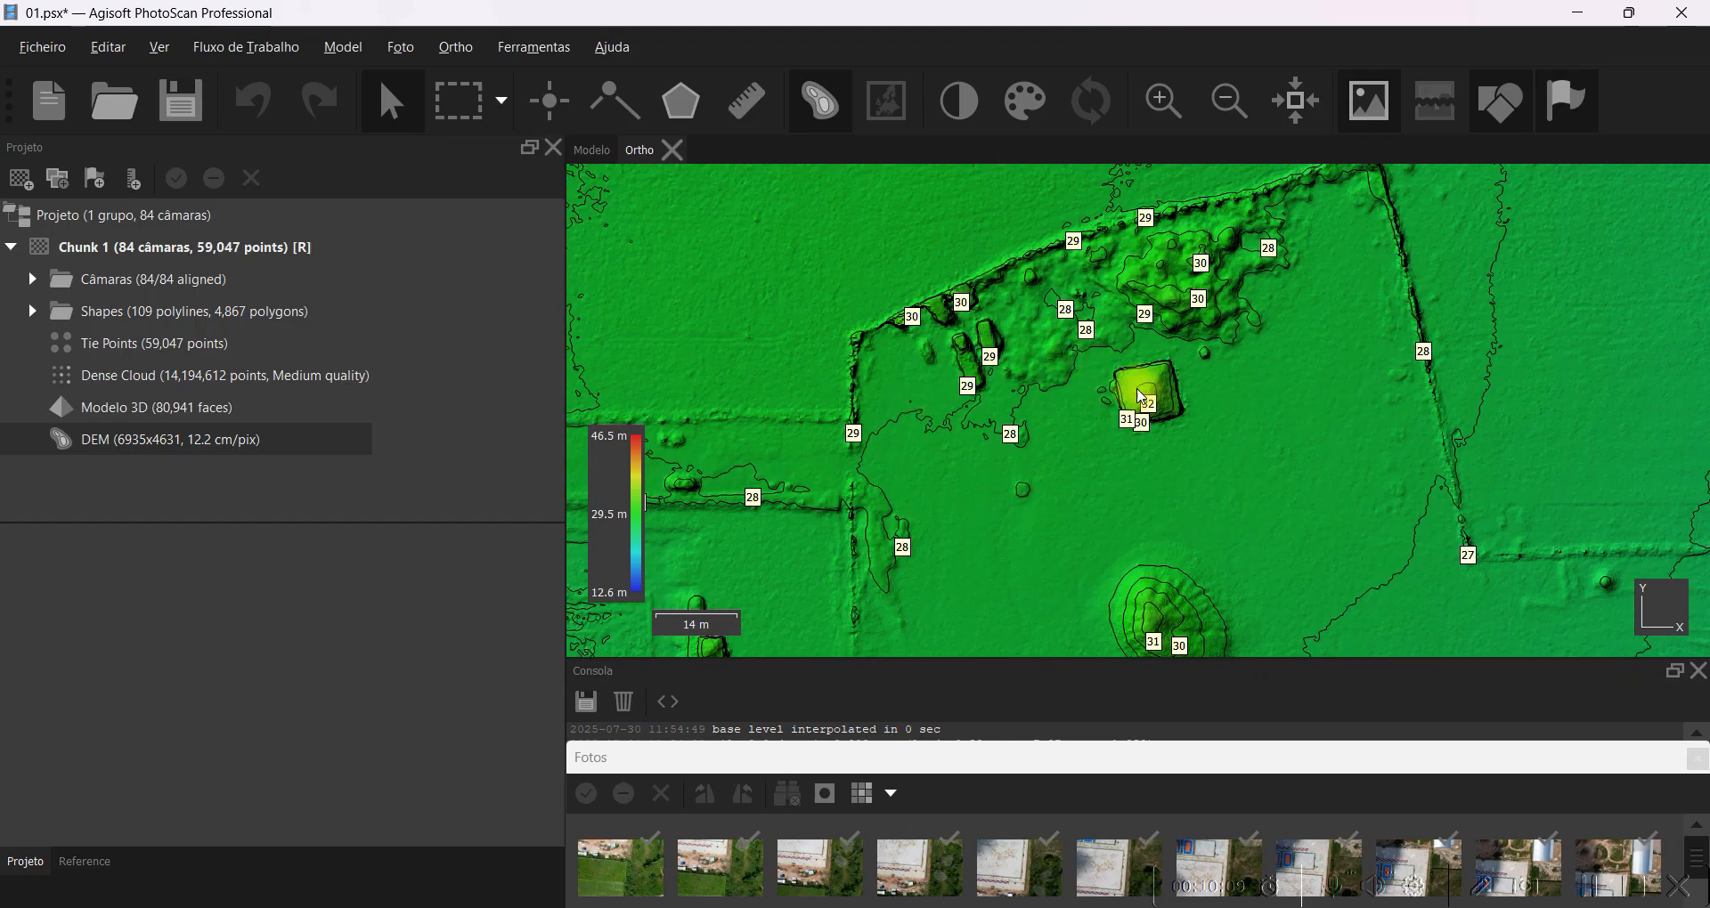
scroll(1174, 380, up, 2)
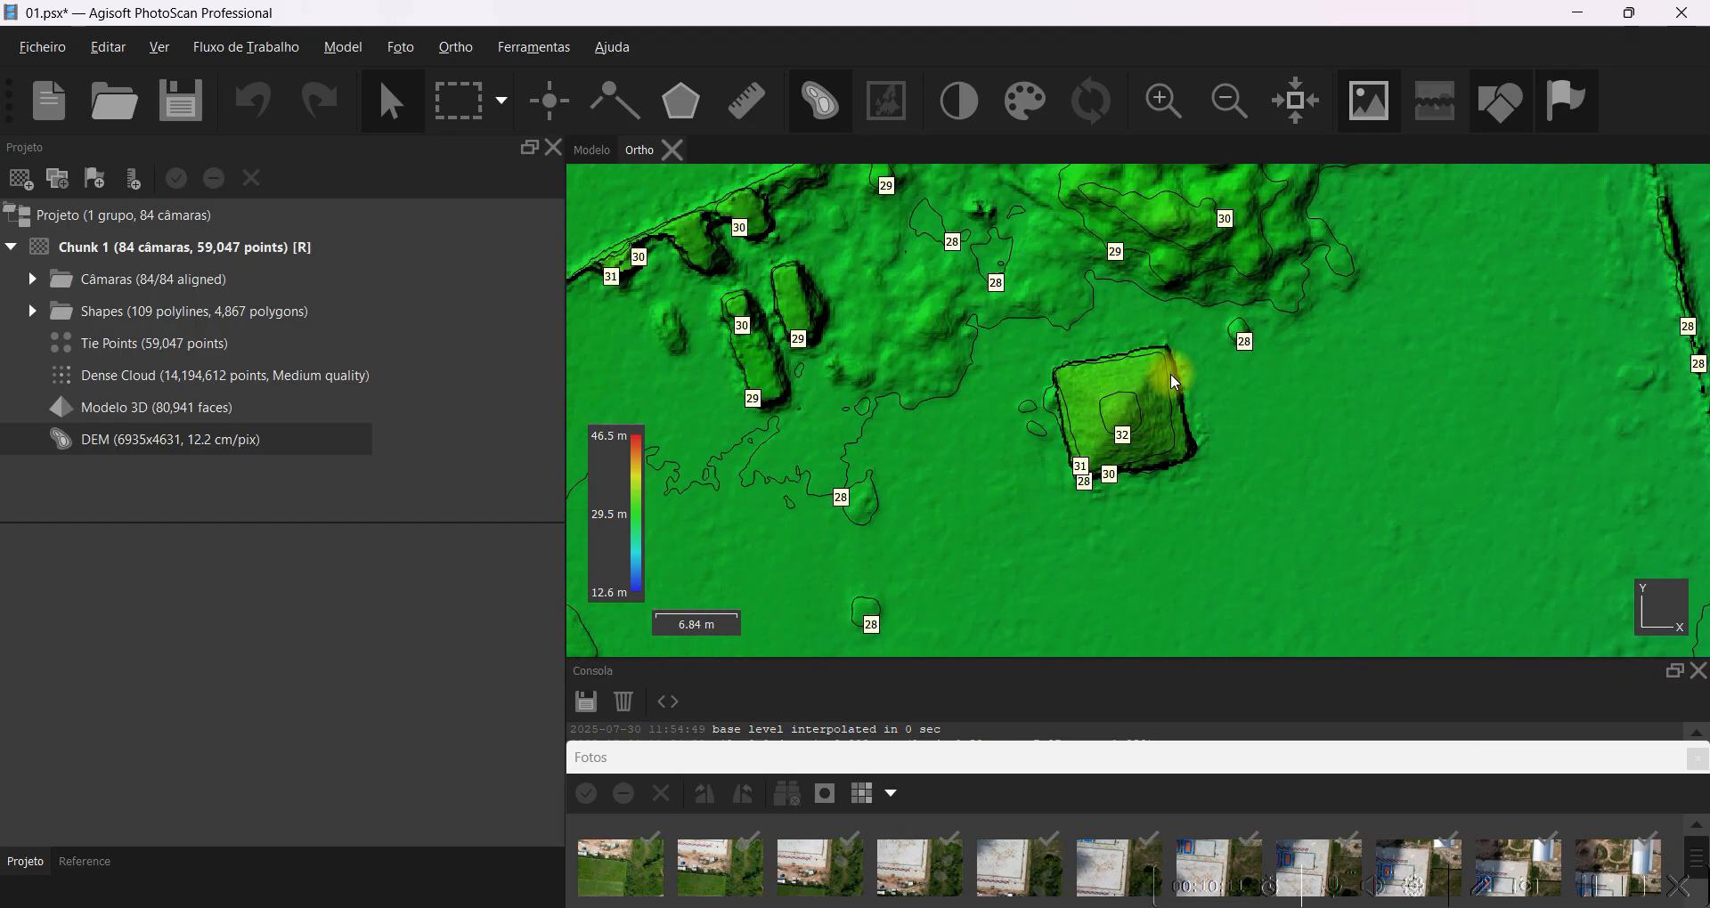
scroll(1145, 413, up, 2)
scroll(1145, 413, down, 6)
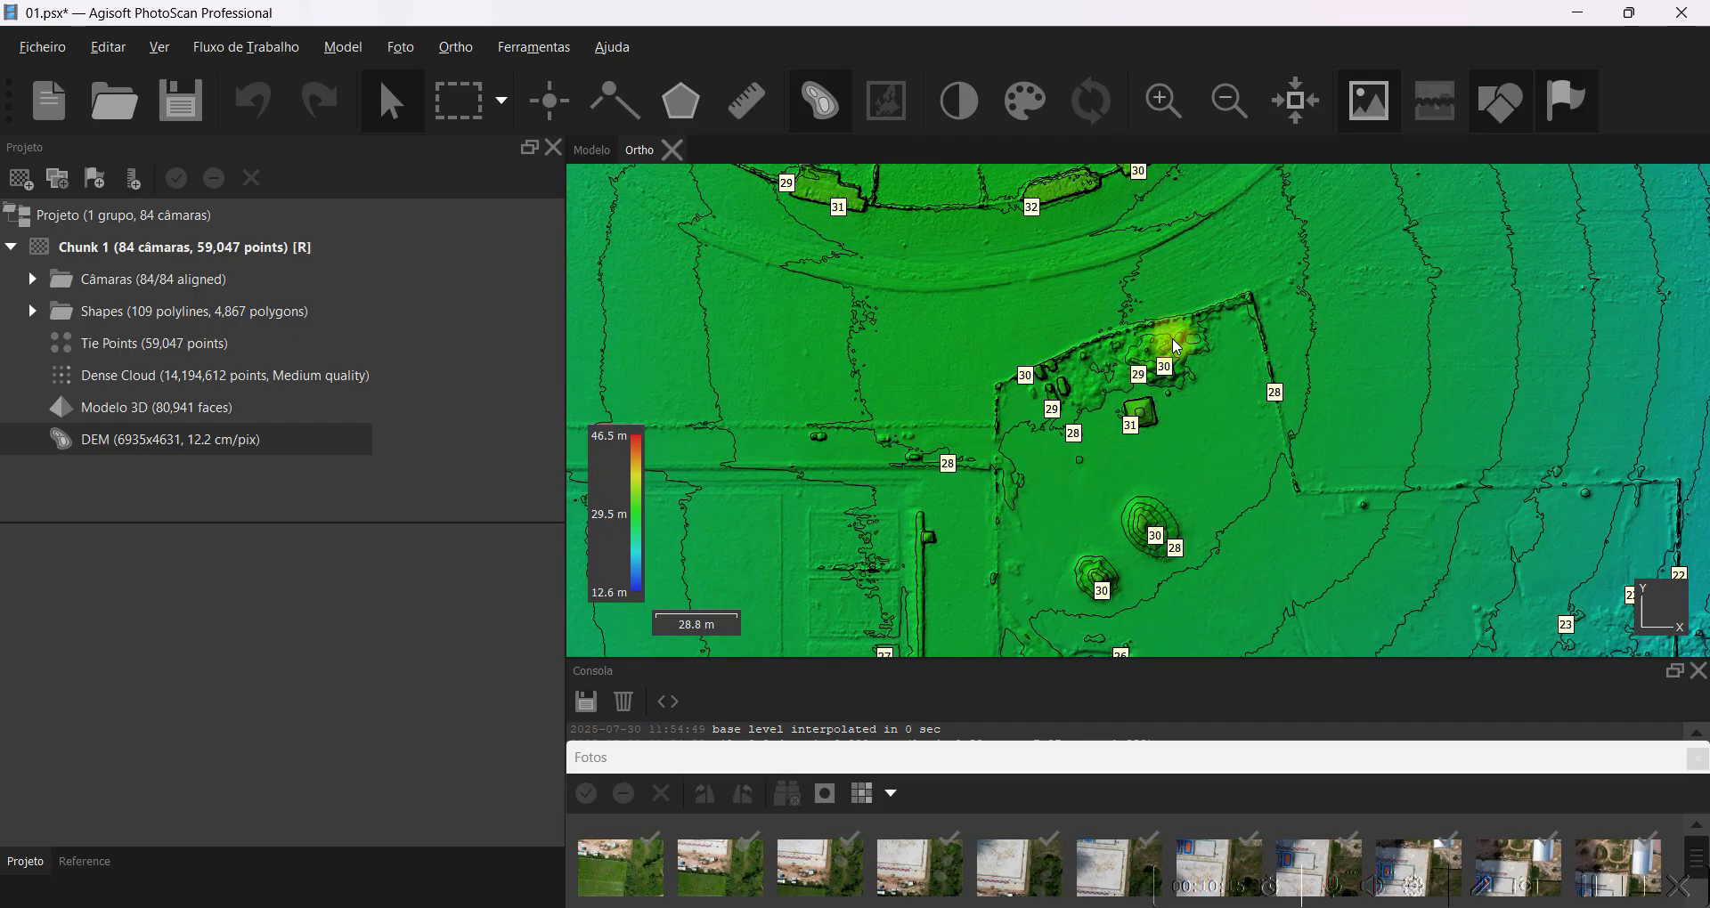
scroll(1104, 406, down, 4)
scroll(1073, 423, up, 5)
scroll(1065, 426, down, 3)
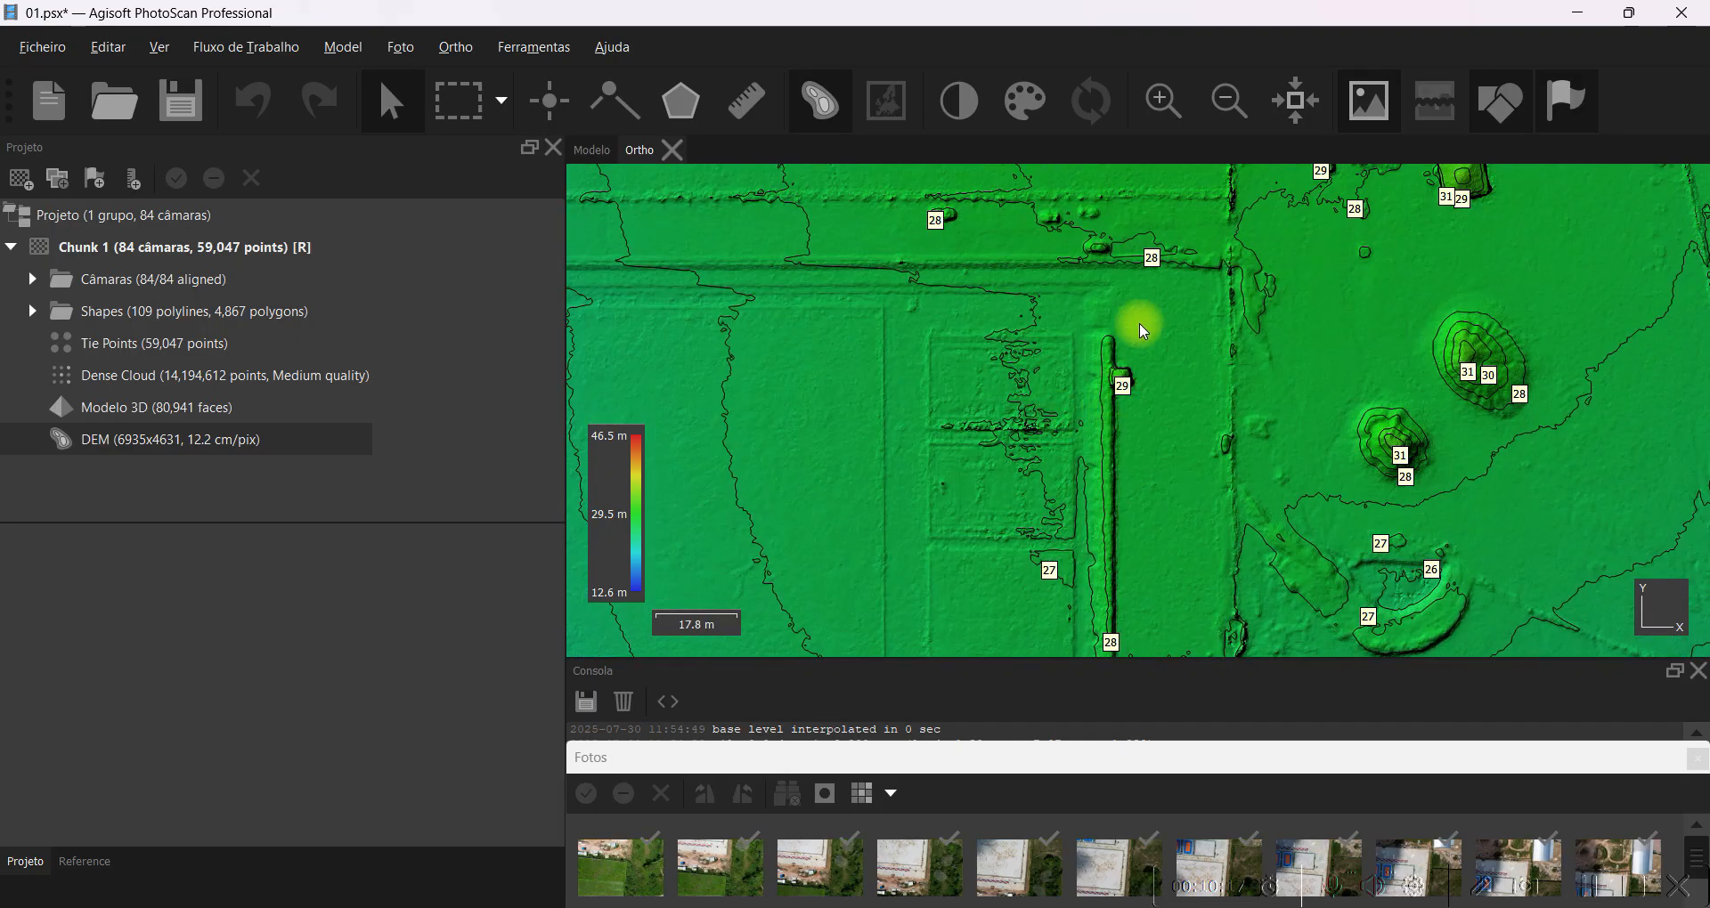
scroll(1079, 338, up, 2)
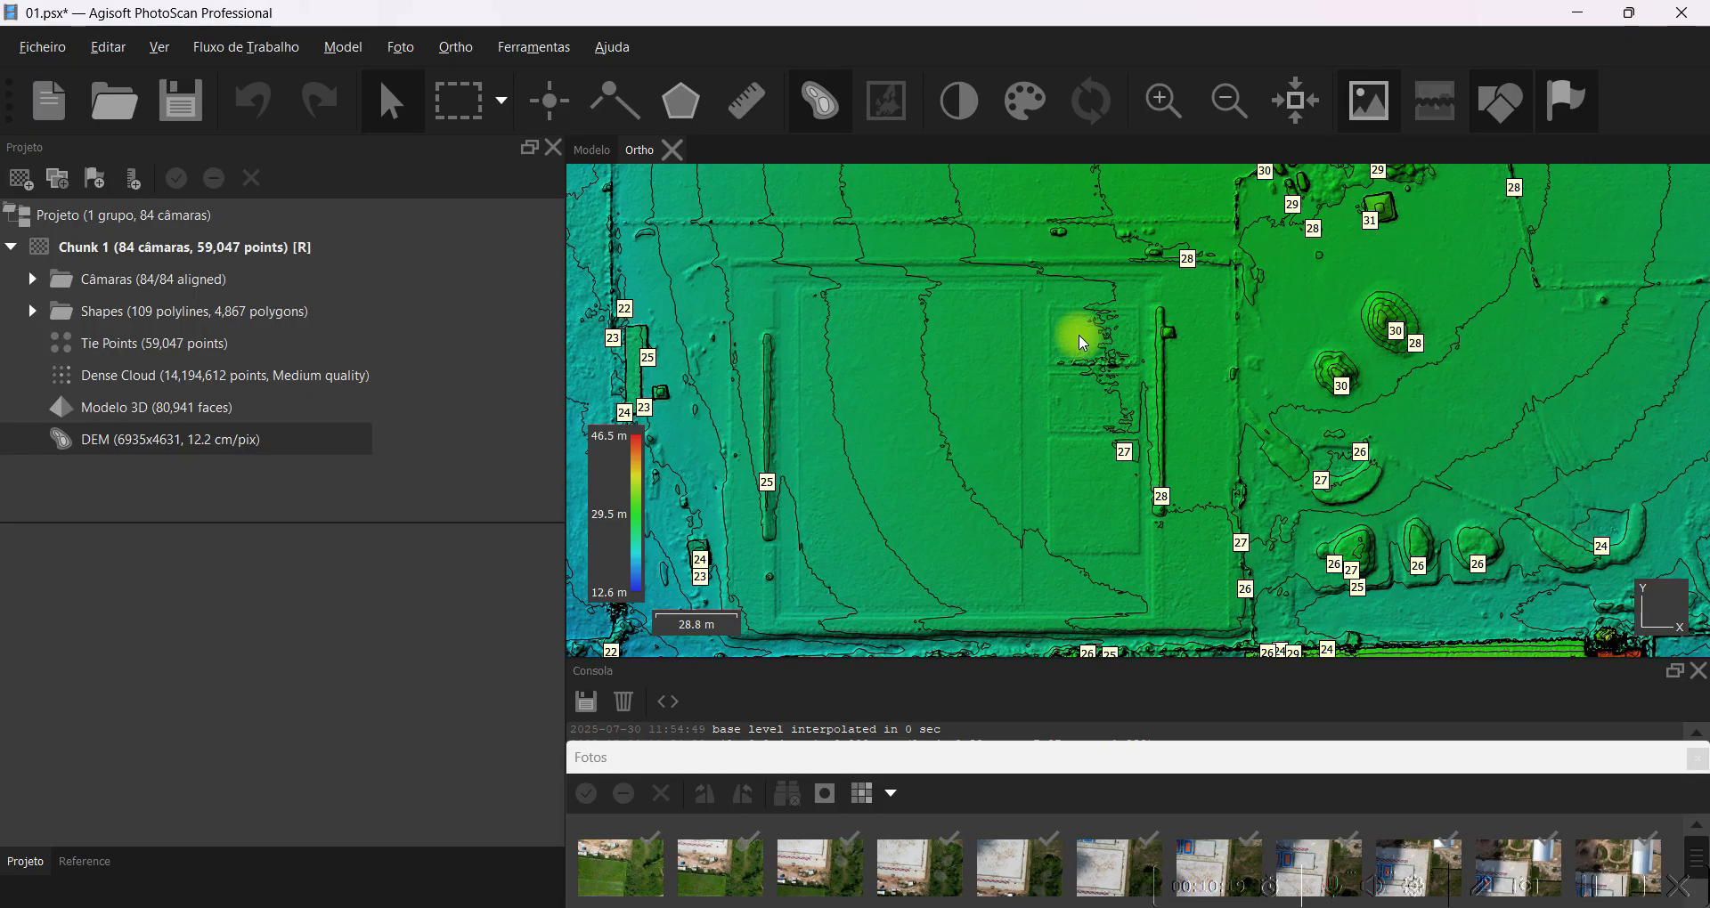
scroll(1079, 338, down, 4)
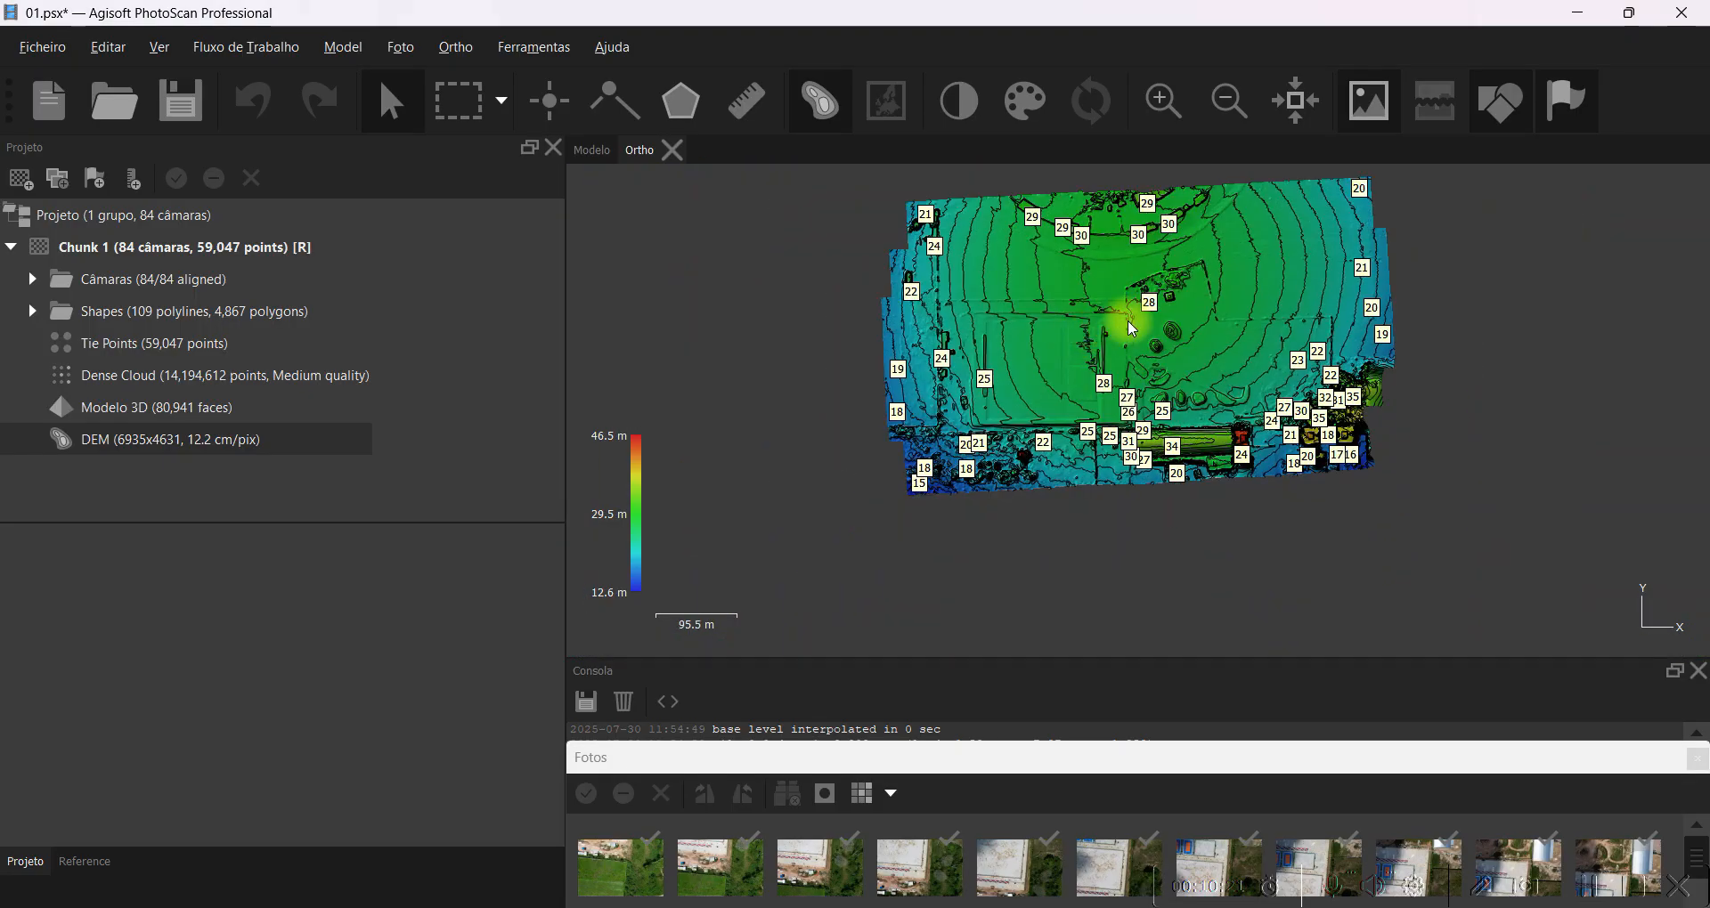
scroll(1133, 327, up, 2)
drag(1096, 311, 1086, 347)
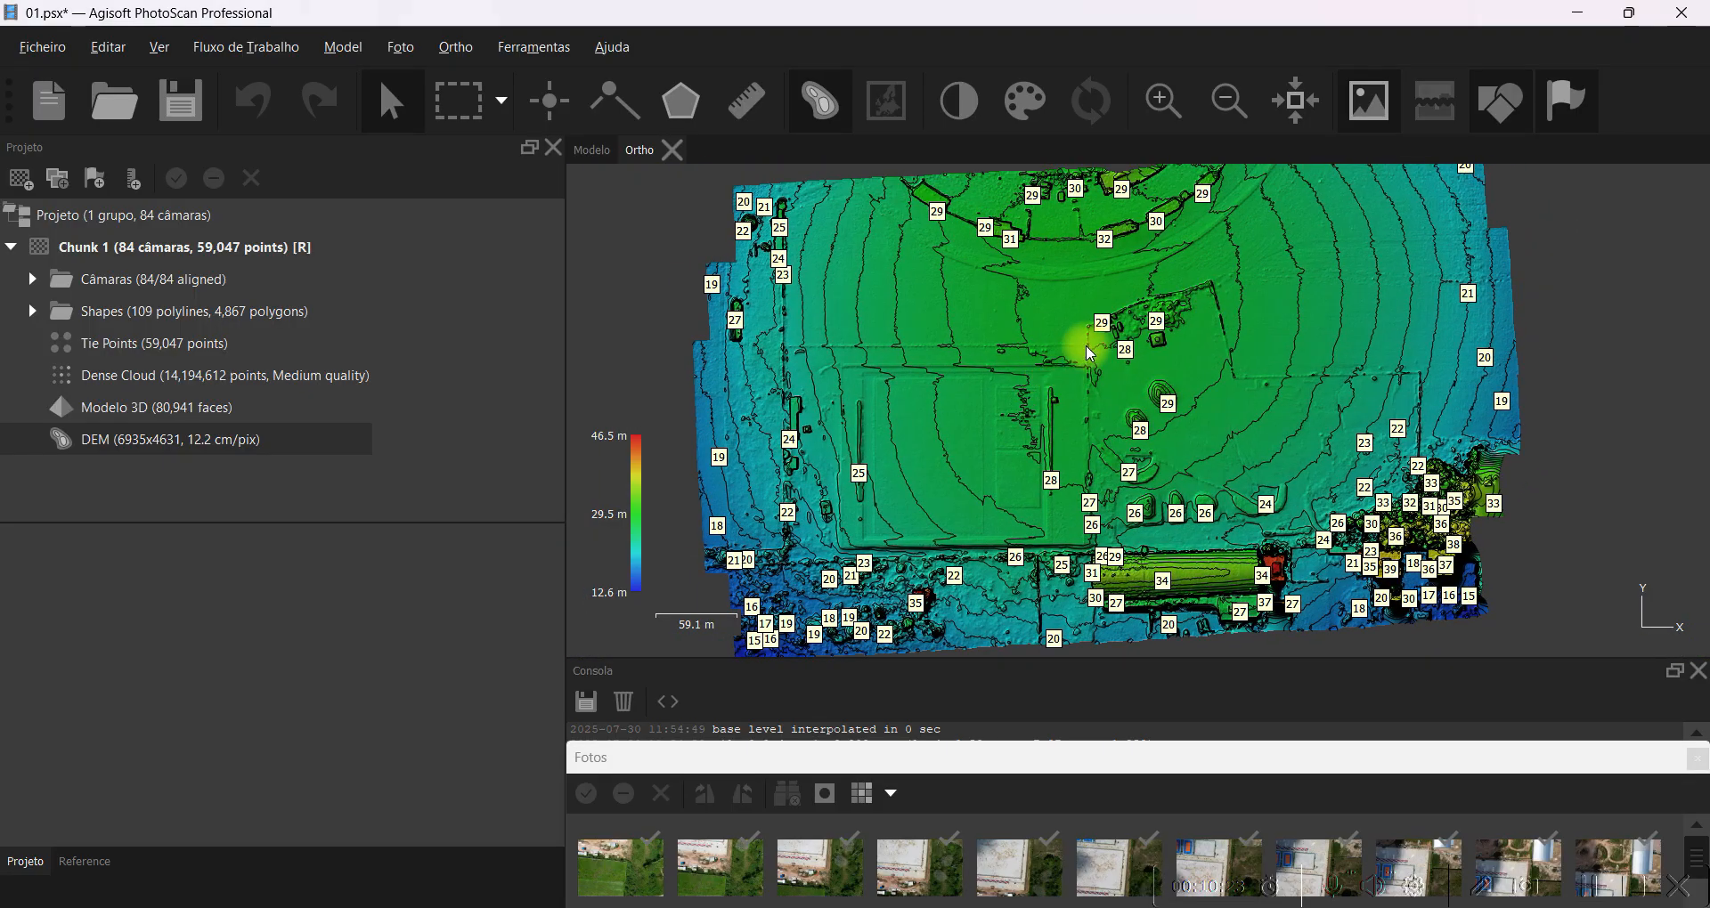
Place nine point shapes on the DEM in the open area northeast of the mounds.
click(549, 109)
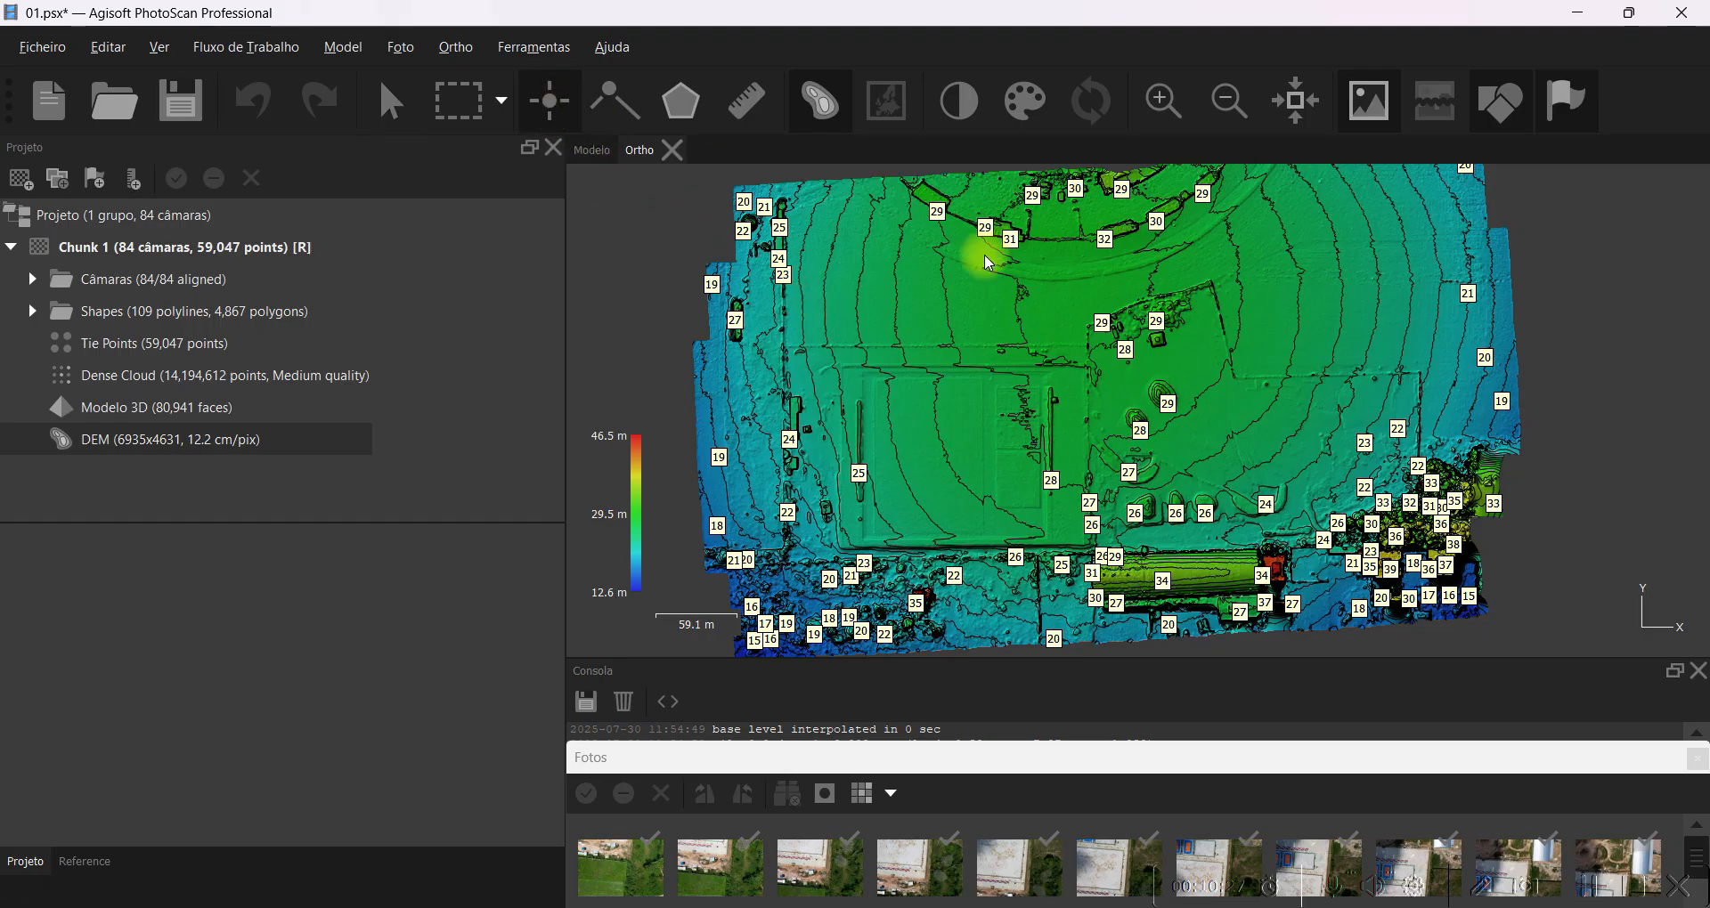
click(1312, 221)
click(1321, 275)
click(1326, 324)
click(1263, 344)
click(1256, 270)
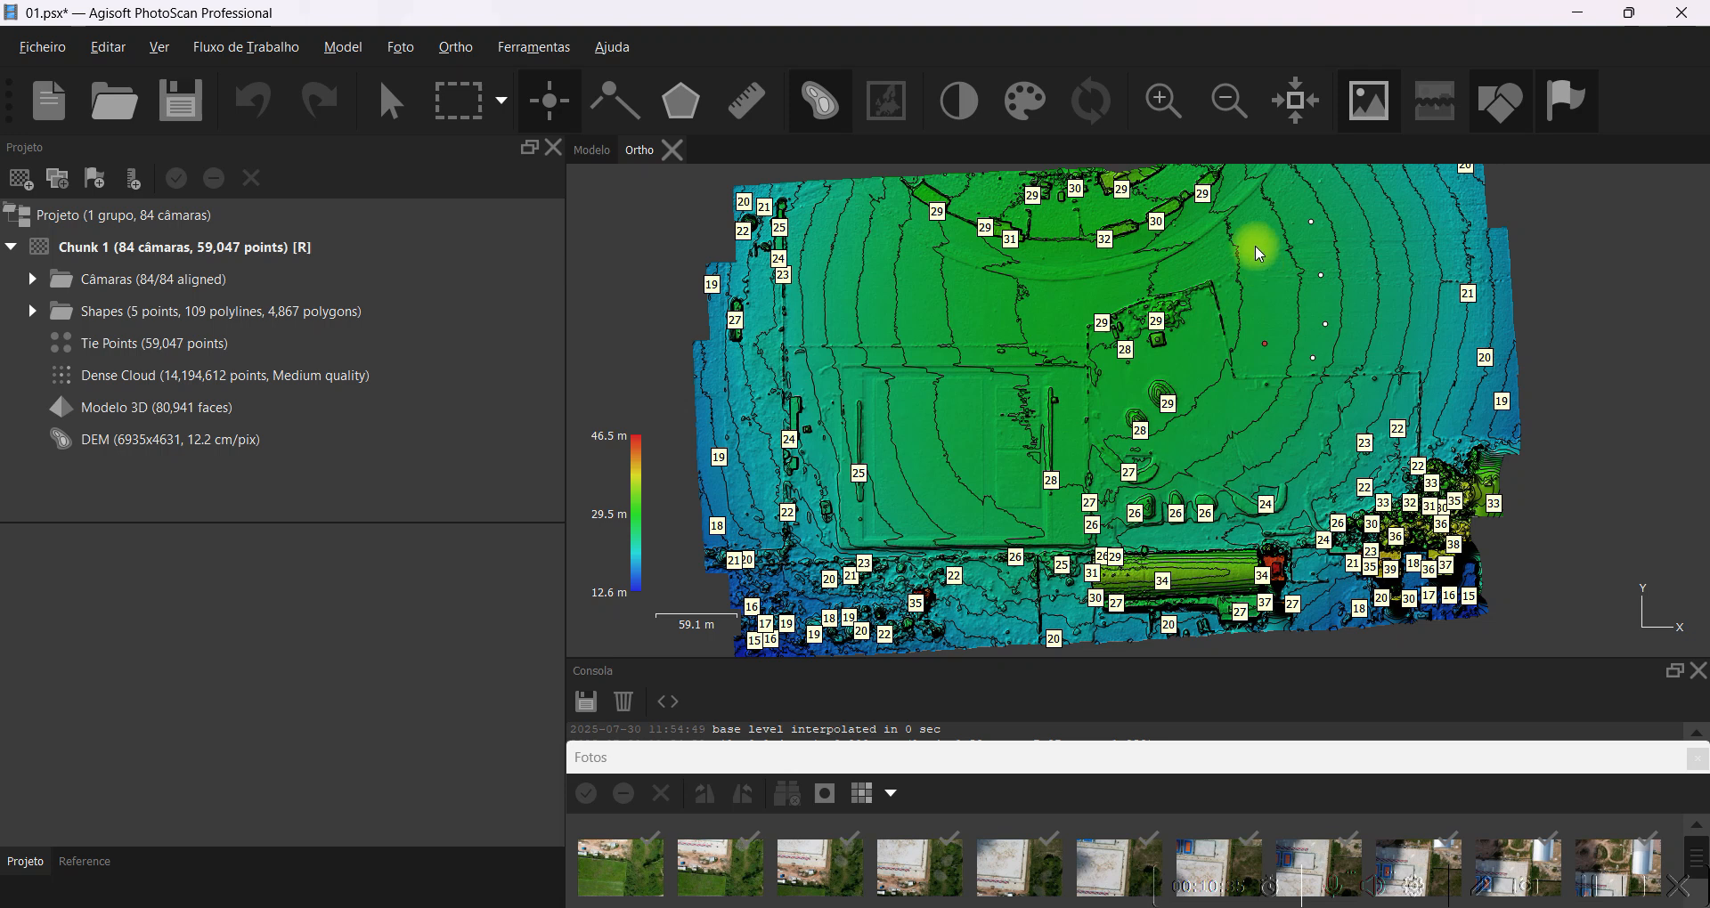
click(1252, 233)
click(1200, 250)
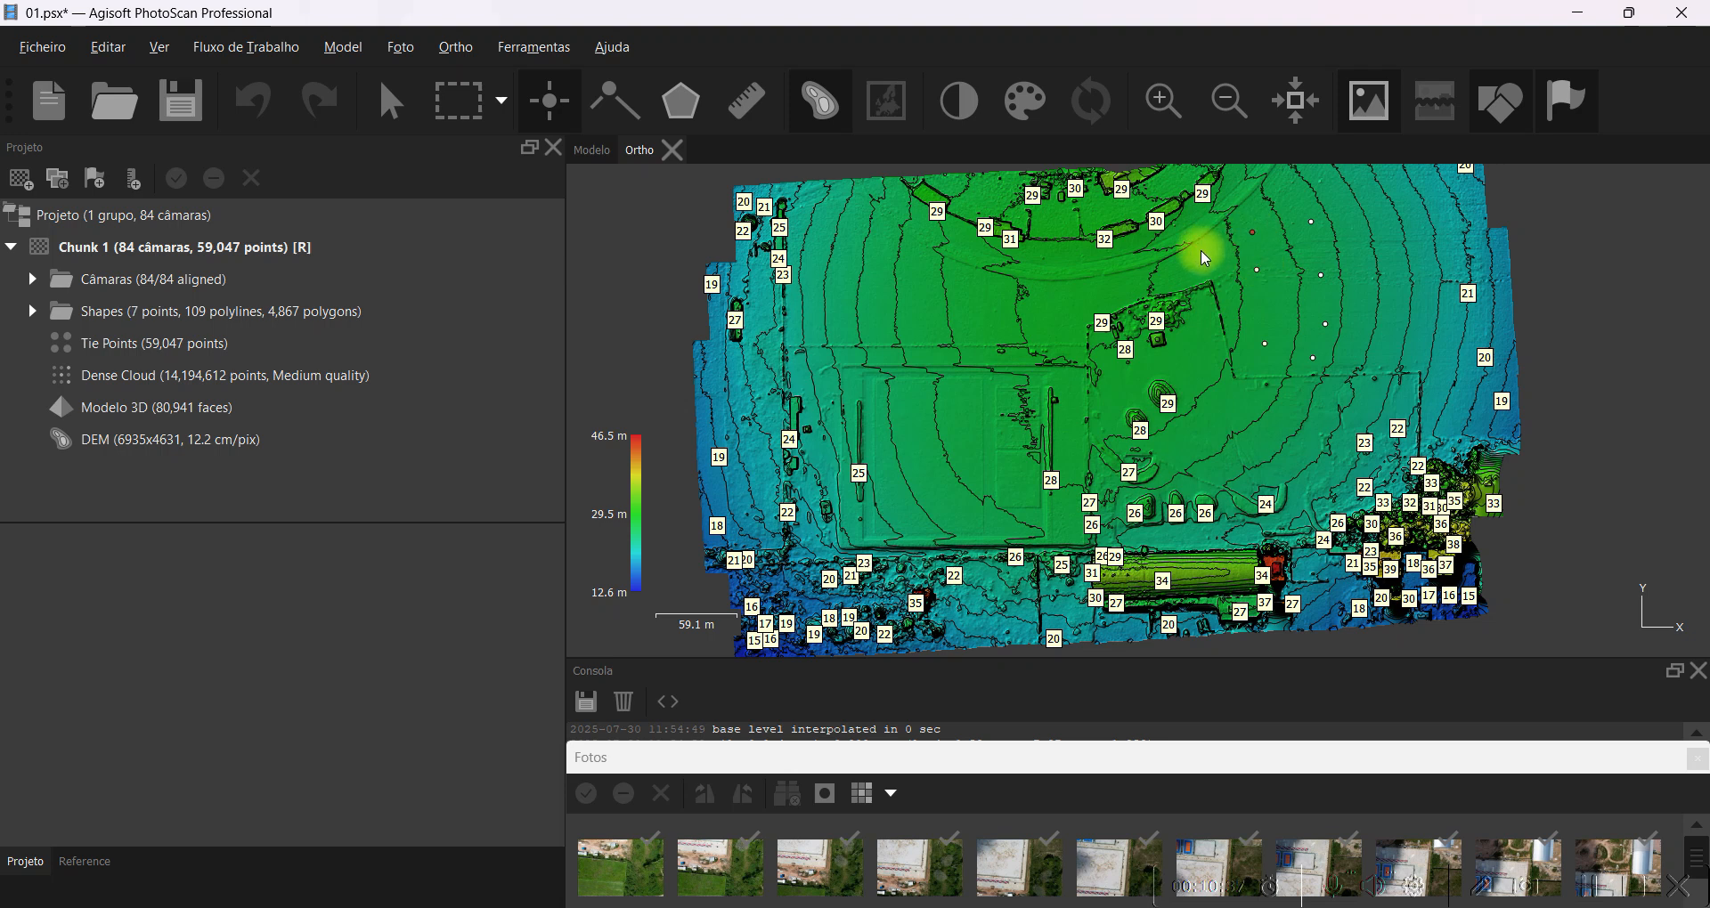
Expand the Shapes layers and try exporting the No Layer points as DXF files (*.dxf), leaving without saving.
click(32, 311)
click(143, 343)
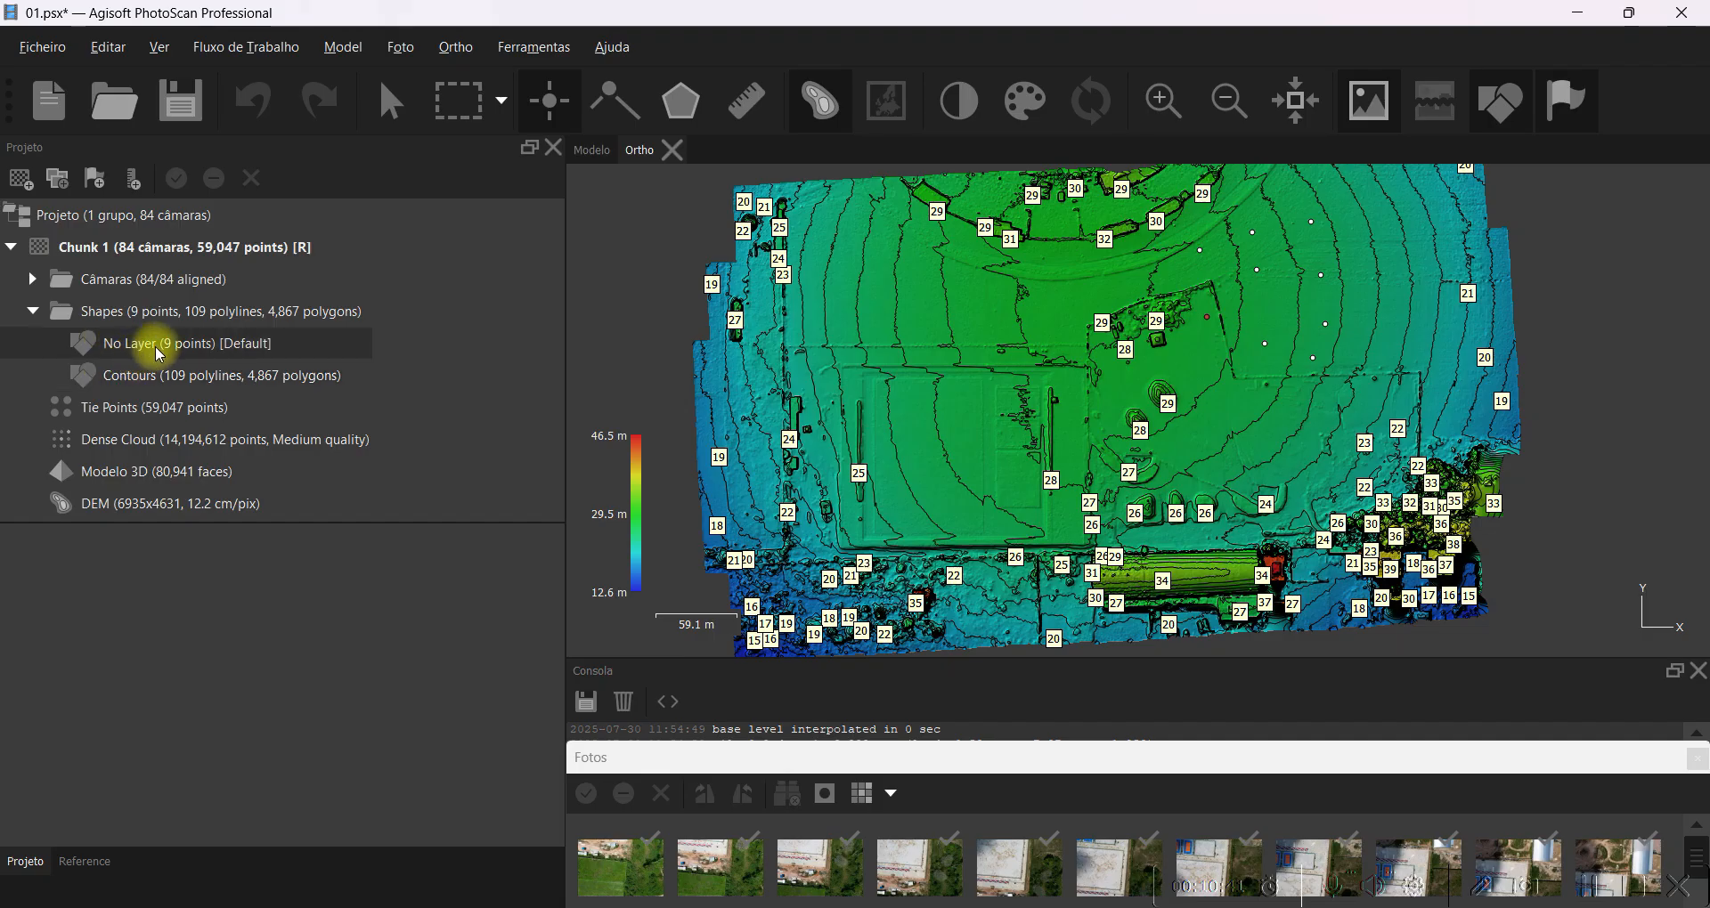
right_click(180, 344)
click(276, 436)
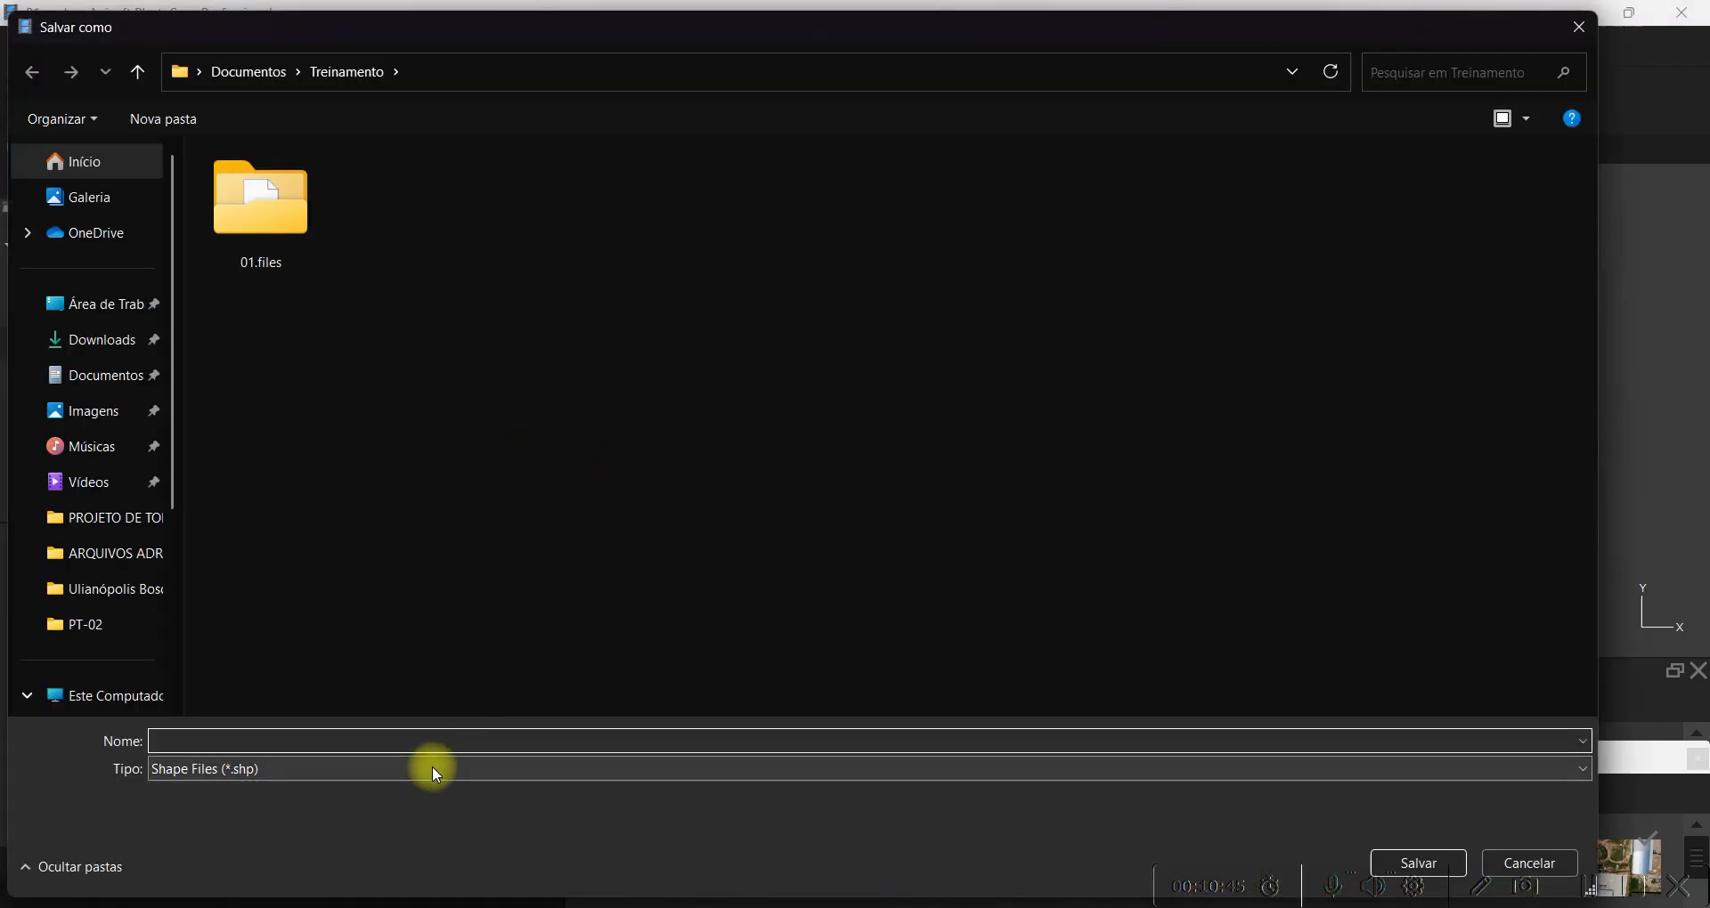
click(431, 766)
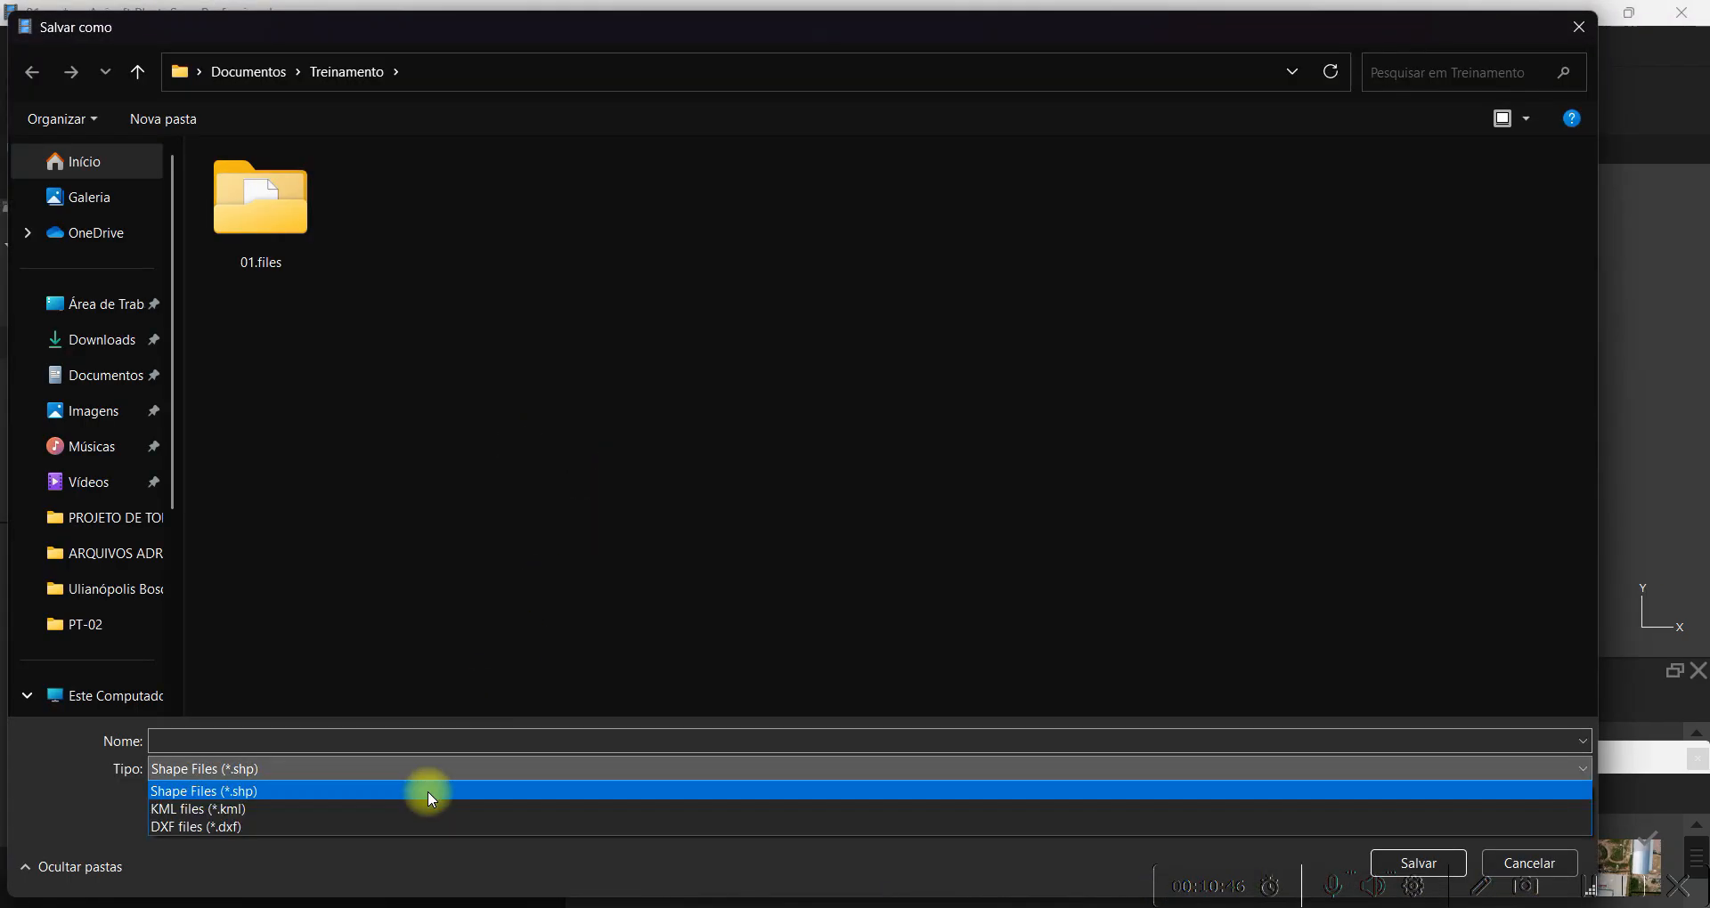
click(386, 827)
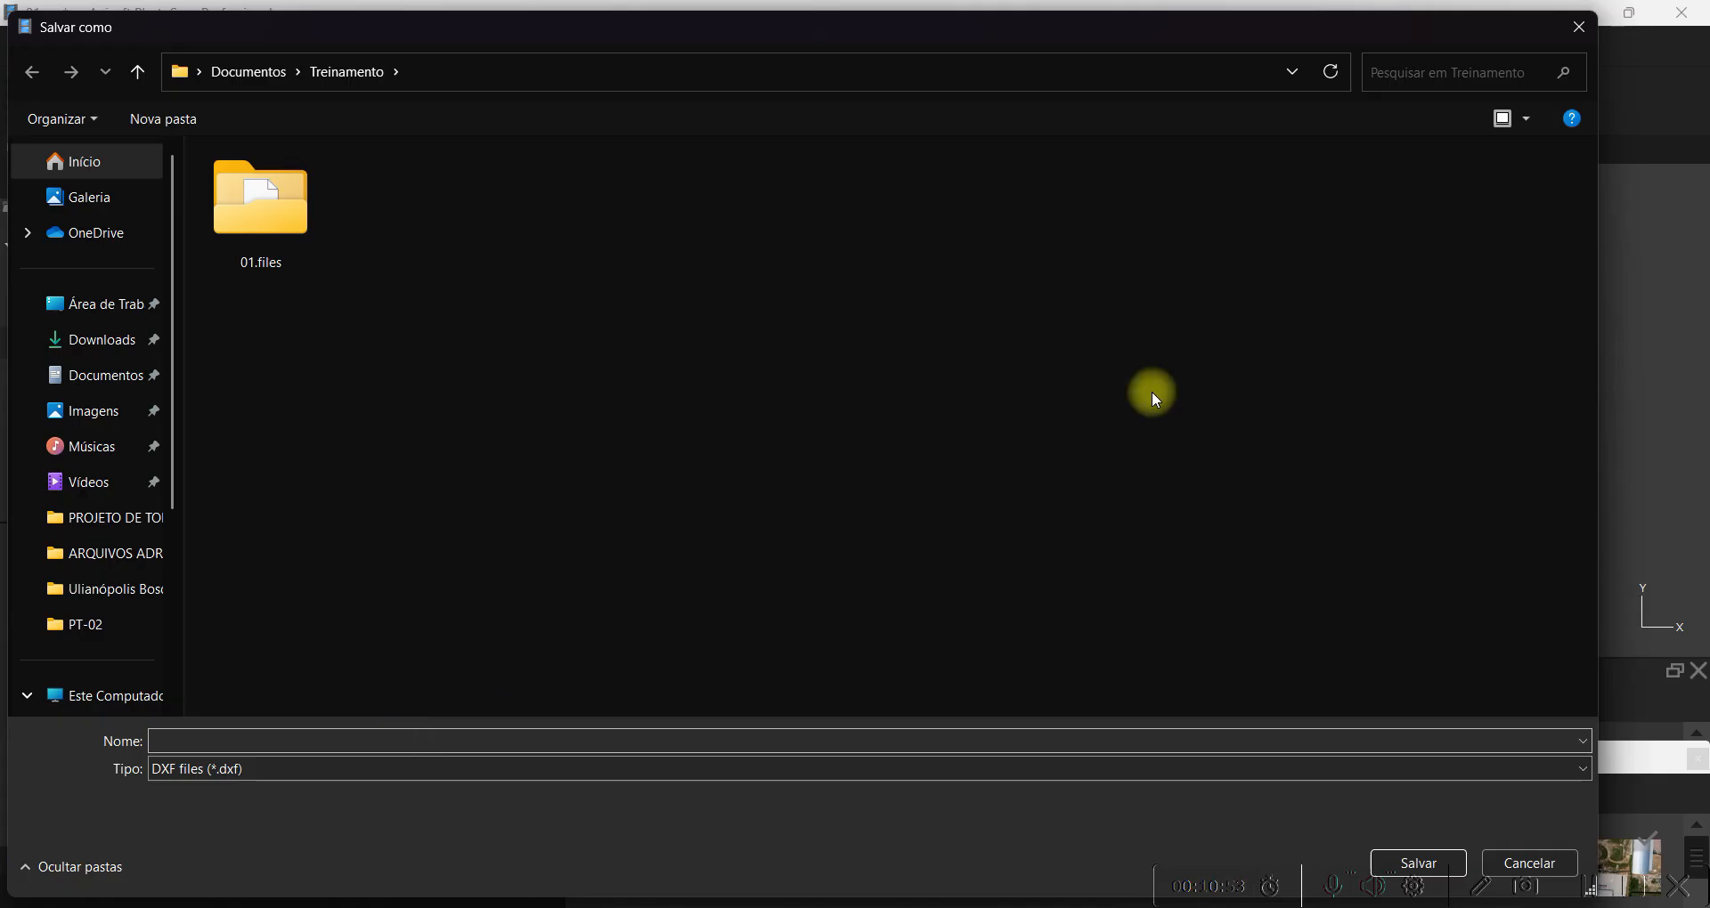
click(1571, 31)
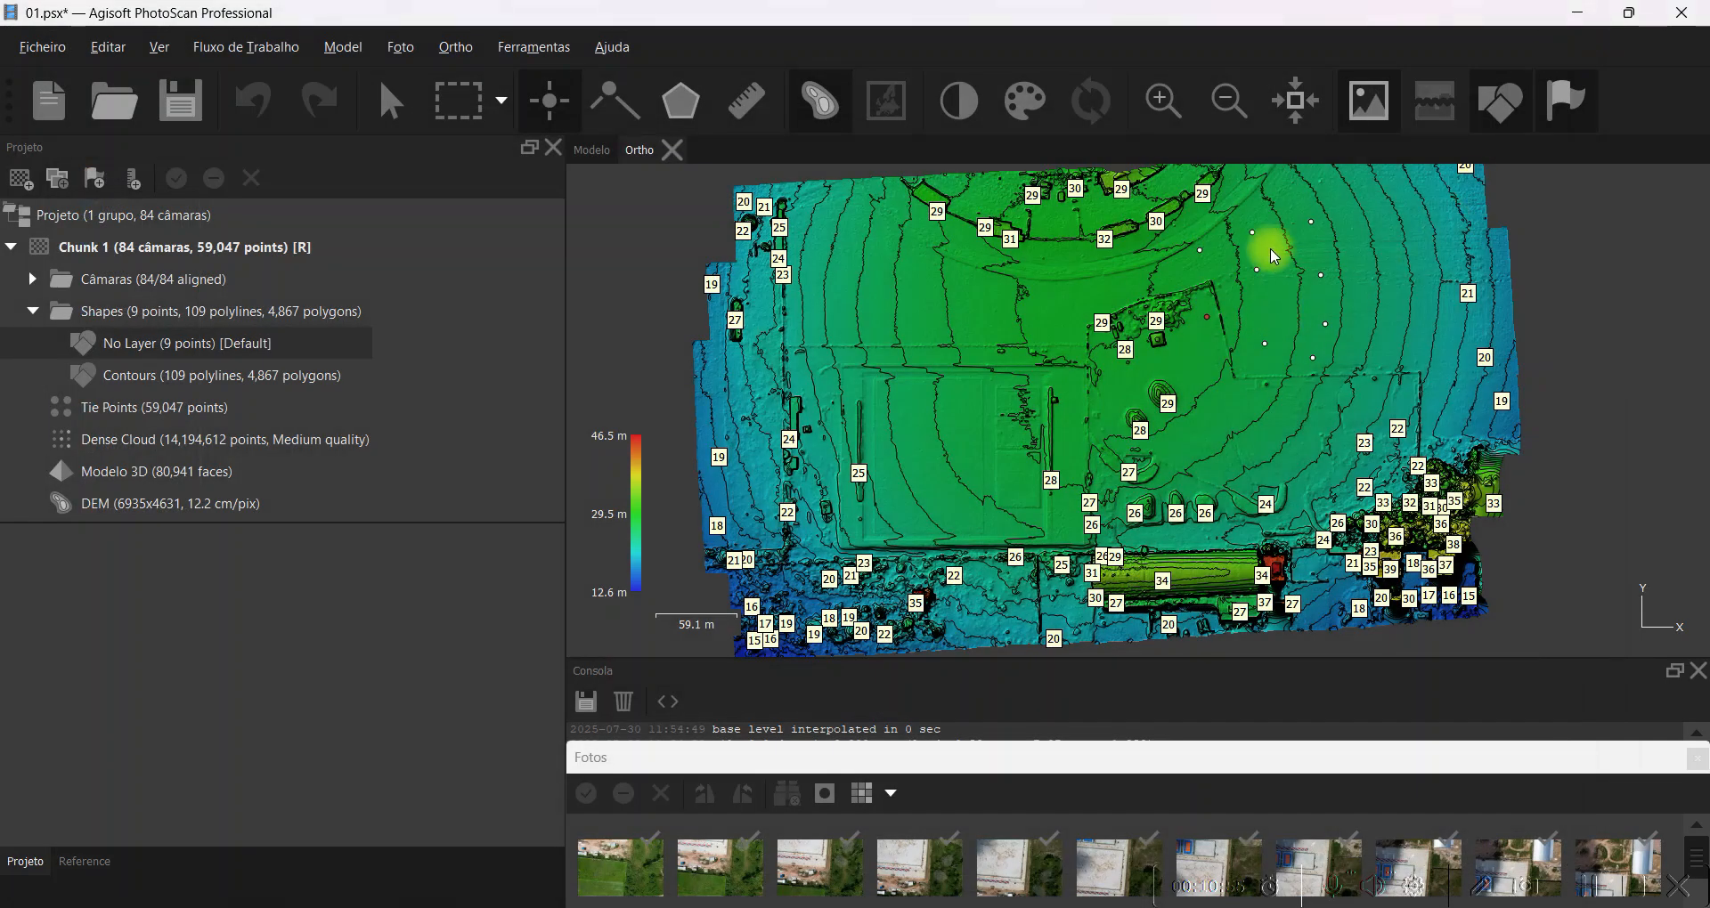
Open the Contours layer export and review the available file types, including DXF files (*.dxf), leaving without saving.
scroll(1273, 252, up, 2)
scroll(1279, 252, down, 3)
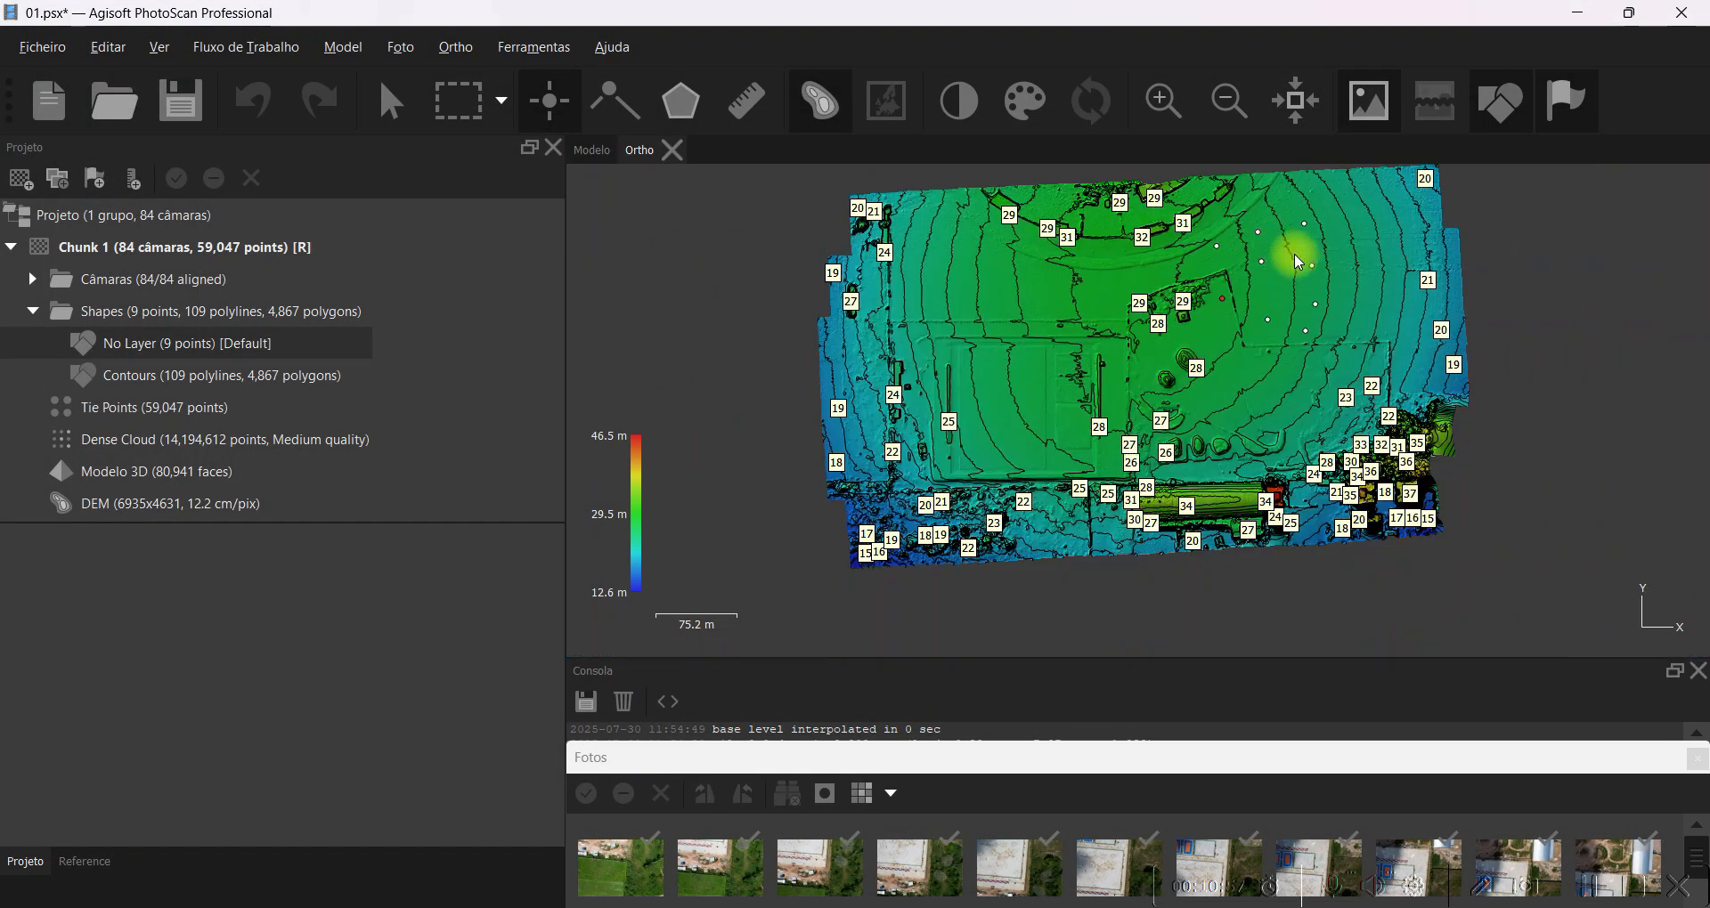
scroll(1298, 242, up, 1)
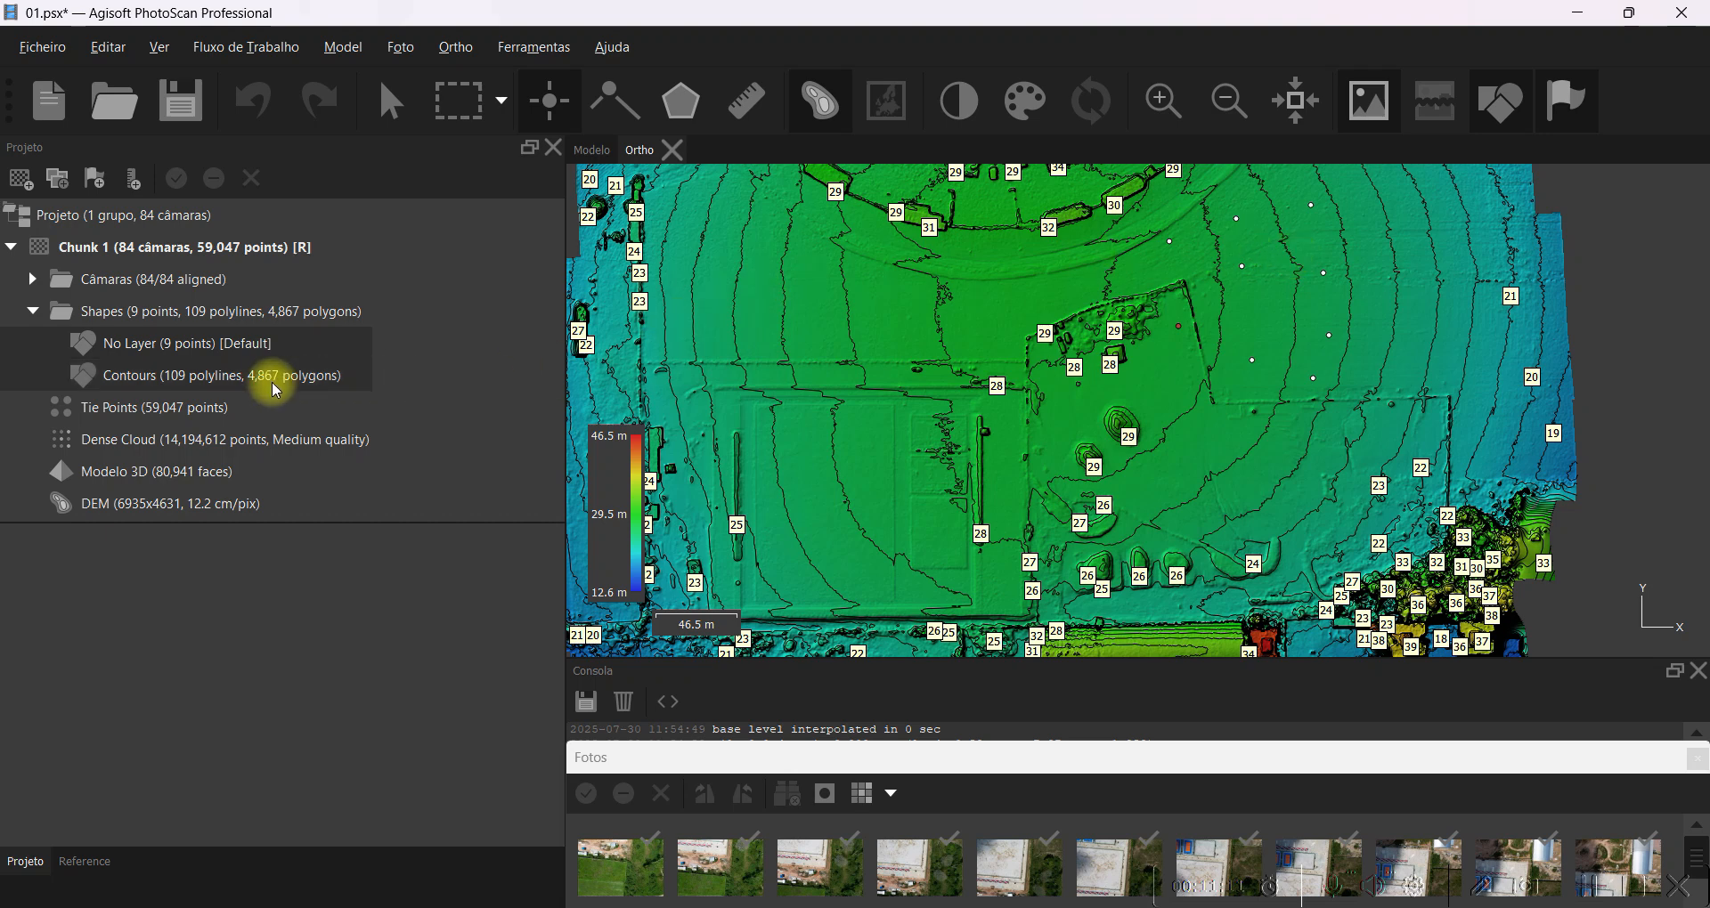
click(210, 389)
right_click(210, 389)
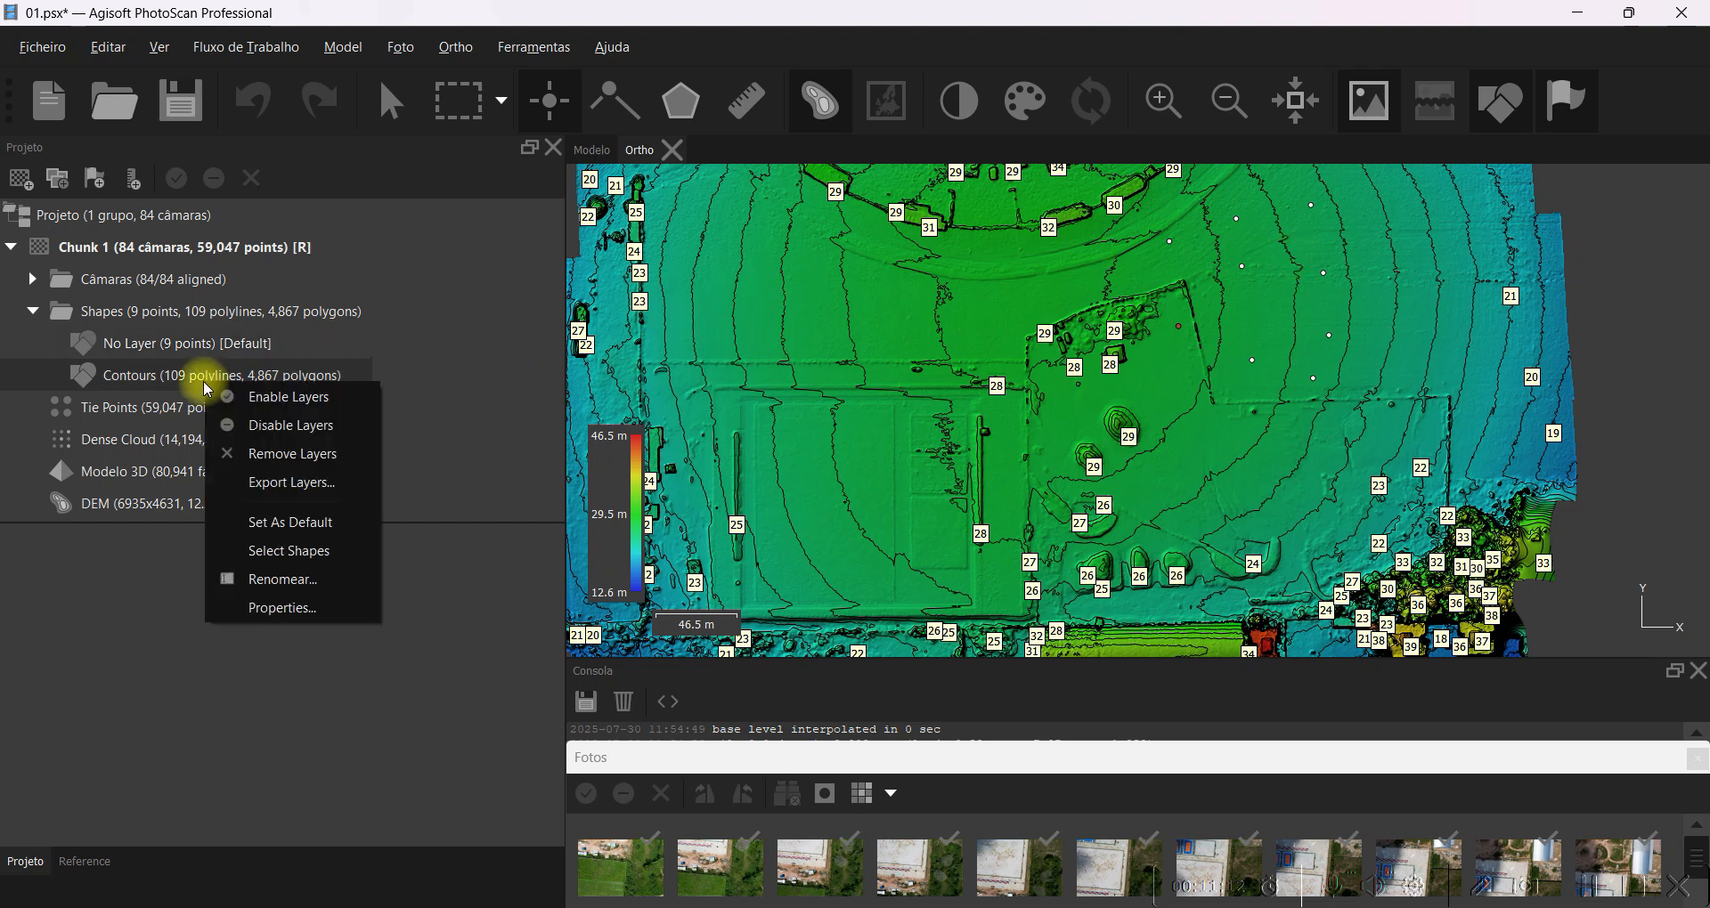
click(271, 484)
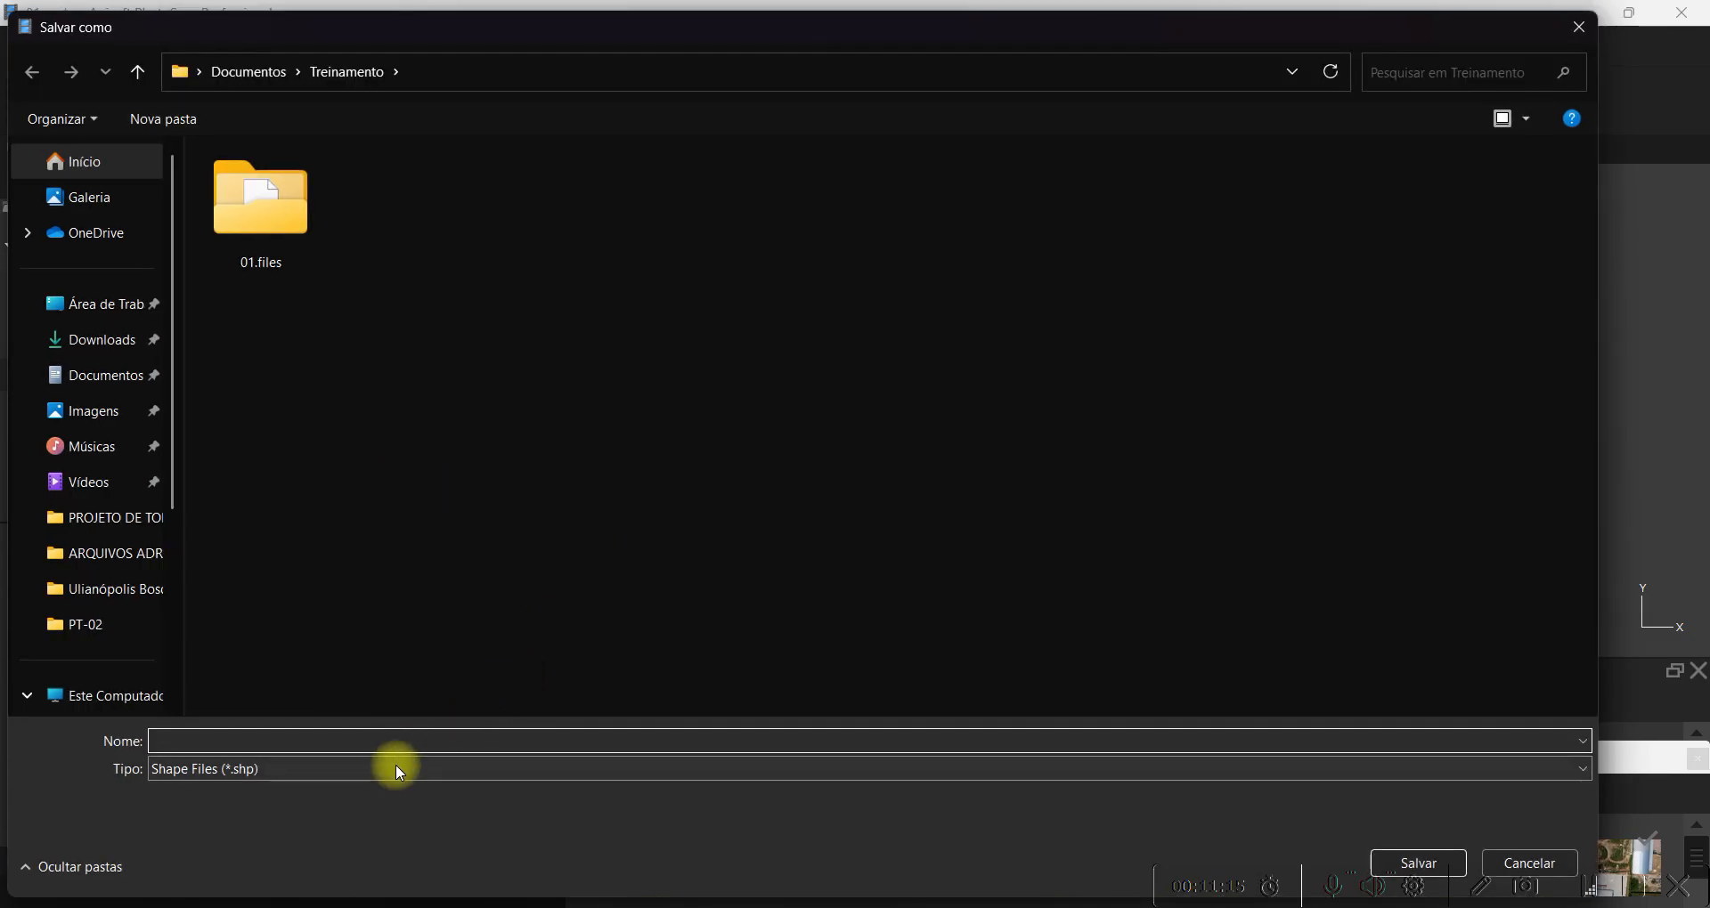
click(360, 768)
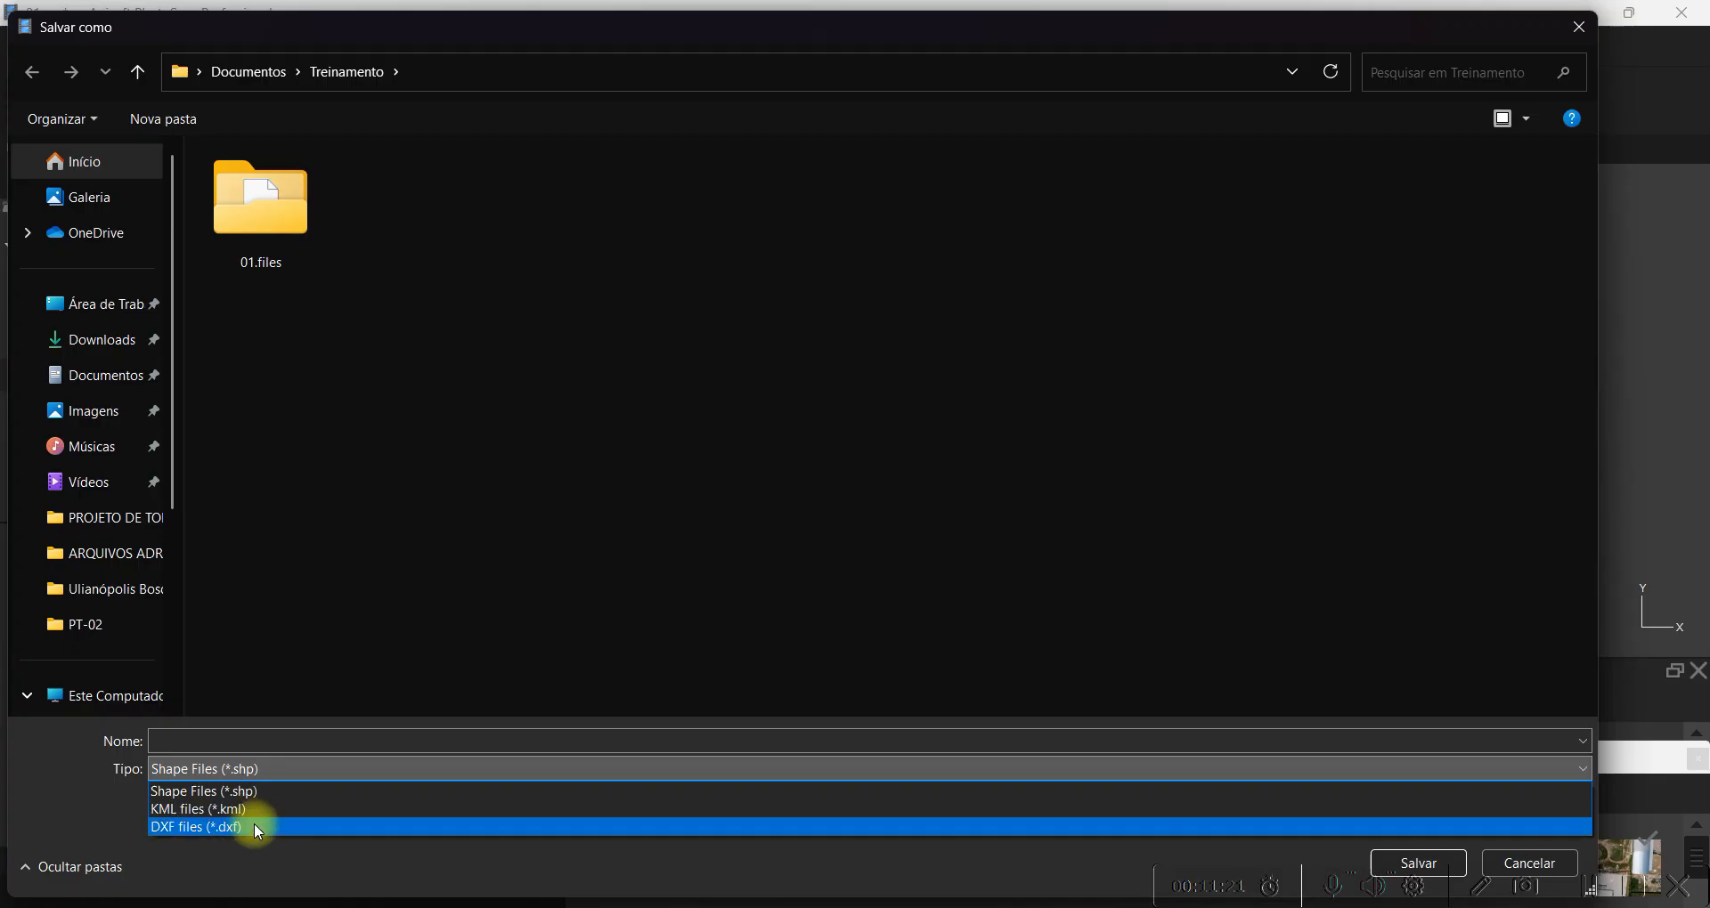
click(511, 599)
click(1573, 29)
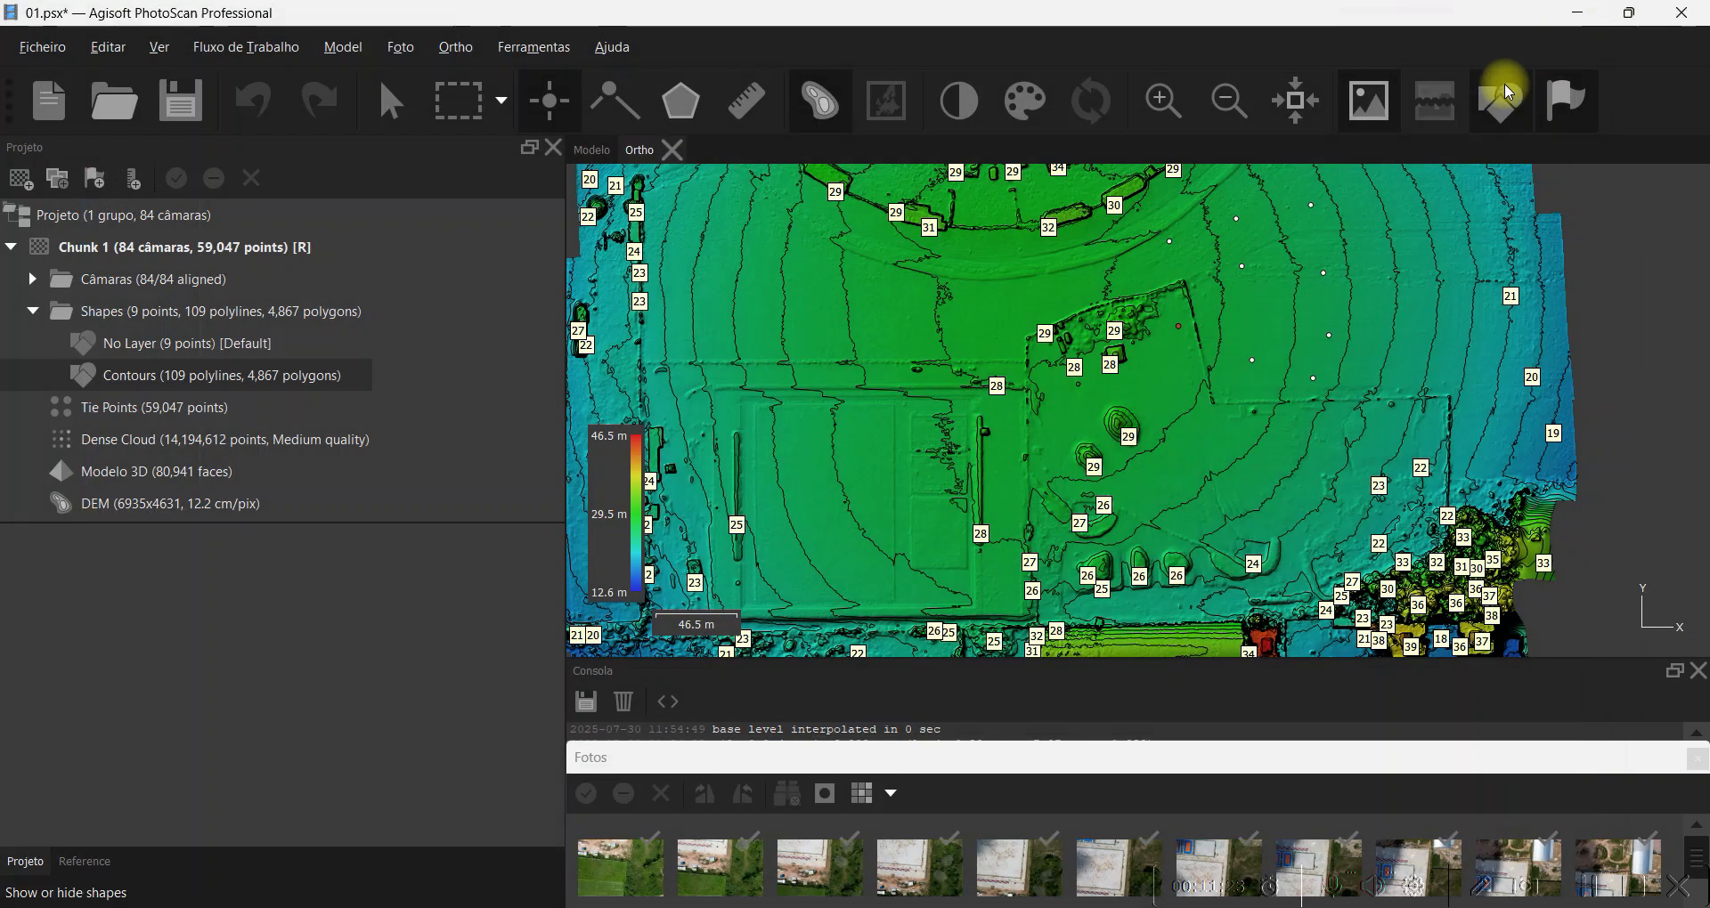
Build an orthomosaic in SIRGAS 2000 / UTM zone 22S from the DEM surface, with Mosaic blending, hole filling and 0.0304659 m pixels.
click(244, 47)
click(276, 321)
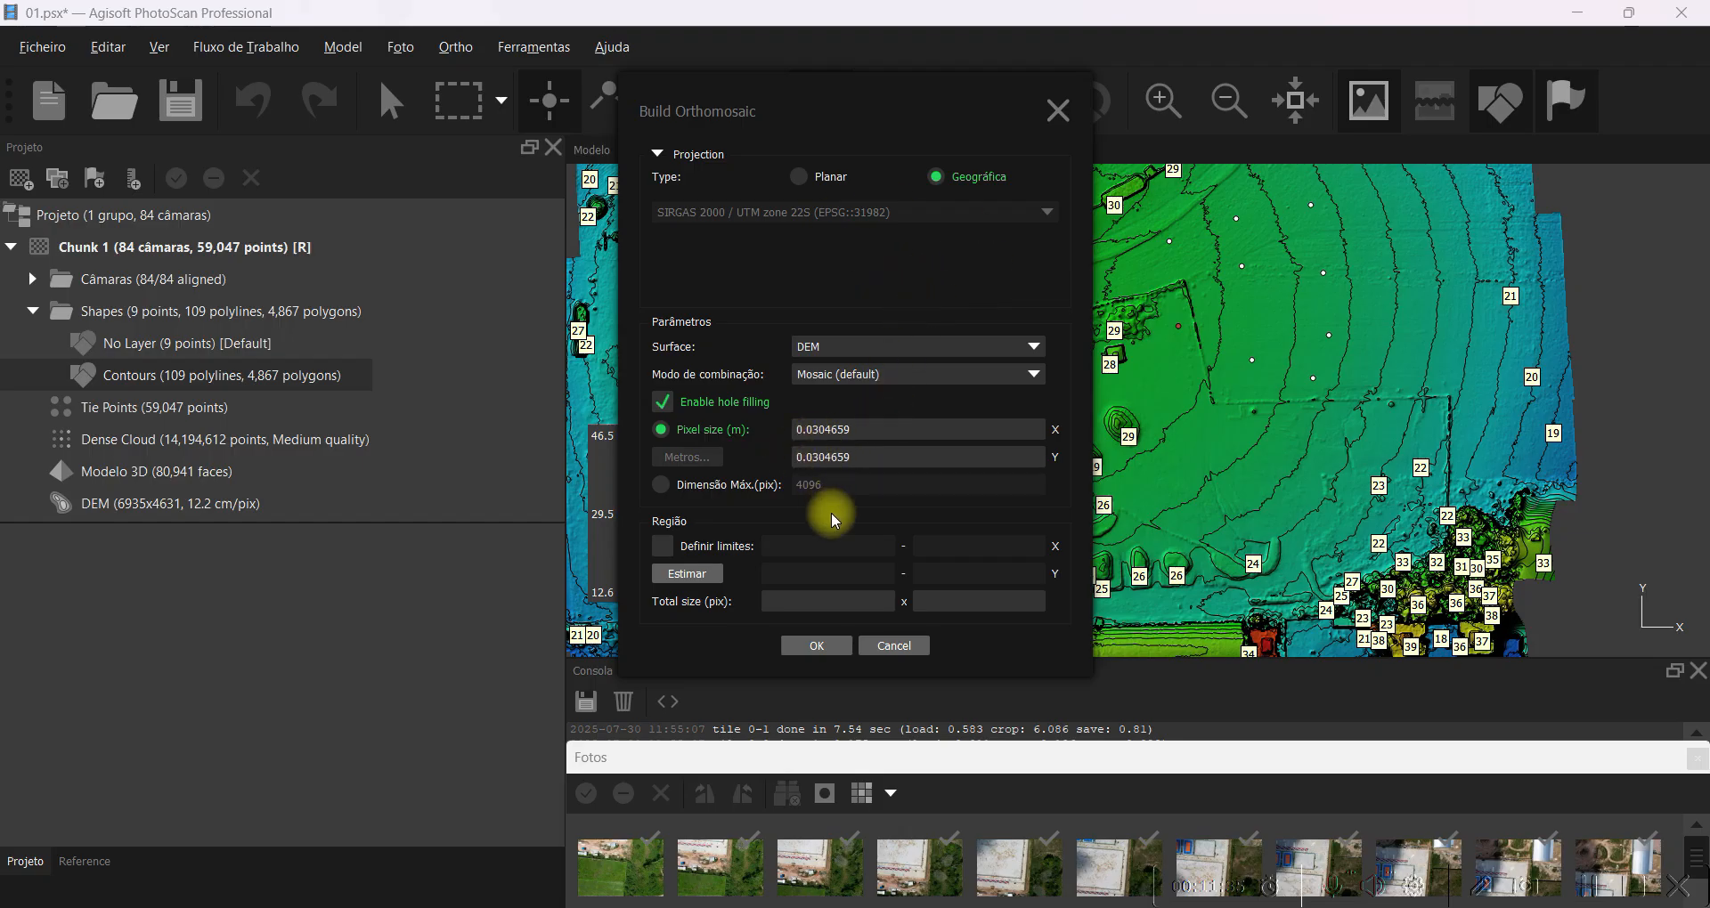
click(839, 650)
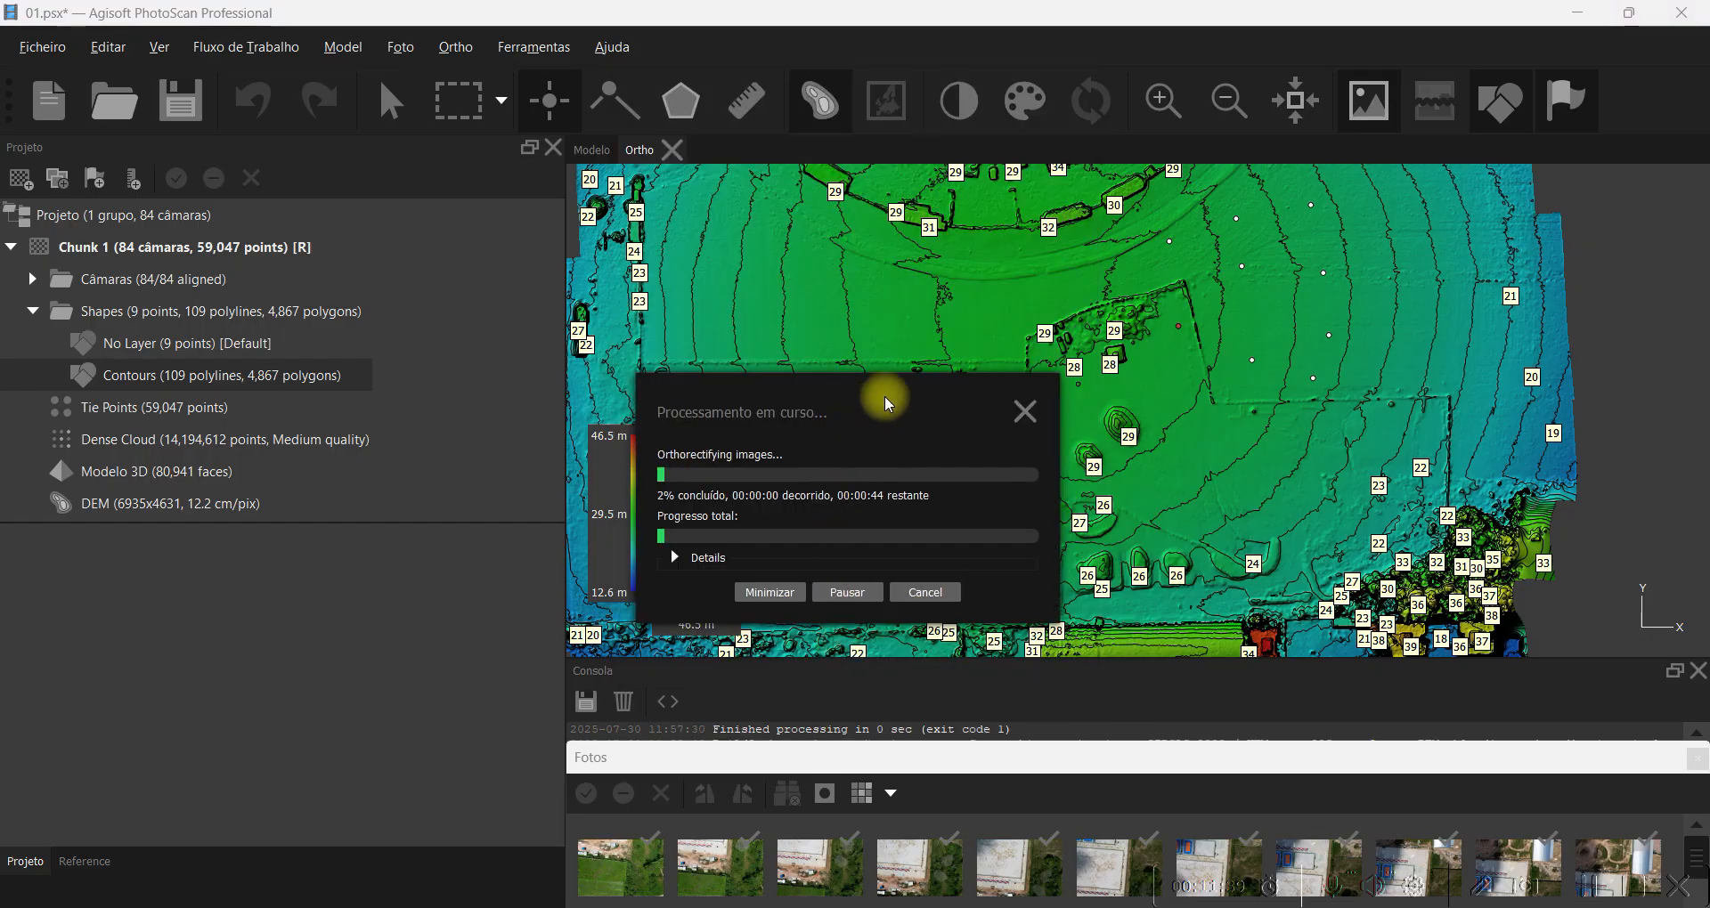
drag(888, 404, 1037, 266)
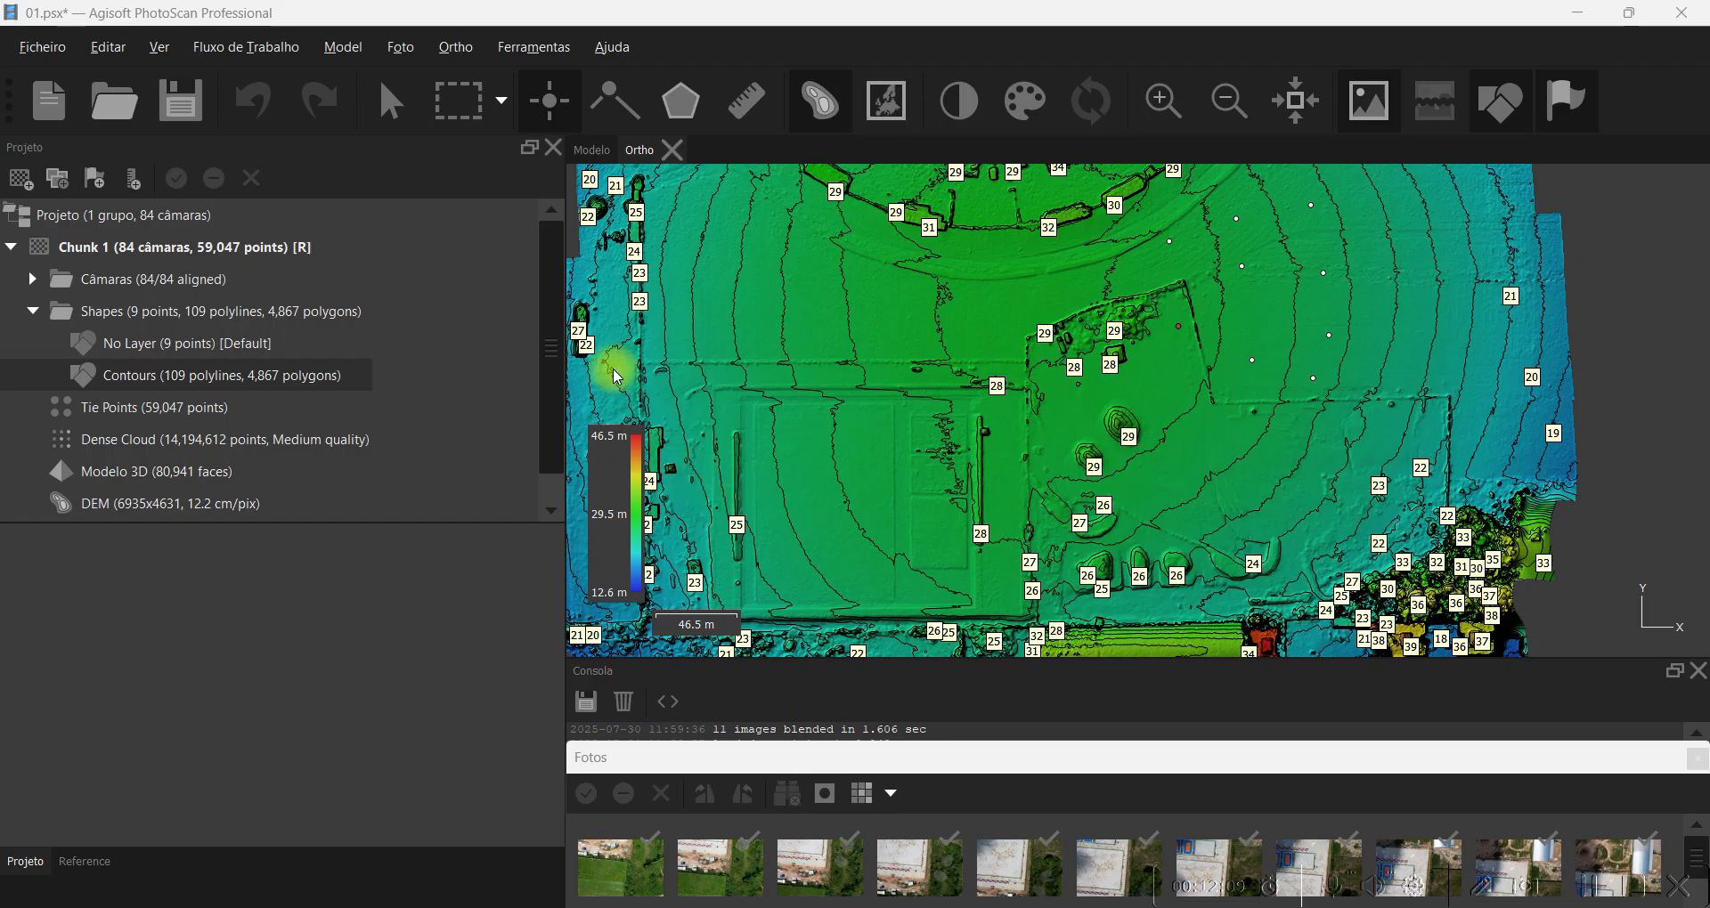
Display the orthomosaic and disable both the Contours and No Layer shape layers.
scroll(461, 386, down, 1)
double_click(237, 500)
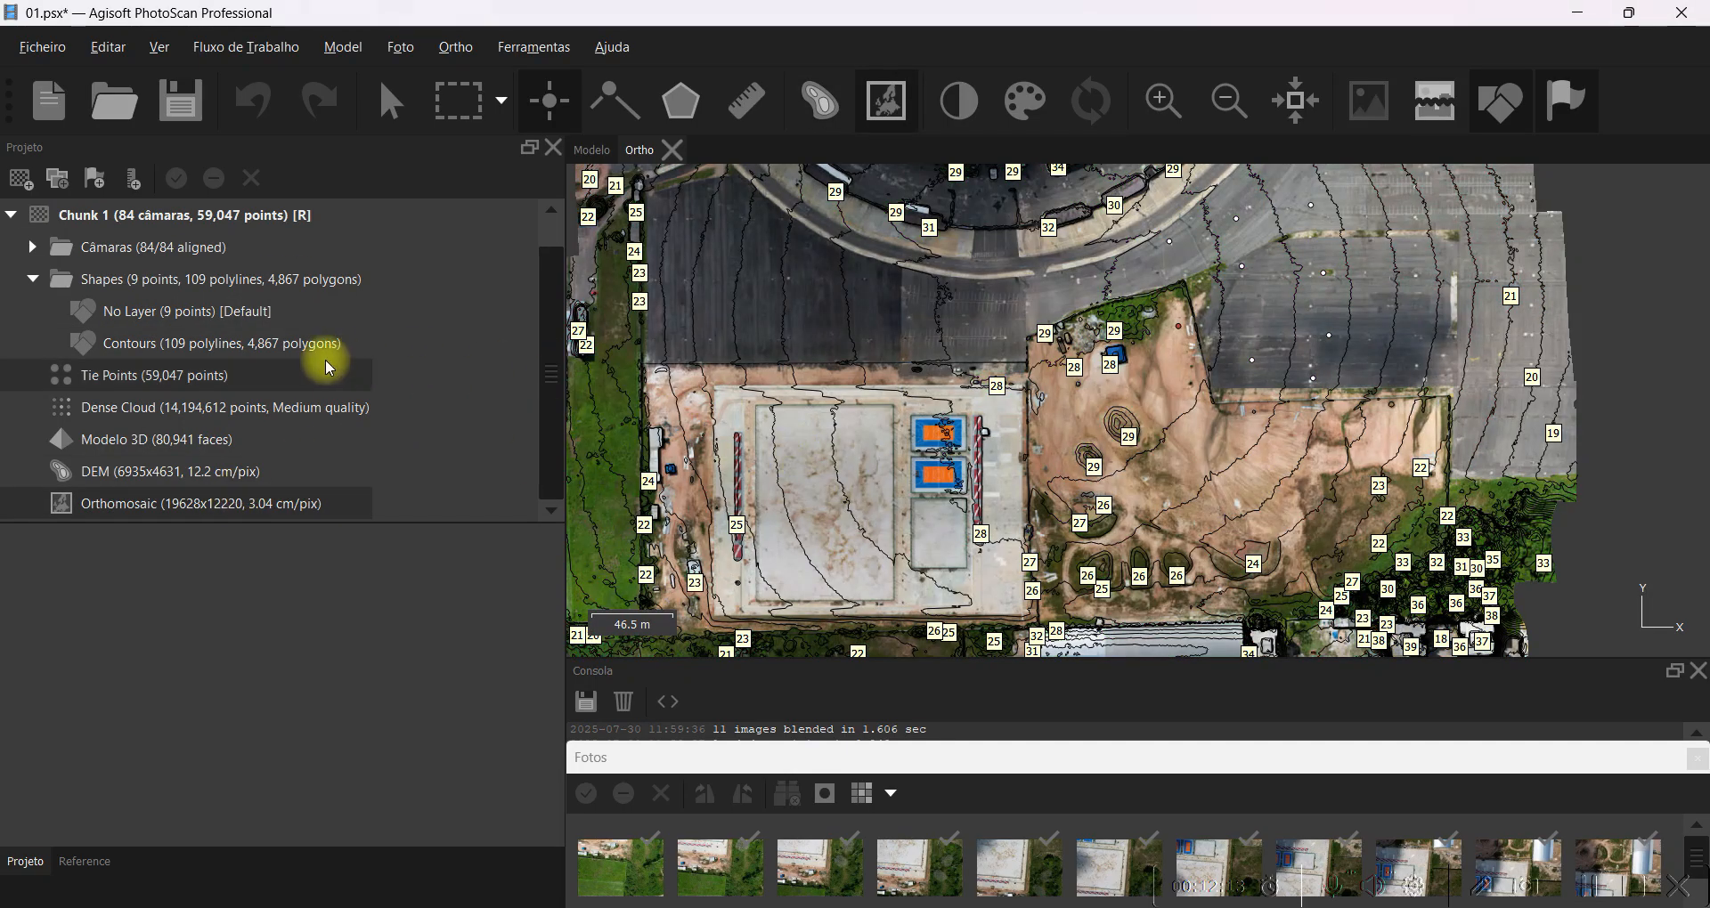
right_click(248, 346)
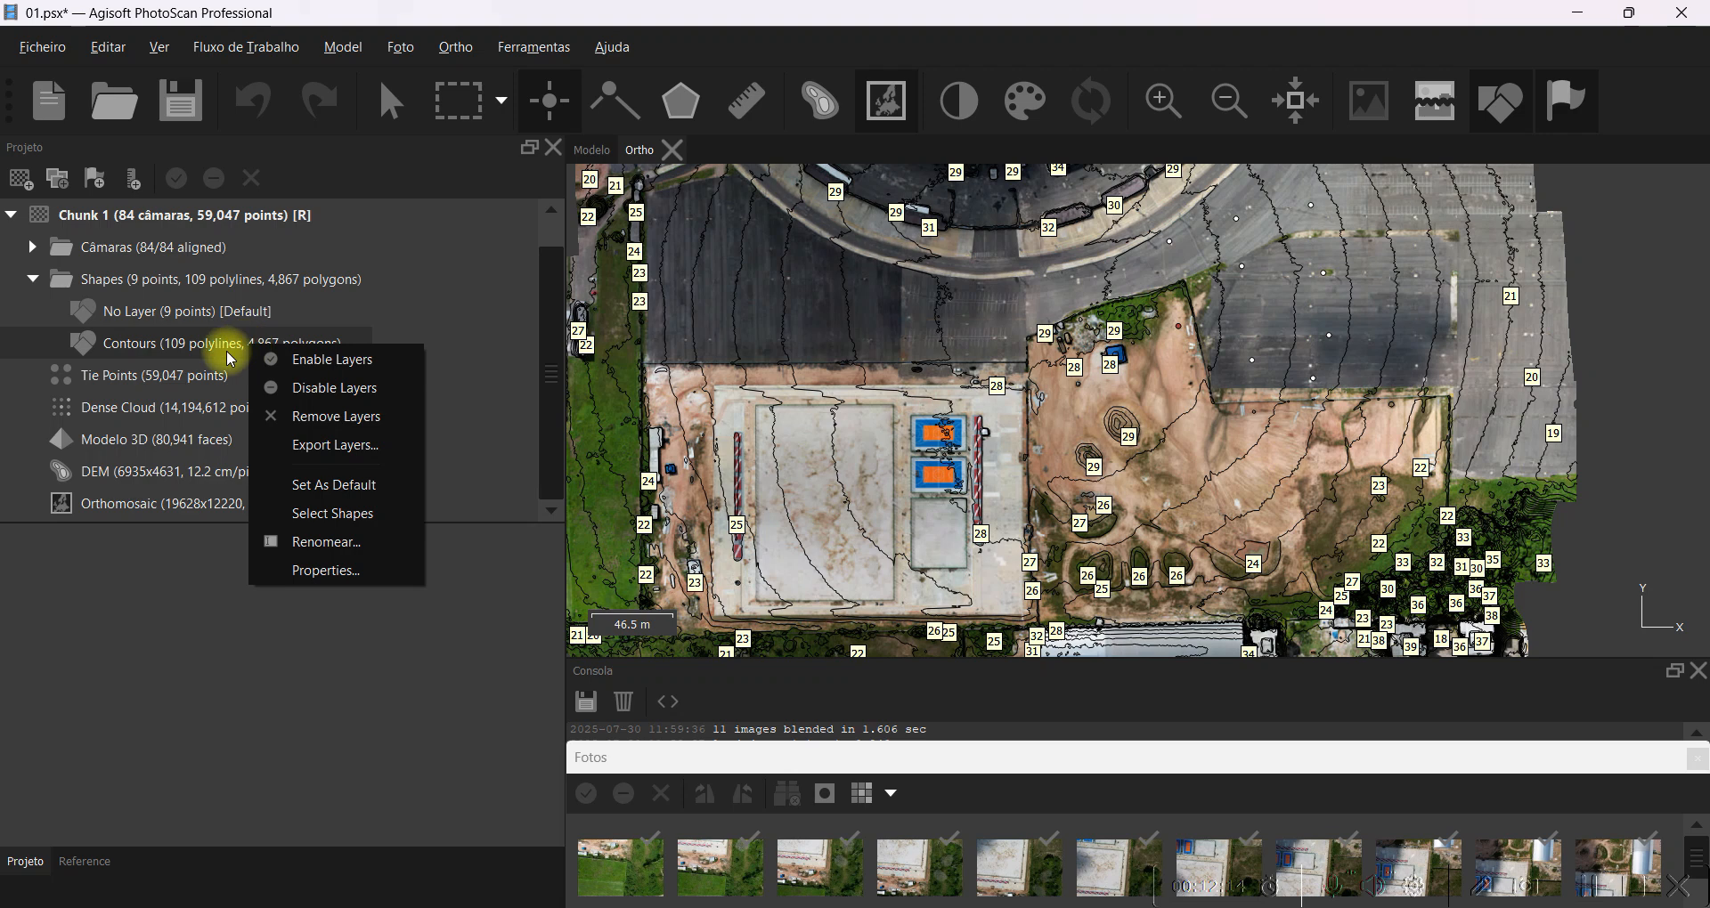
click(307, 389)
right_click(228, 320)
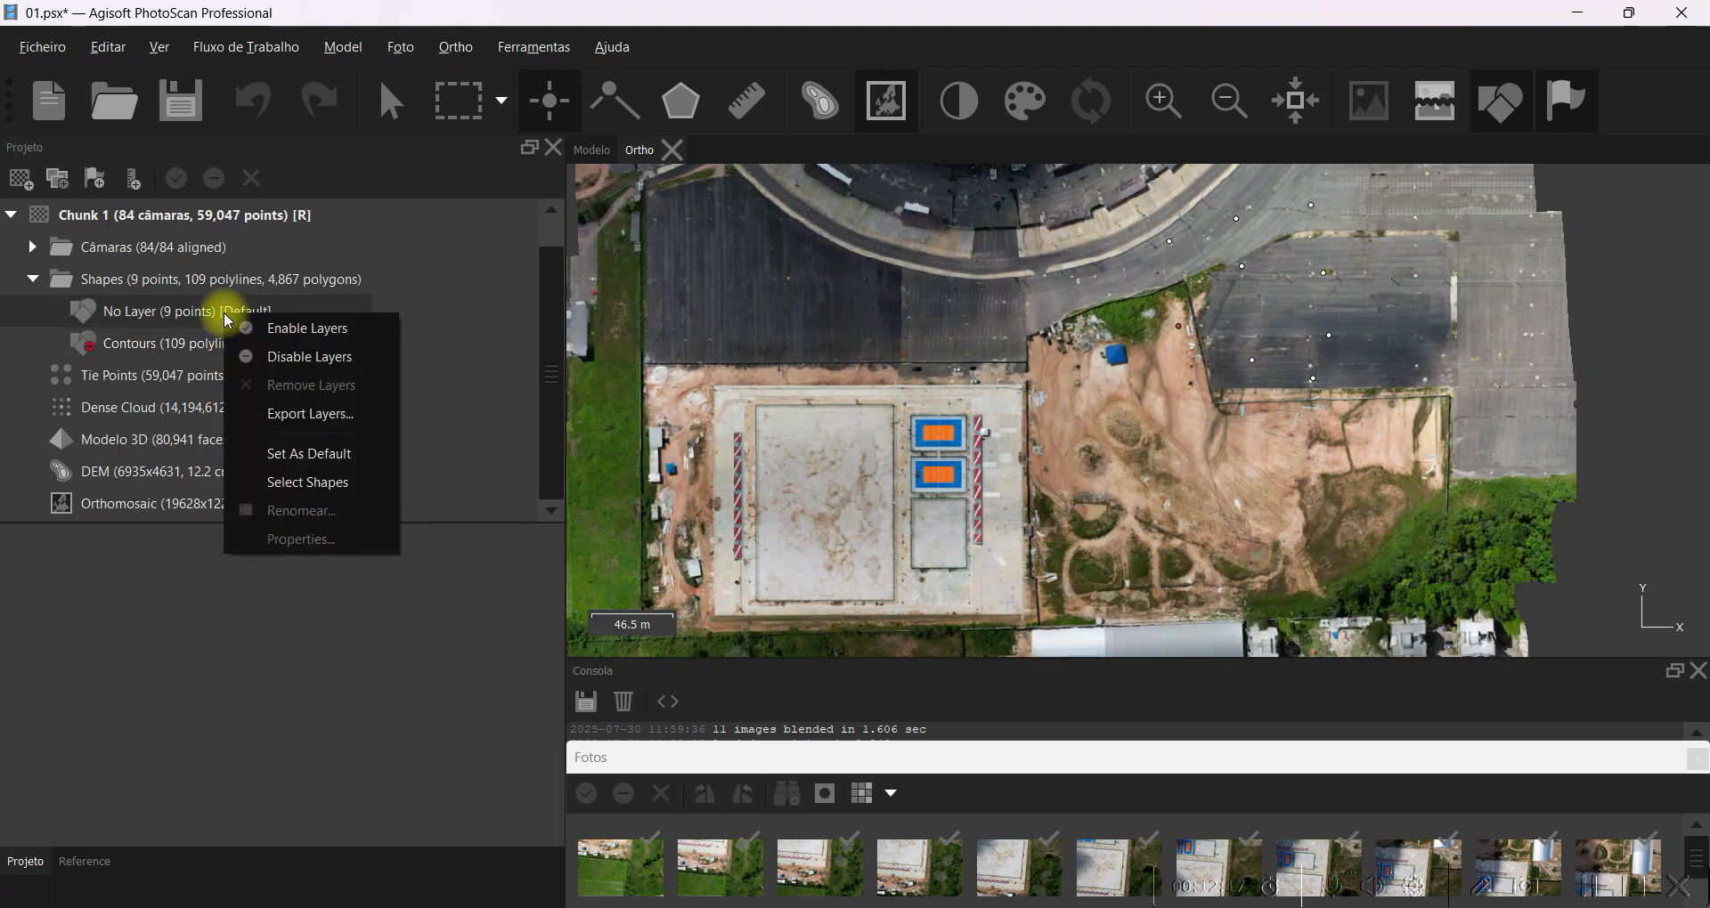
click(269, 358)
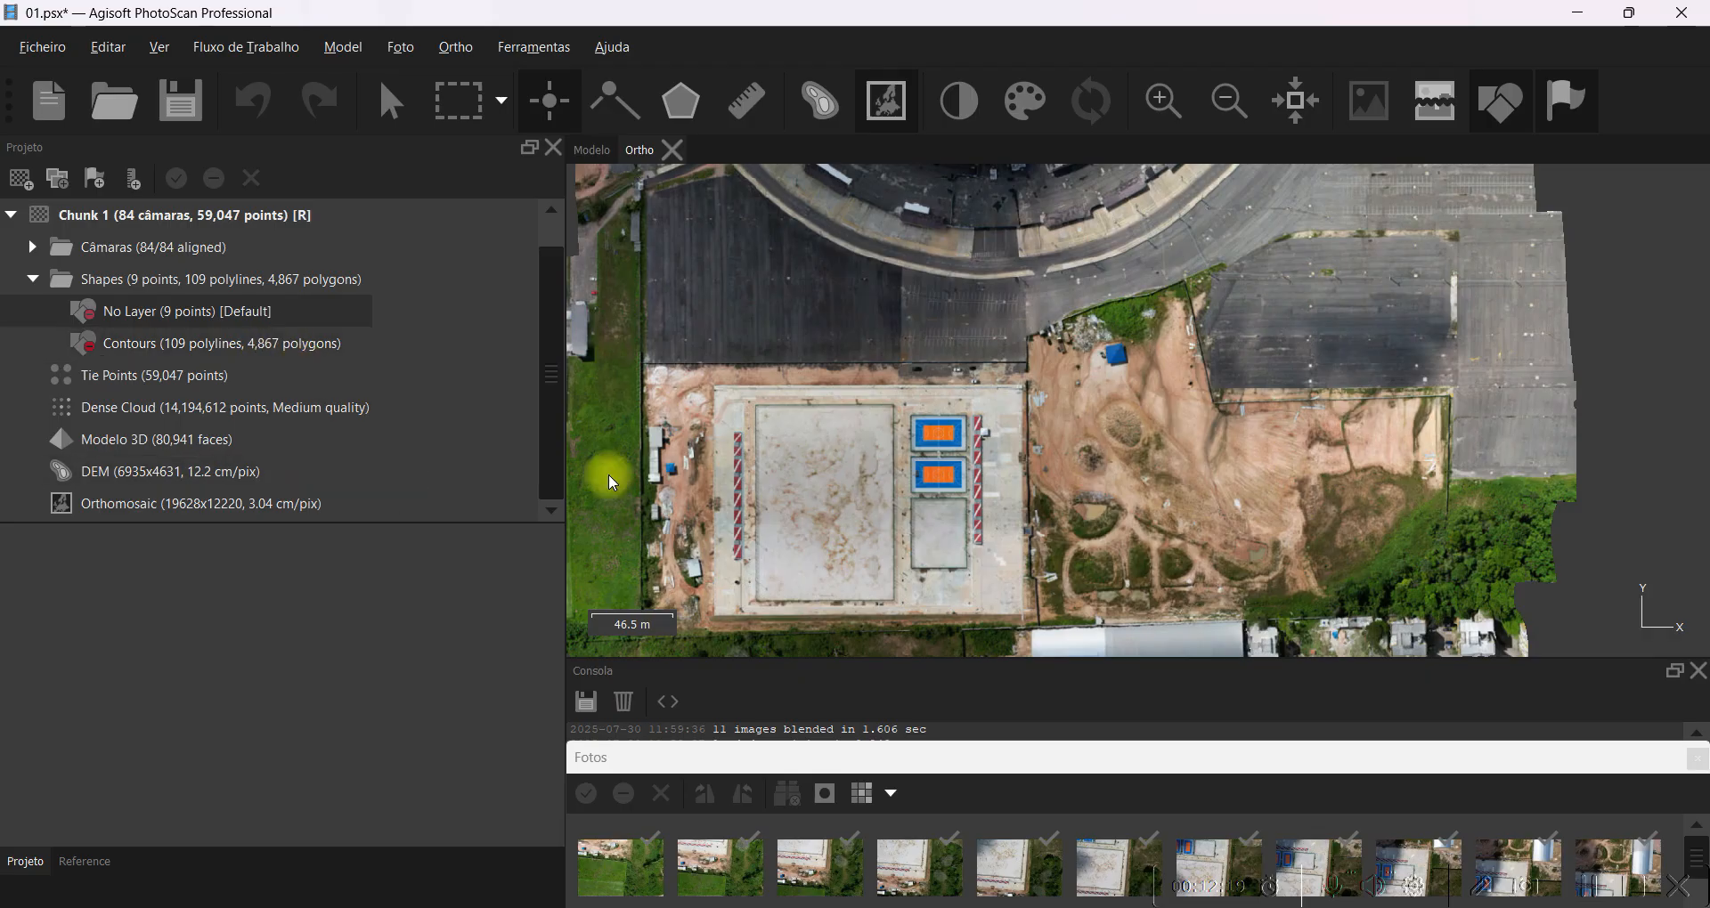
Inspect the orthomosaic's detail around the sports courts, the striped strip beside them and the pond on the bare ground.
scroll(962, 392, down, 3)
scroll(1042, 433, up, 4)
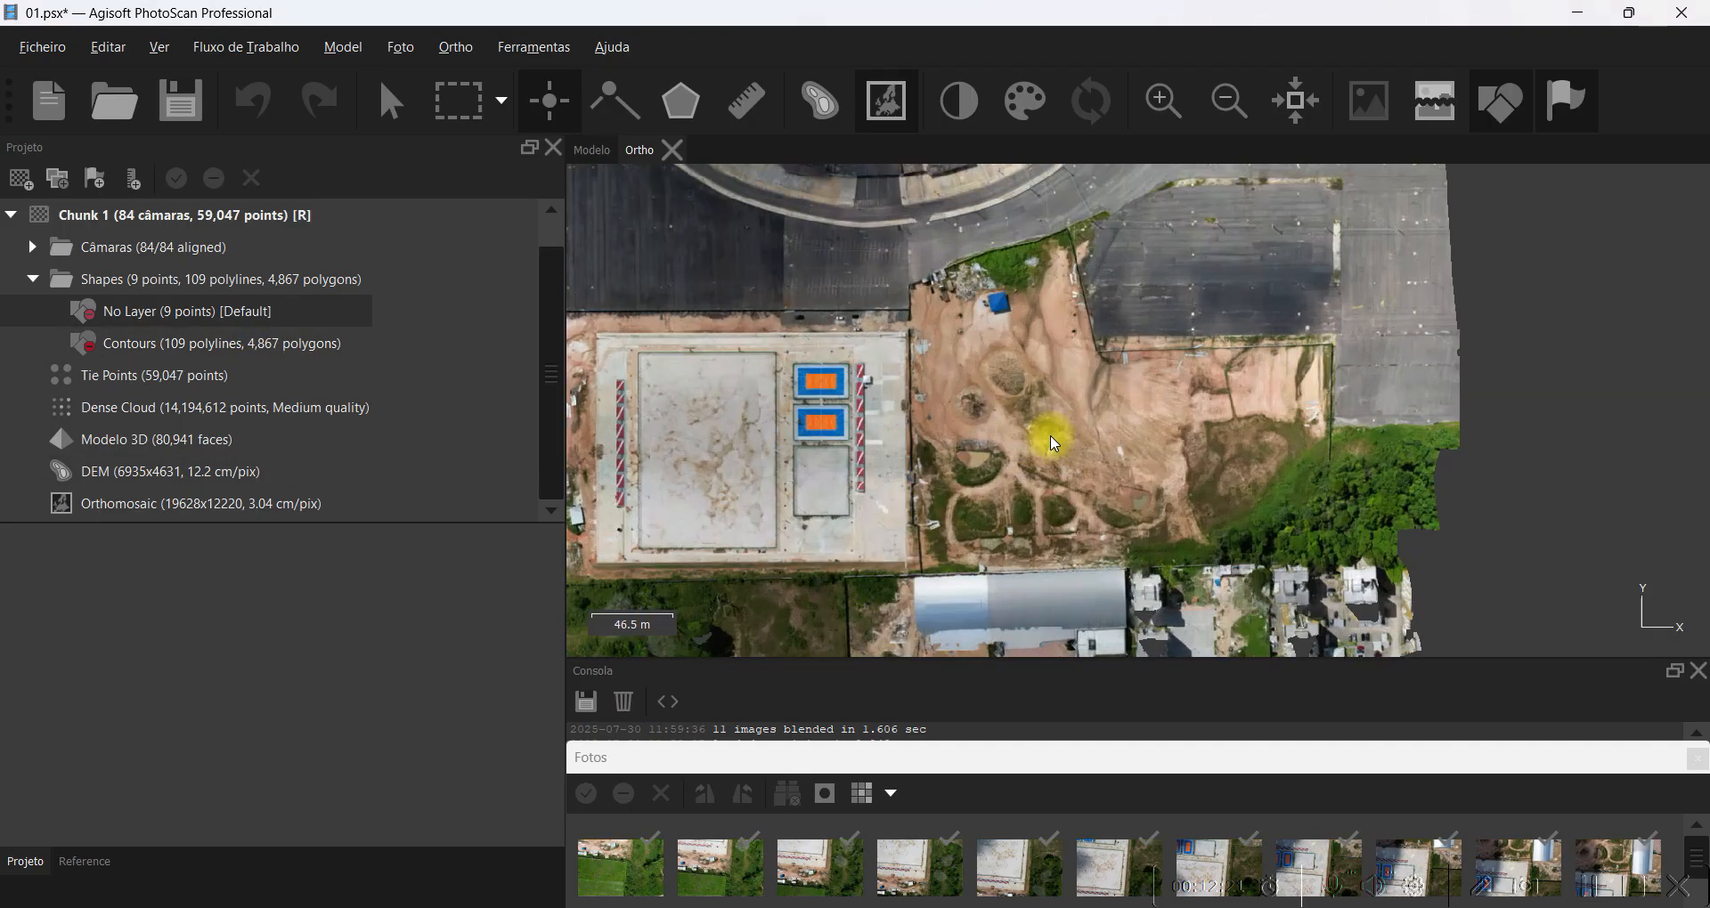
scroll(893, 441, up, 10)
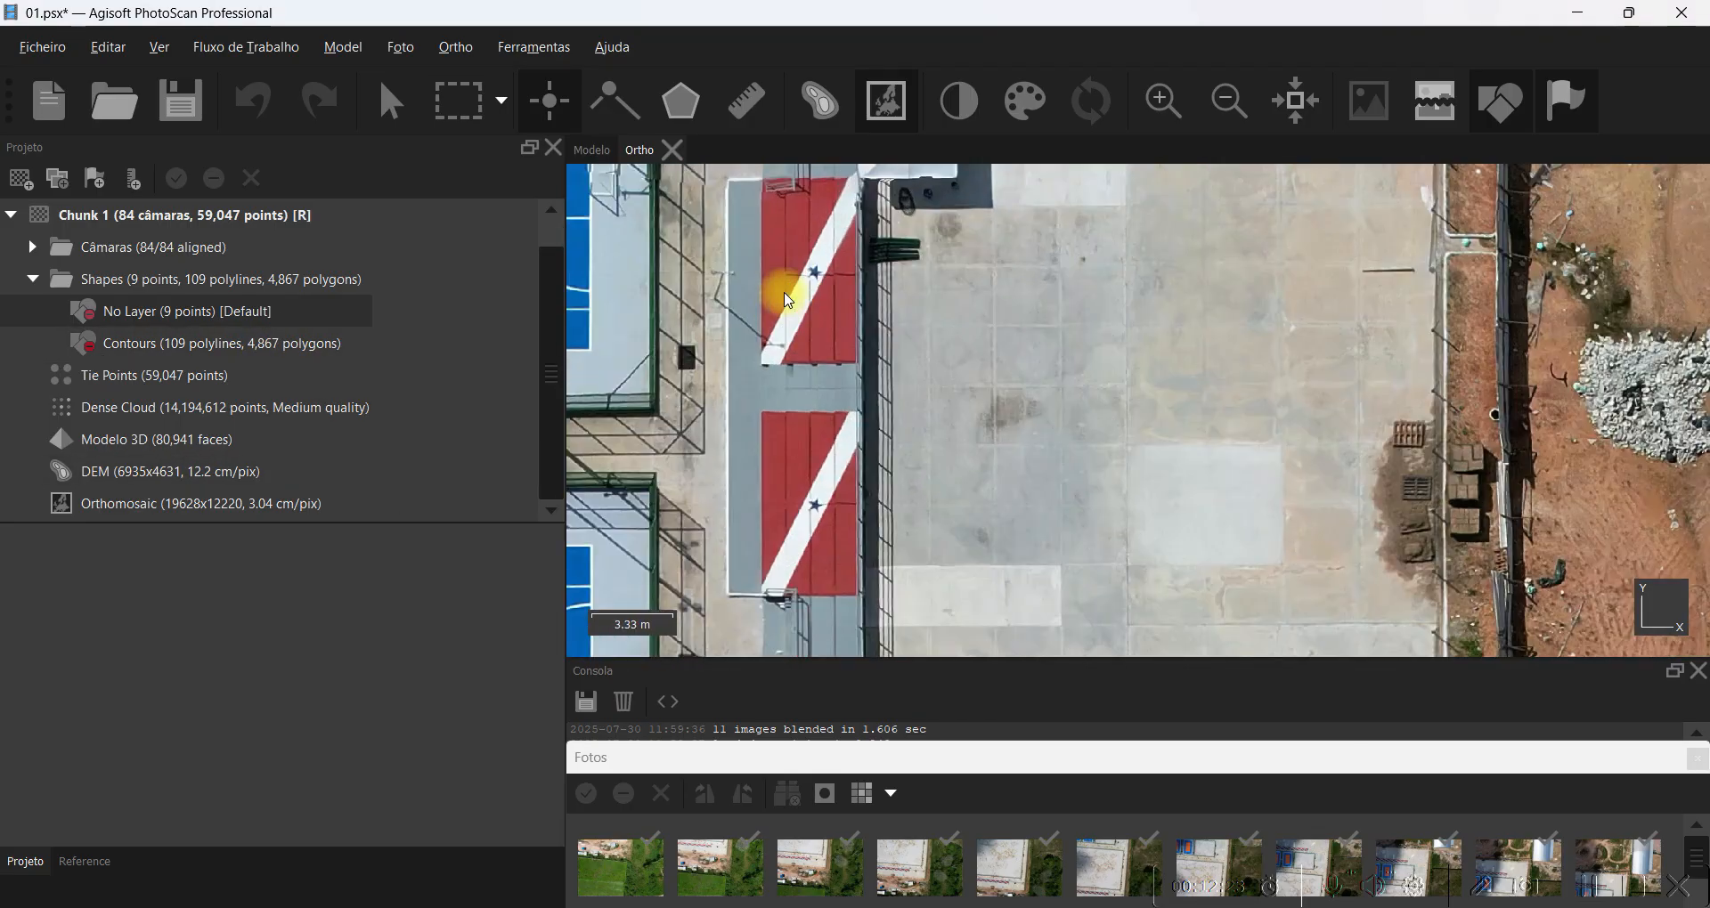
scroll(850, 301, down, 5)
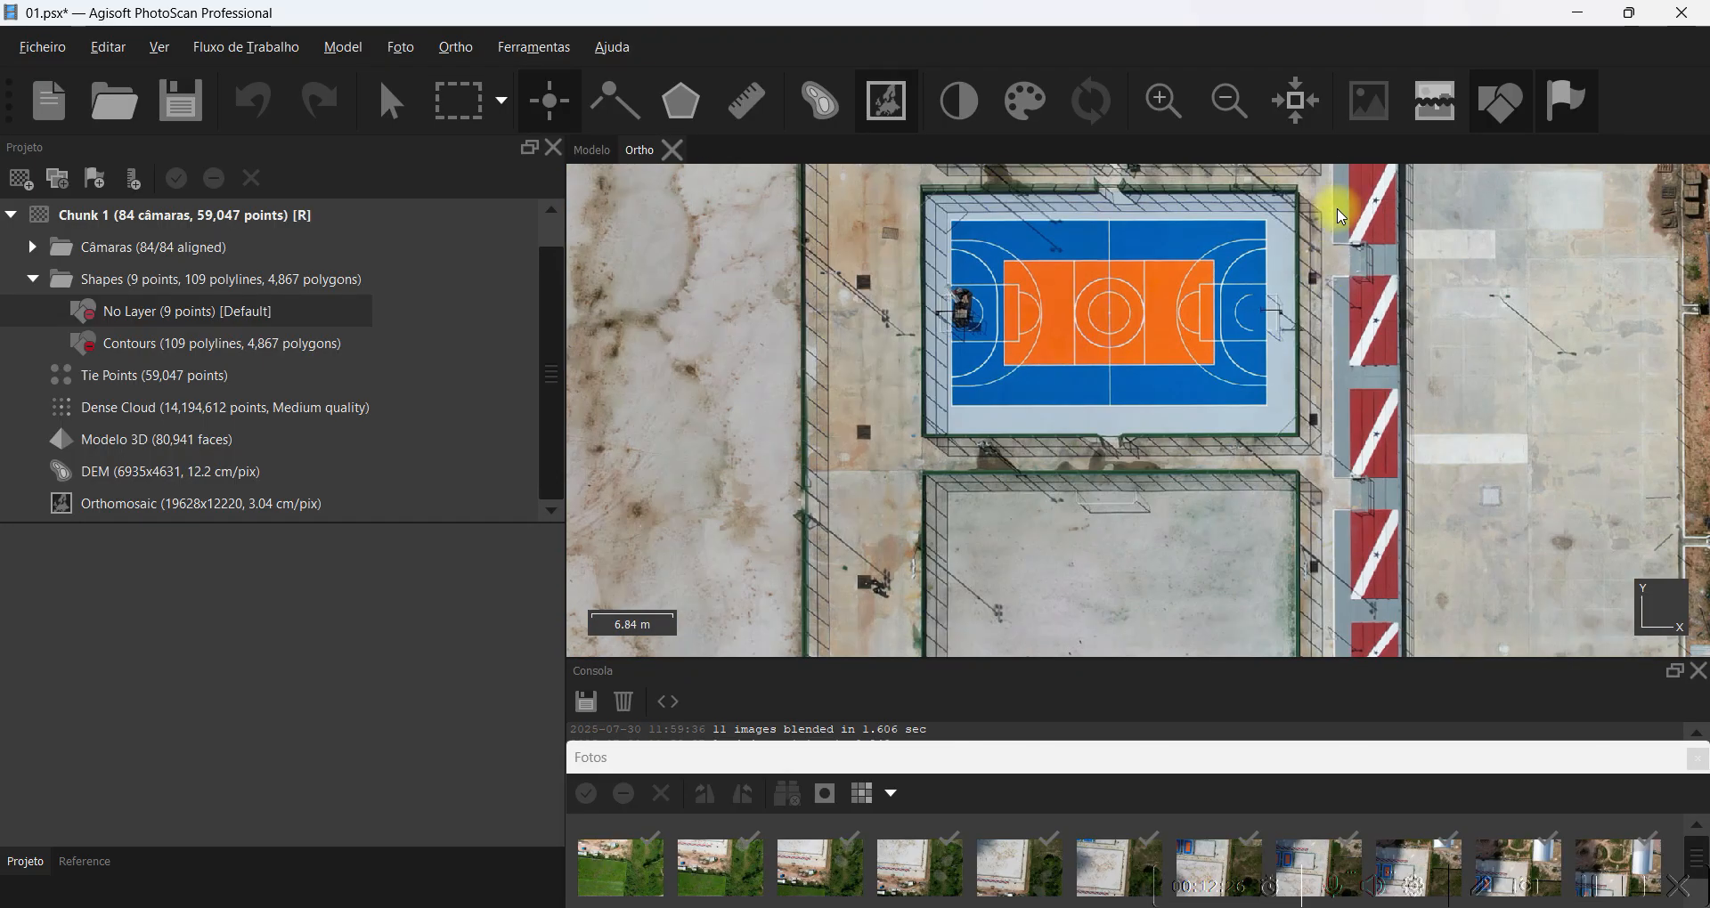
drag(1300, 301, 1366, 34)
drag(1391, 490, 1120, 130)
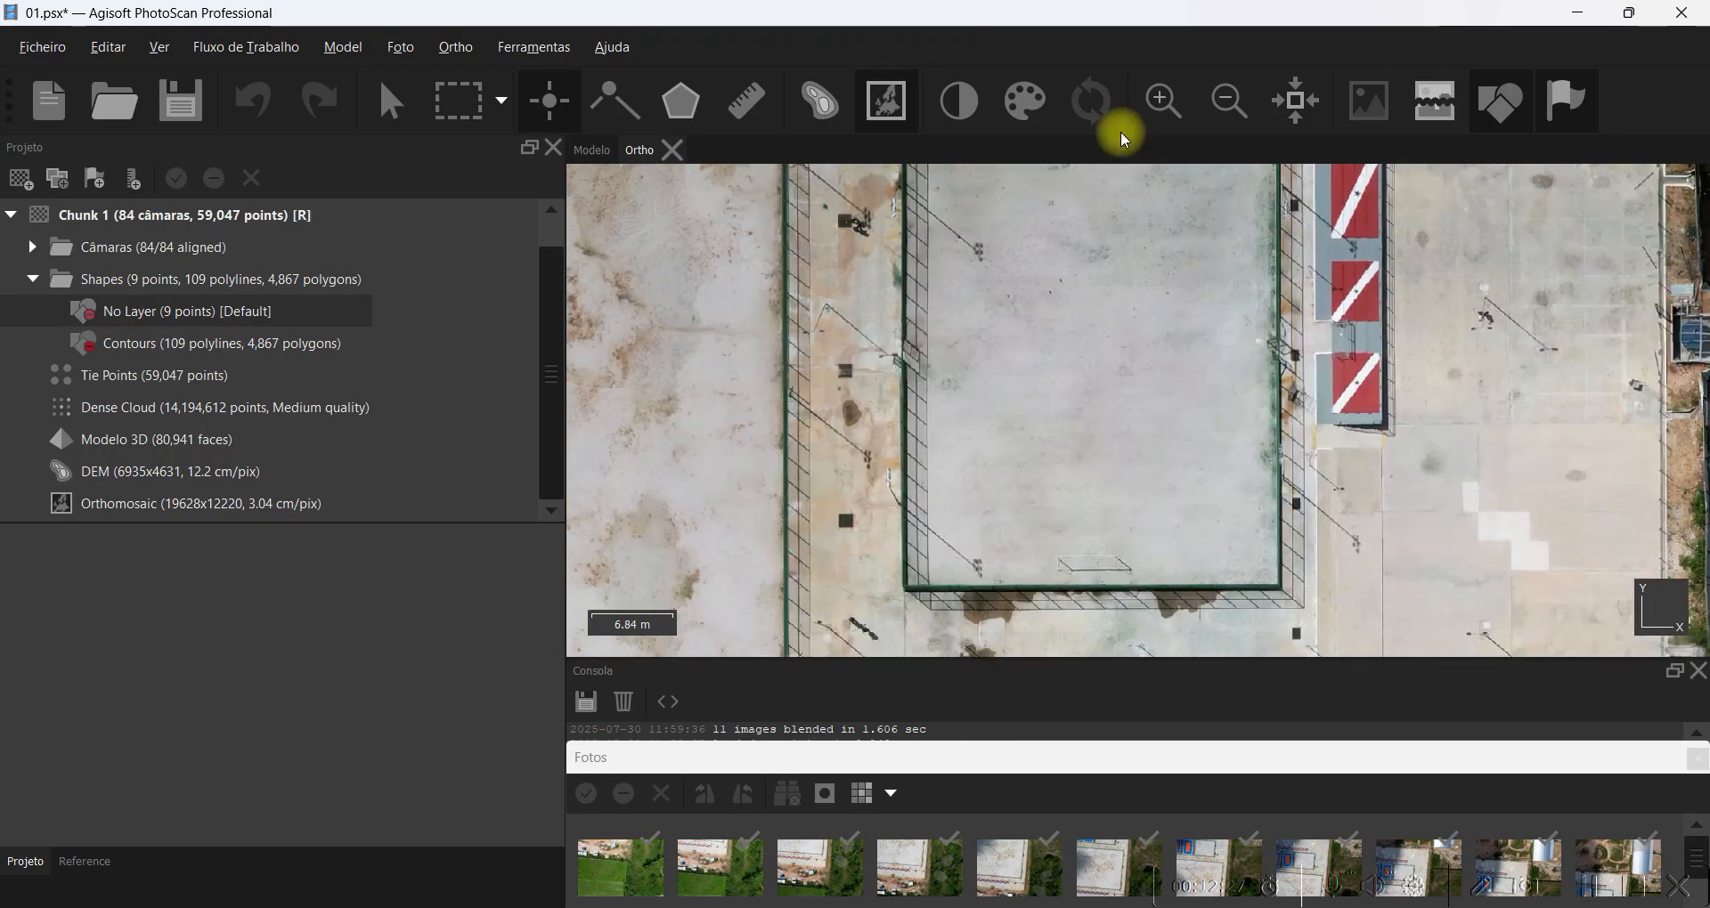
drag(1382, 290, 529, 437)
drag(1143, 174, 1019, 431)
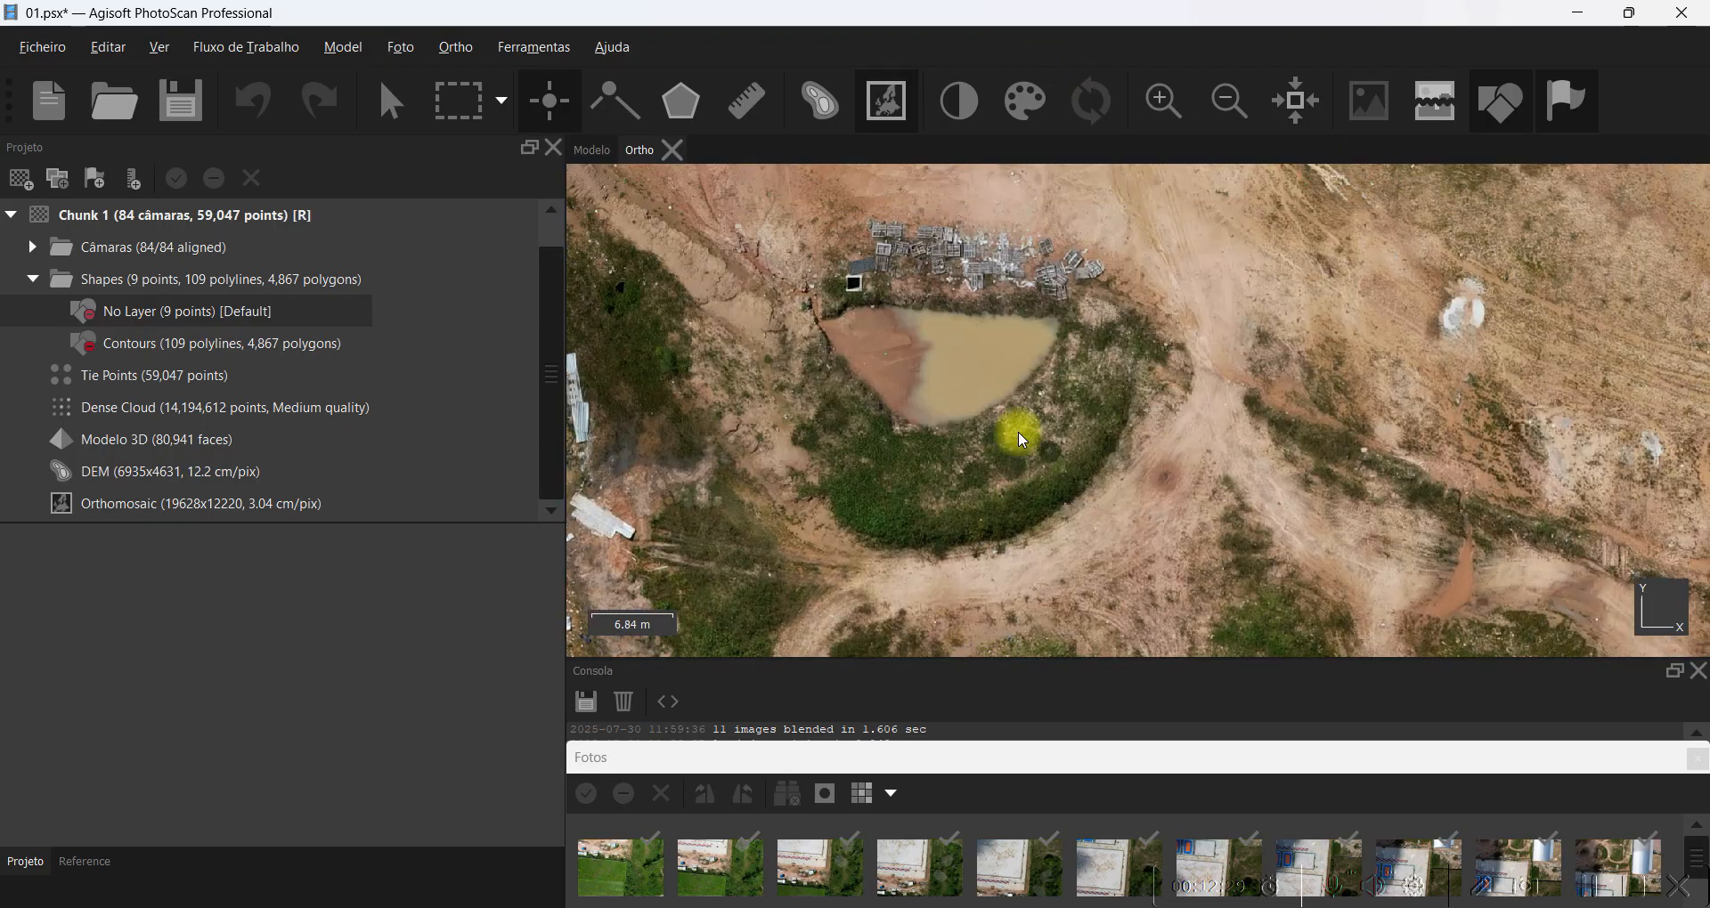
scroll(889, 283, up, 5)
scroll(889, 284, down, 15)
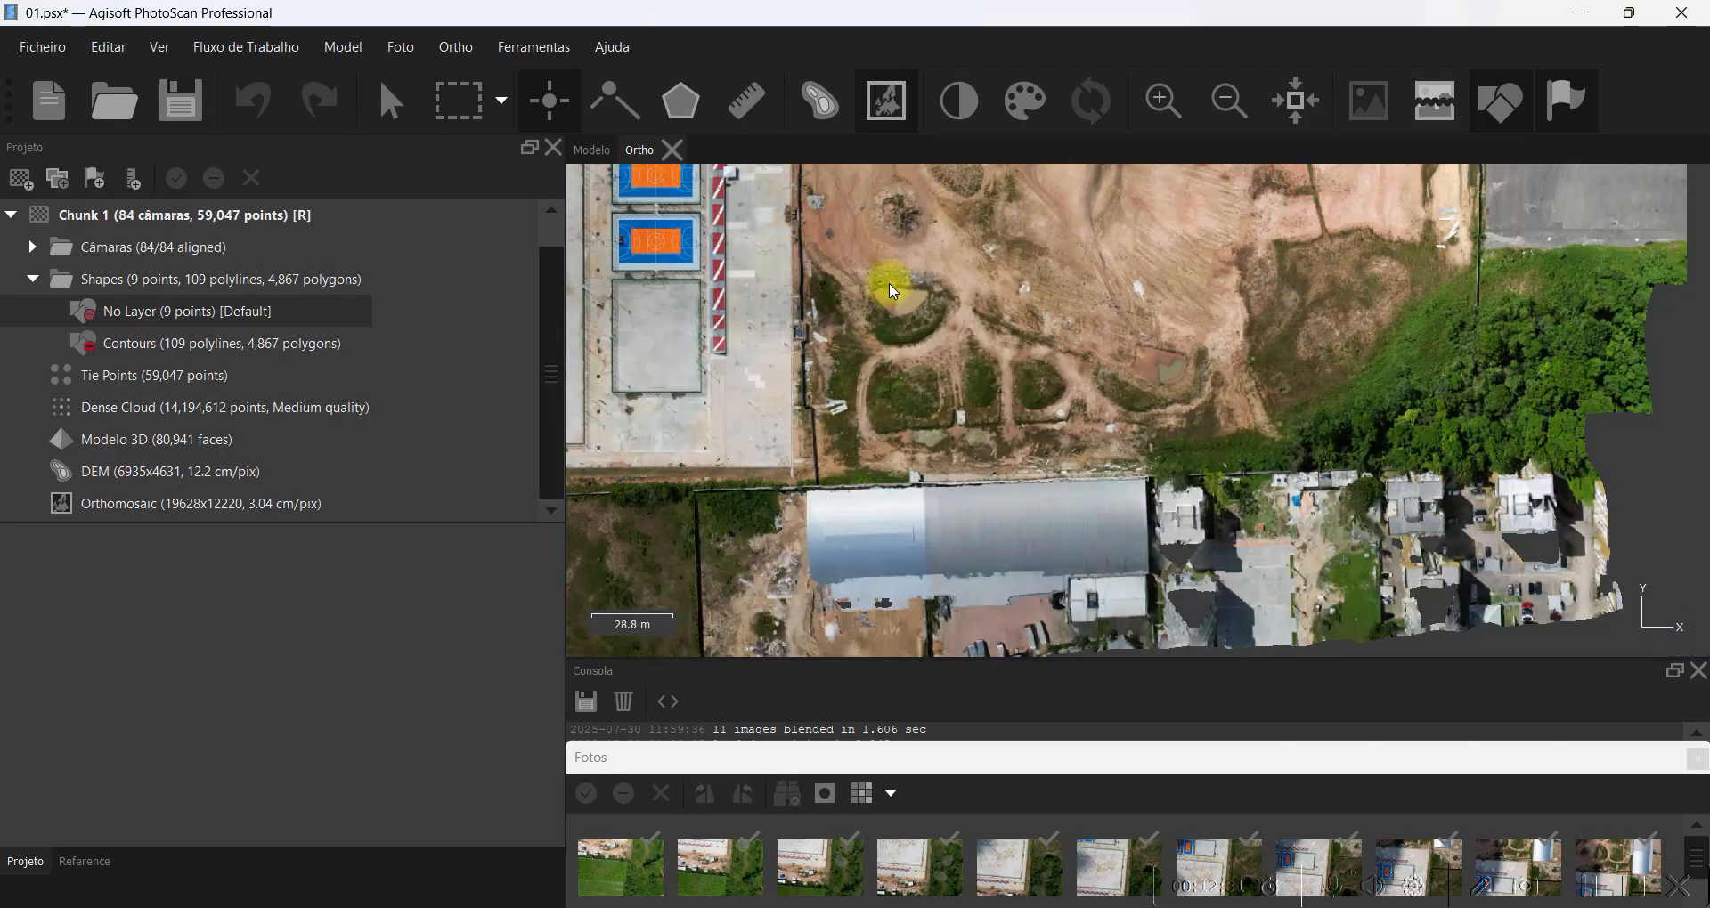
Examine the orthomosaic around the southeastern buildings and parking lots and along the western green field, checking the overall coverage.
scroll(1196, 418, up, 9)
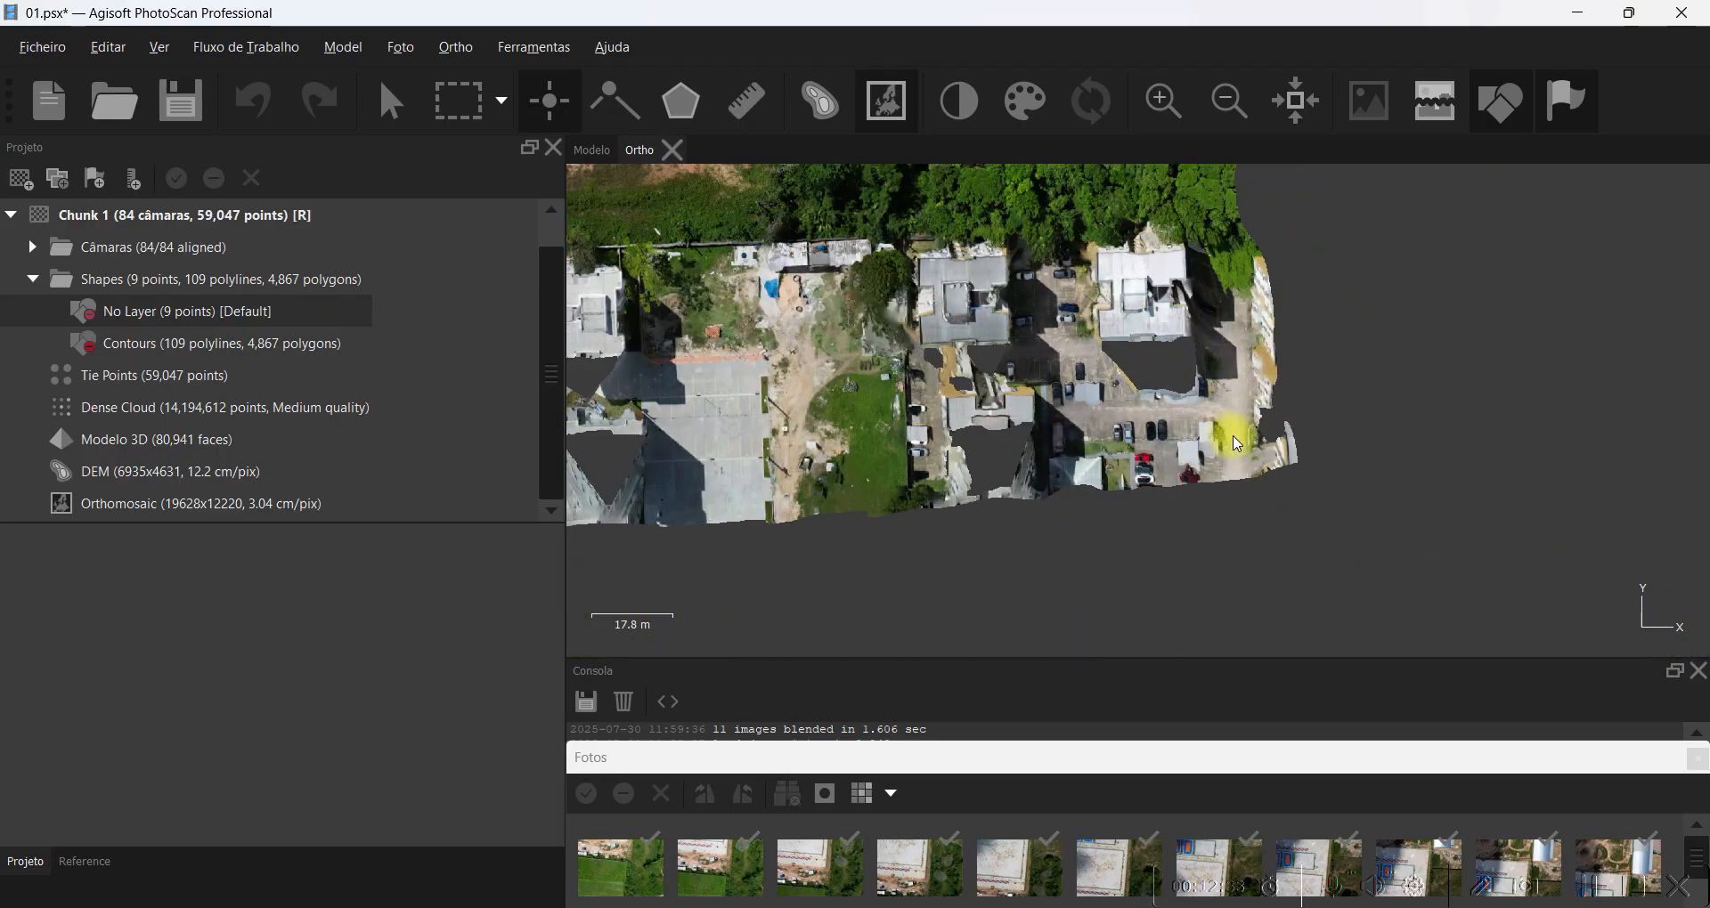
scroll(917, 303, up, 2)
drag(917, 303, 944, 568)
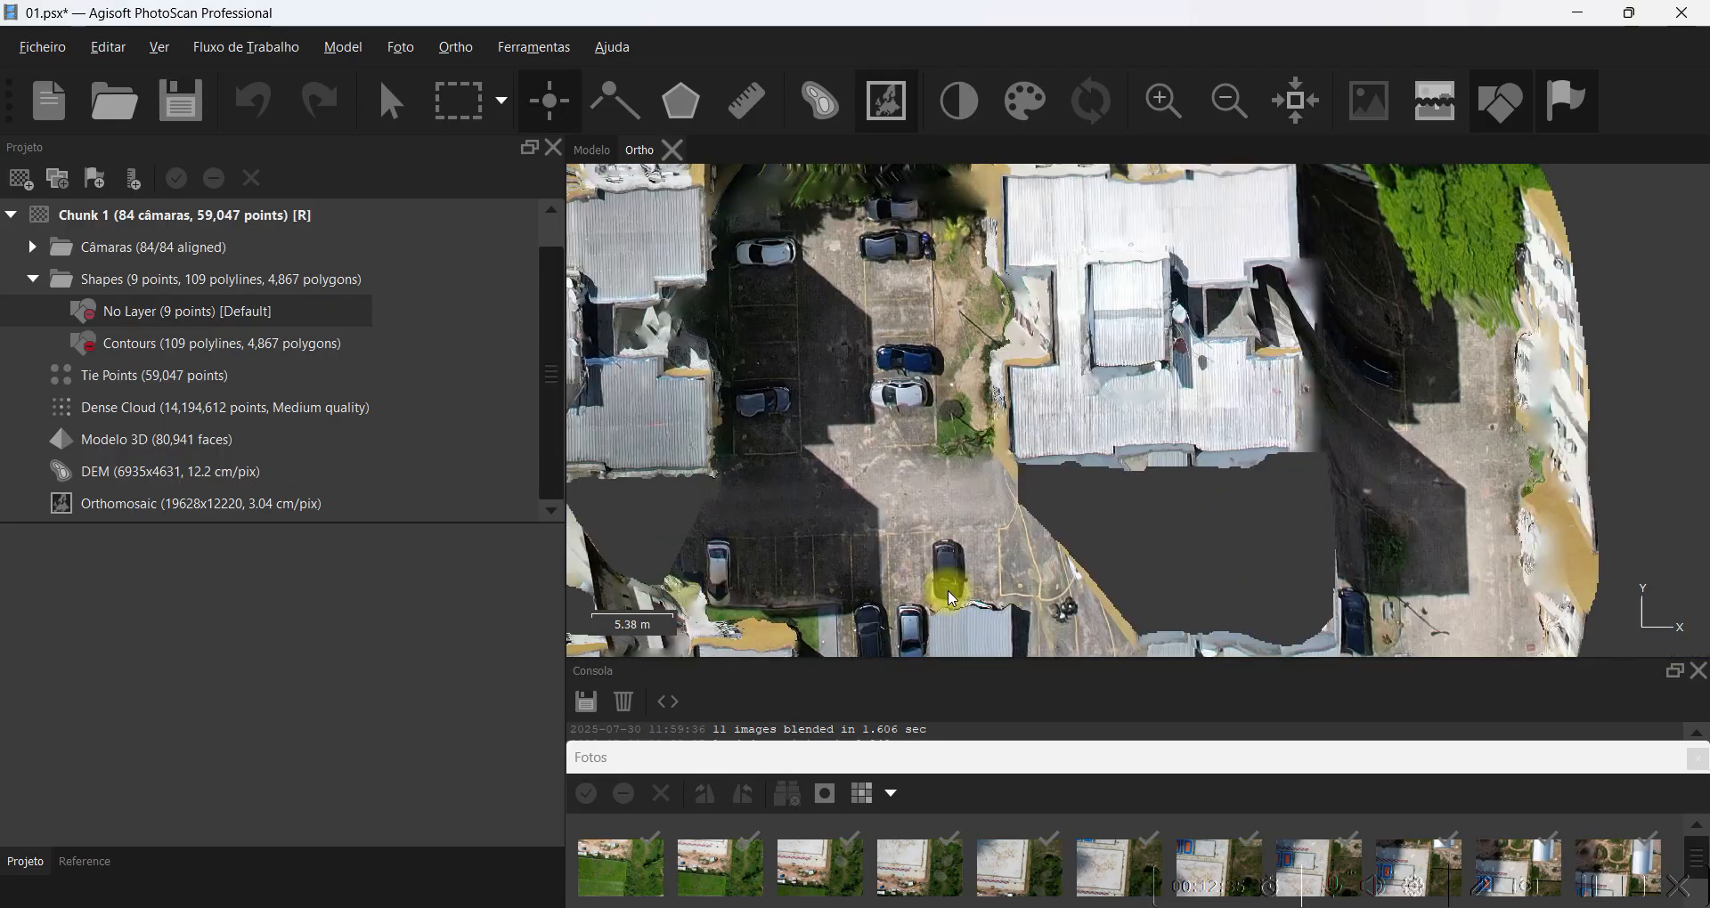
drag(1183, 465, 1208, 584)
scroll(1241, 542, up, 4)
scroll(1202, 375, down, 9)
drag(781, 551, 1394, 401)
drag(844, 449, 1541, 442)
drag(896, 445, 1564, 445)
drag(1002, 435, 1089, 634)
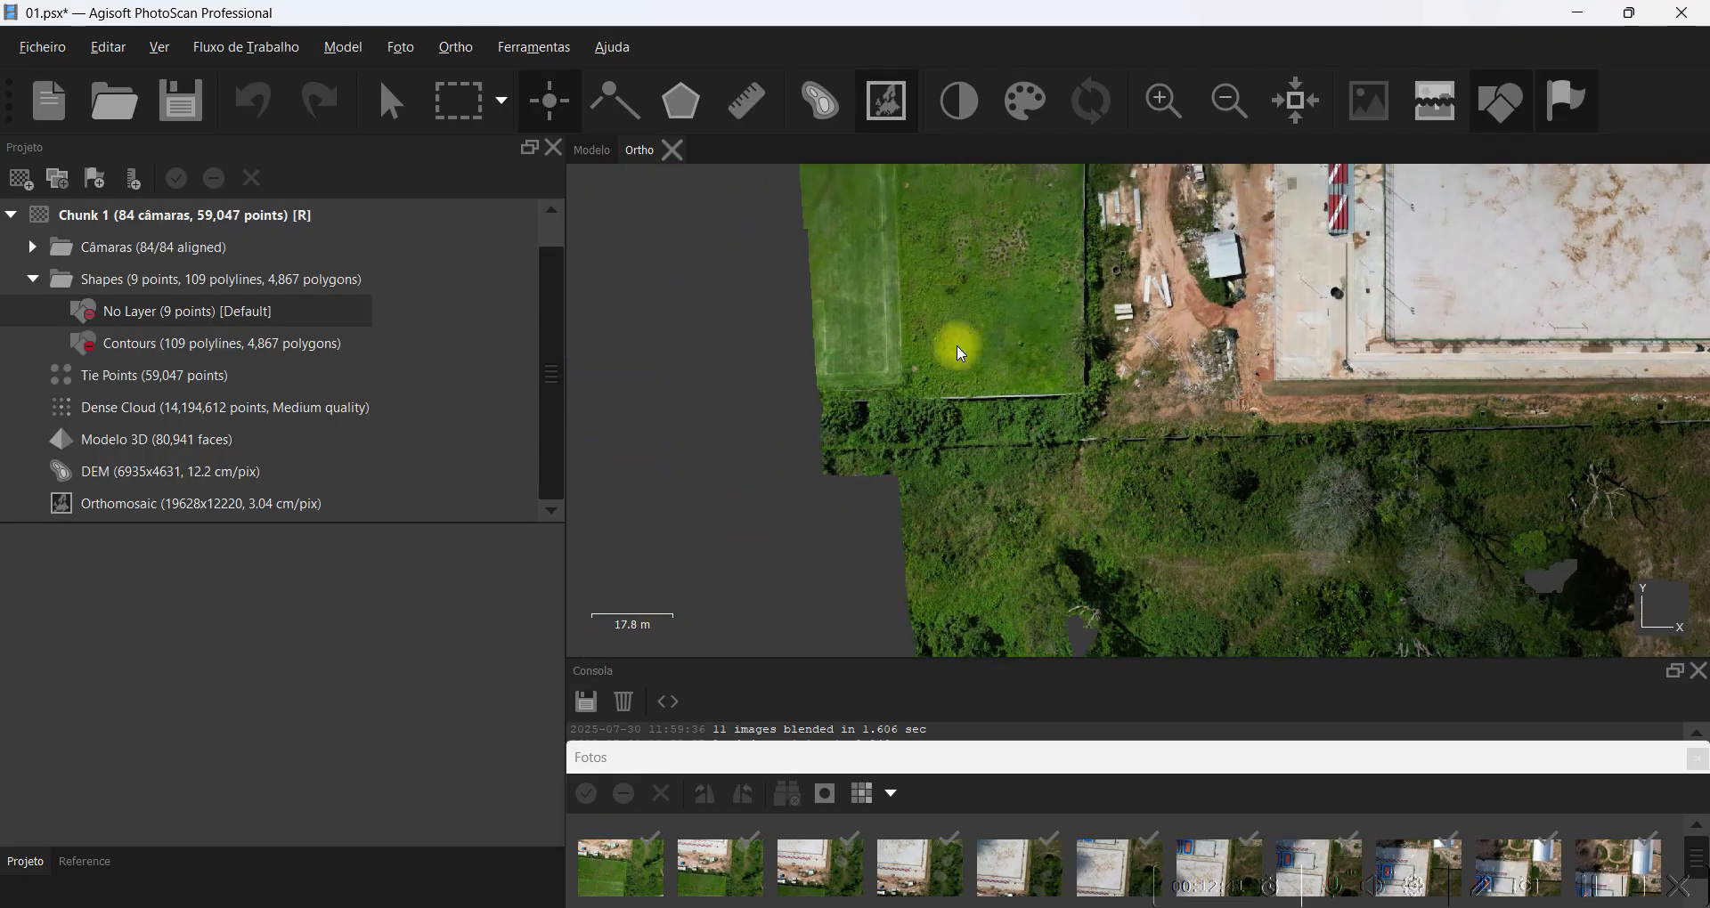
drag(949, 298, 1022, 588)
drag(1037, 179, 979, 488)
scroll(979, 493, down, 6)
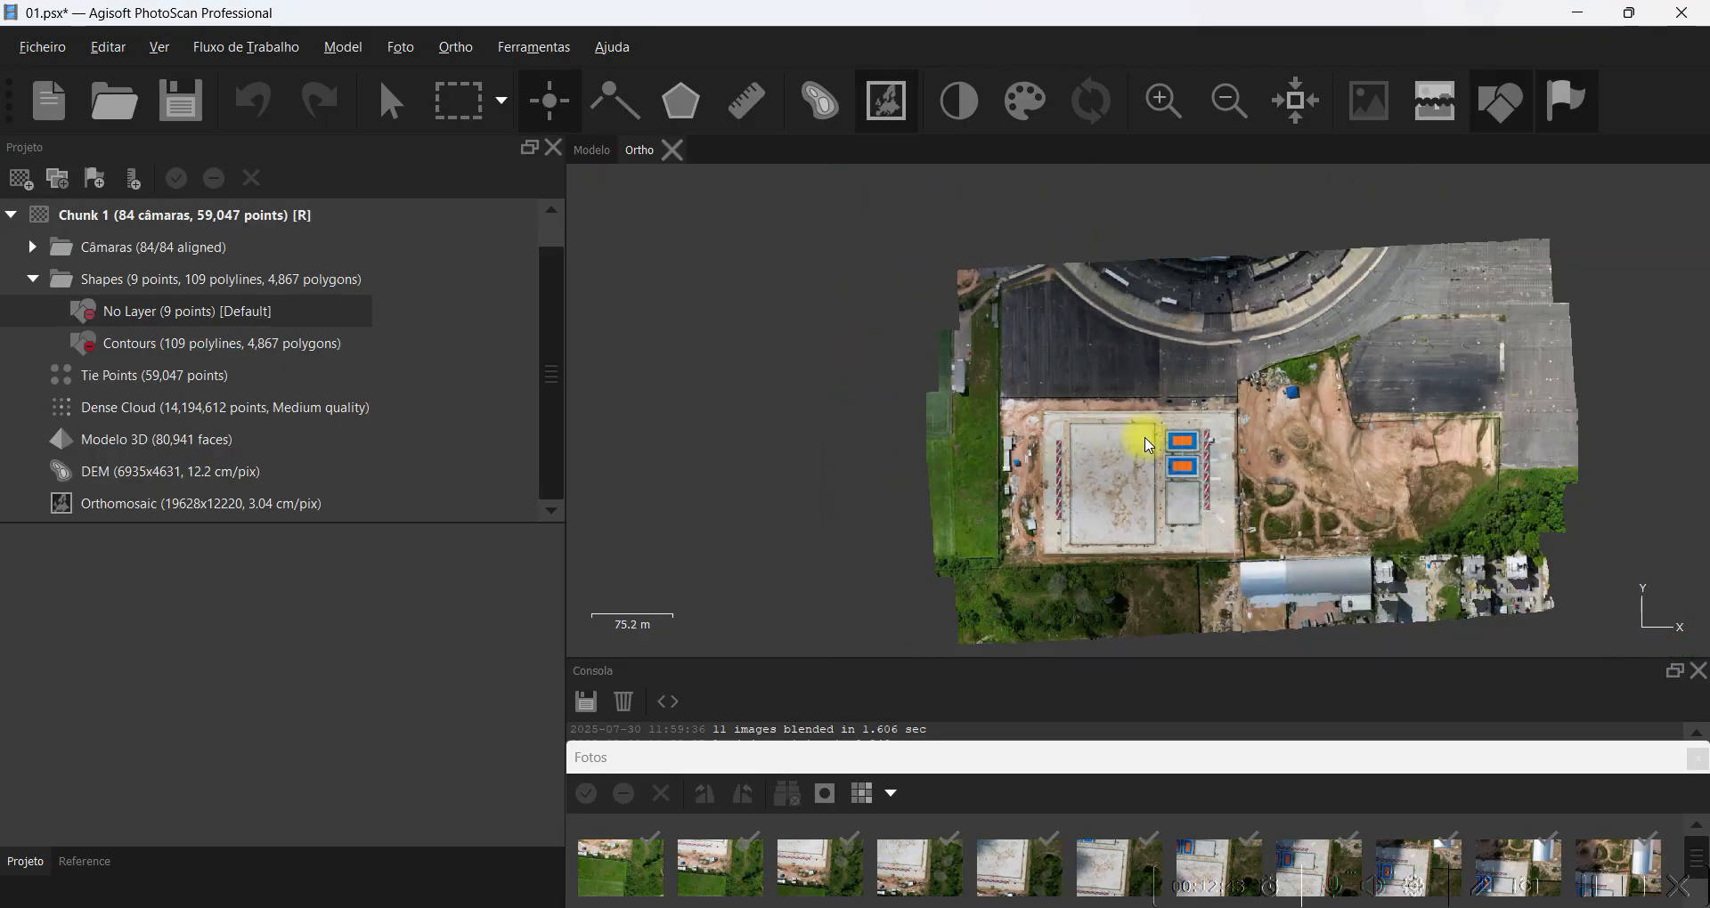
drag(1146, 431, 917, 280)
drag(742, 218, 714, 274)
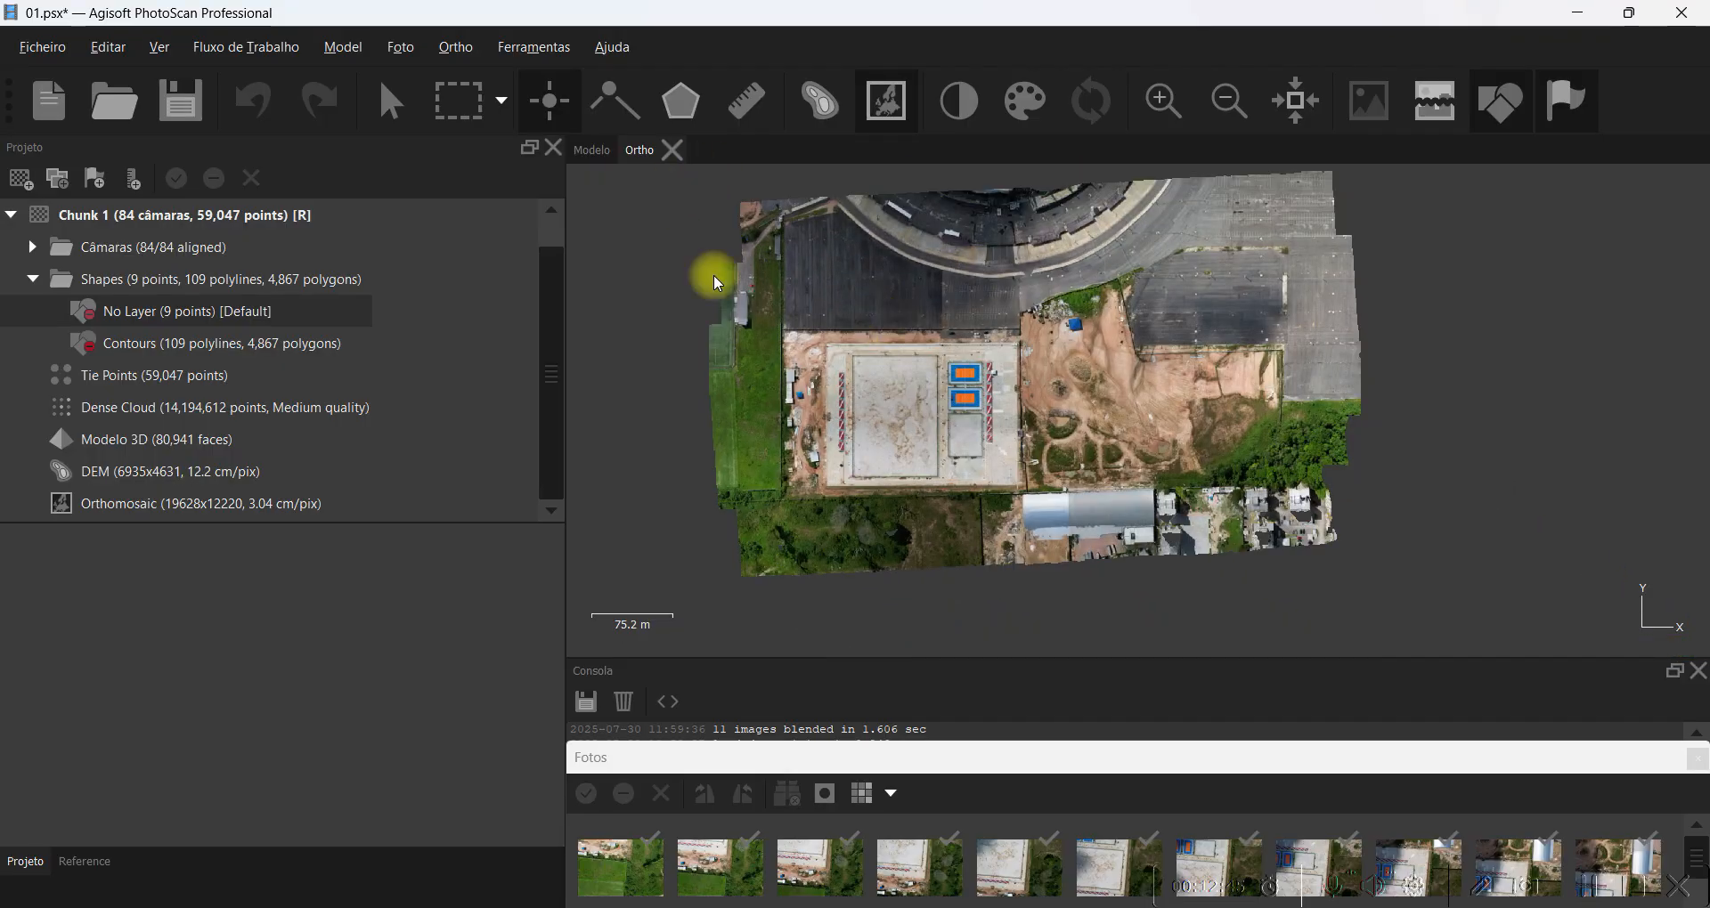
Outline the main site on the orthomosaic with a rectangular selection, from the northwestern pavement to the southeastern wooded corner.
click(463, 100)
drag(841, 322, 788, 246)
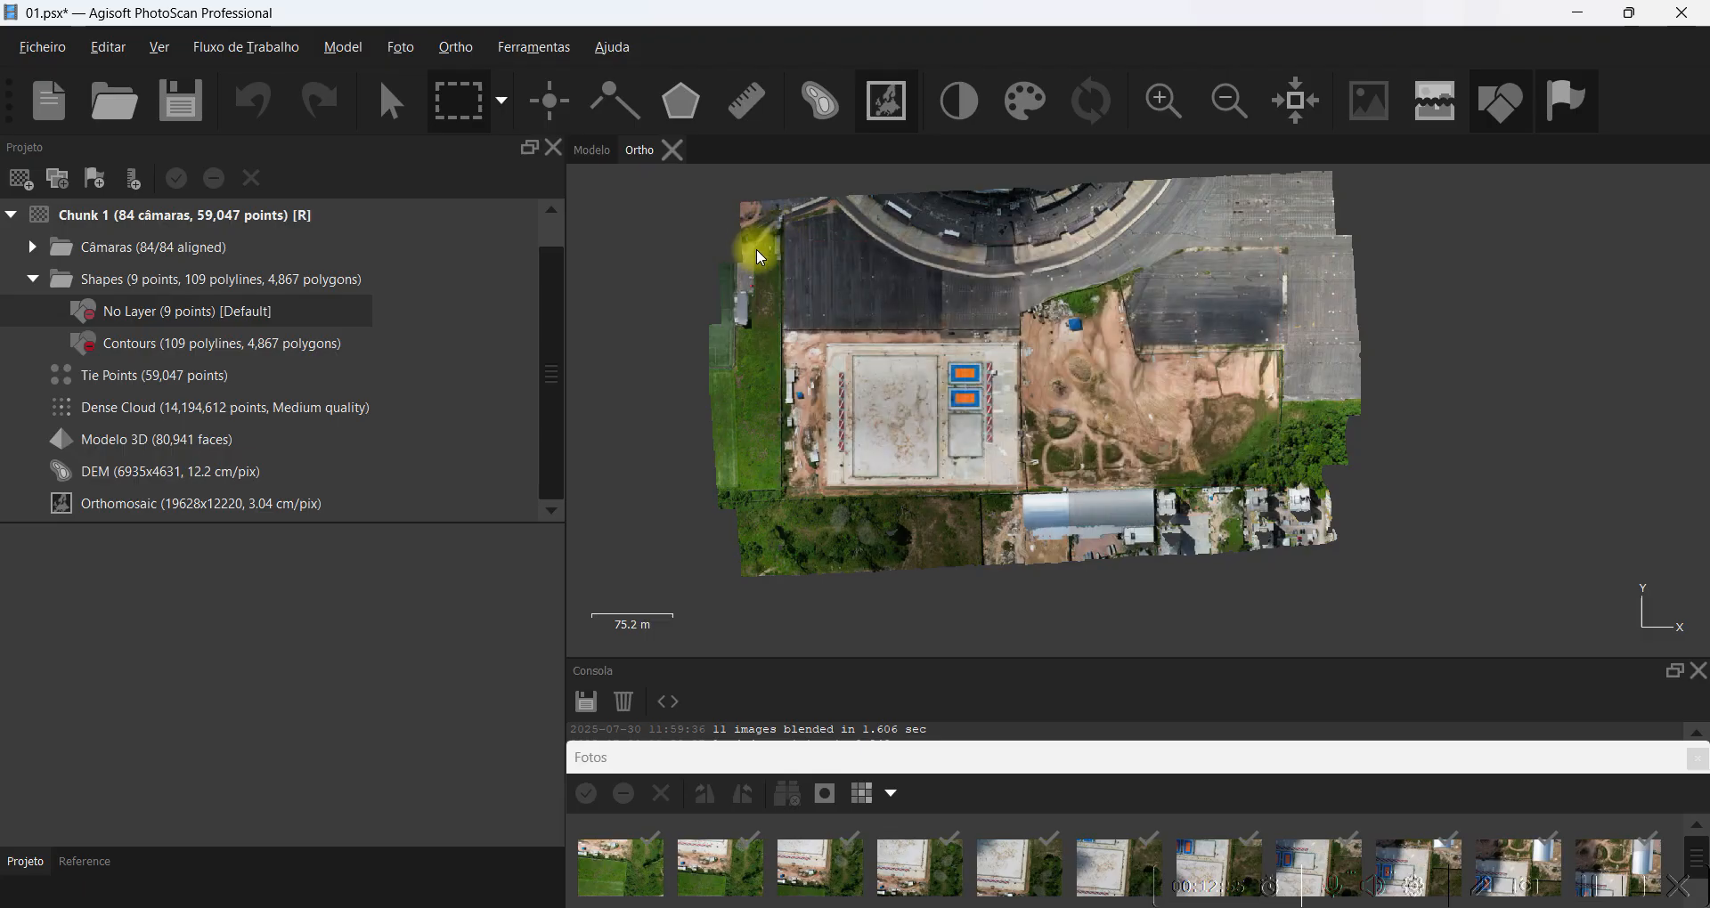
drag(782, 255, 1287, 492)
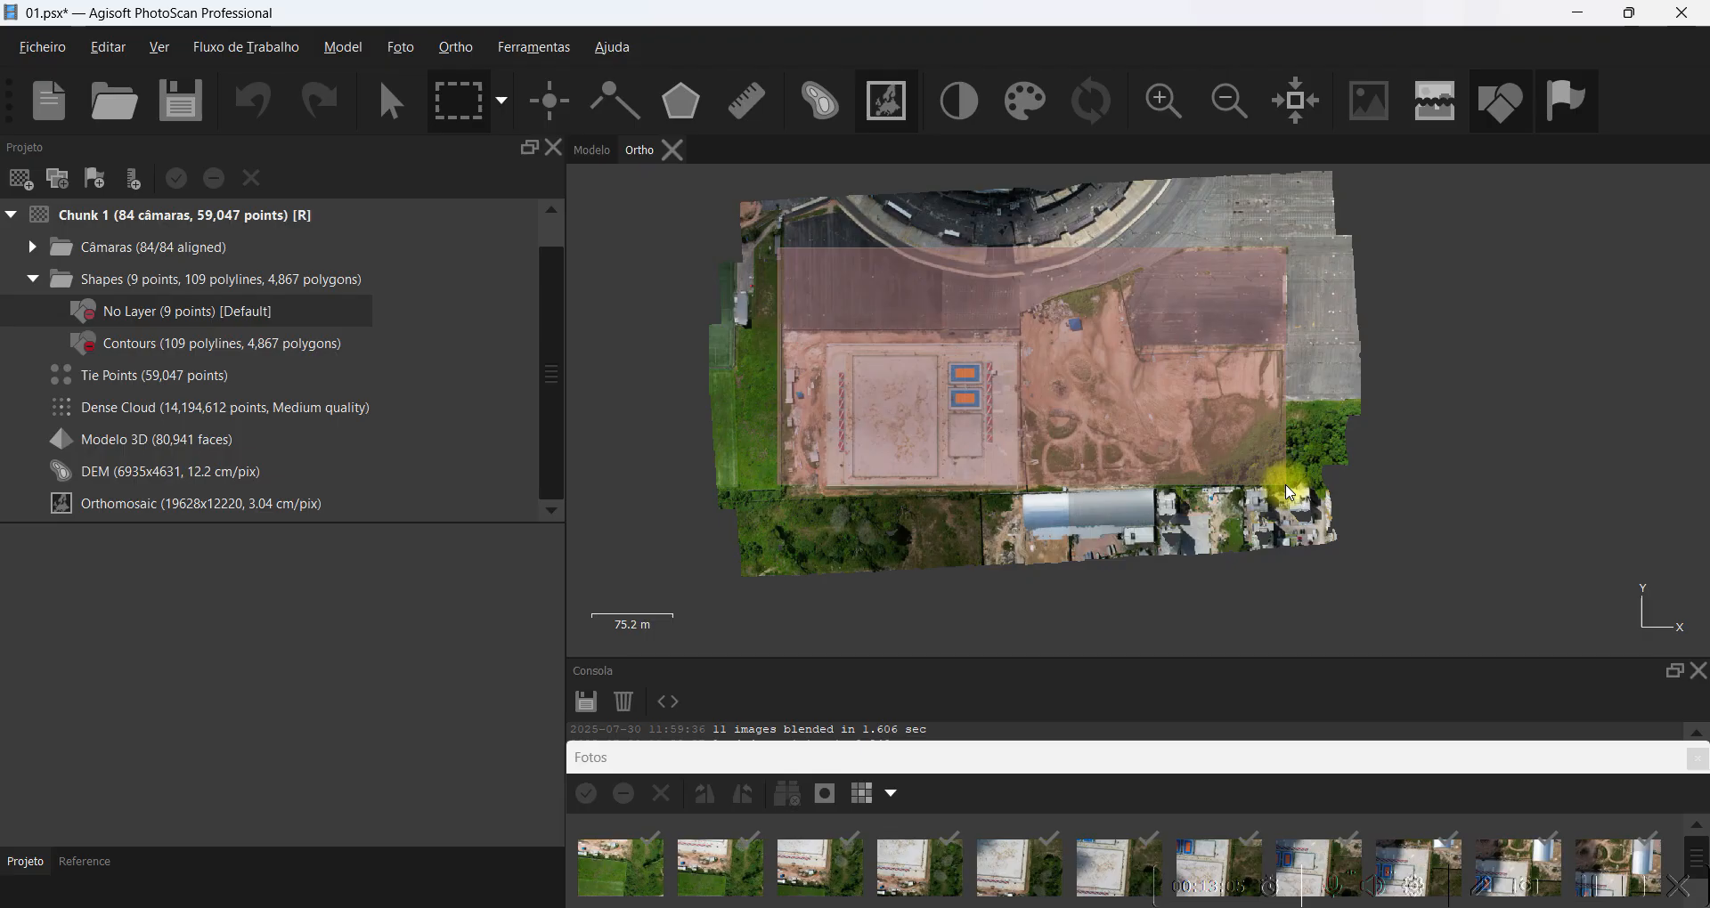
drag(1287, 486, 1312, 538)
Check the orthomosaic's edges around the southeastern buildings, the northeastern parking area and the stadium, comparing them with the full coverage.
scroll(1312, 538, up, 5)
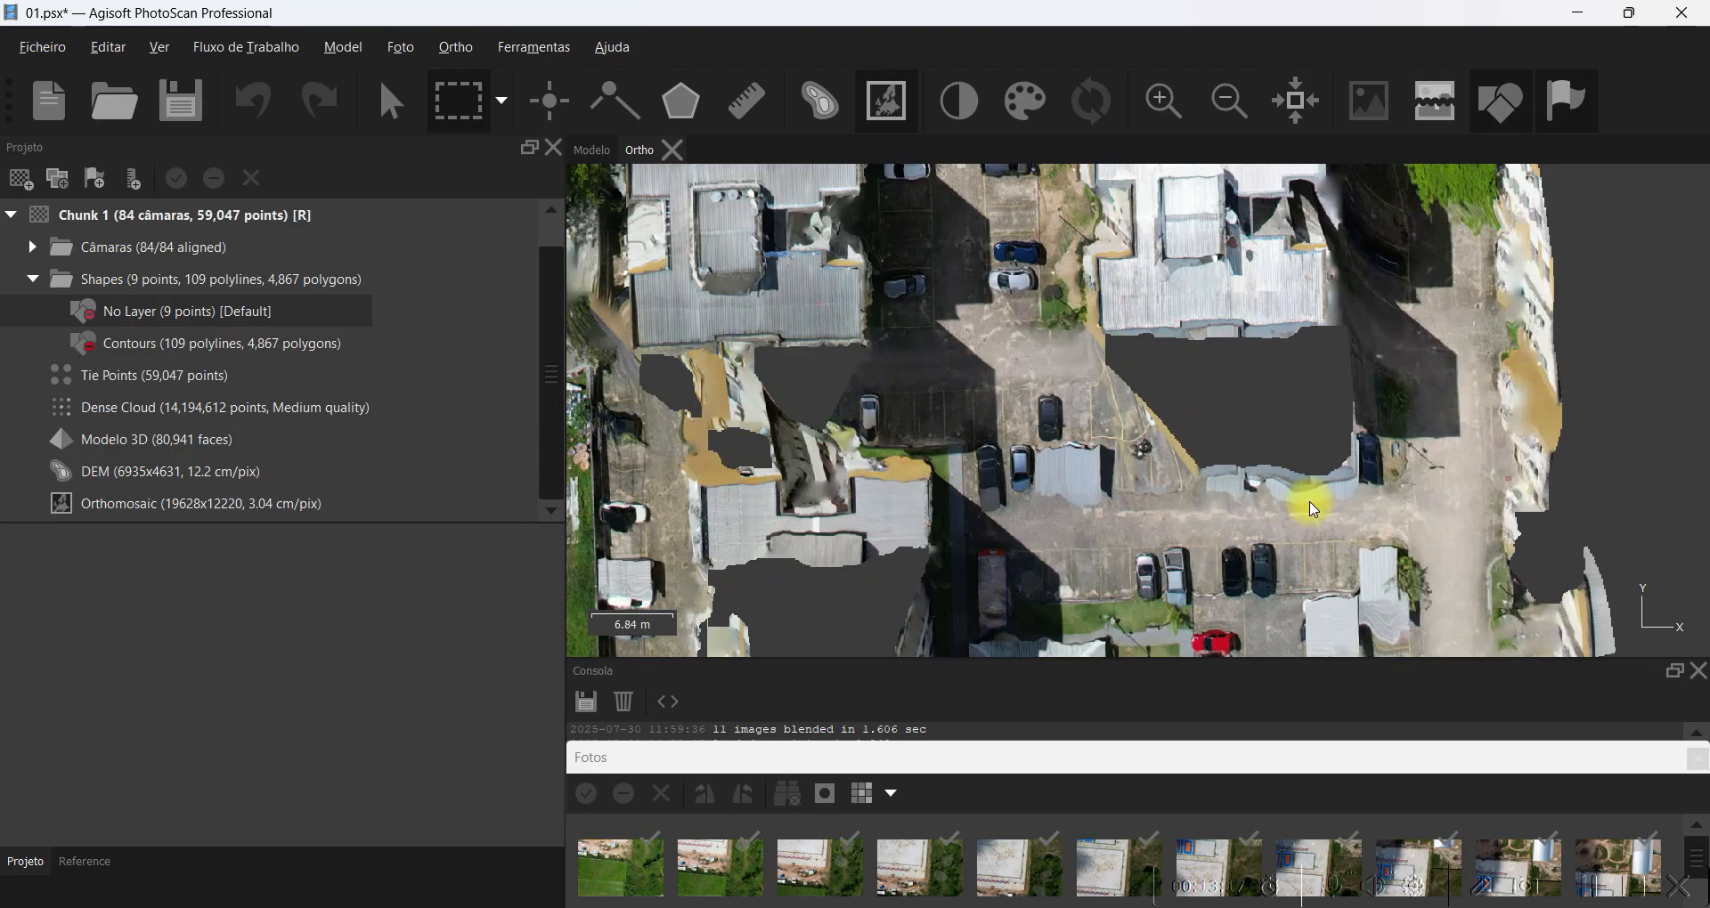
middle_drag(1309, 255, 1361, 450)
middle_drag(1344, 323, 1343, 657)
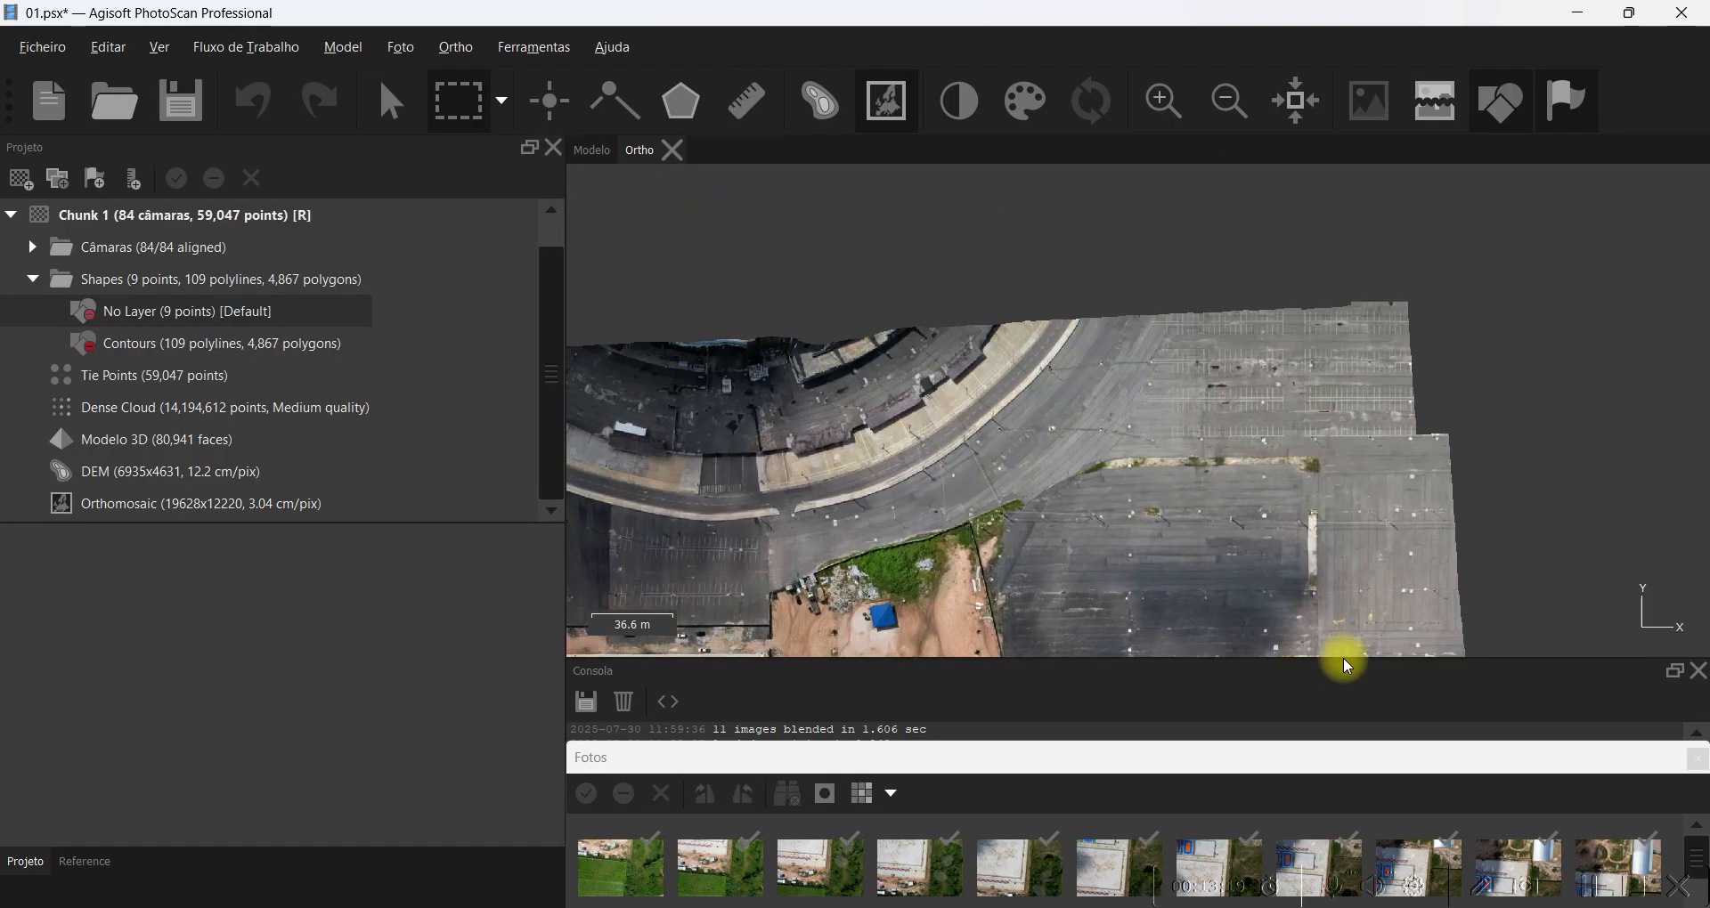
middle_drag(1372, 505, 1257, 316)
scroll(1394, 225, down, 2)
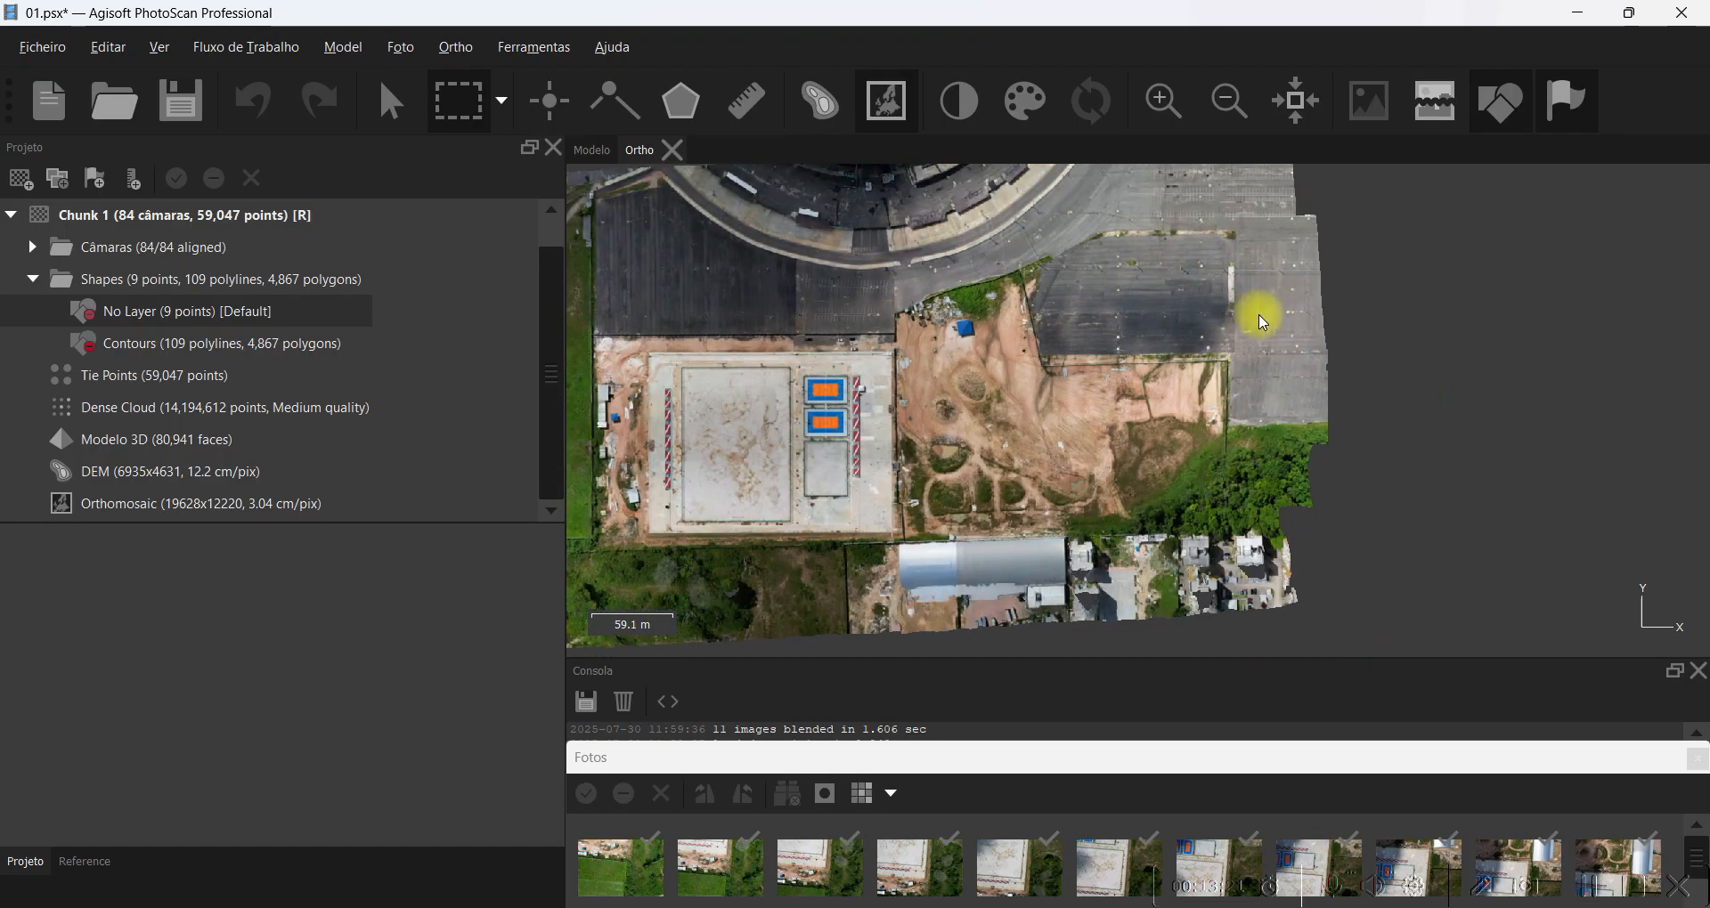
middle_drag(1187, 237, 1409, 255)
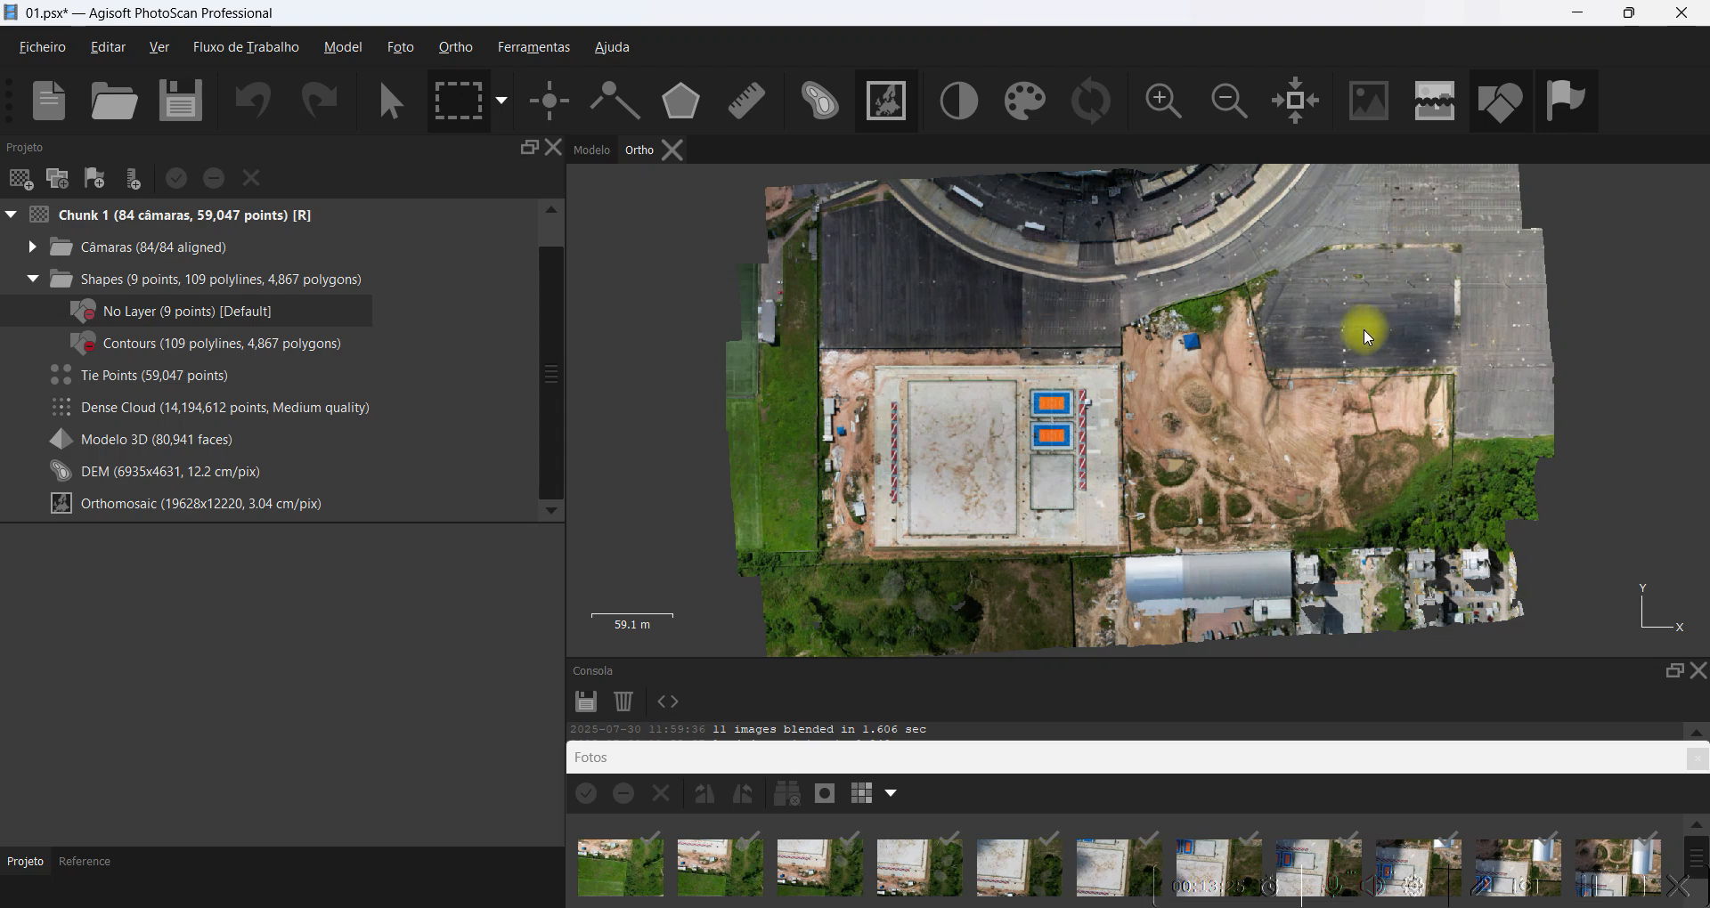
middle_drag(1126, 255, 1104, 385)
scroll(1104, 388, up, 4)
scroll(1113, 384, down, 4)
Inspect the orthomosaic's detail over the earth mounds, the ponds, the drainage ditch and the dirt tracks east of the courts.
middle_drag(1180, 488, 1220, 313)
scroll(1298, 297, up, 8)
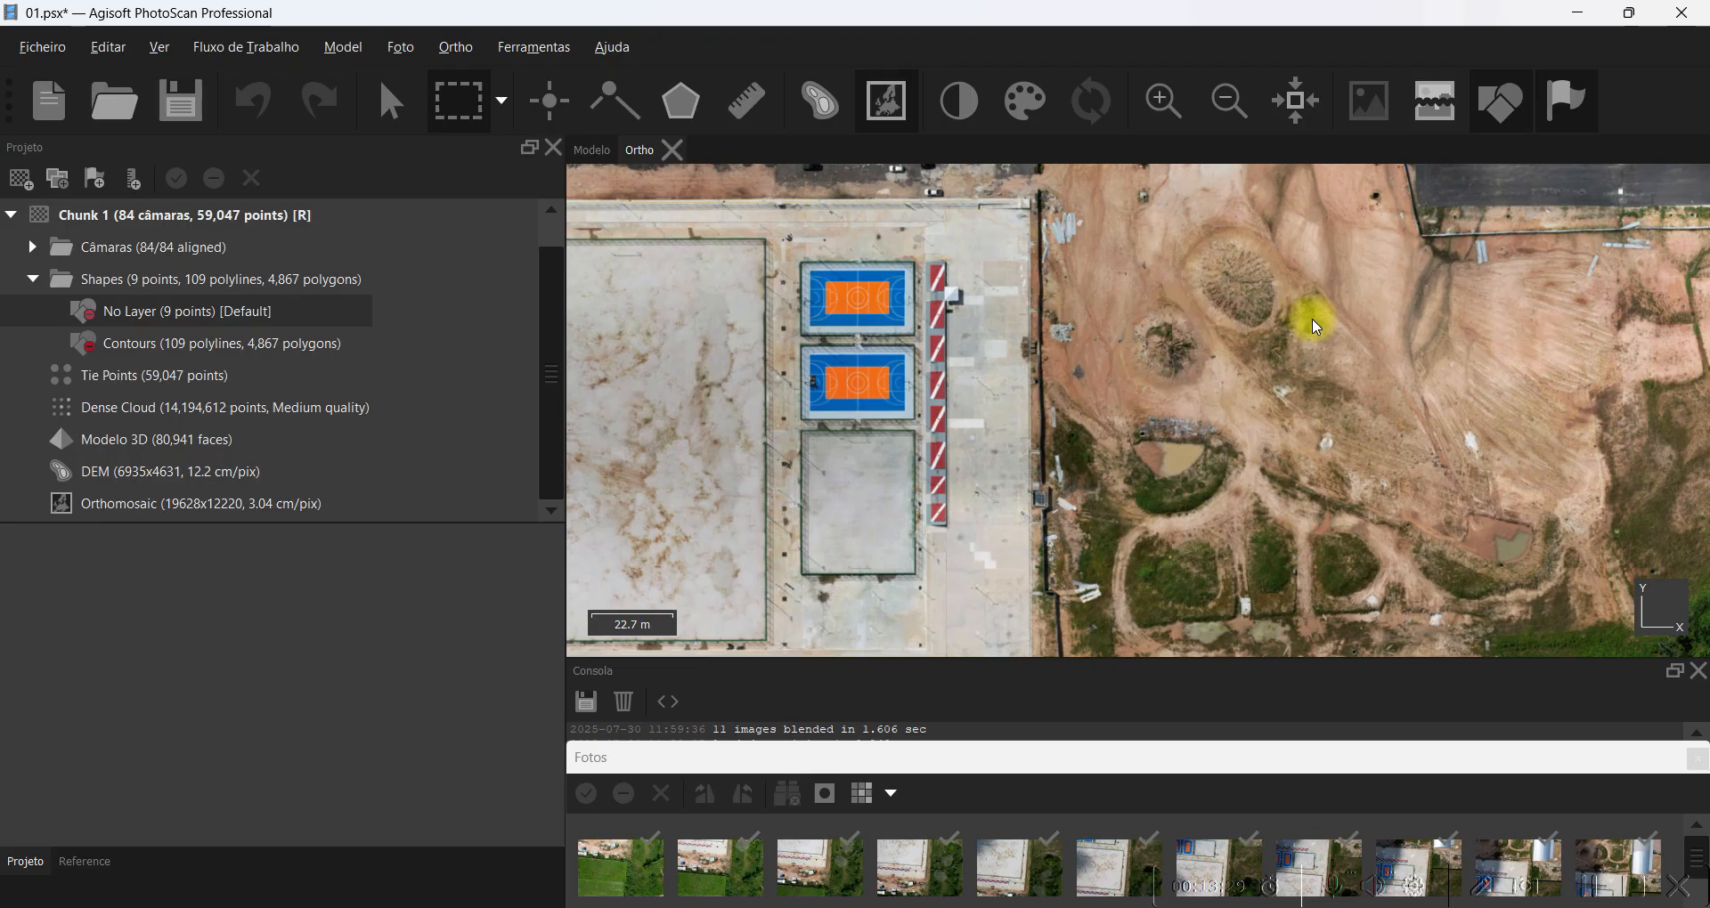
middle_drag(1323, 288, 1029, 355)
middle_drag(1144, 541, 1107, 253)
middle_drag(1199, 404, 702, 598)
middle_drag(1008, 244, 925, 584)
middle_drag(1156, 210, 1087, 590)
middle_drag(1104, 354, 965, 624)
scroll(1107, 439, up, 4)
scroll(1217, 450, down, 8)
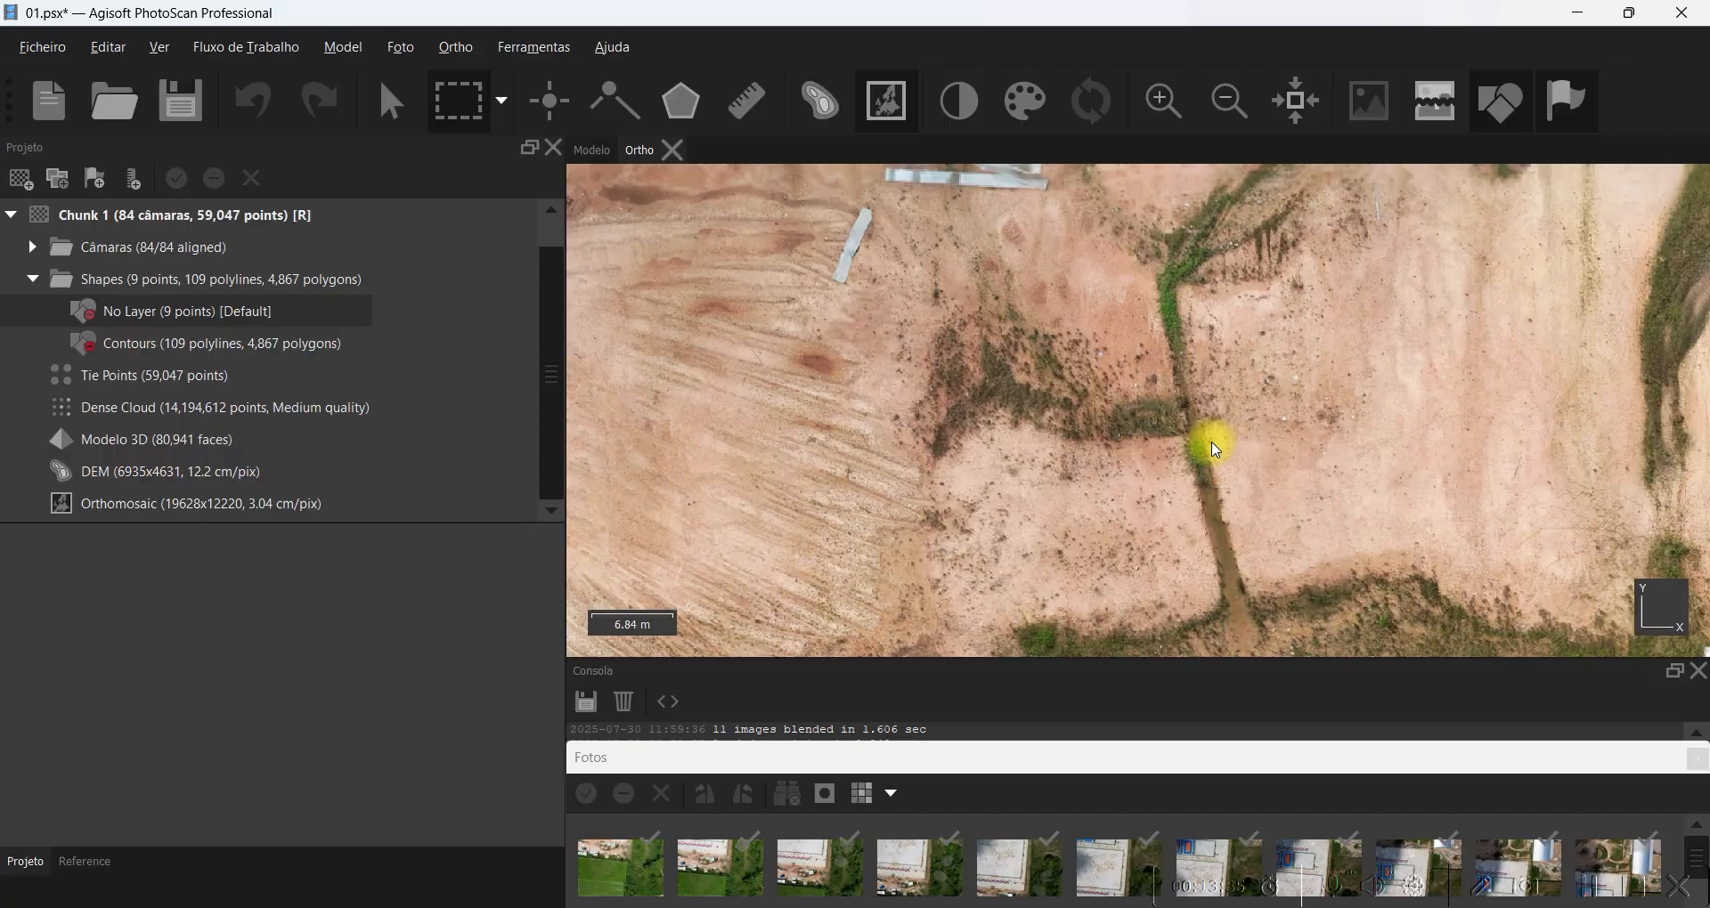
middle_drag(1031, 382, 1350, 211)
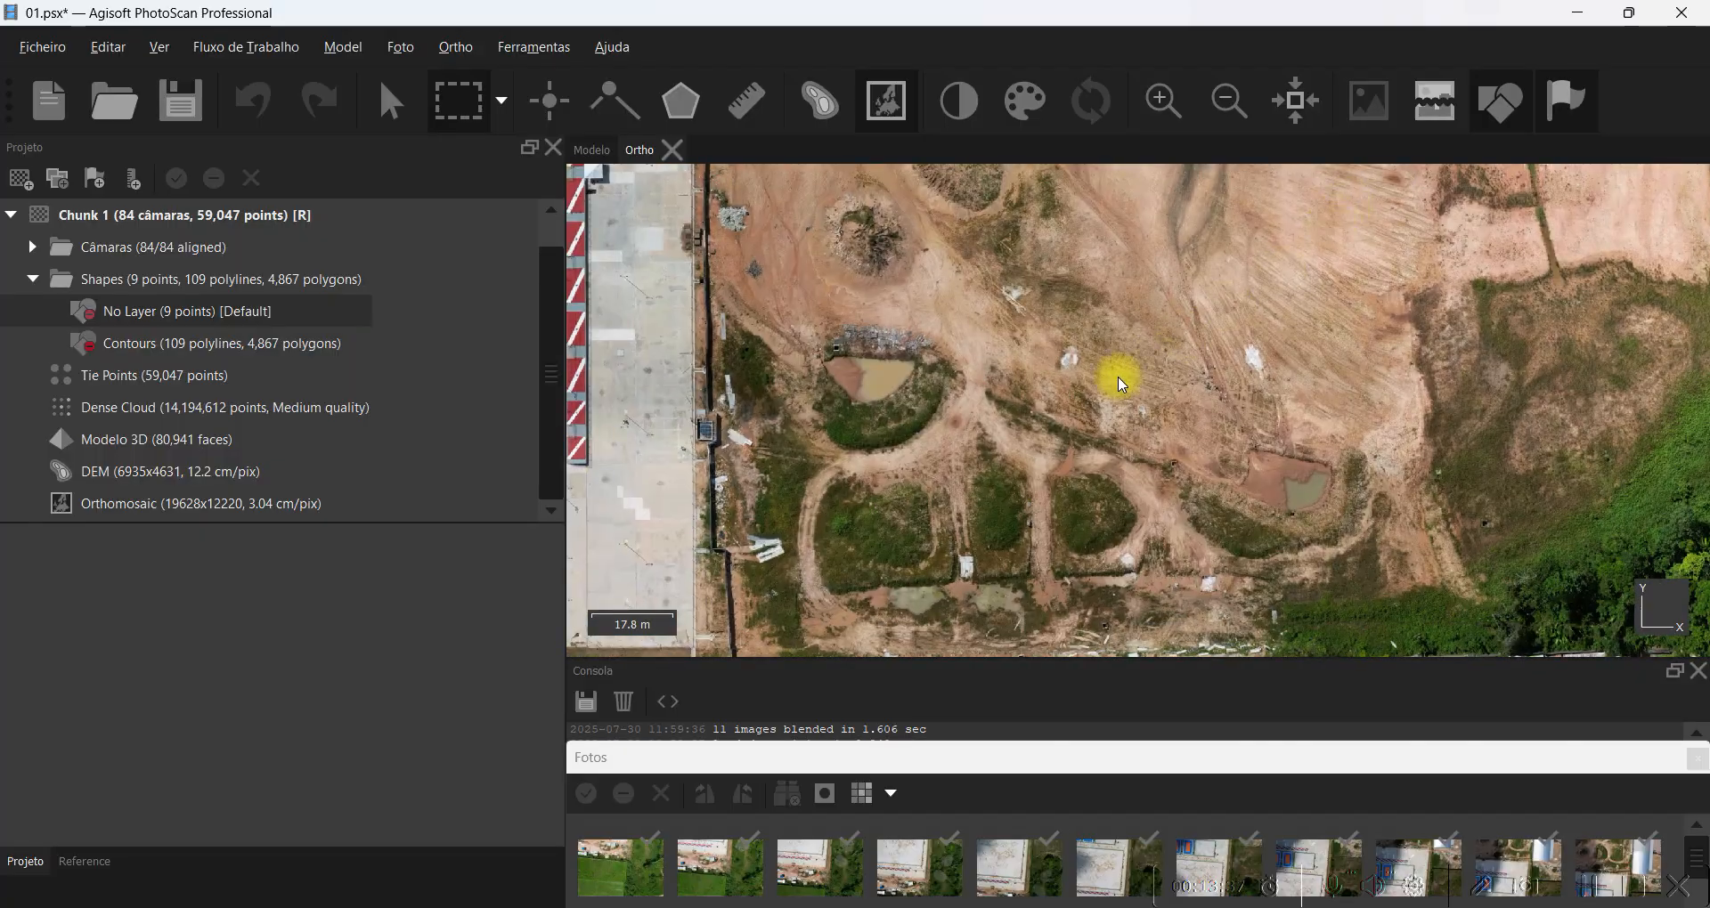
middle_drag(1119, 378, 1057, 237)
scroll(1095, 291, down, 3)
middle_drag(983, 309, 1034, 432)
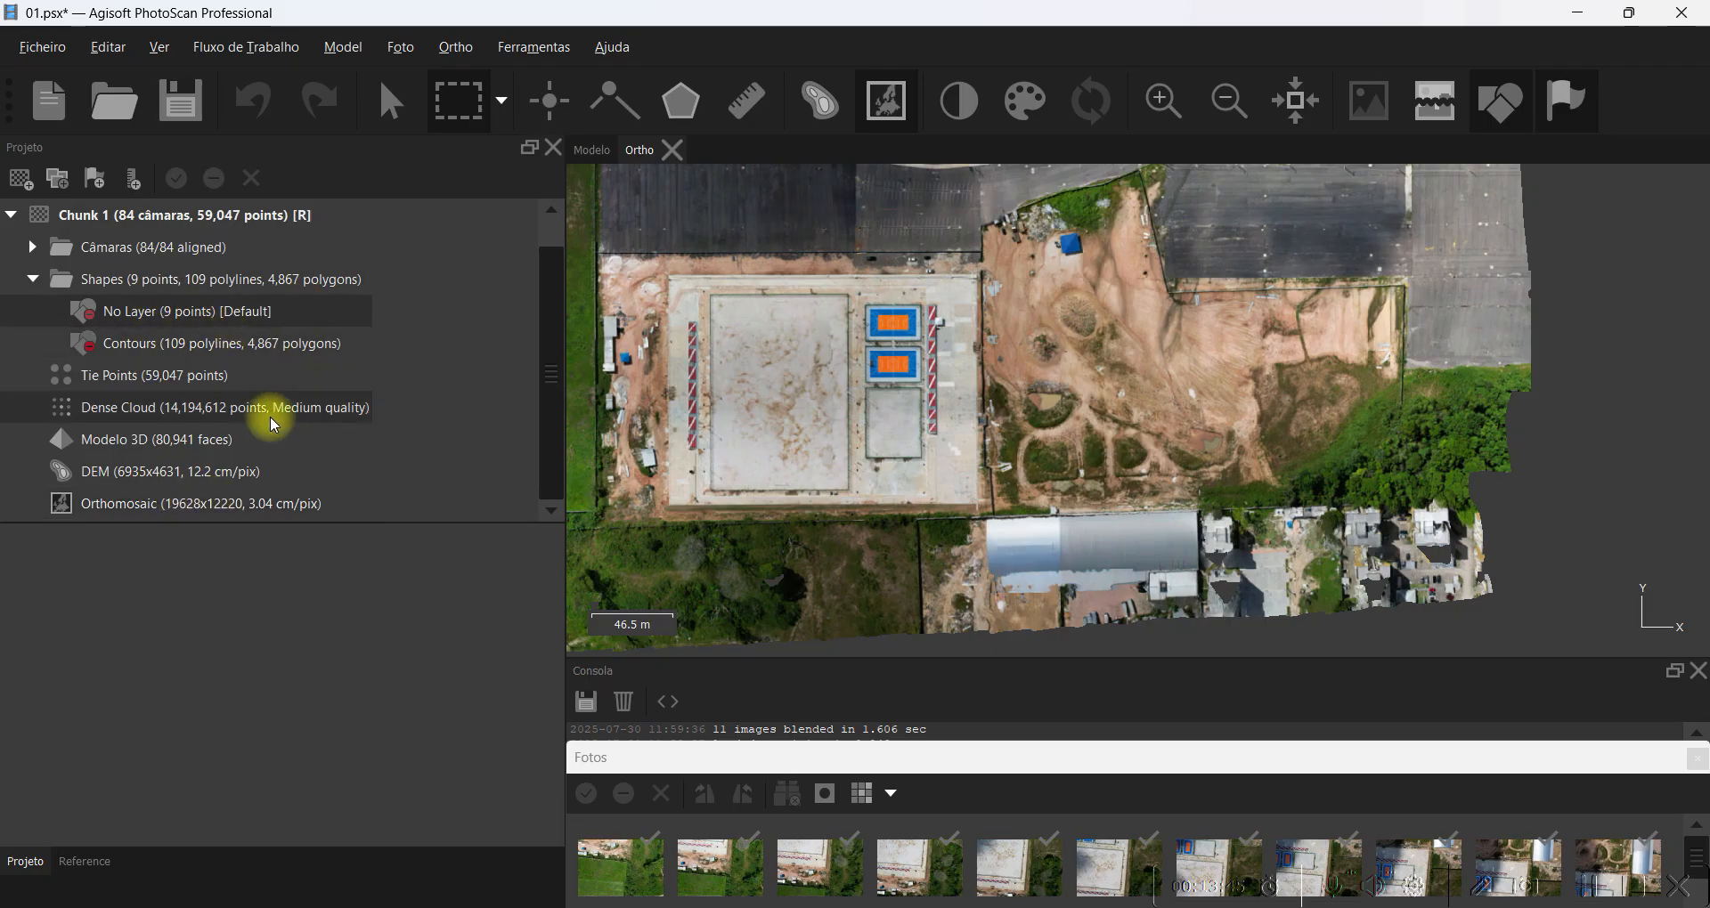
Review the orthomosaic's JPEG/TIFF/PNG export settings and close them without exporting.
right_click(187, 510)
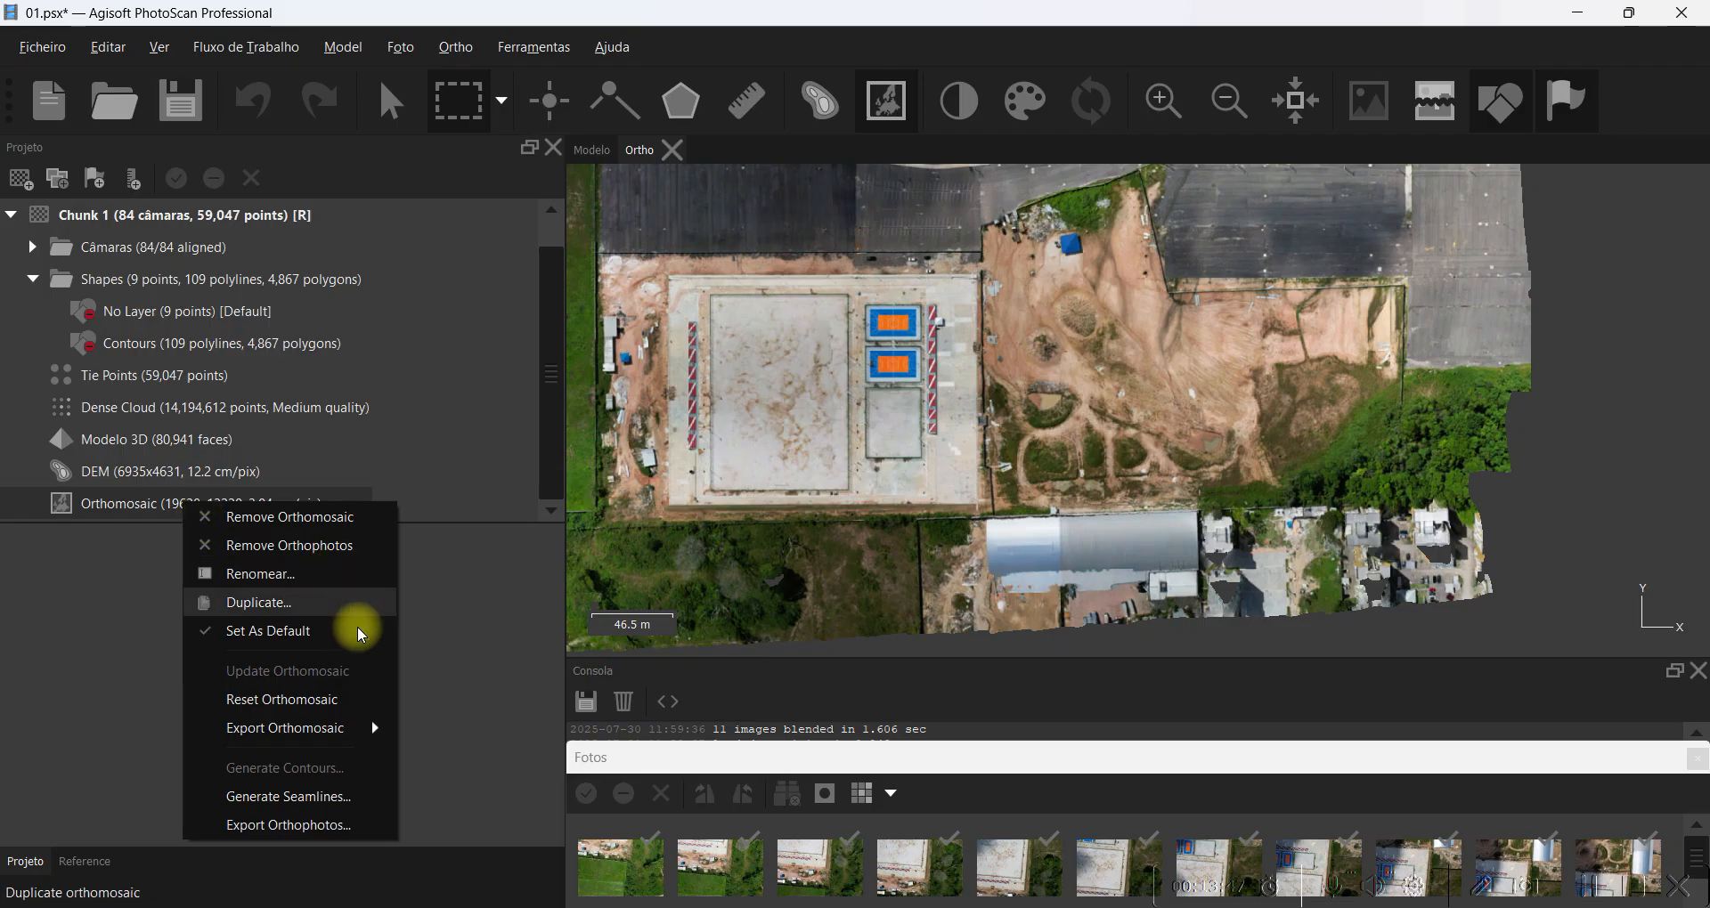
mouse_move(352, 727)
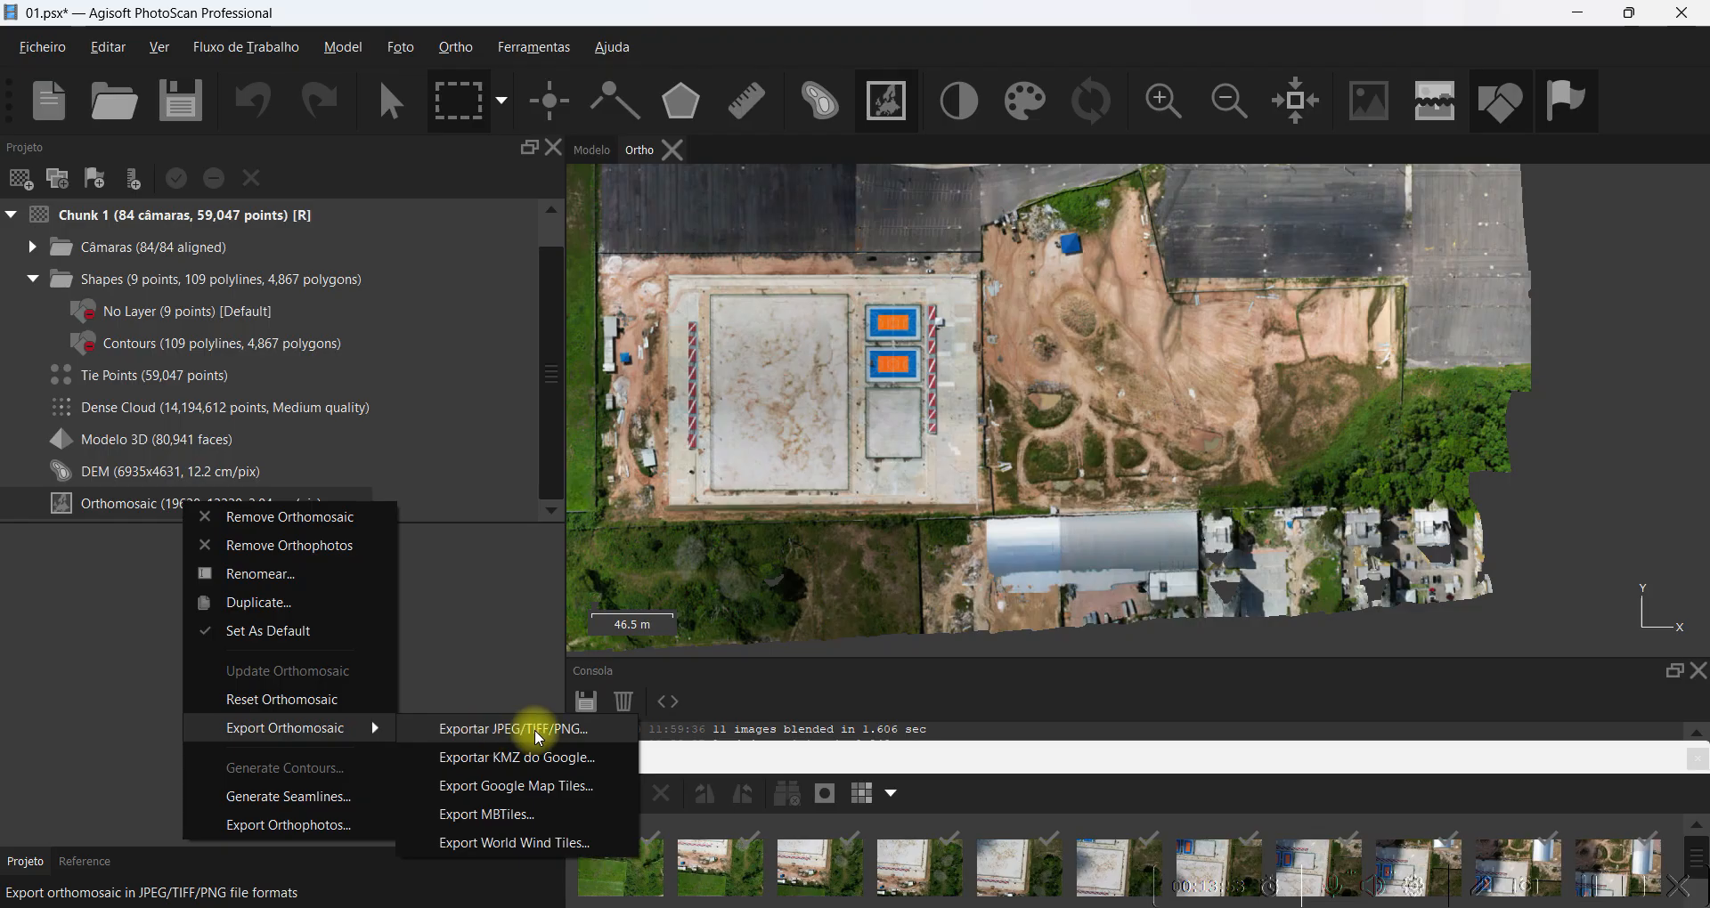
click(479, 732)
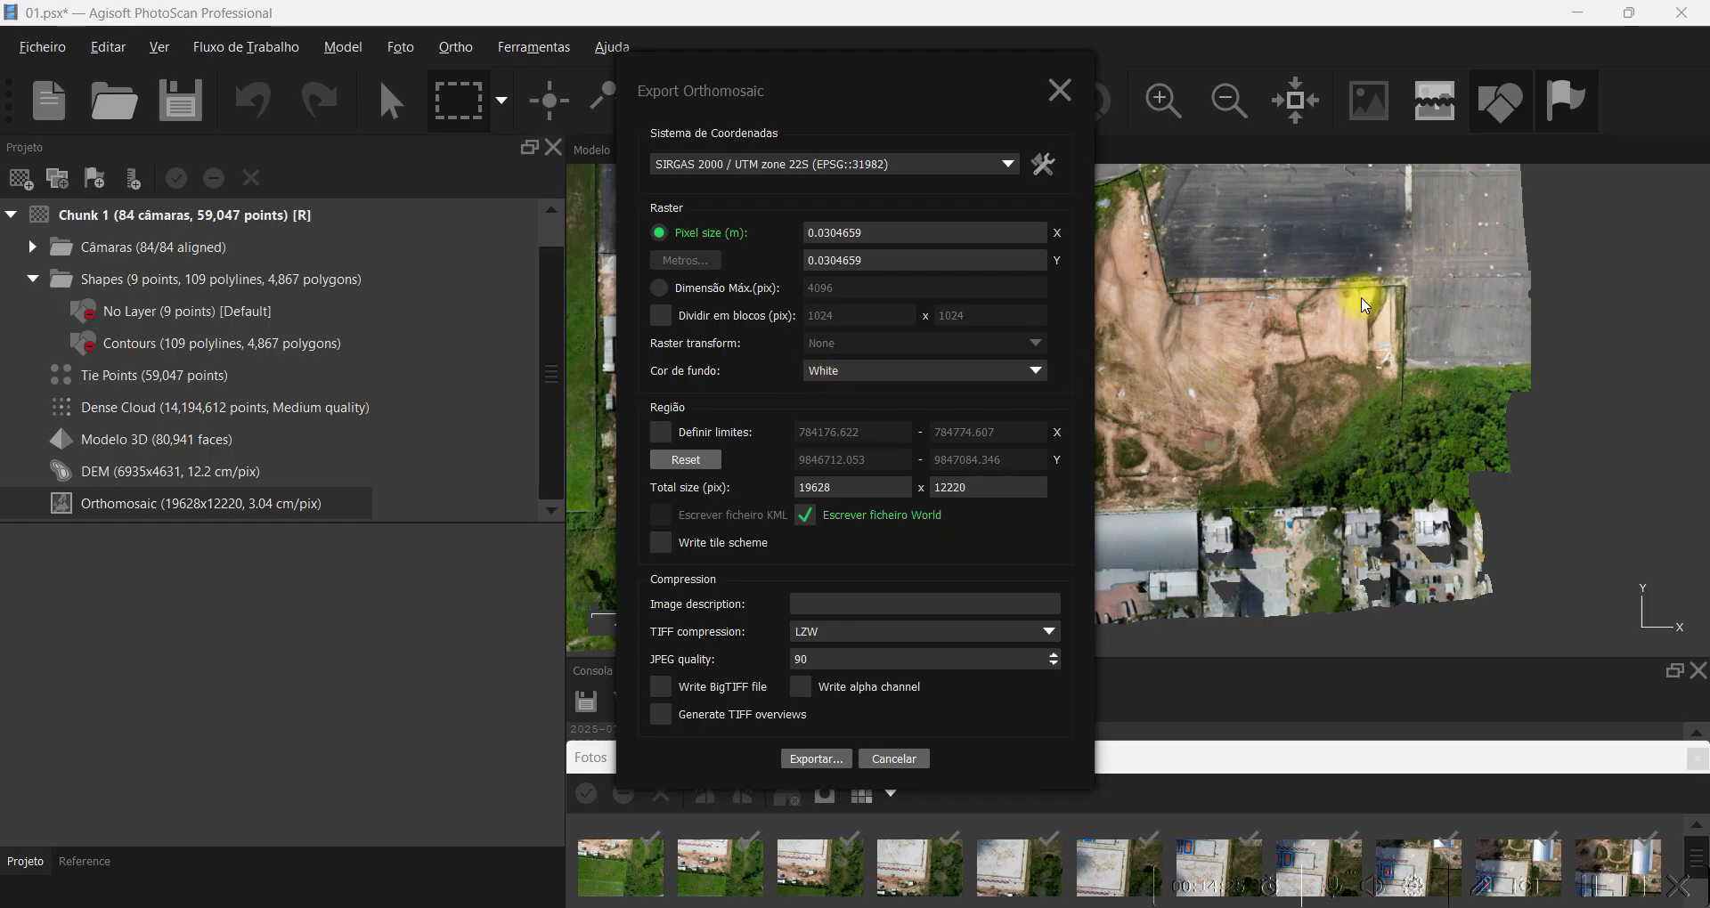
click(1061, 89)
scroll(1189, 305, up, 2)
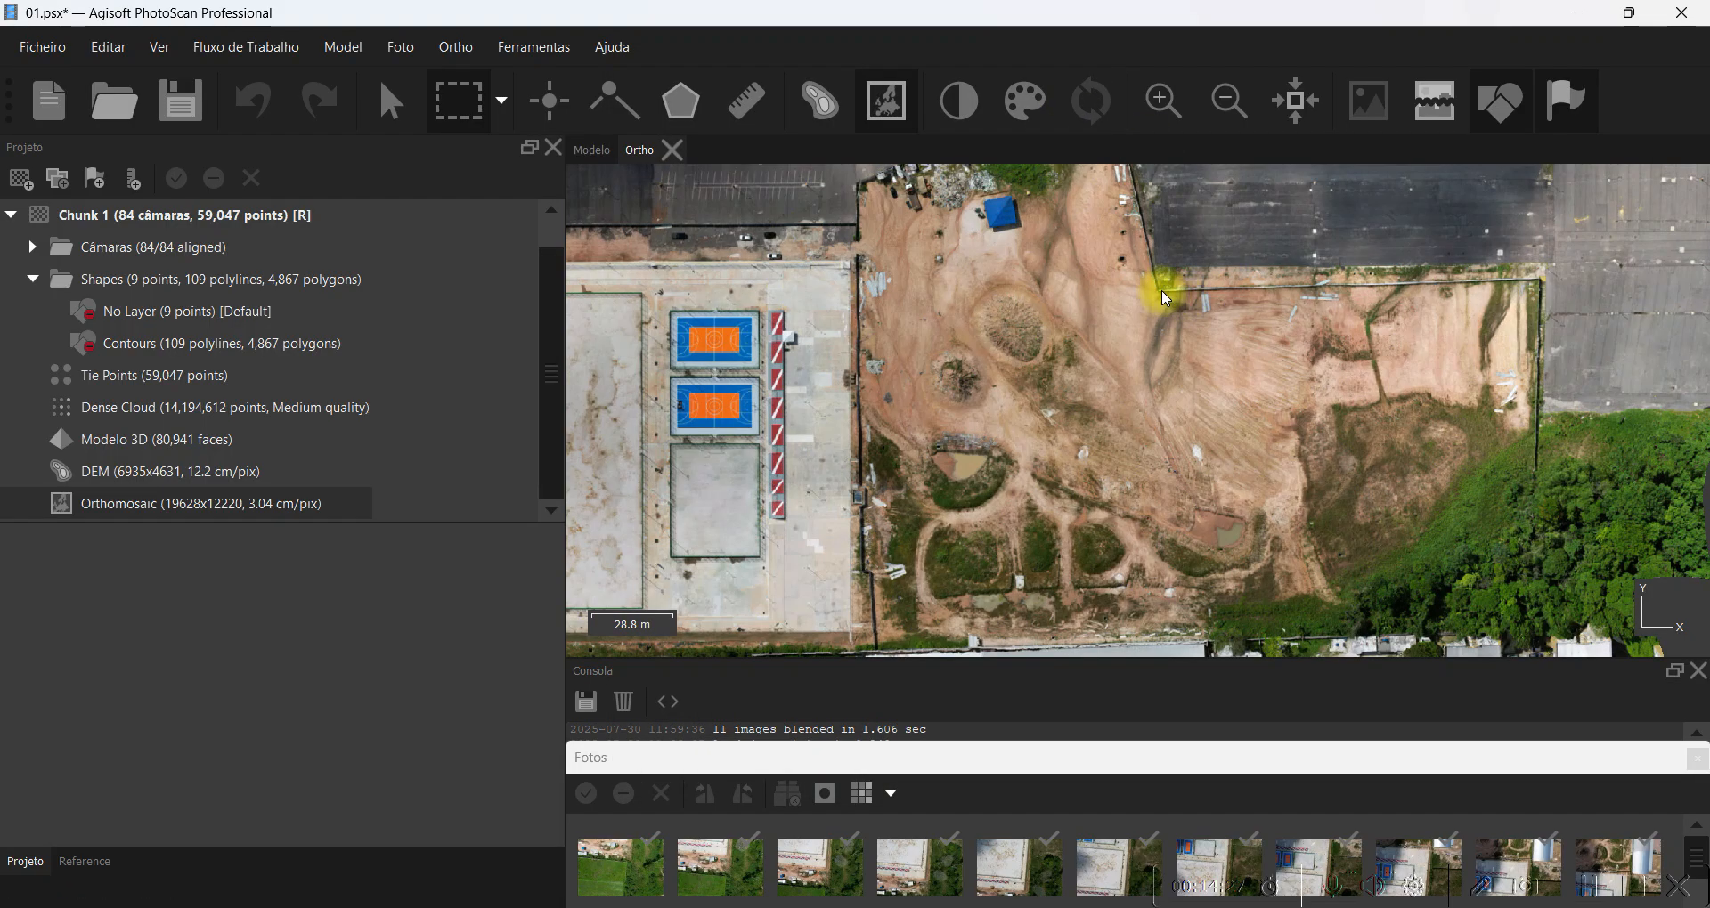
scroll(1161, 291, up, 1)
scroll(1153, 285, down, 5)
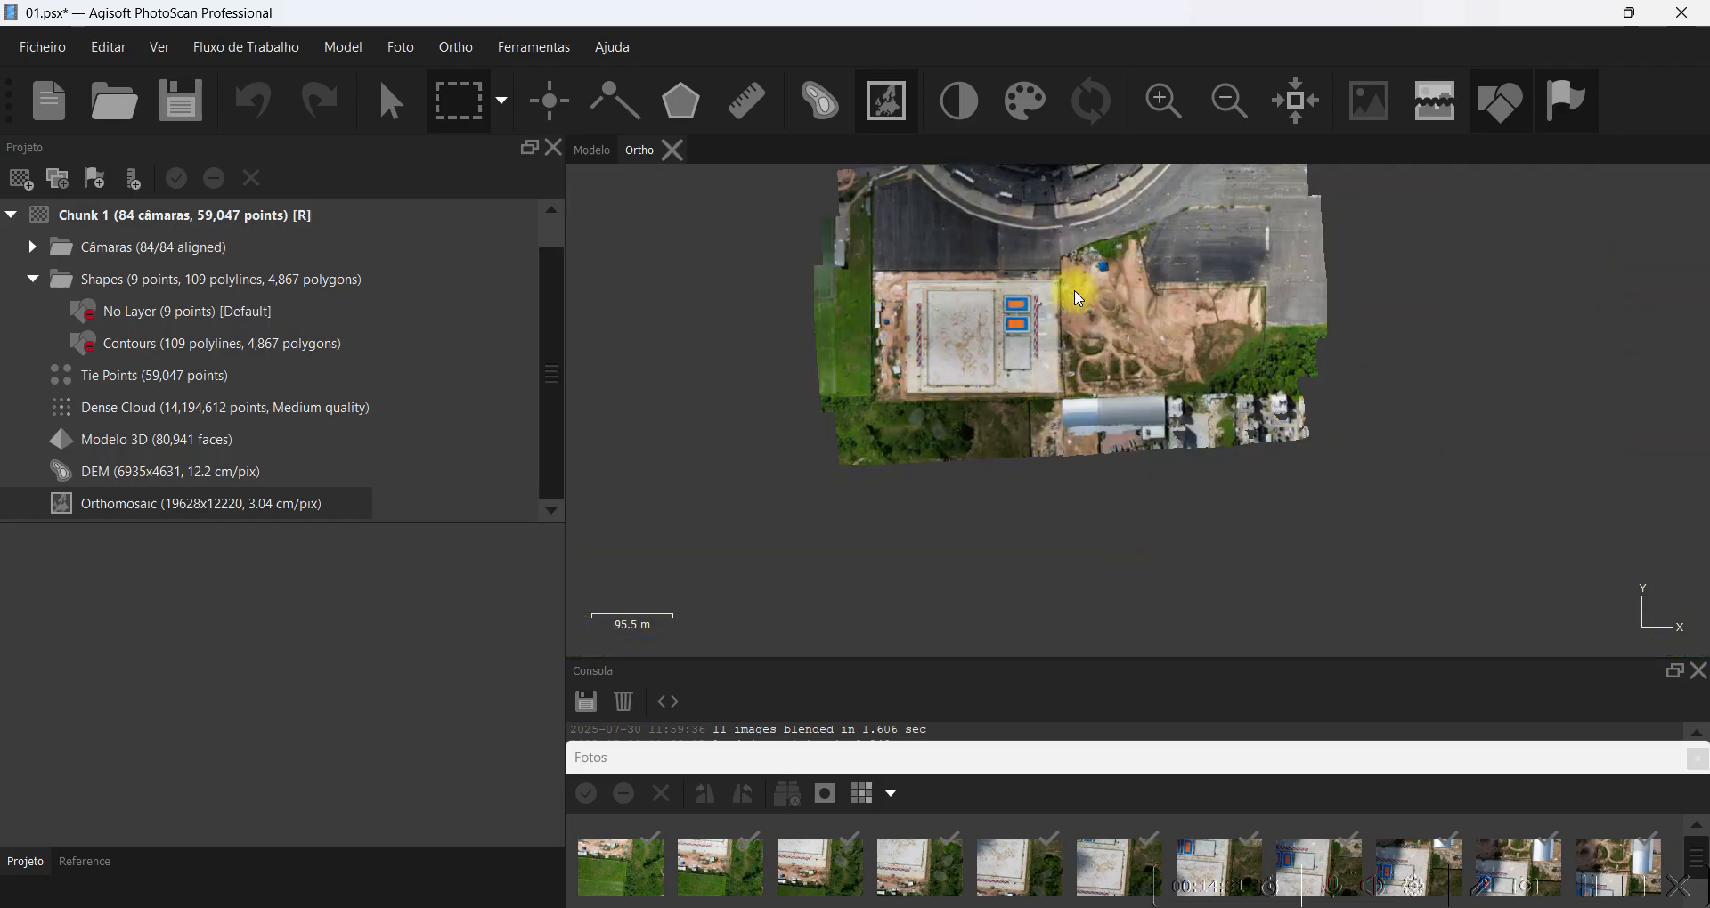
scroll(1051, 245, up, 4)
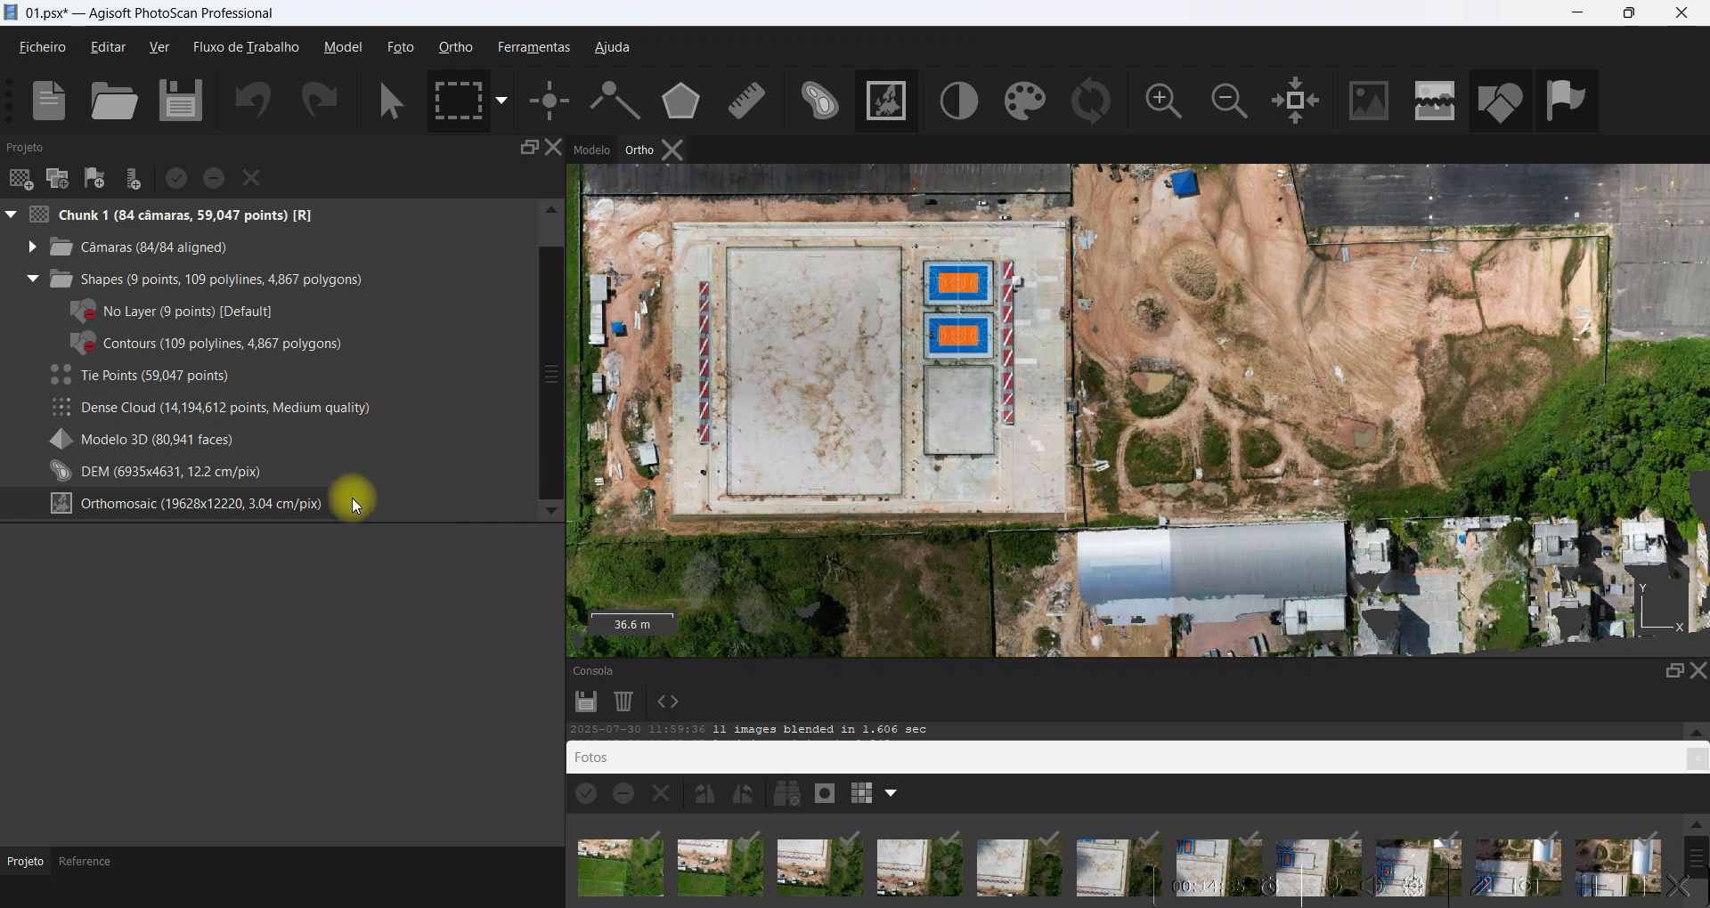
Export the orthomosaic as a Google Earth KMZ named 01 in the Desktop folder, keeping the default raster settings.
right_click(294, 502)
mouse_move(470, 732)
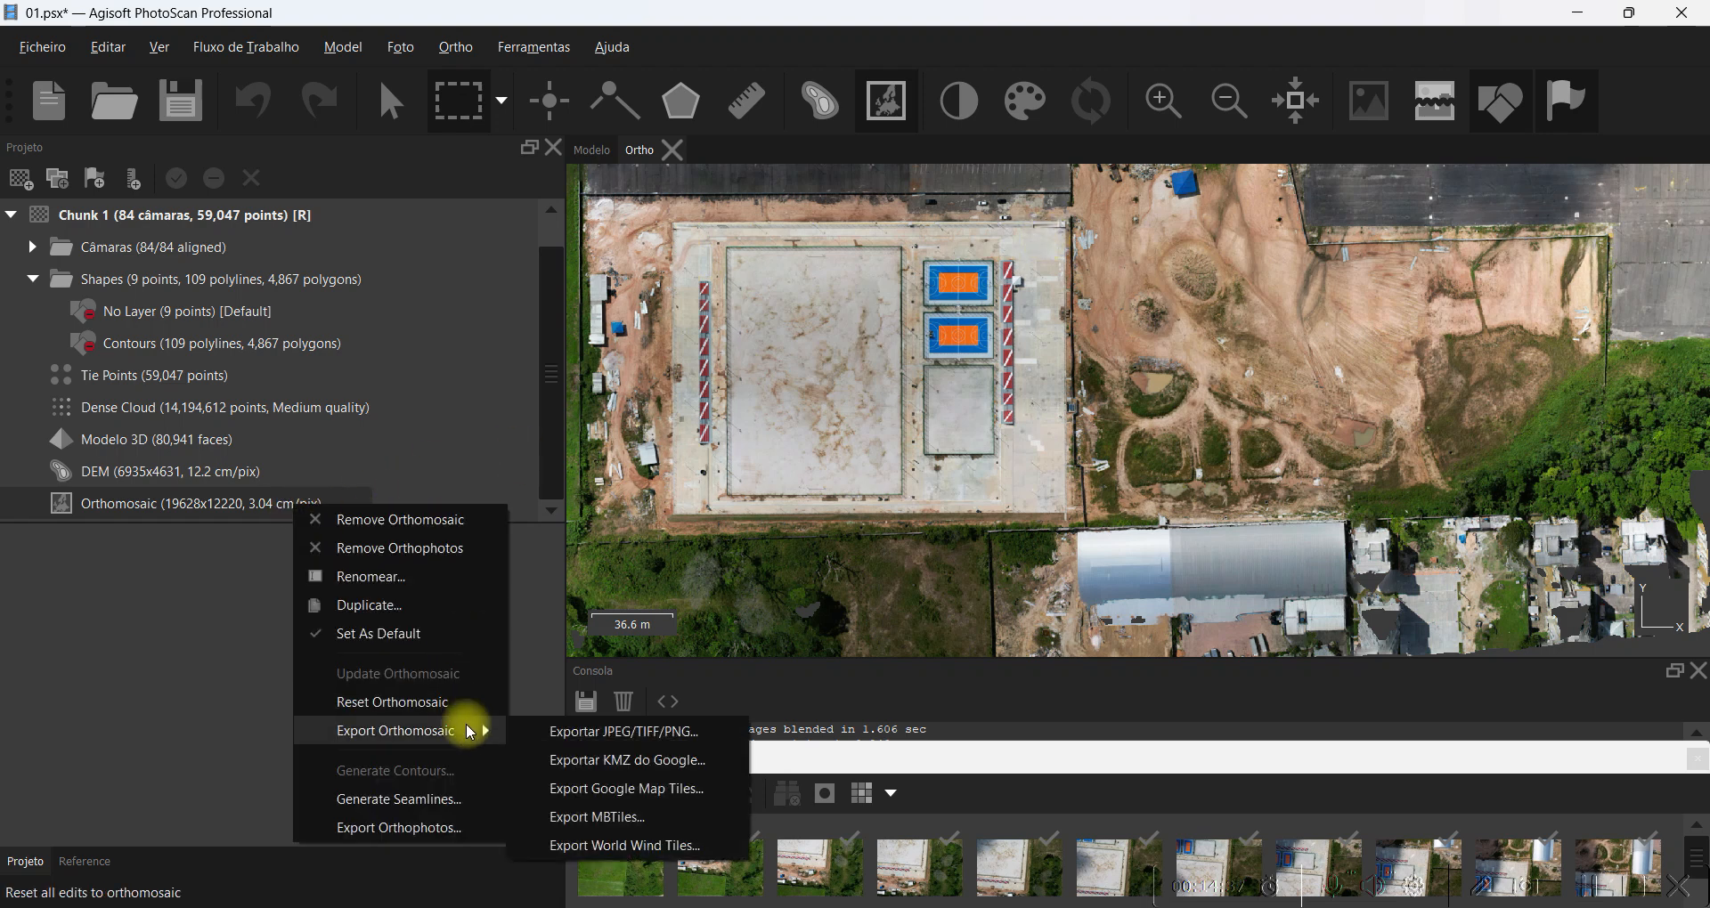
click(633, 762)
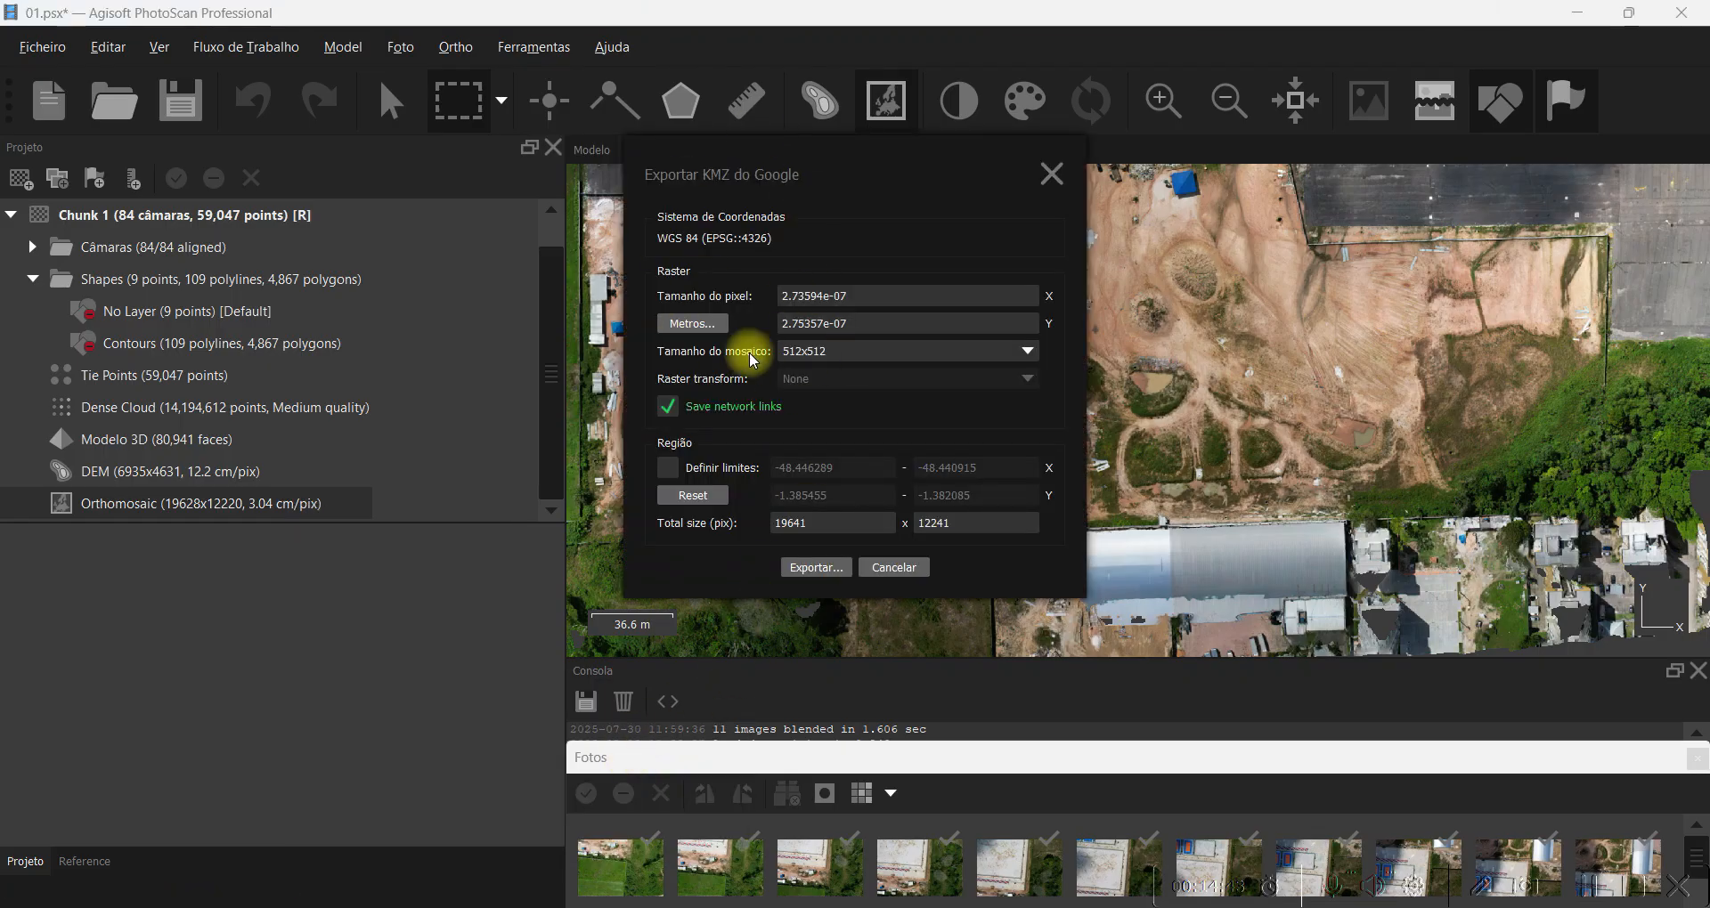
click(817, 570)
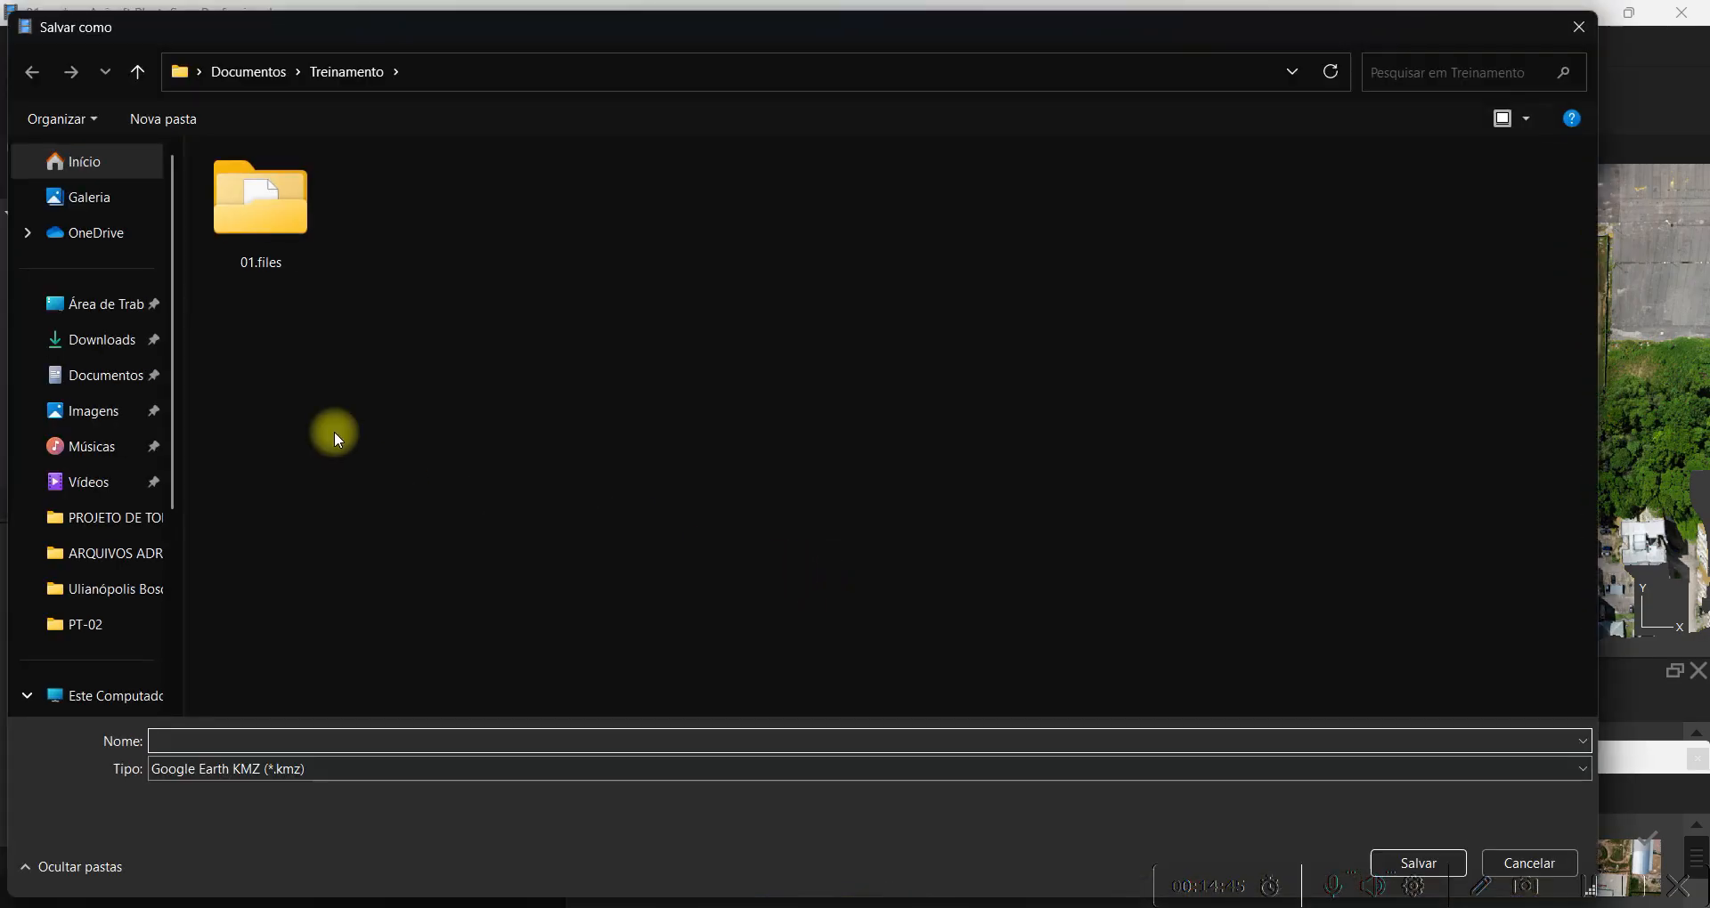
click(111, 304)
click(317, 740)
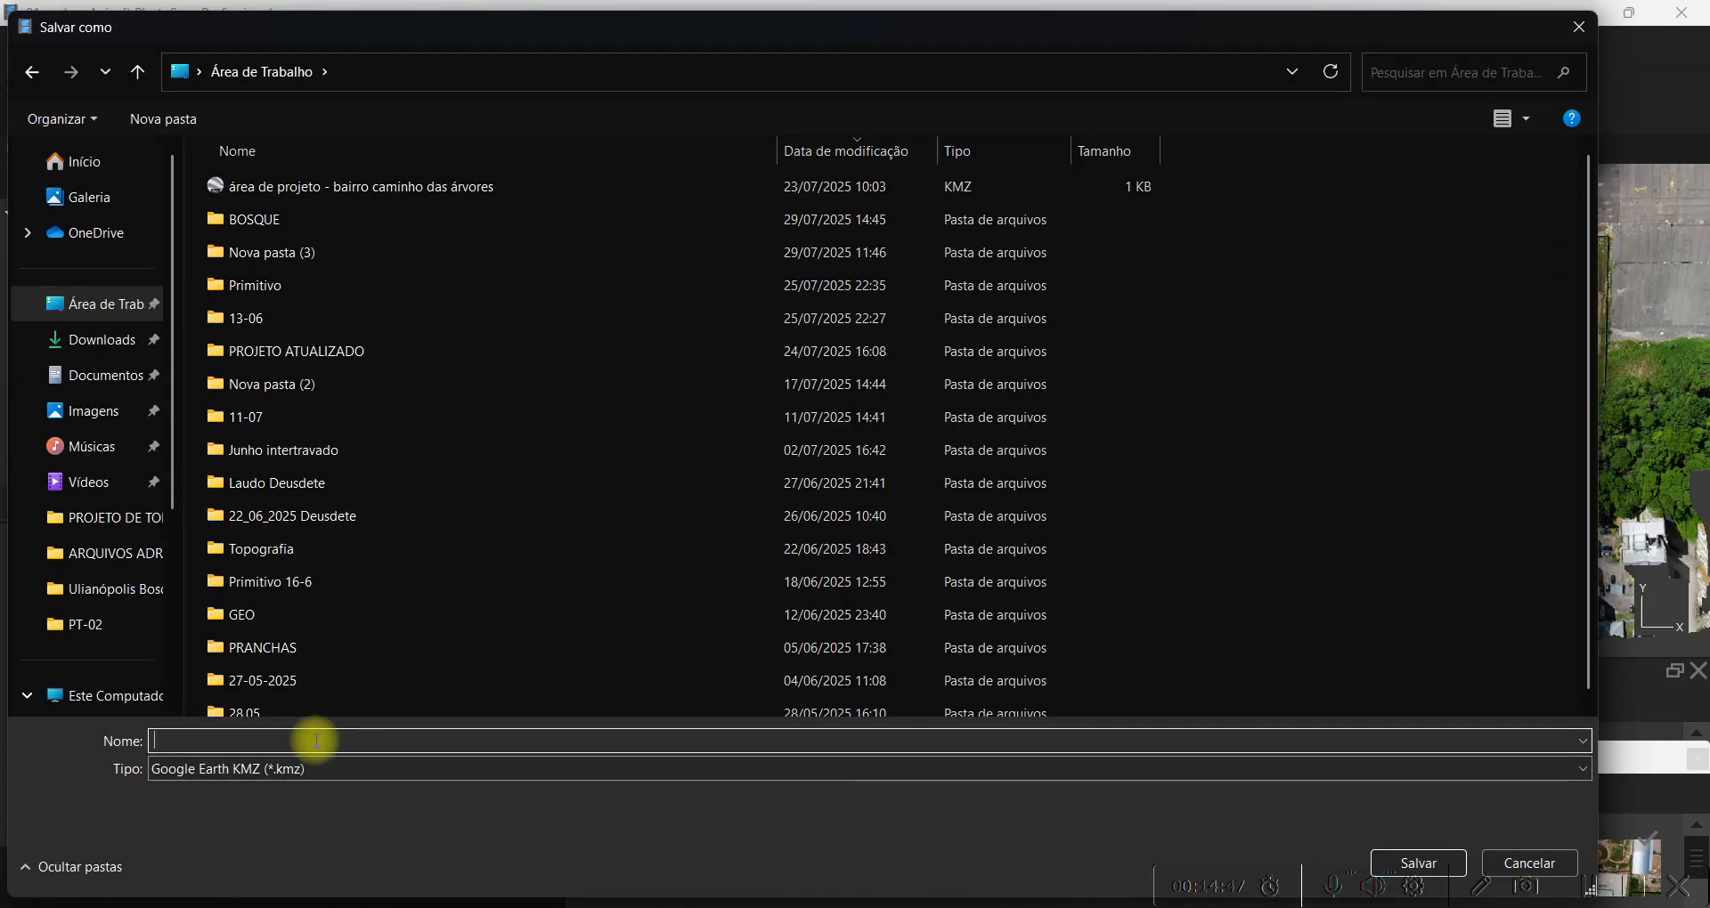
text(01)
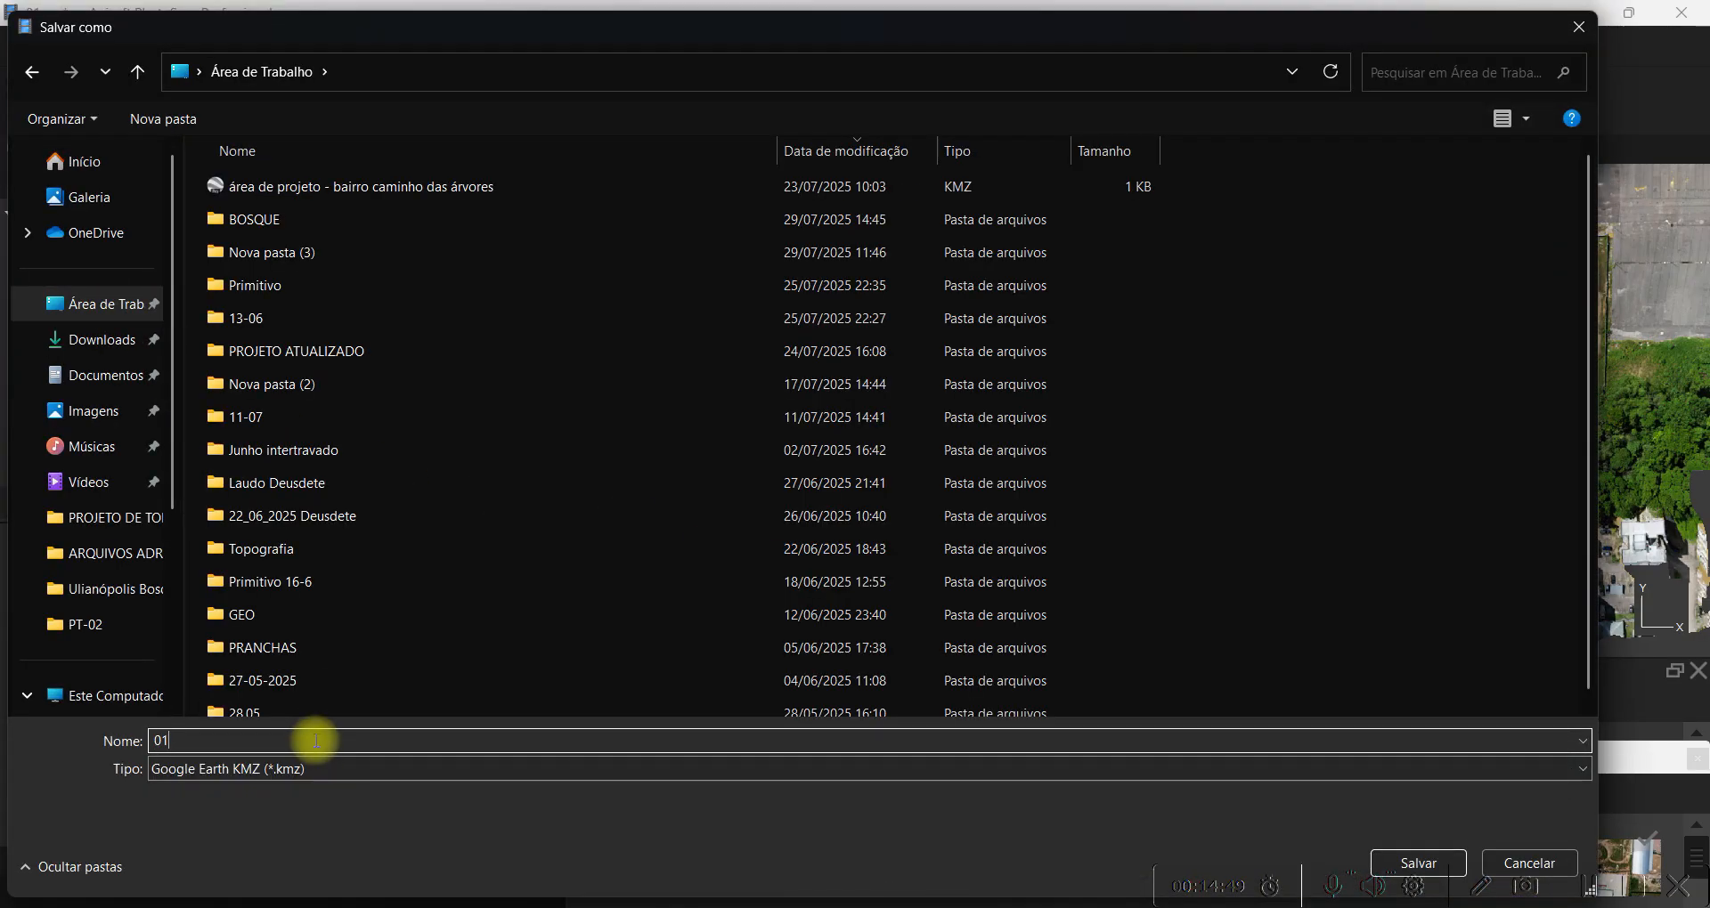
key(Return)
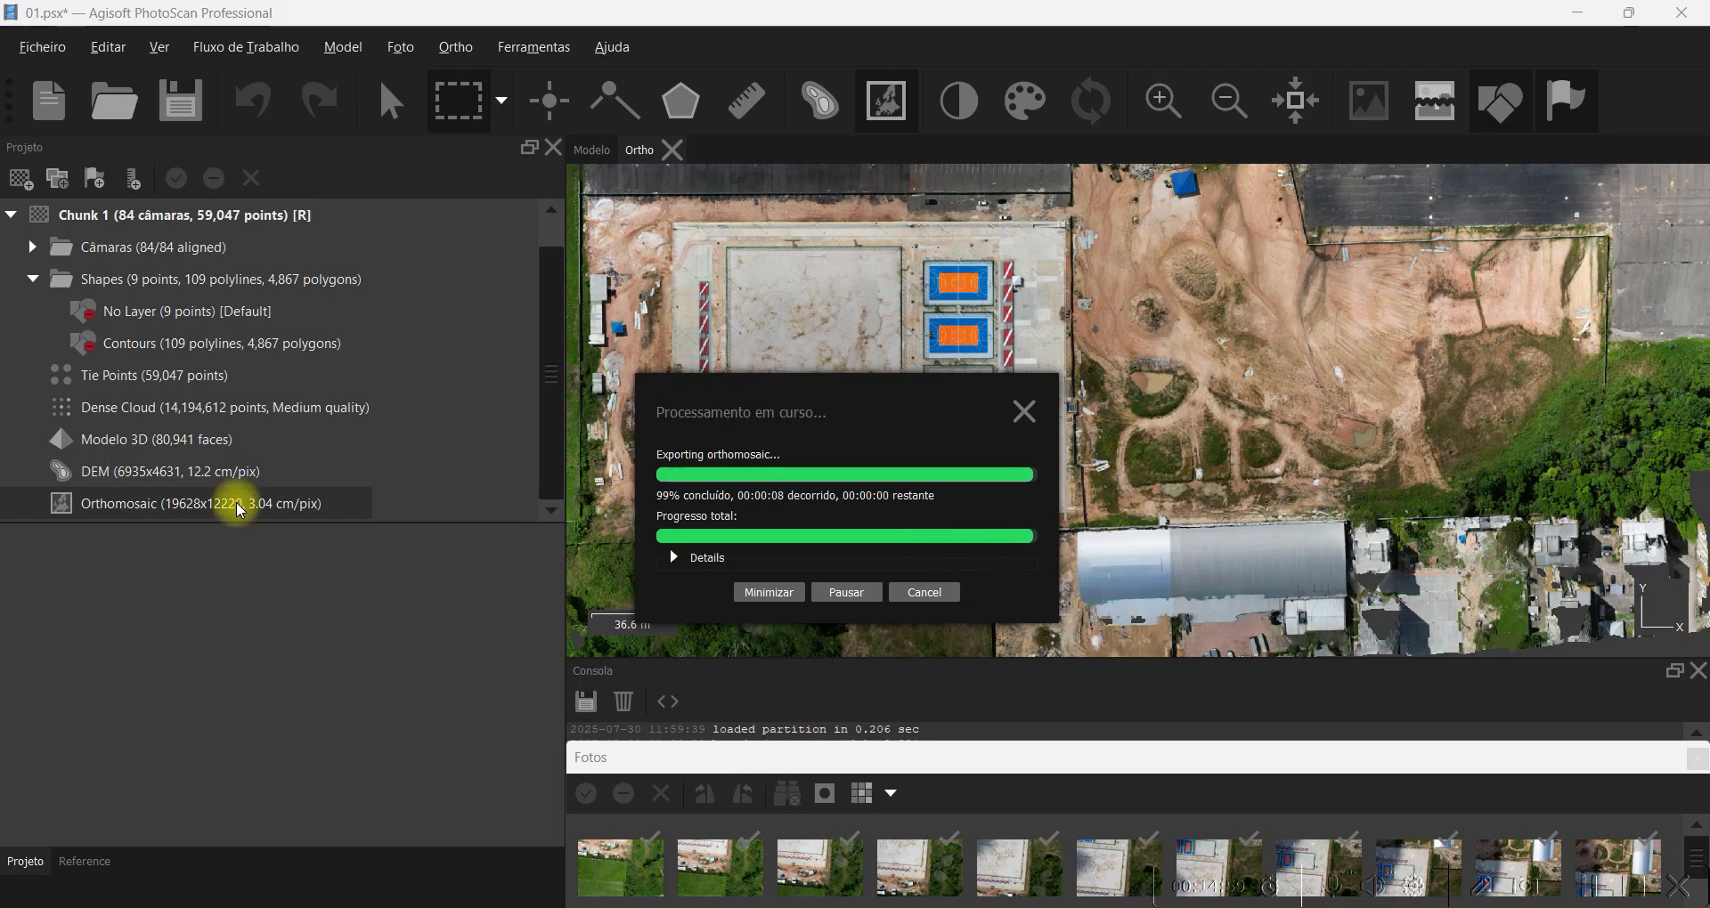
Open the exported 01 KMZ from the desktop in Google Earth Pro and check how its northern edge meets the stadium imagery.
click(1578, 14)
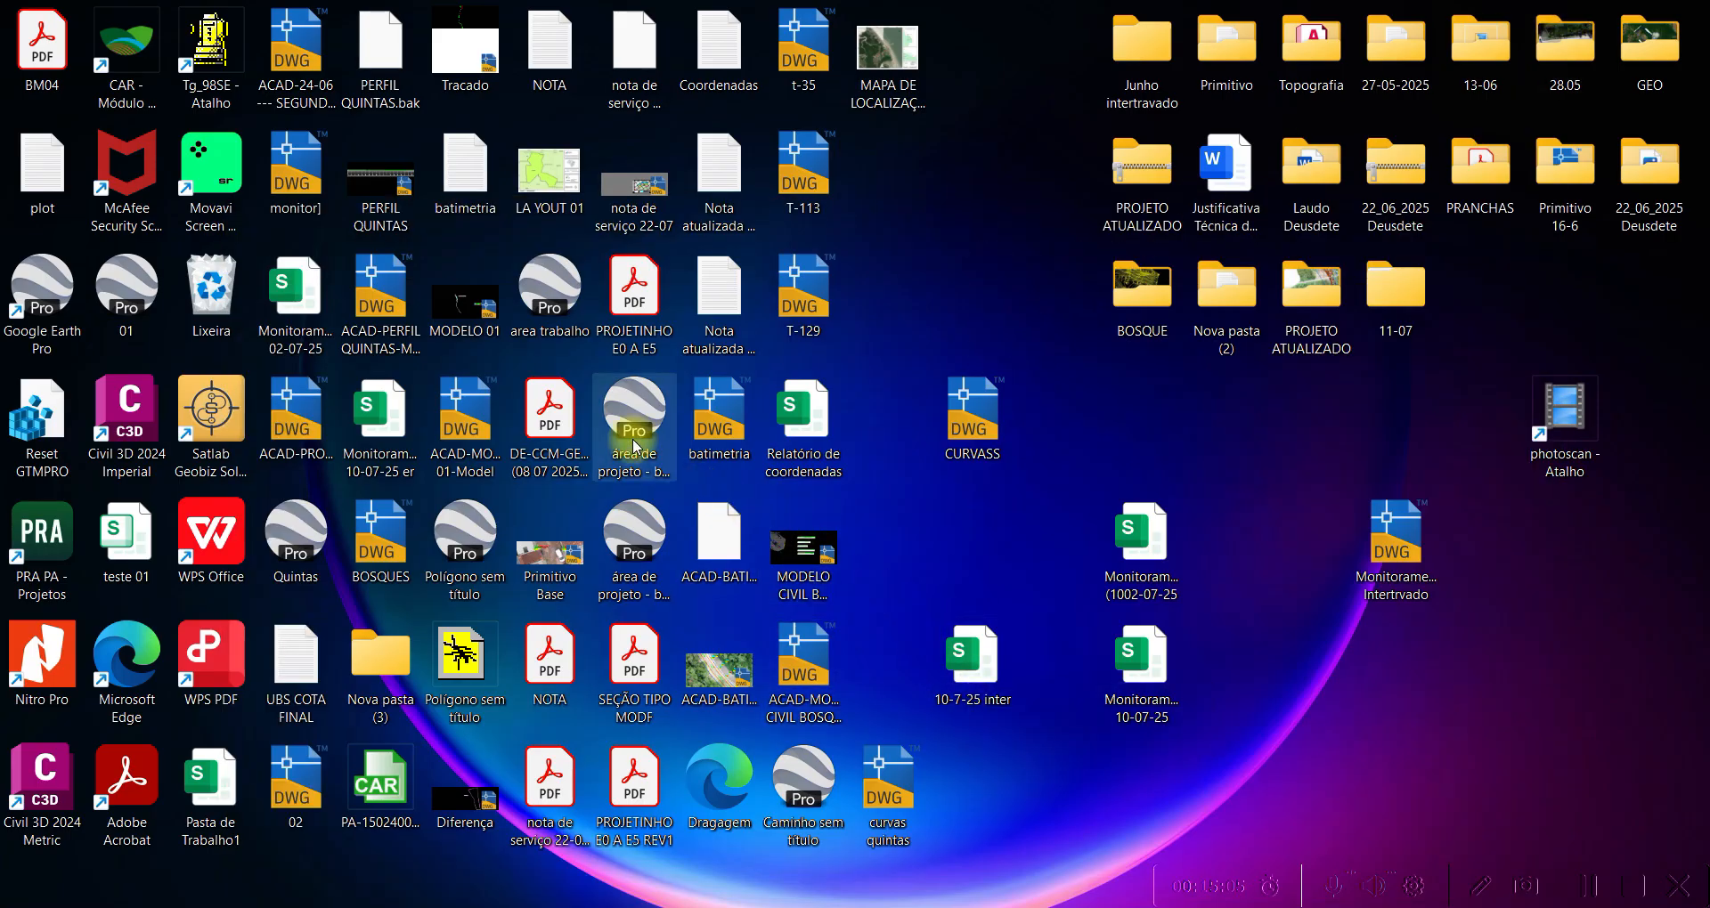
double_click(125, 272)
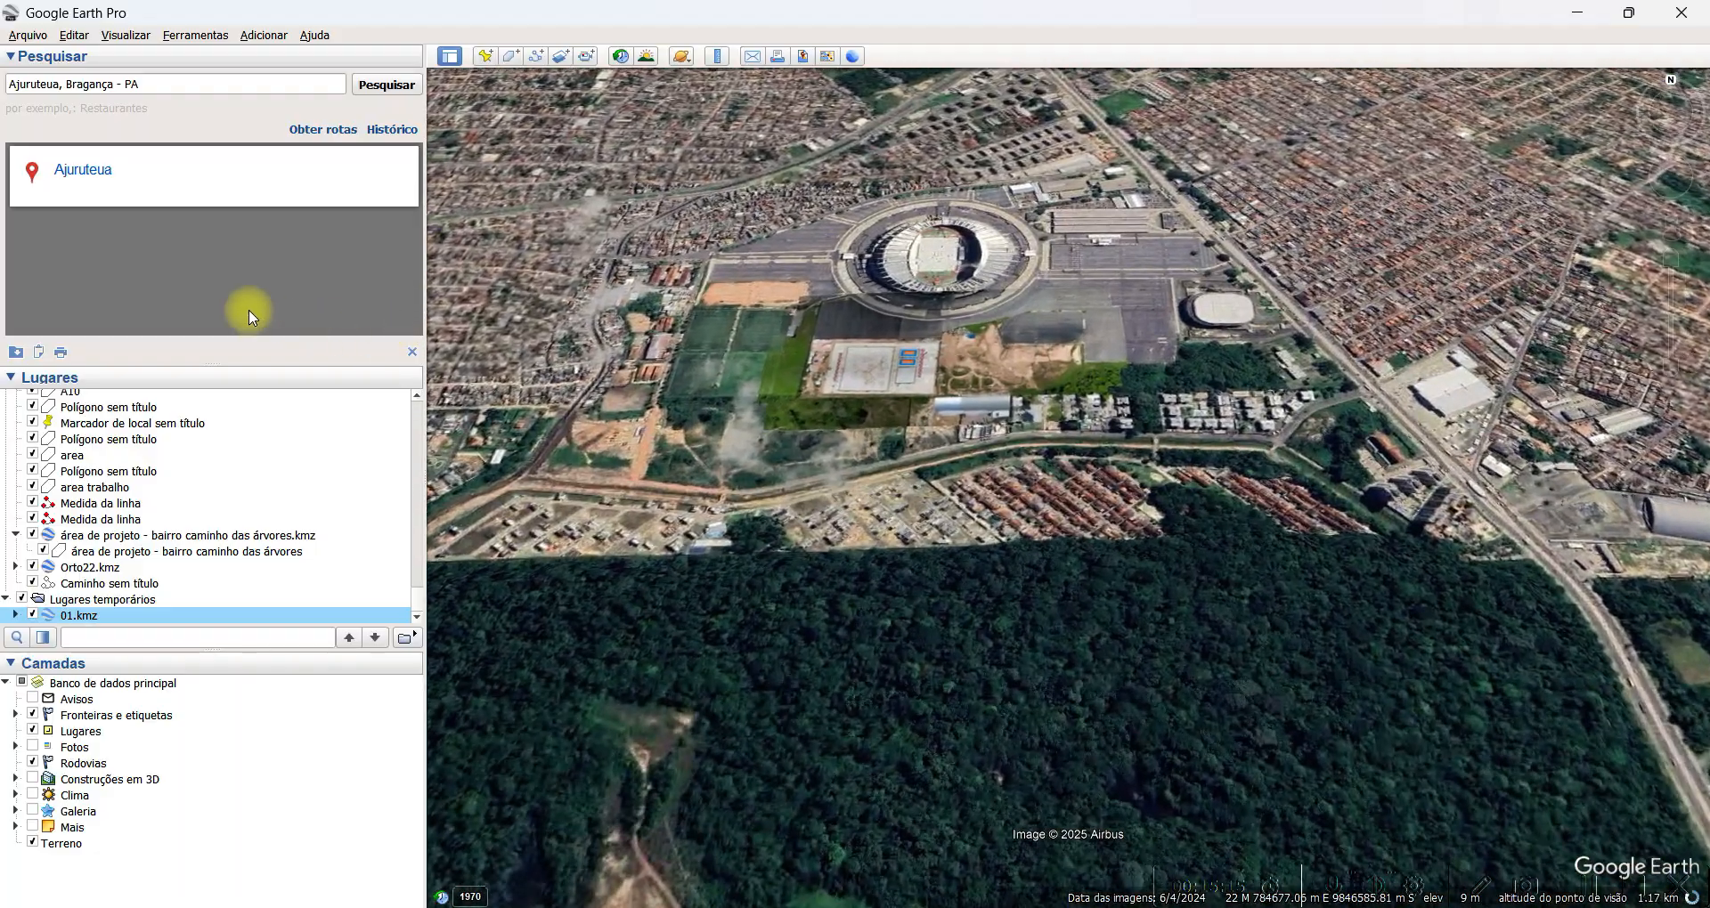
scroll(846, 312, up, 5)
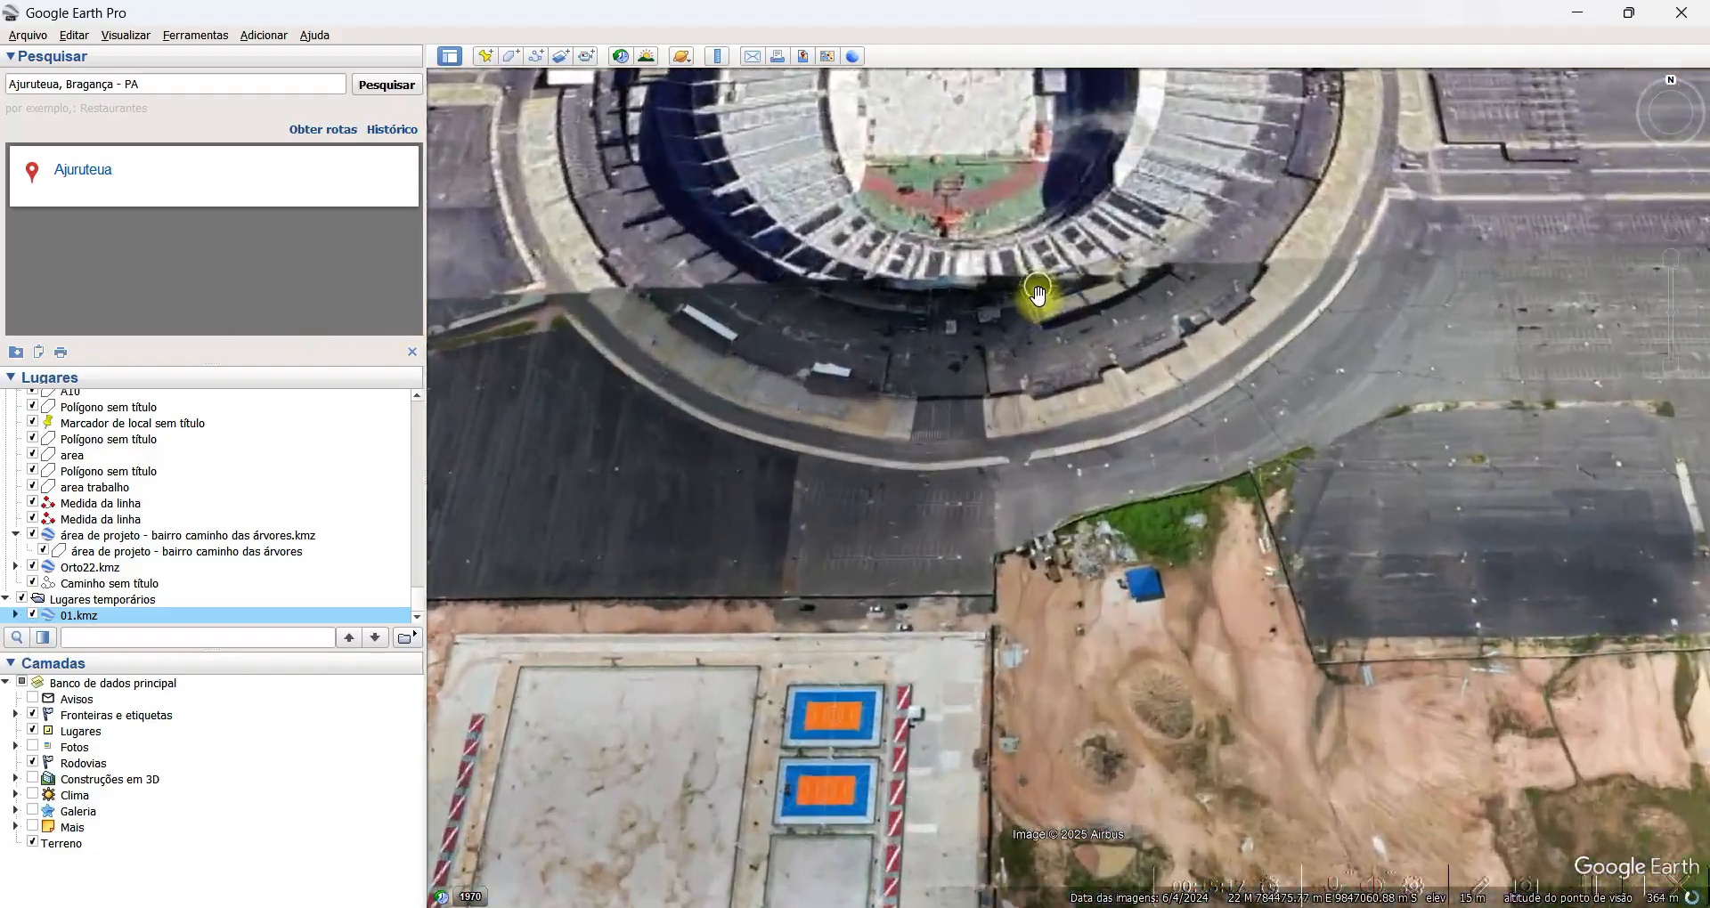
scroll(1332, 248, up, 3)
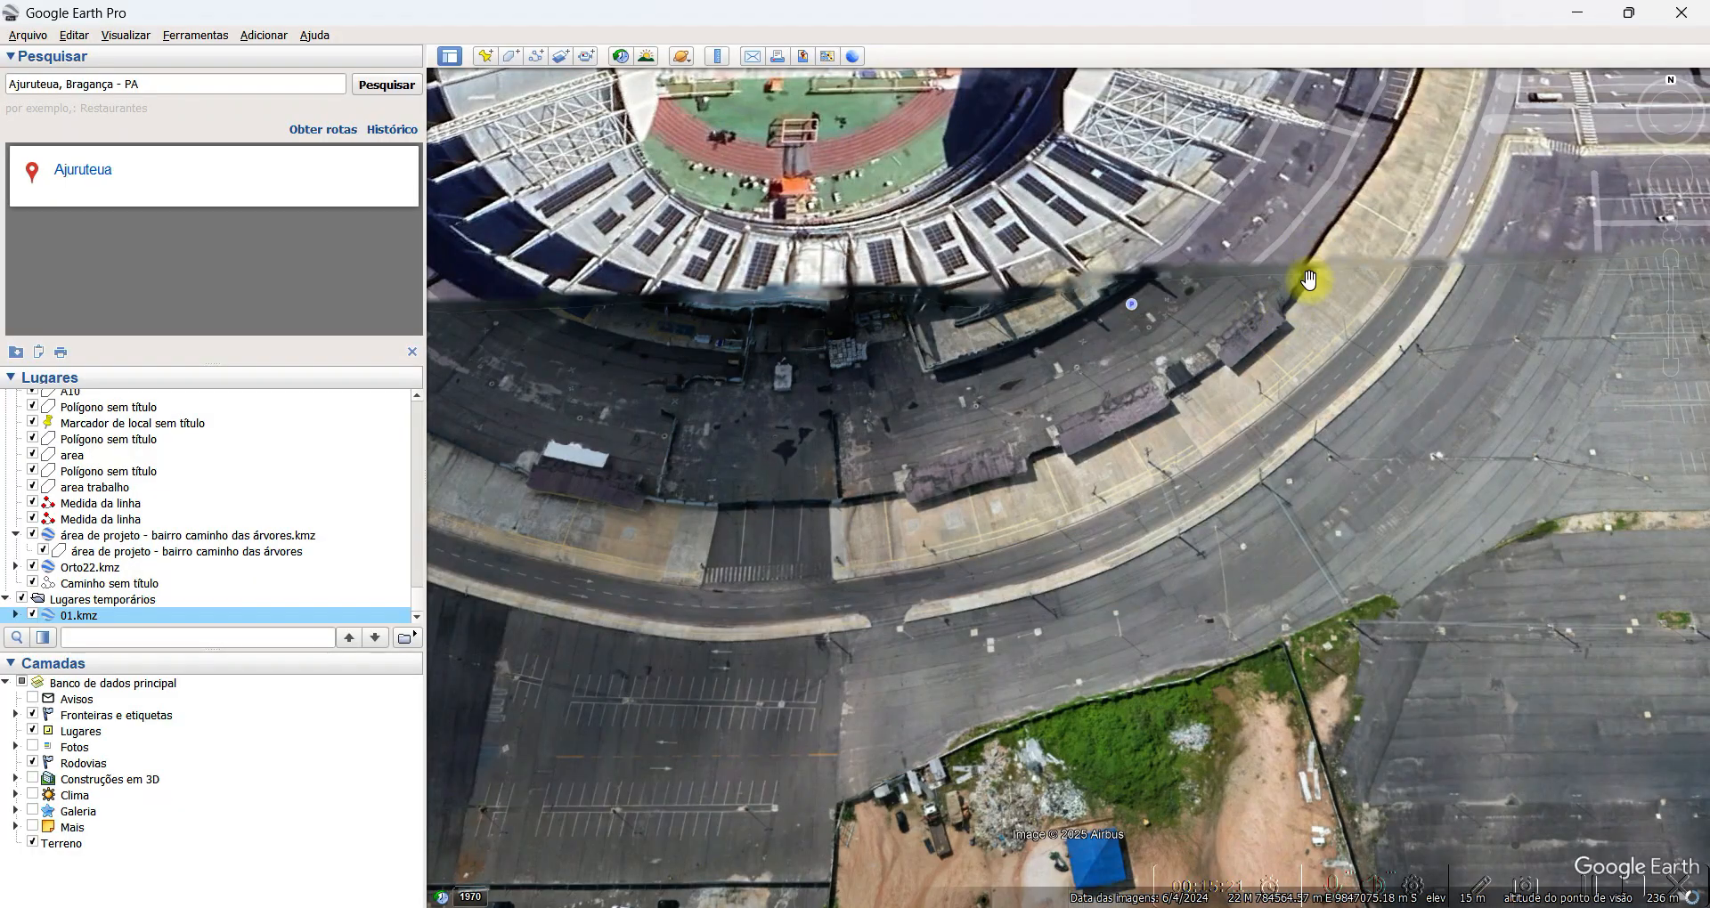
scroll(1255, 349, down, 2)
scroll(1410, 276, down, 3)
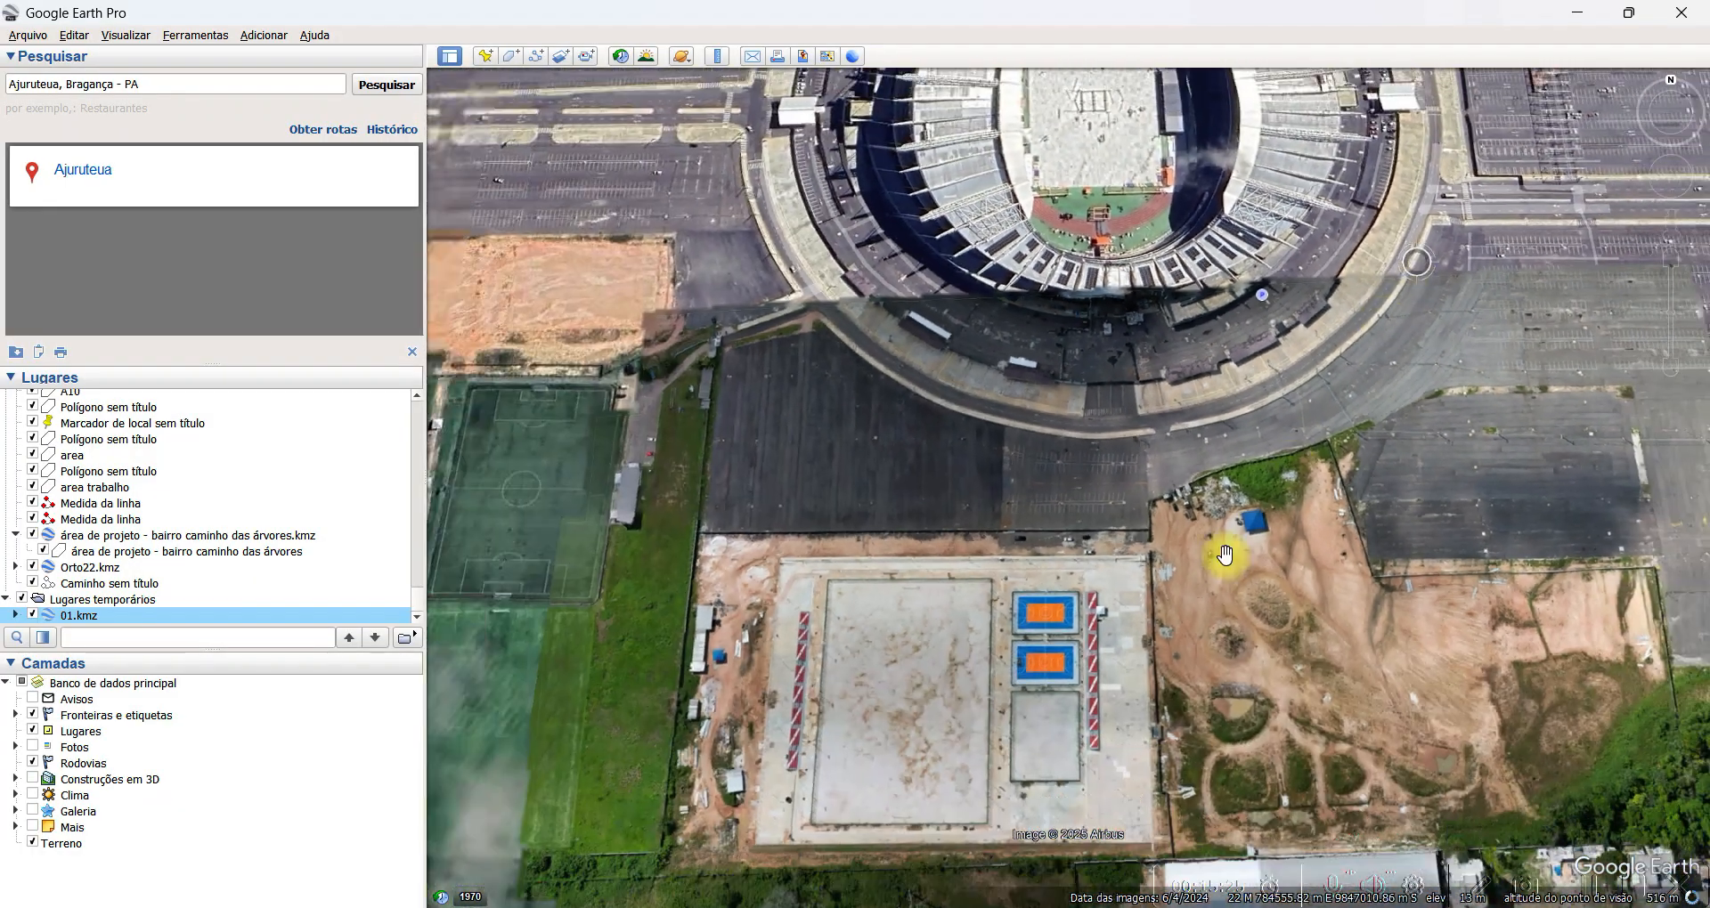
Examine the orthomosaic overlay's fit with the surrounding imagery and its detail around the sports courts.
middle_drag(1169, 615, 1161, 314)
drag(1233, 550, 1250, 403)
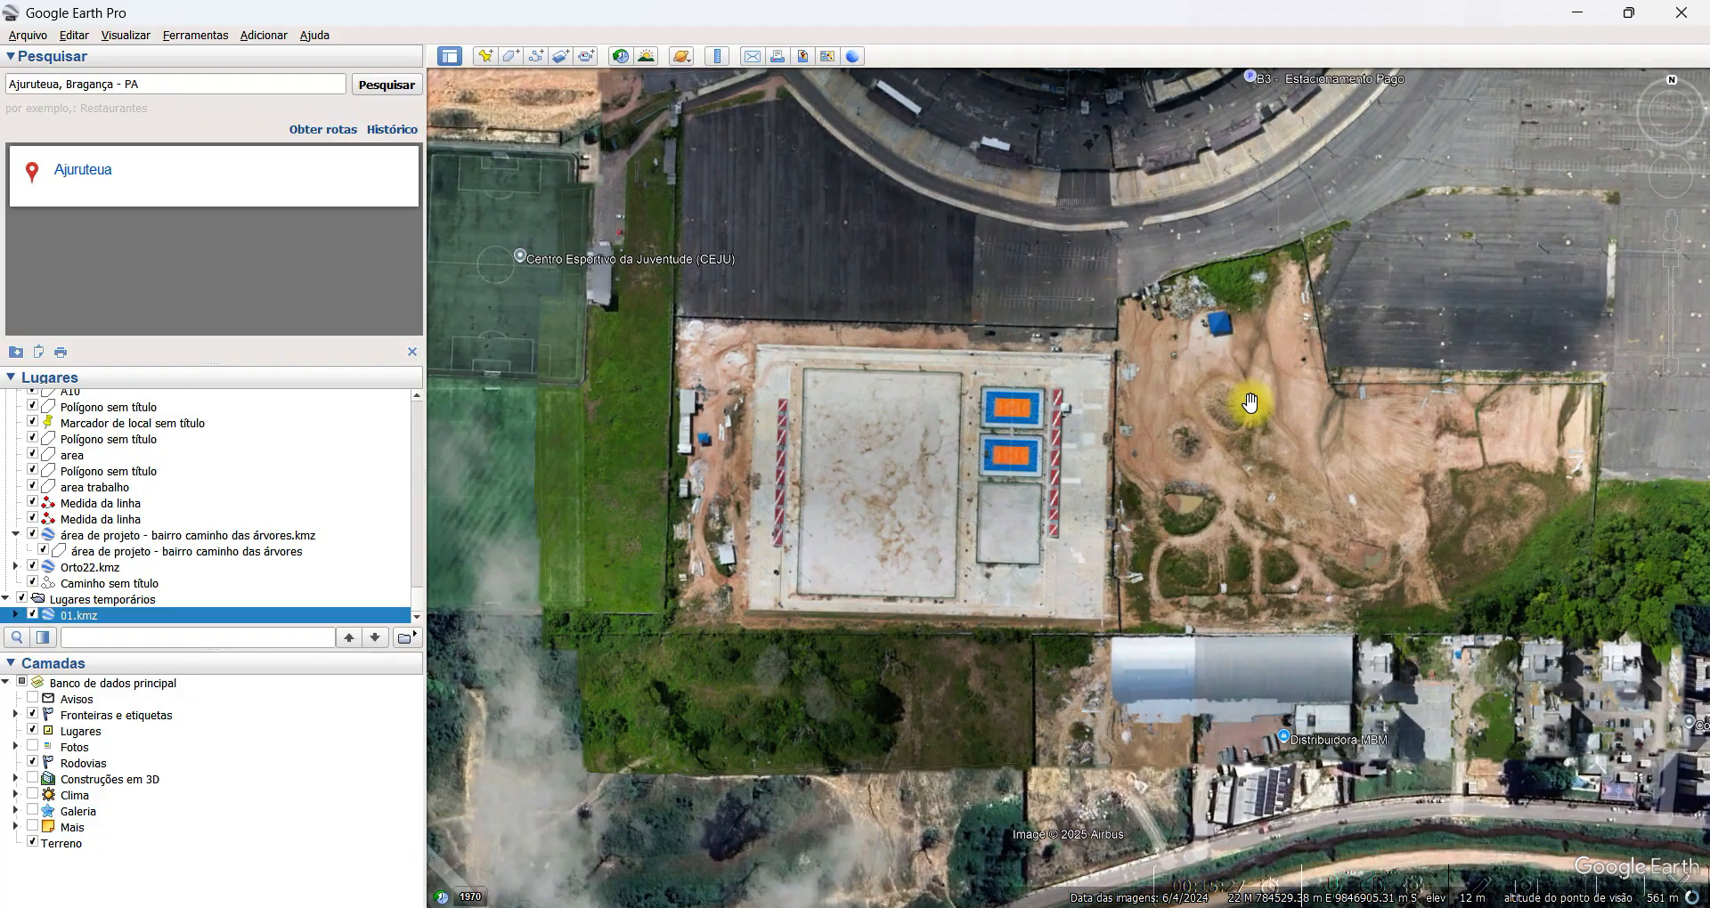
middle_drag(1119, 554, 1137, 560)
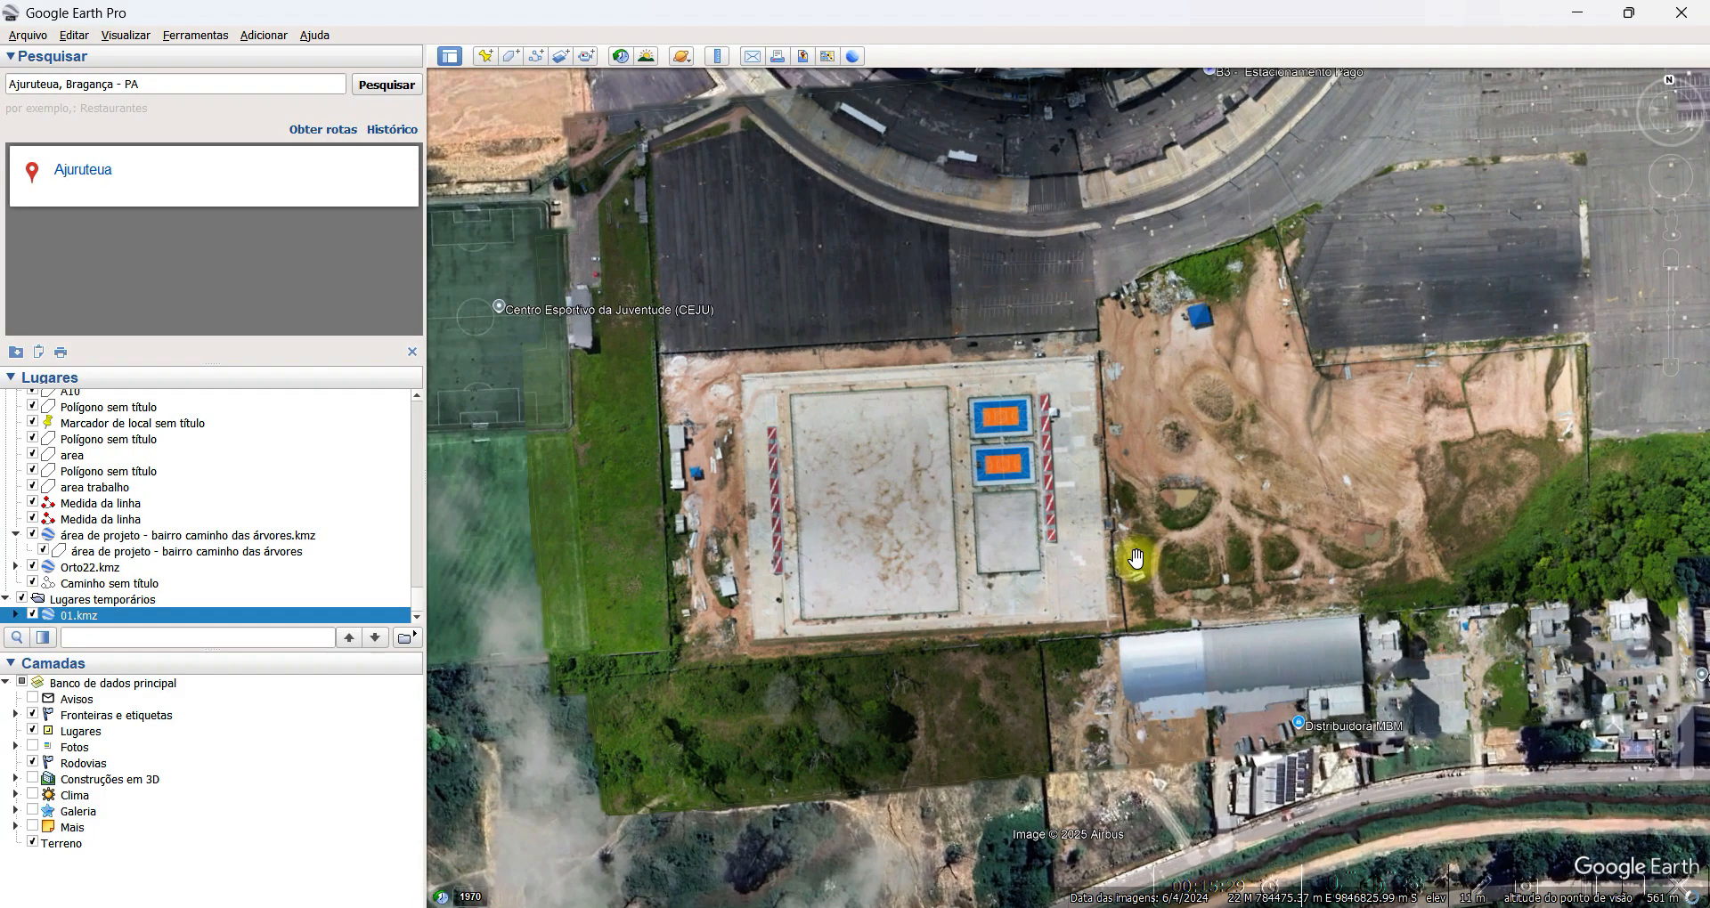
scroll(756, 521, up, 3)
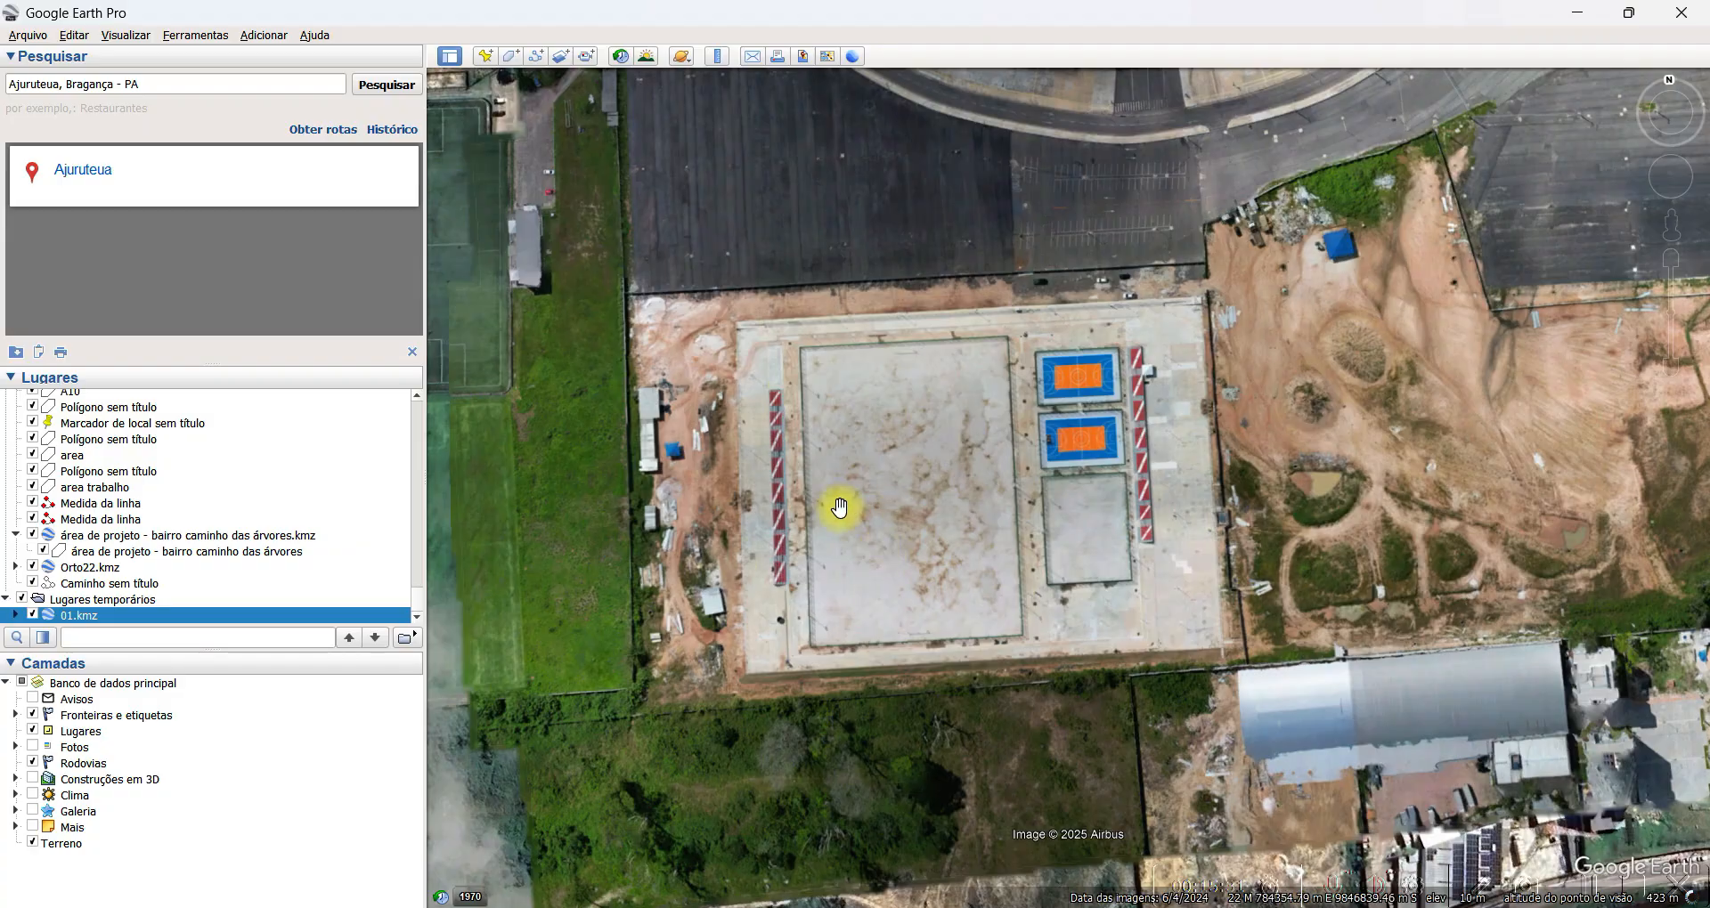
mouse_move(1179, 540)
middle_down()
mouse_move(1126, 534)
mouse_move(1136, 521)
middle_up()
mouse_move(1200, 423)
middle_down()
mouse_move(1263, 328)
mouse_move(1259, 279)
middle_up()
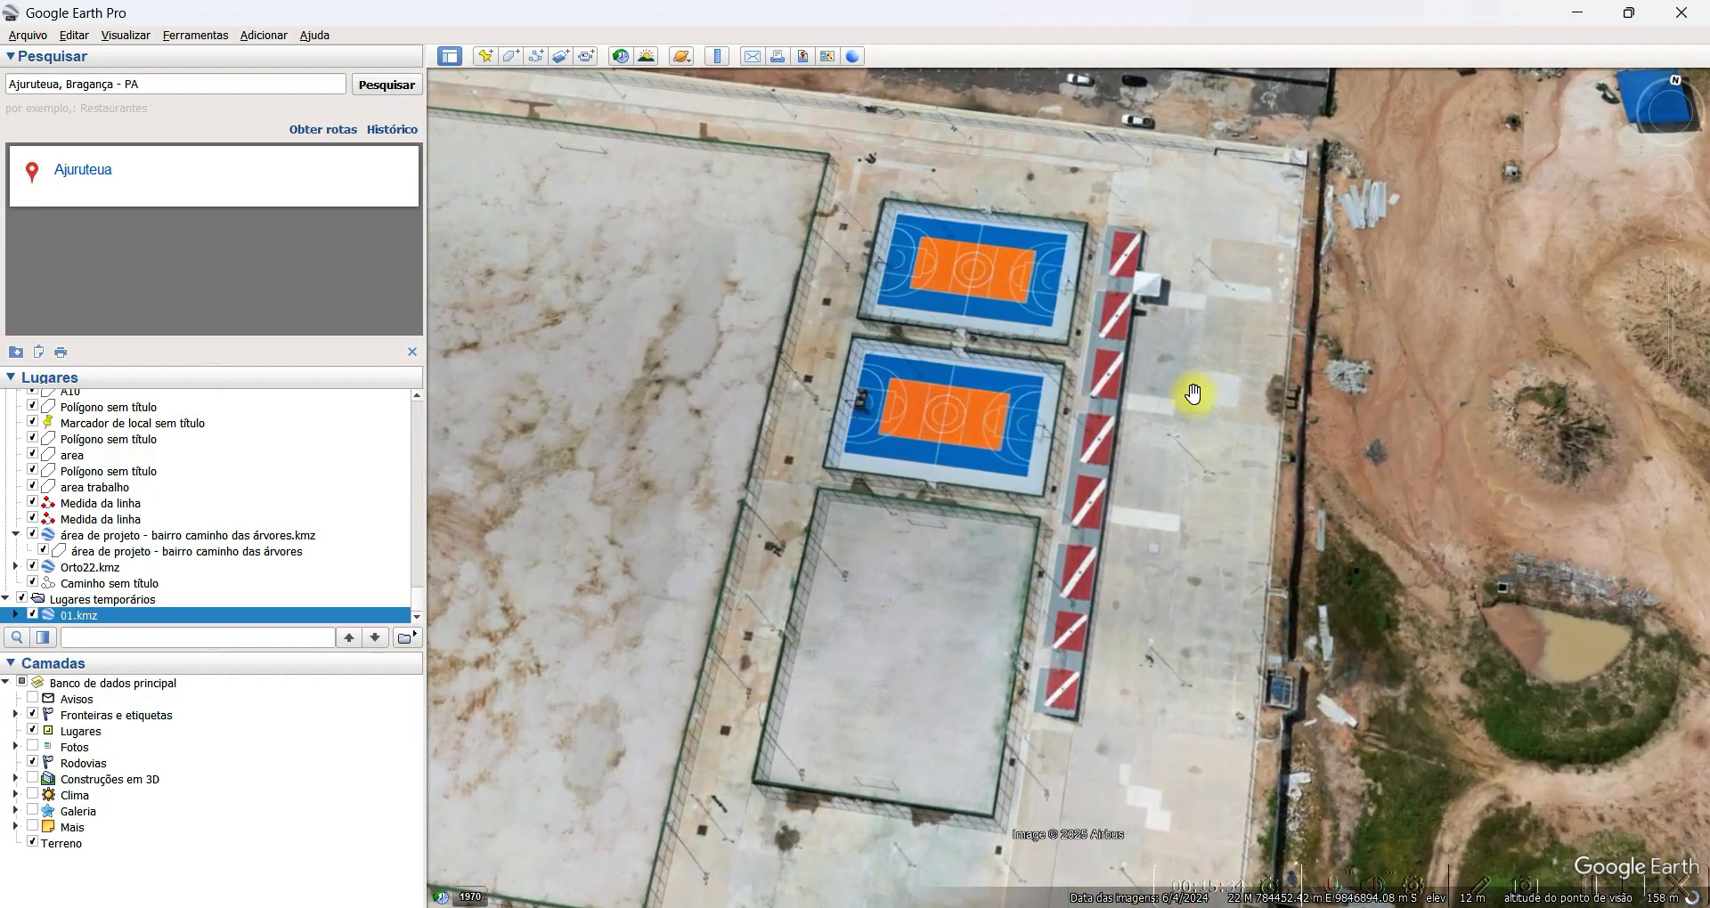
drag(1191, 401, 1241, 235)
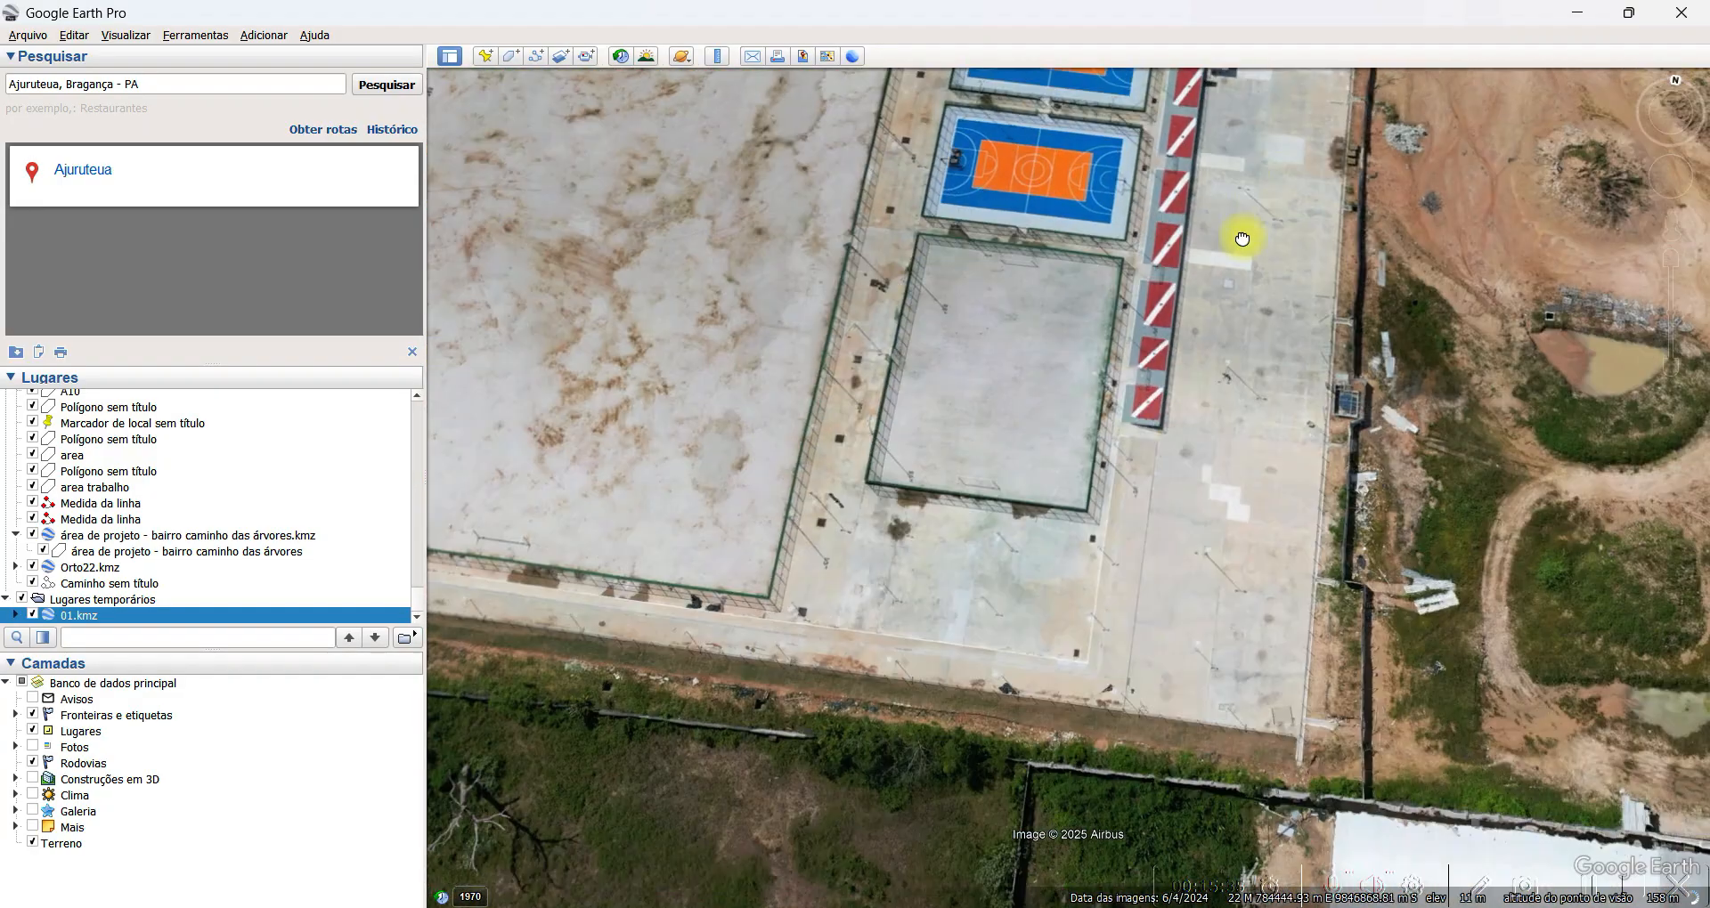
Measure the southern side of the unpainted court with a ruler line in metres, and close the ruler.
click(717, 56)
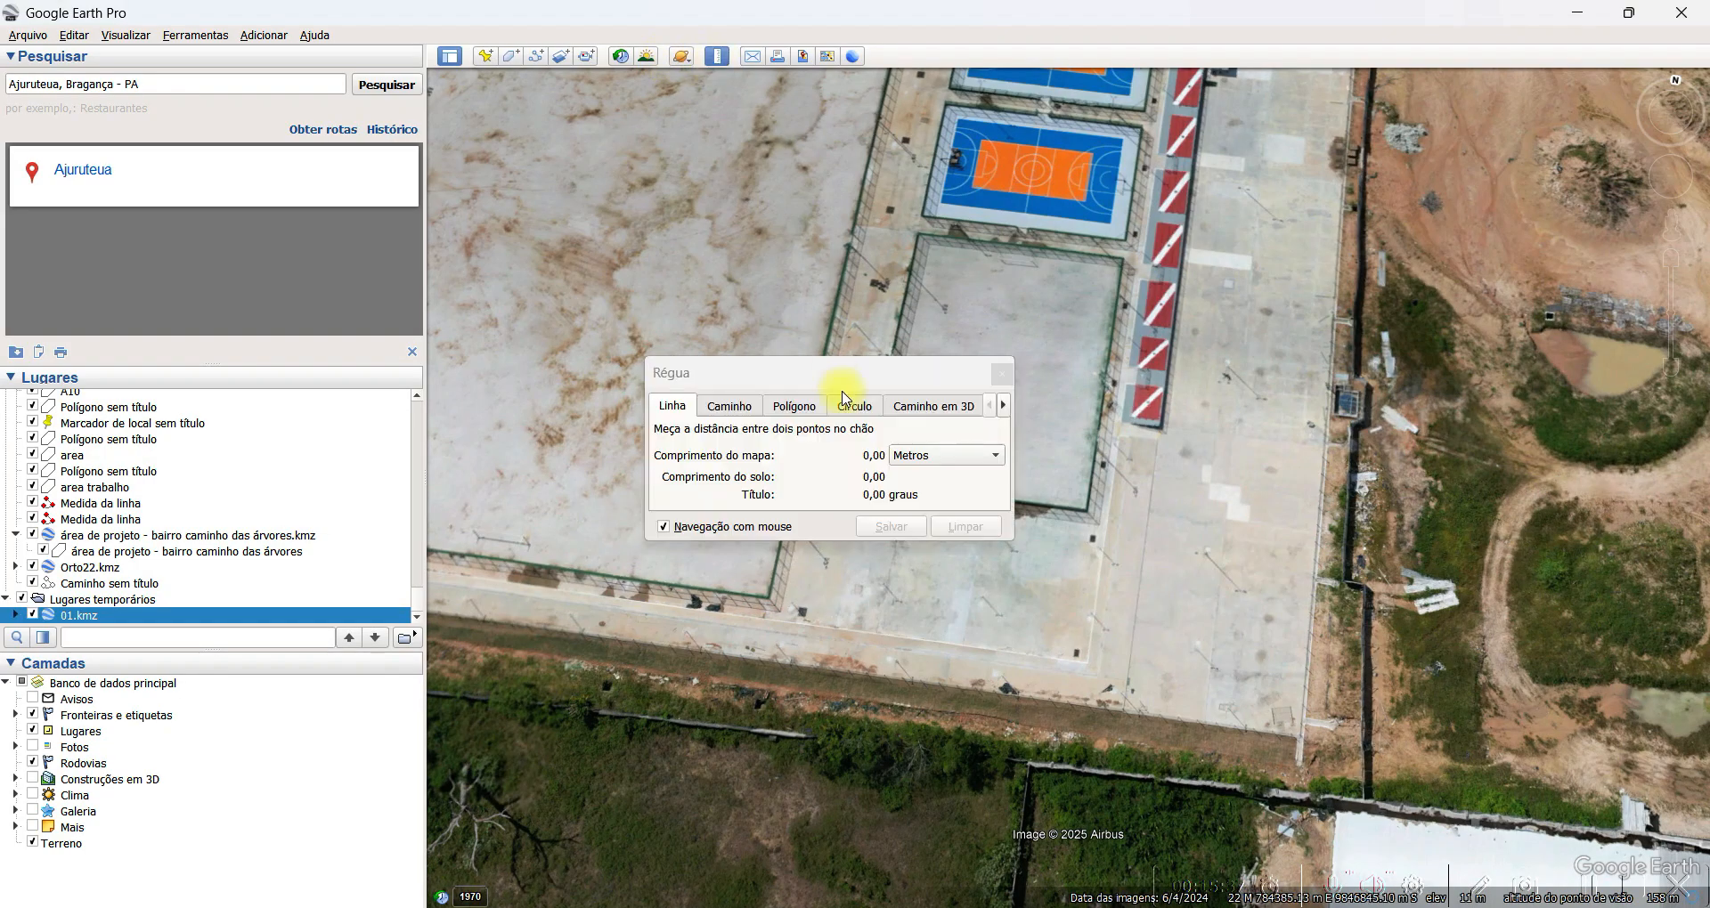
drag(931, 390, 710, 279)
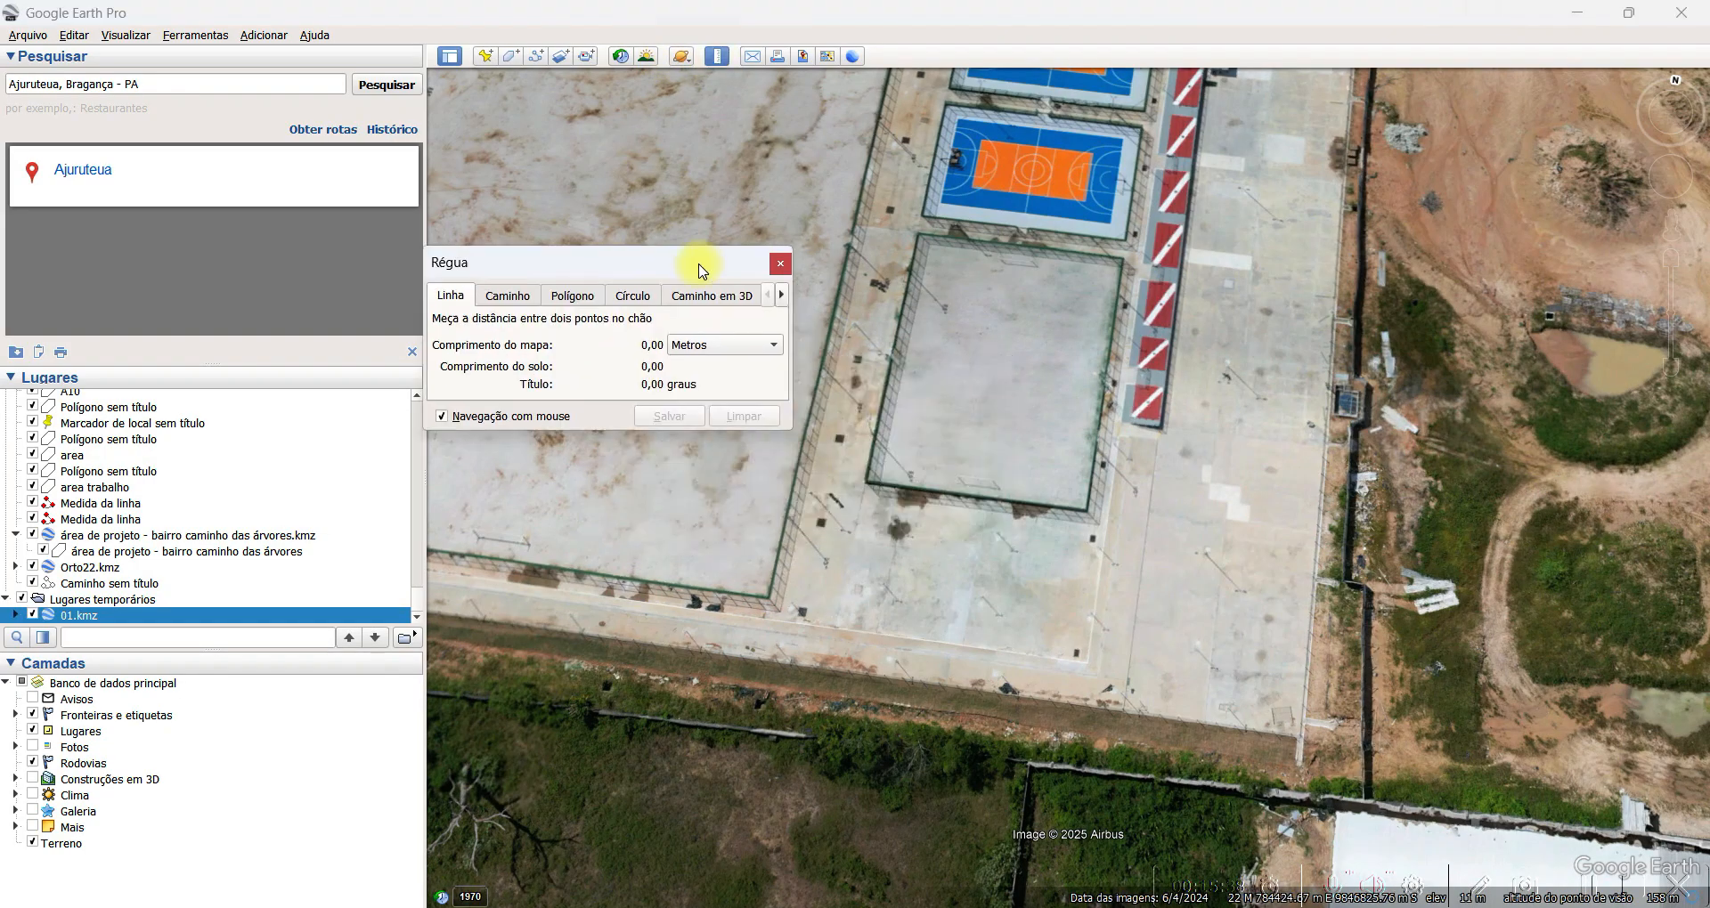
click(872, 481)
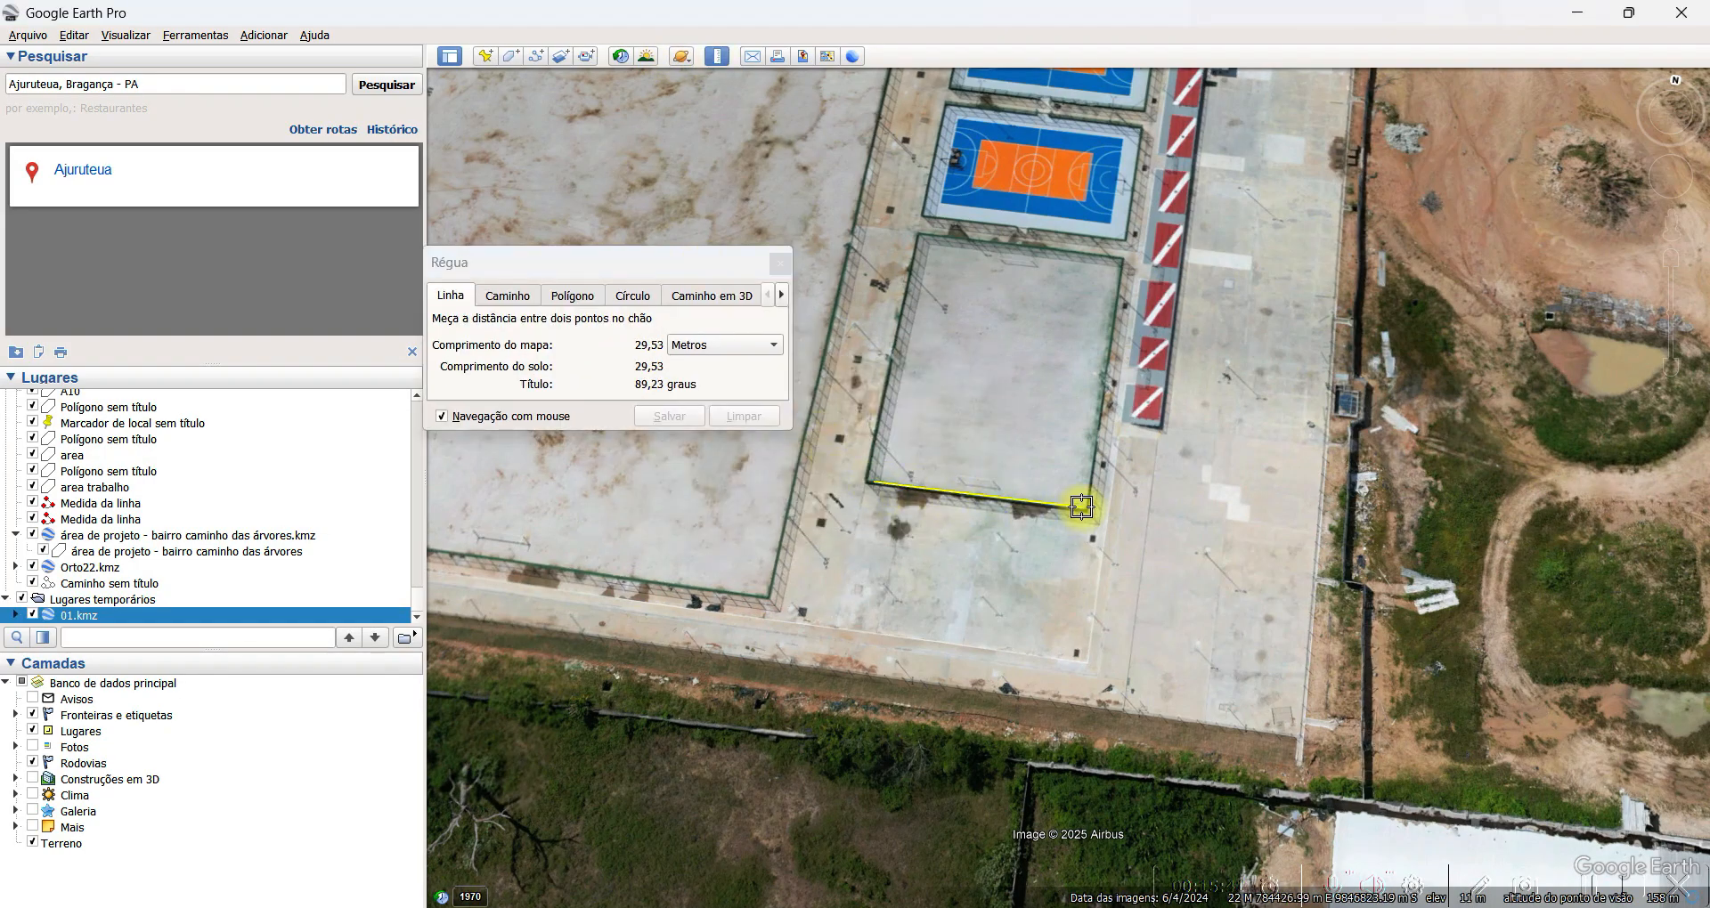
click(779, 264)
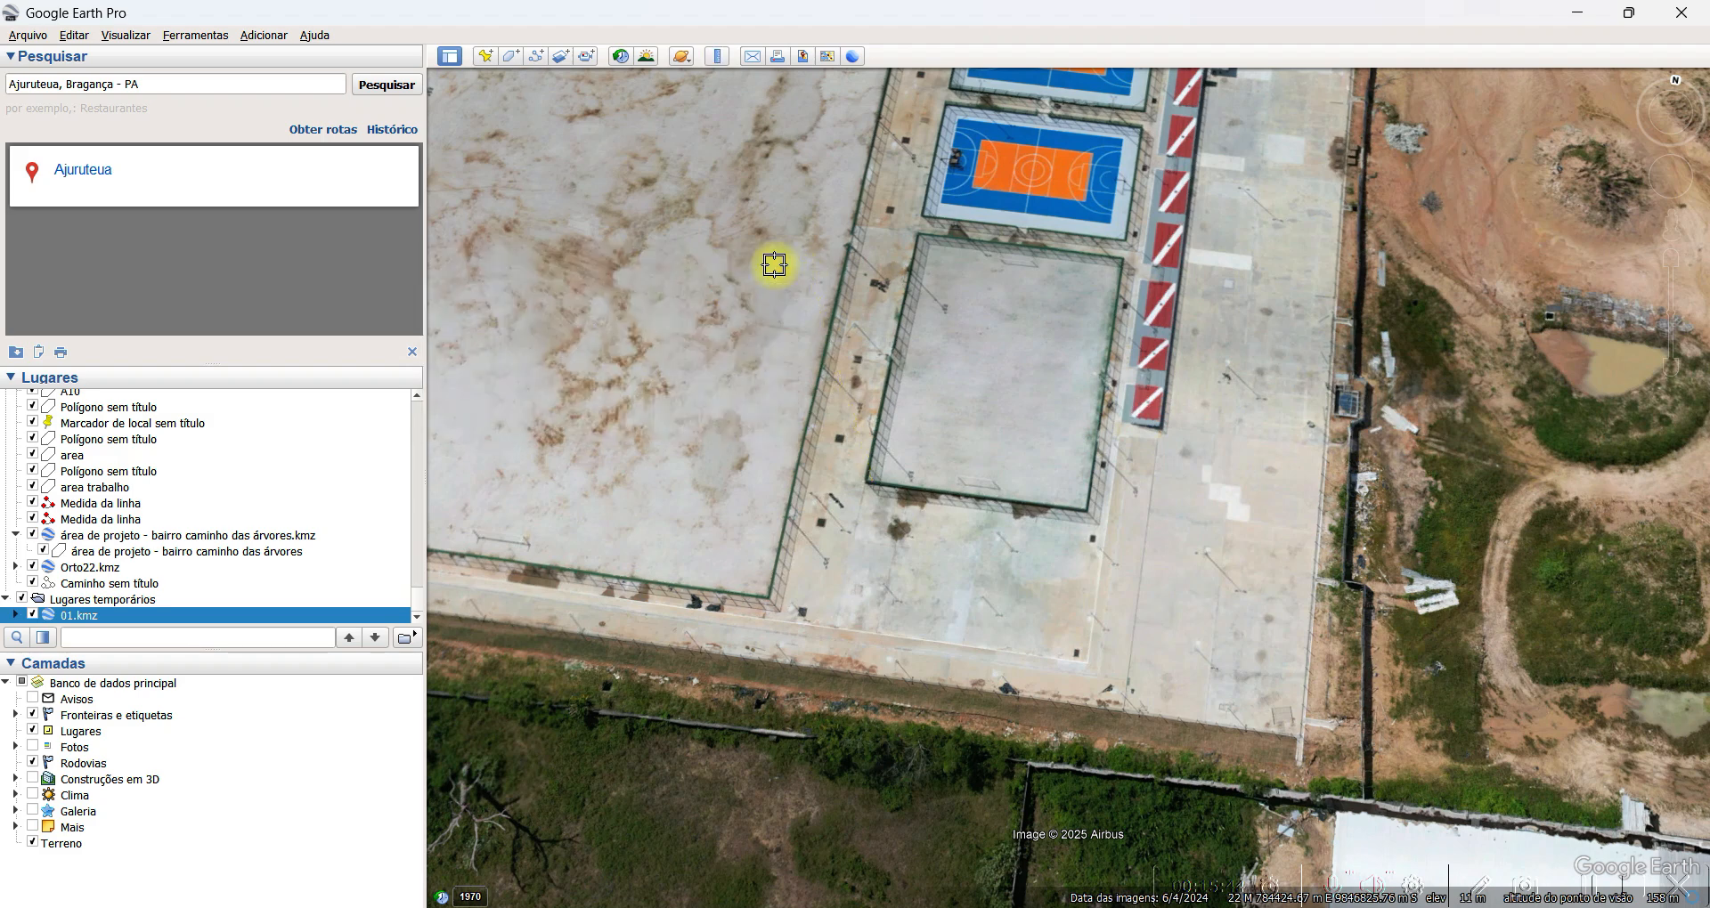
Outline the unpainted court with a four-point polygon, read its area in square metres, and discard the polygon.
click(510, 58)
click(927, 238)
click(879, 476)
click(1087, 508)
click(1119, 263)
click(381, 210)
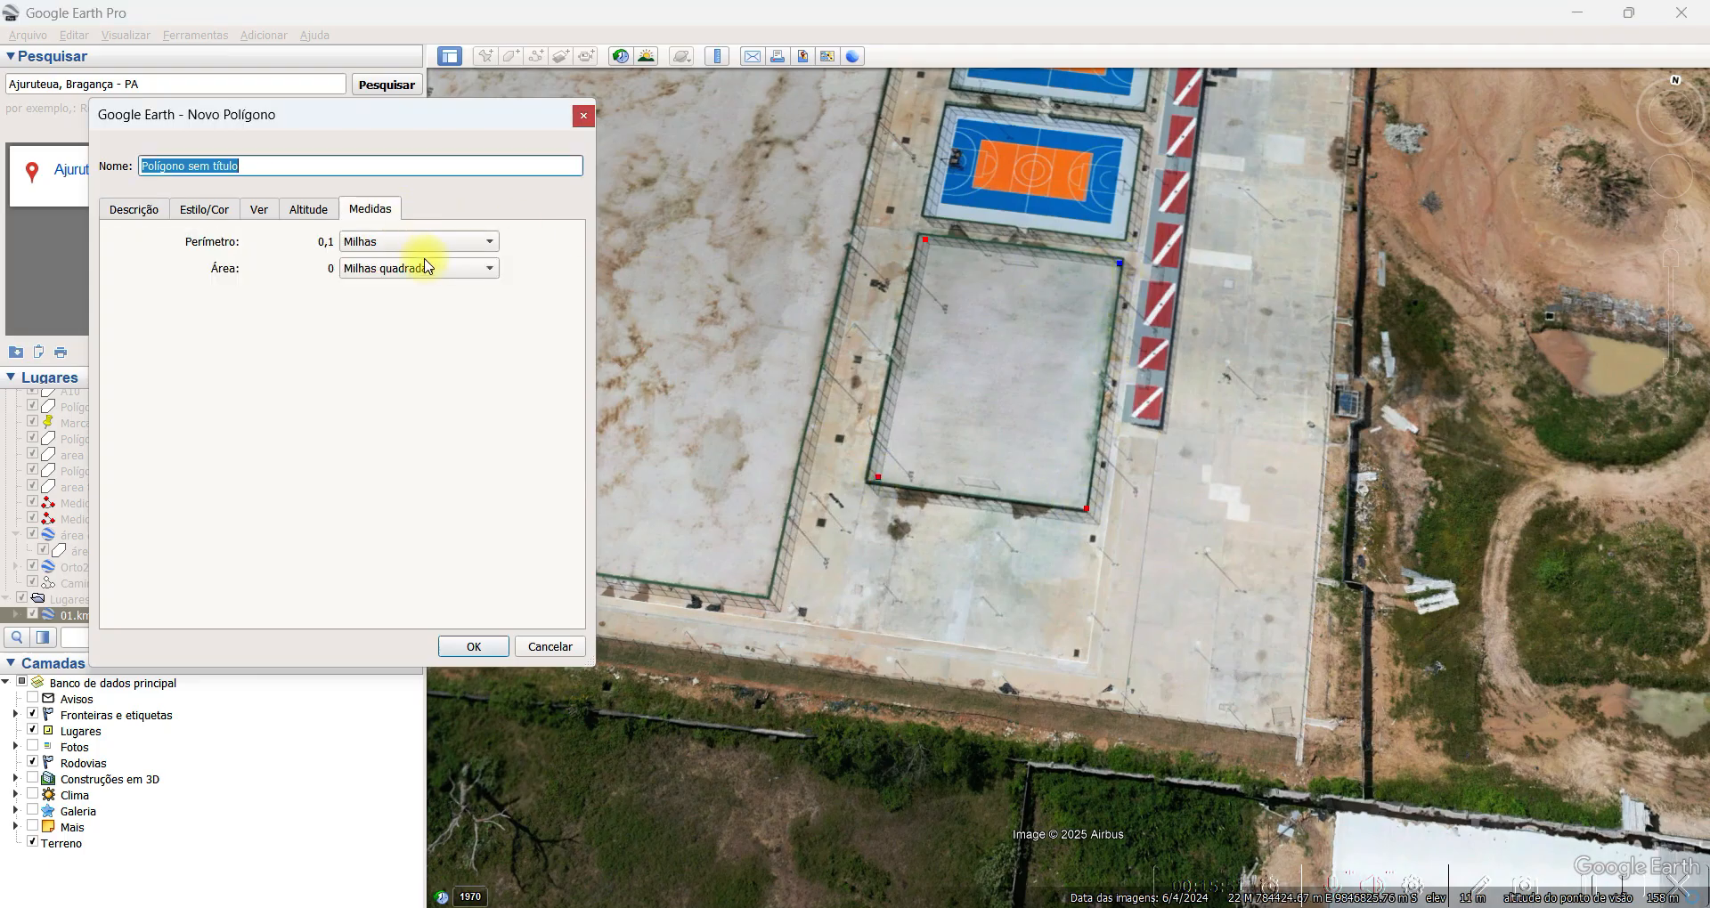
click(428, 268)
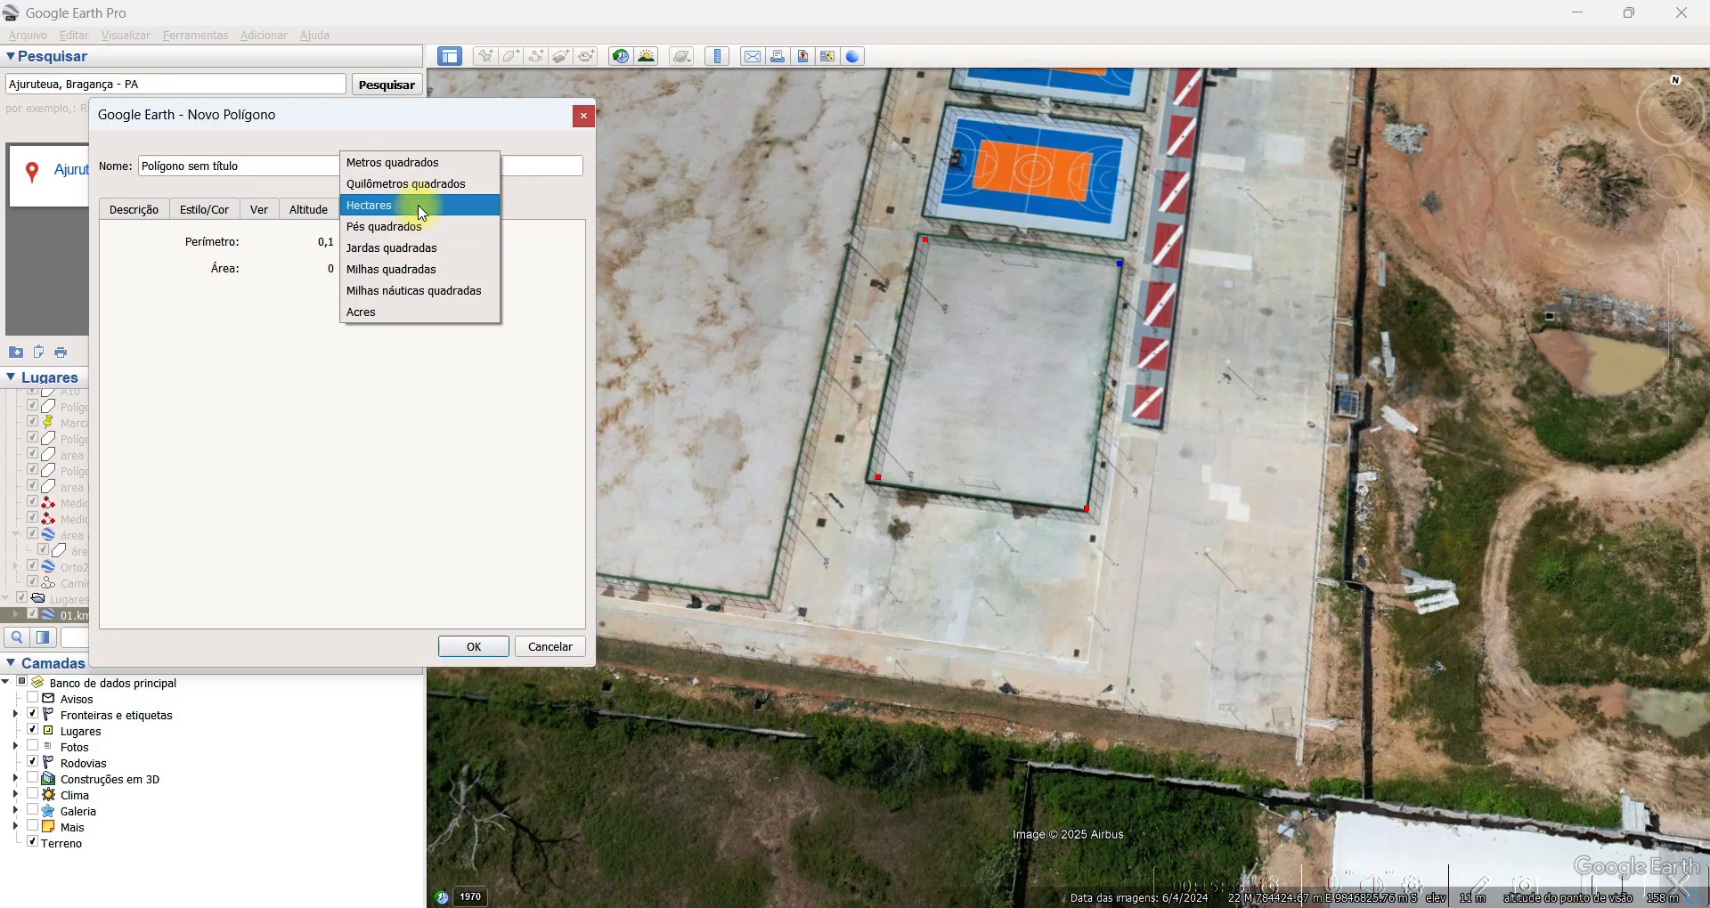
click(428, 169)
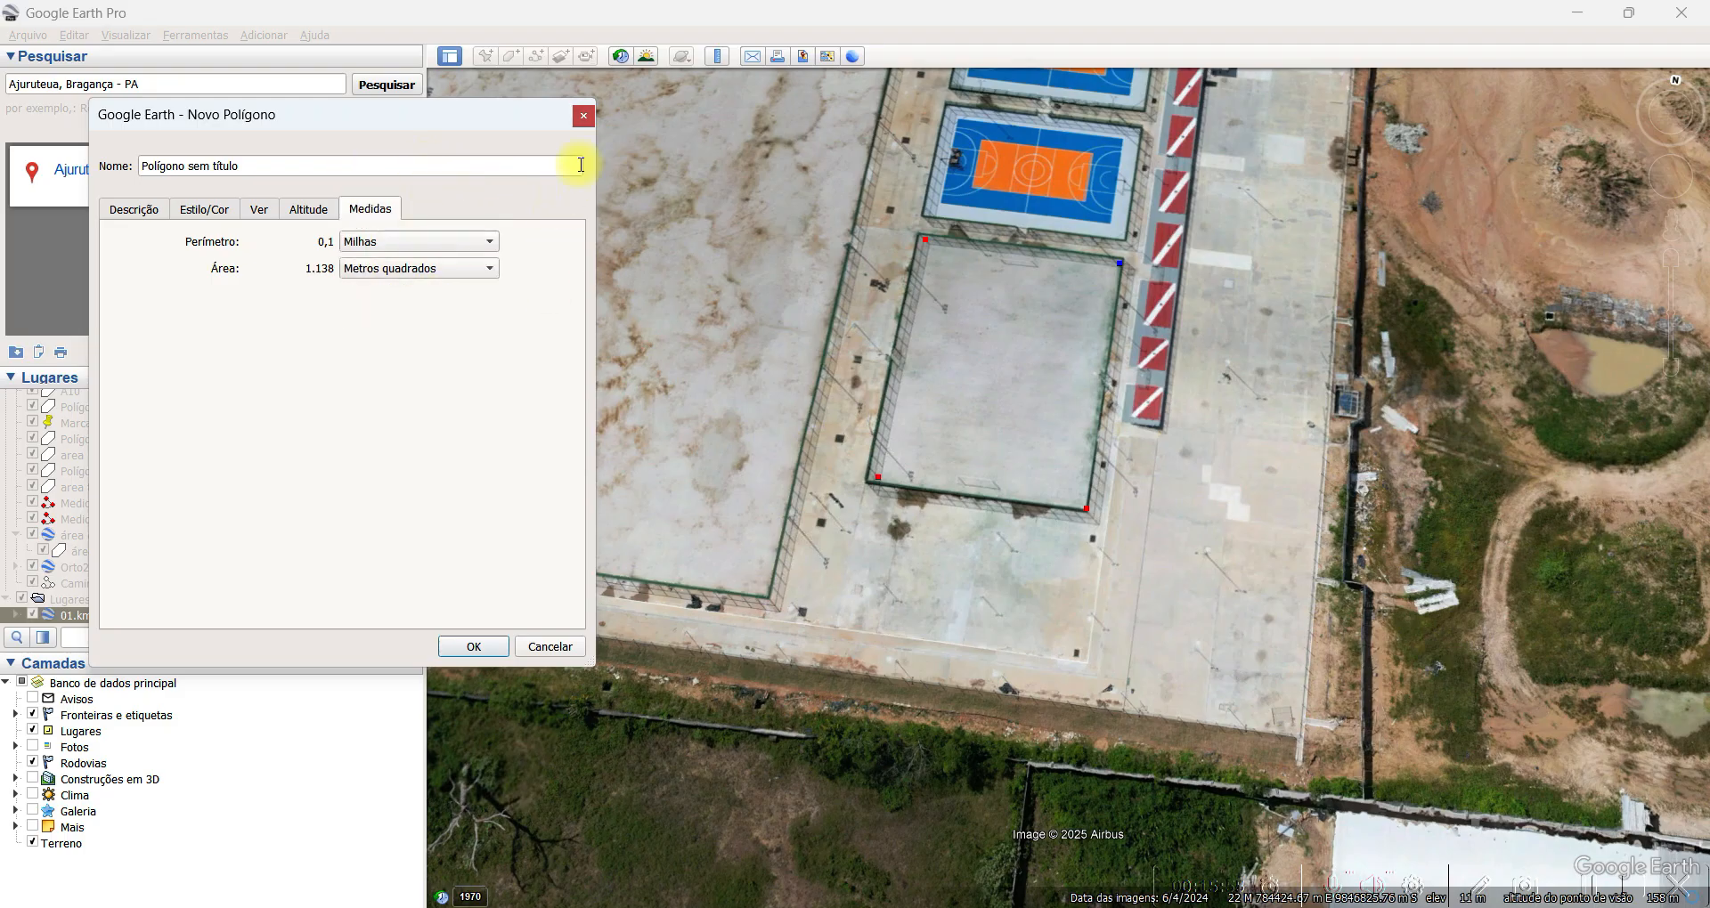
click(583, 117)
Switch back to Agisoft PhotoScan and save the project.
scroll(1019, 401, down, 5)
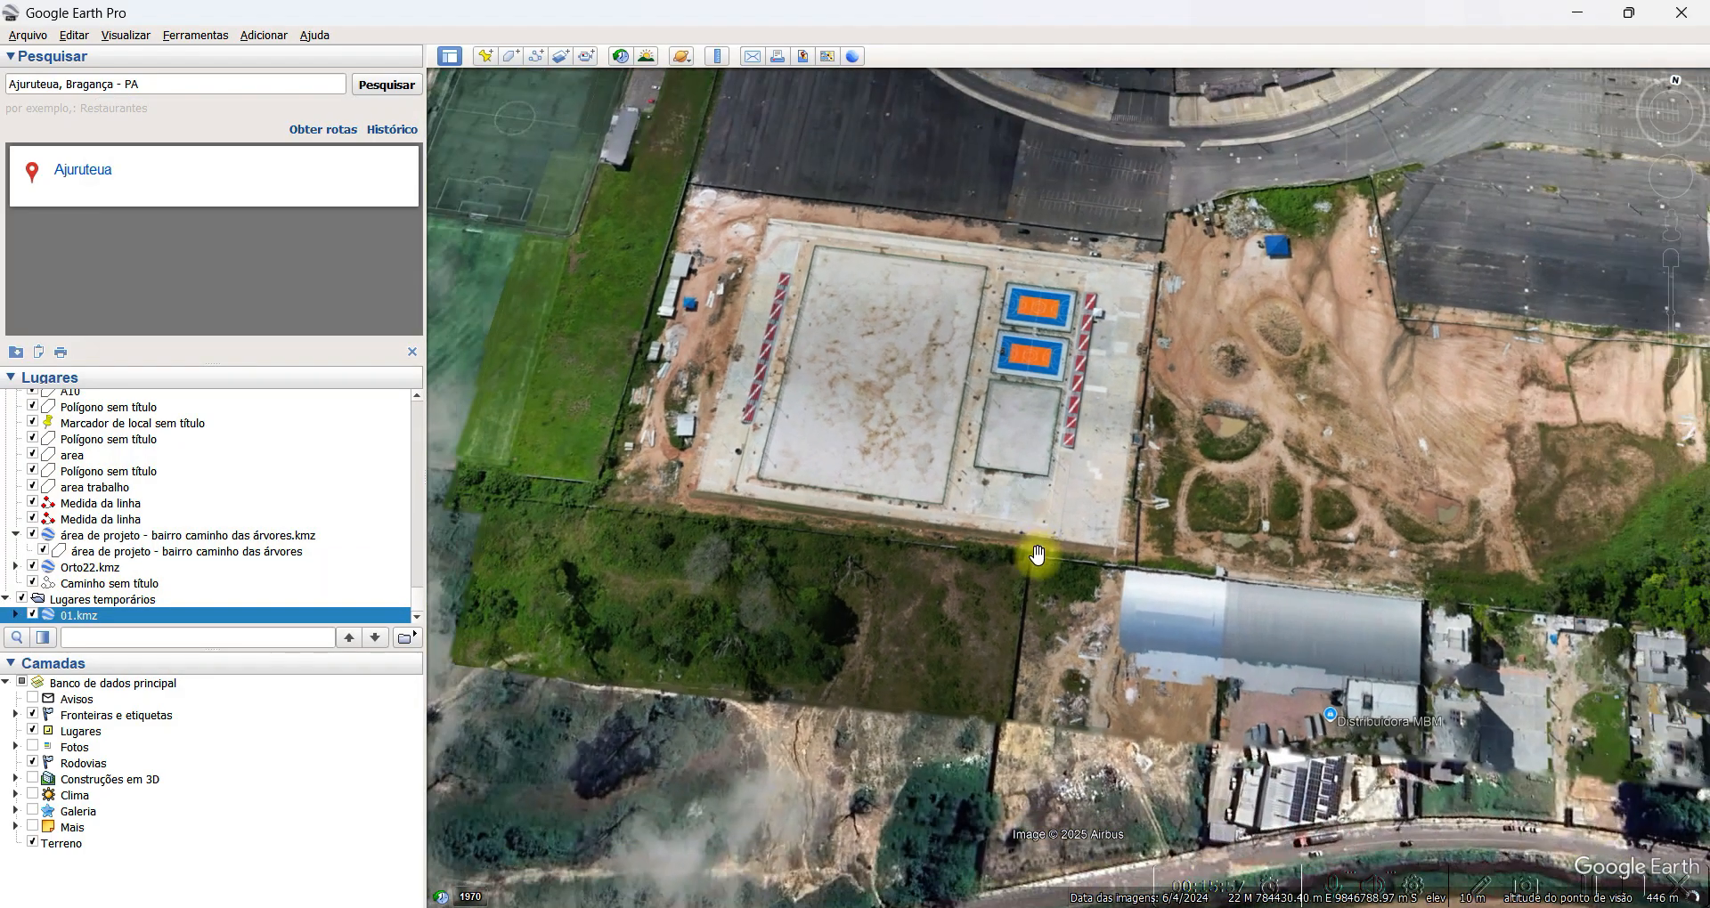
key(alt+Tab)
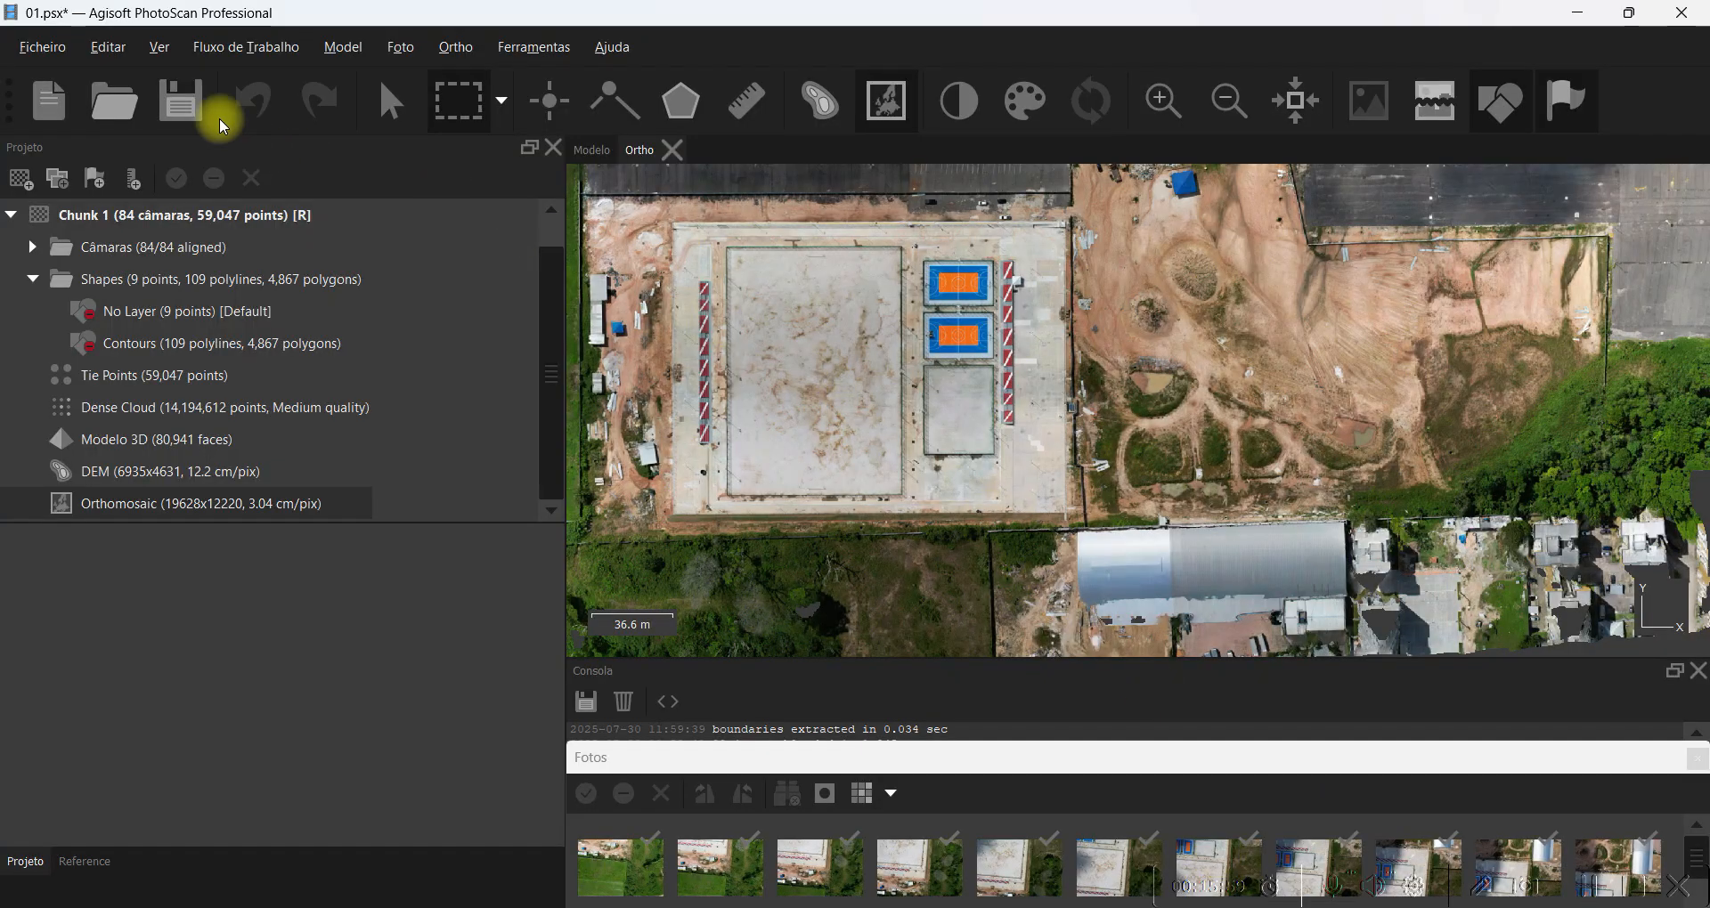
click(173, 105)
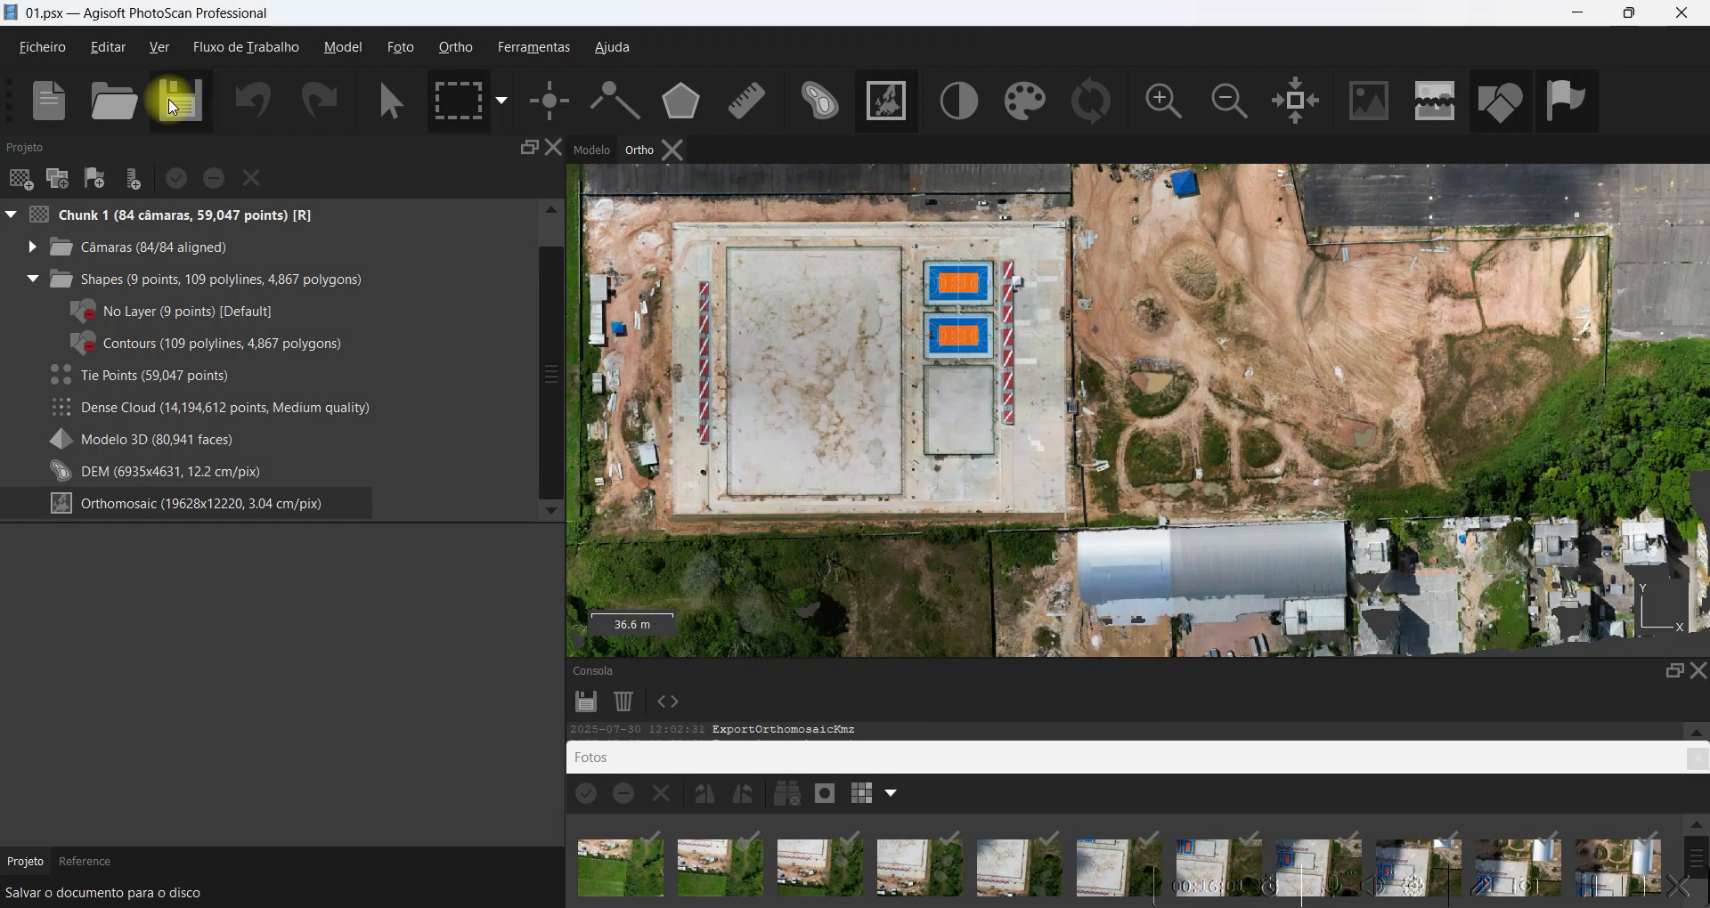